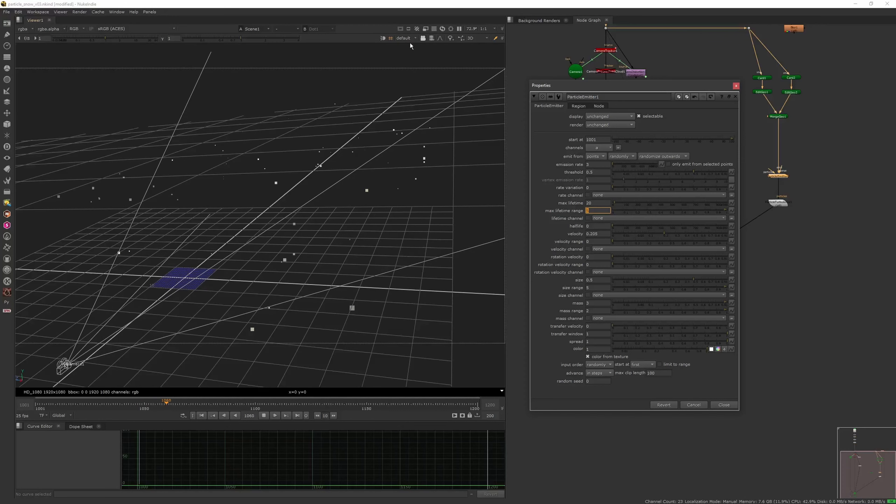
Preview the particle animation through the scene camera and move to a frame around 1102
{"action": "left_click", "coordinate": [421, 55]}
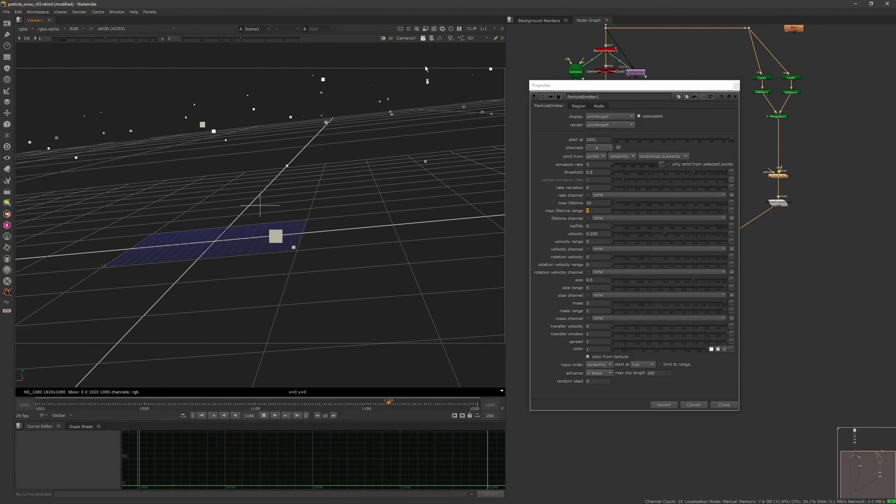
{"action": "key", "text": "k"}
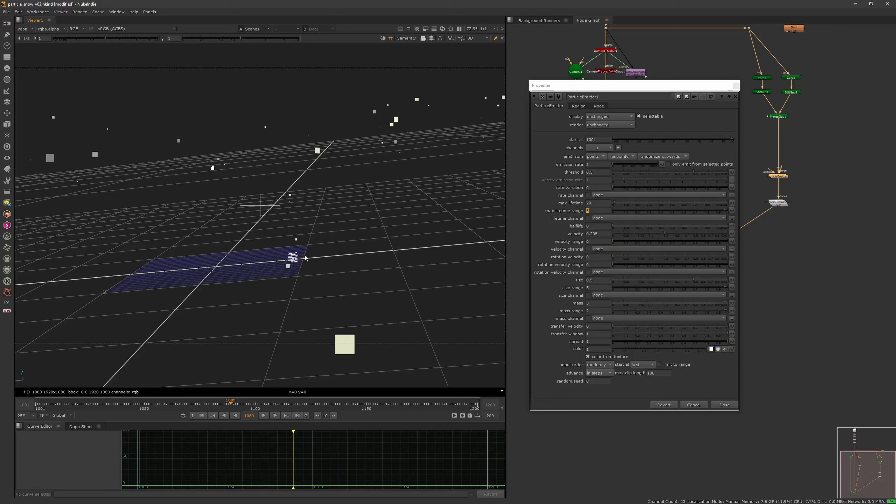
{"action": "mouse_move", "coordinate": [259, 407]}
{"action": "left_mouse_down"}
{"action": "mouse_move", "coordinate": [290, 401]}
{"action": "mouse_move", "coordinate": [223, 399]}
{"action": "mouse_move", "coordinate": [259, 400]}
{"action": "left_mouse_up"}
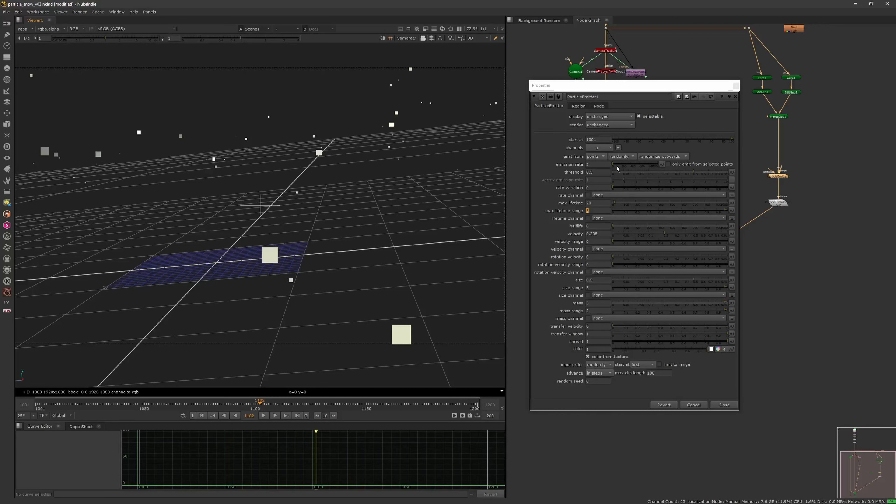
Try an emission rate of 10 on the particle emitter and preview the animation from the first frame
{"action": "left_click", "coordinate": [593, 165]}
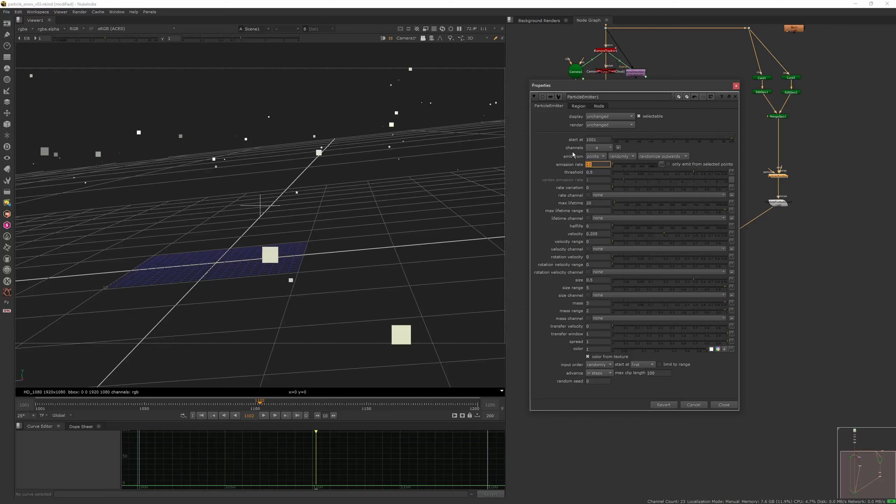
{"action": "left_click", "coordinate": [203, 416]}
{"action": "left_click", "coordinate": [263, 415]}
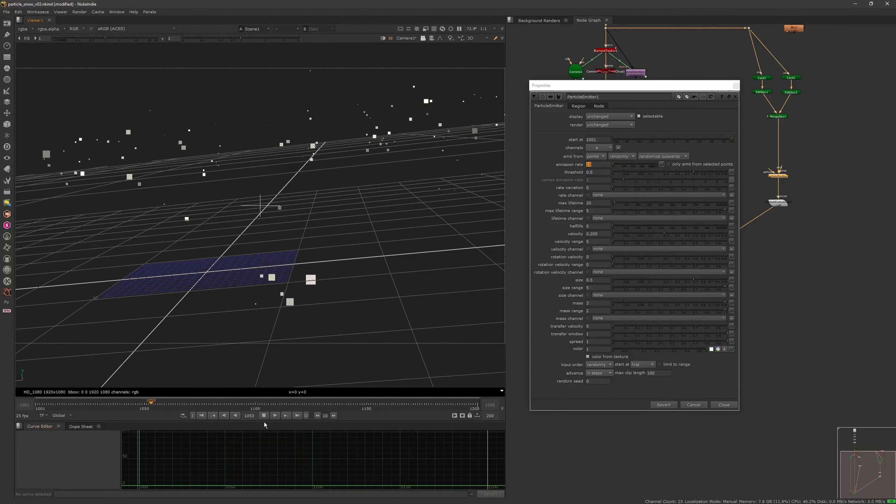
{"action": "left_click", "coordinate": [264, 415]}
Try a particle velocity of 0.01 and preview the animation from the first frame
{"action": "left_click_drag", "start_coordinate": [659, 232], "coordinate": [643, 236]}
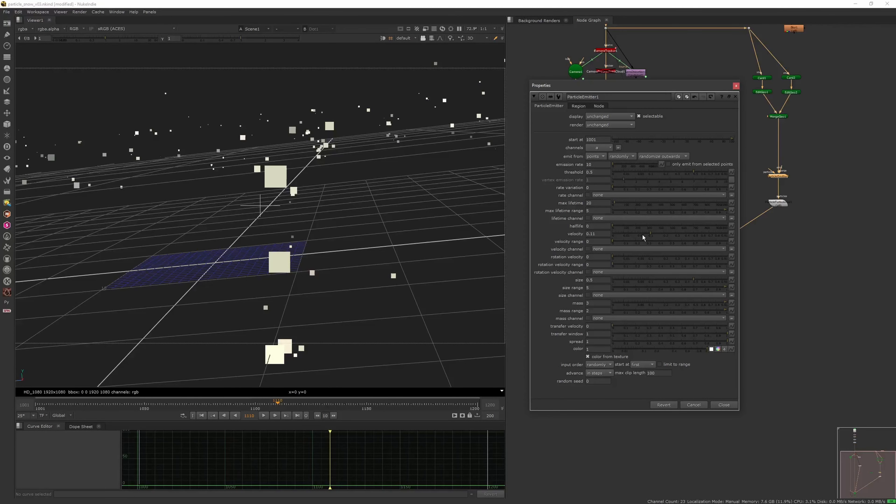
{"action": "left_click", "coordinate": [598, 233]}
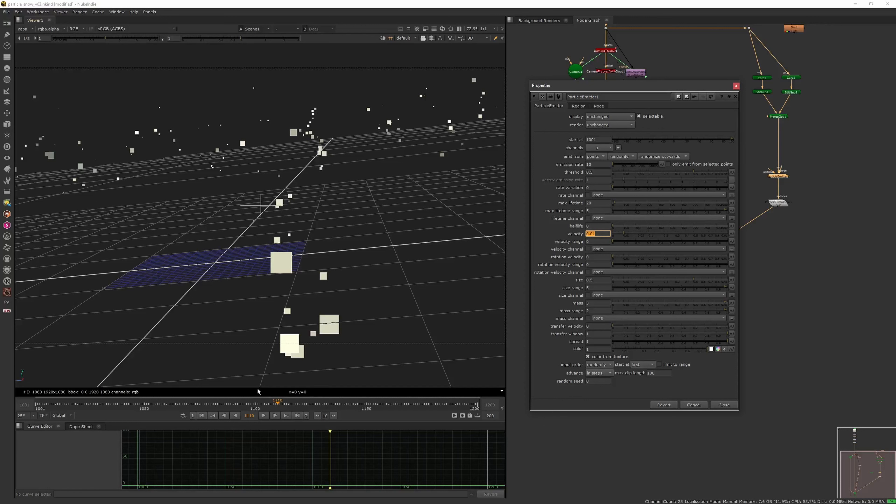
{"action": "left_click", "coordinate": [202, 415]}
{"action": "left_click", "coordinate": [264, 415]}
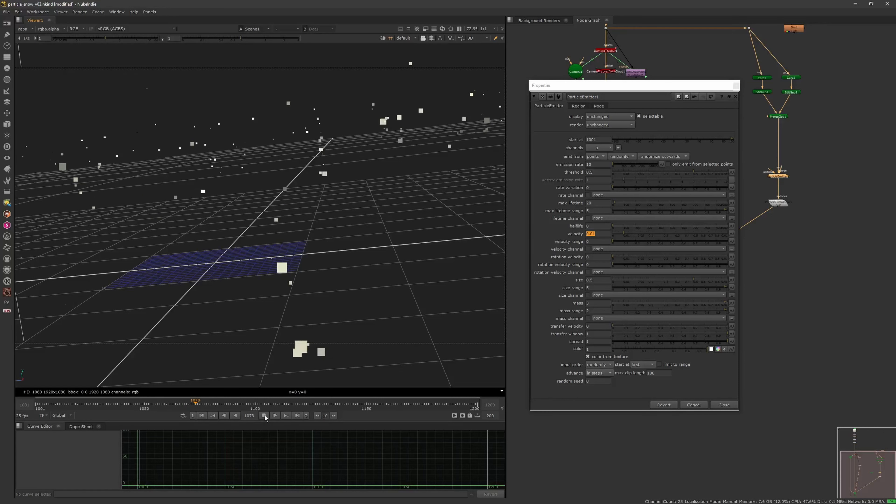
{"action": "left_click", "coordinate": [265, 415]}
Set the emitter's particle velocity to 0.1 and preview the motion
{"action": "left_click", "coordinate": [602, 234]}
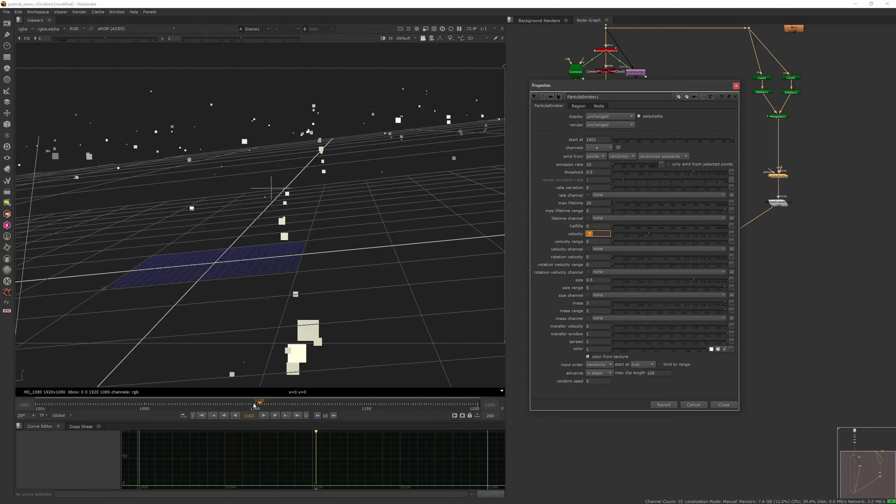
{"action": "left_click", "coordinate": [263, 415]}
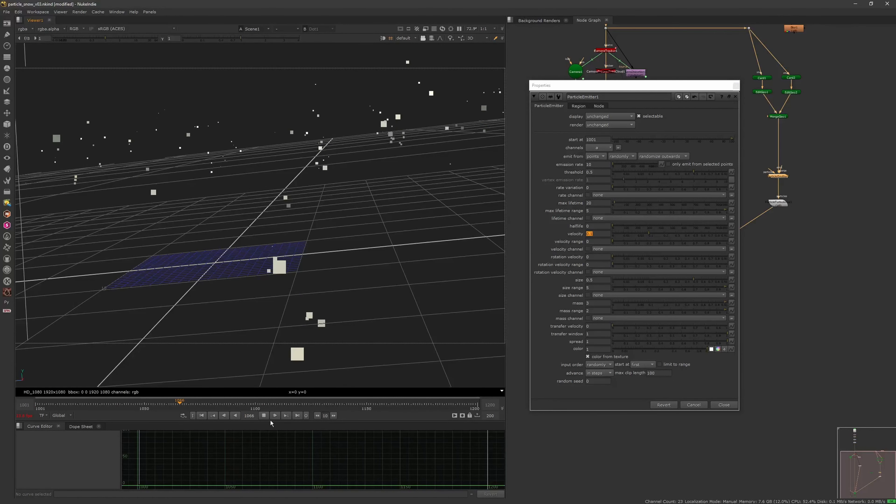
{"action": "left_click", "coordinate": [264, 415]}
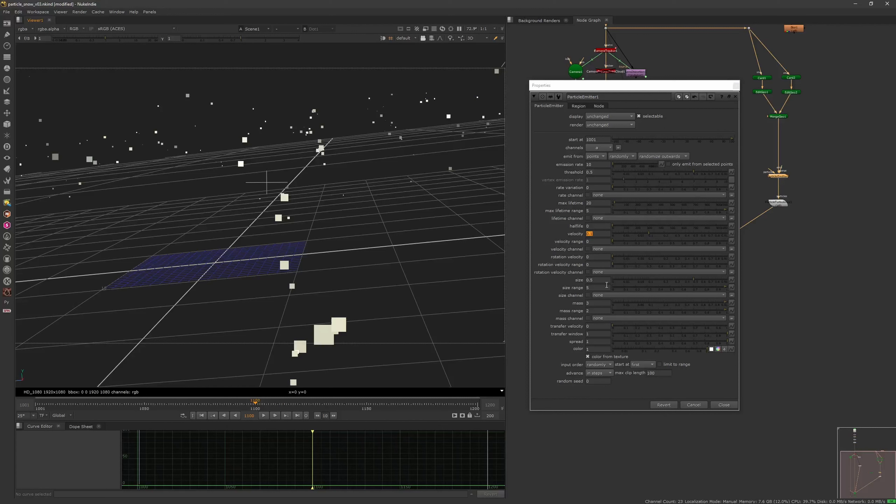
Set the emitter's max lifetime range to 1 and play the animation from the first frame
{"action": "left_click", "coordinate": [594, 209]}
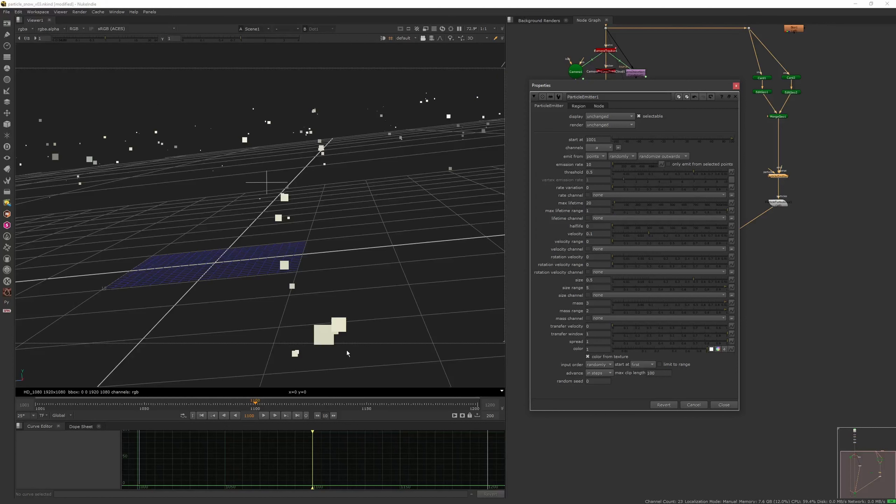
{"action": "left_click", "coordinate": [202, 416]}
{"action": "left_click", "coordinate": [264, 416]}
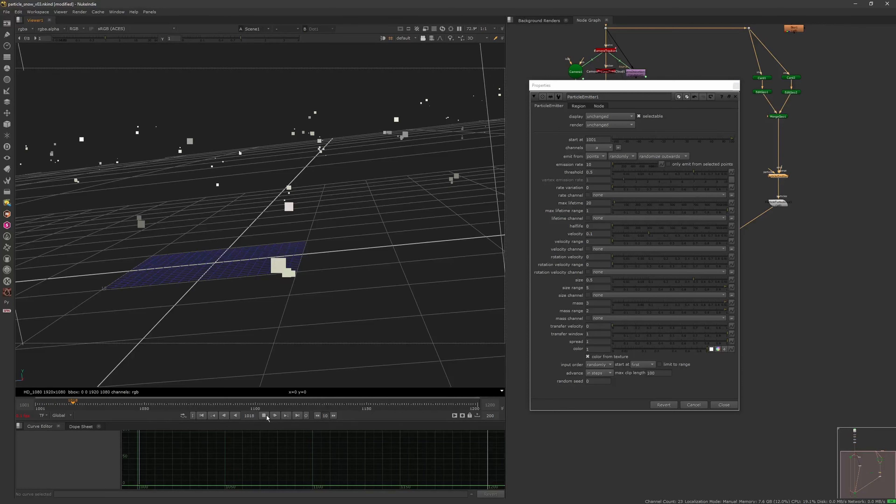
Set the emitter's emission rate to 3 and restart the animation preview
{"action": "left_click", "coordinate": [598, 164]}
{"action": "type", "text": "3"}
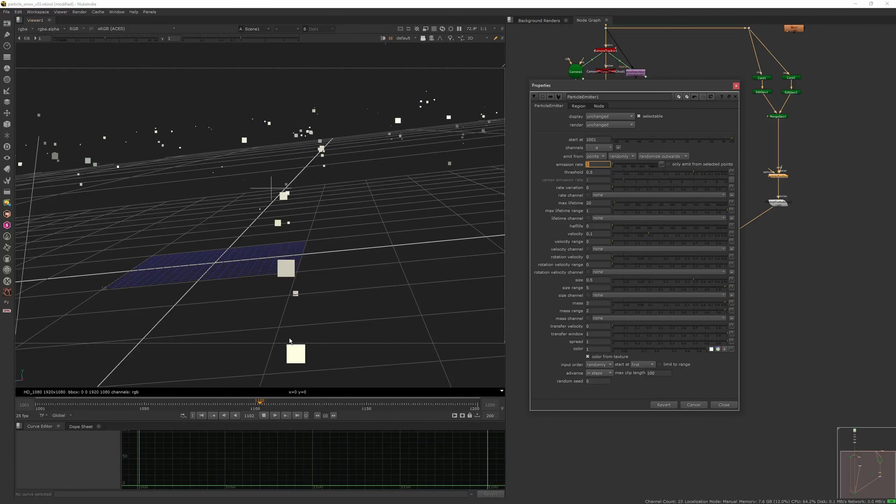
{"action": "left_click", "coordinate": [204, 416]}
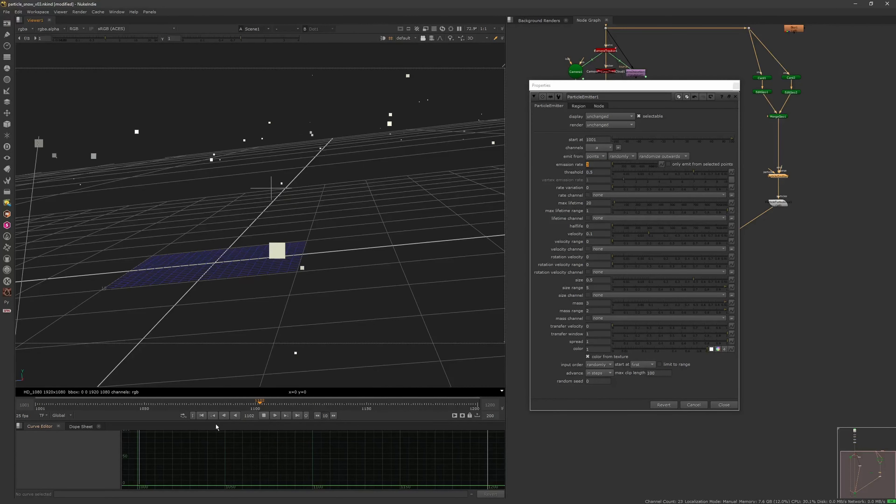
Examine the particle motion through the scene camera and from an elevated view in the default 3D perspective
{"action": "left_click", "coordinate": [405, 38]}
{"action": "left_click", "coordinate": [417, 94]}
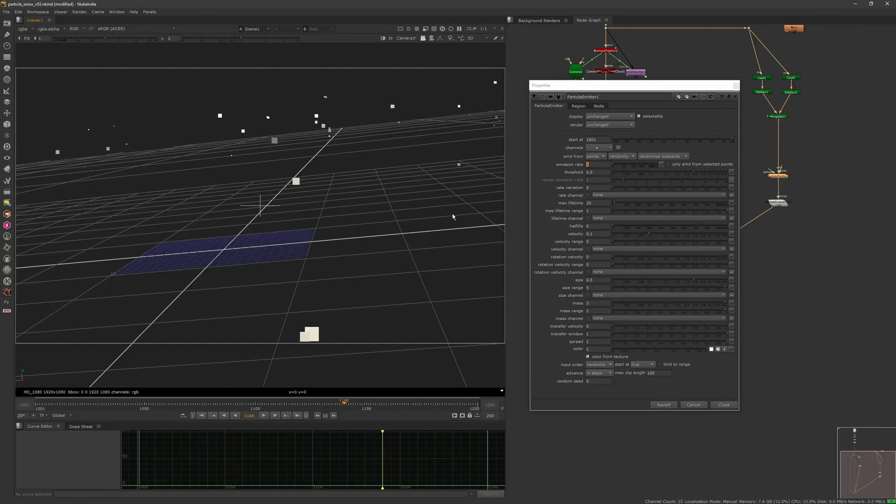
{"action": "left_click", "coordinate": [417, 46]}
{"action": "scroll", "coordinate": [392, 225], "scroll_direction": "down", "scroll_amount": 5}
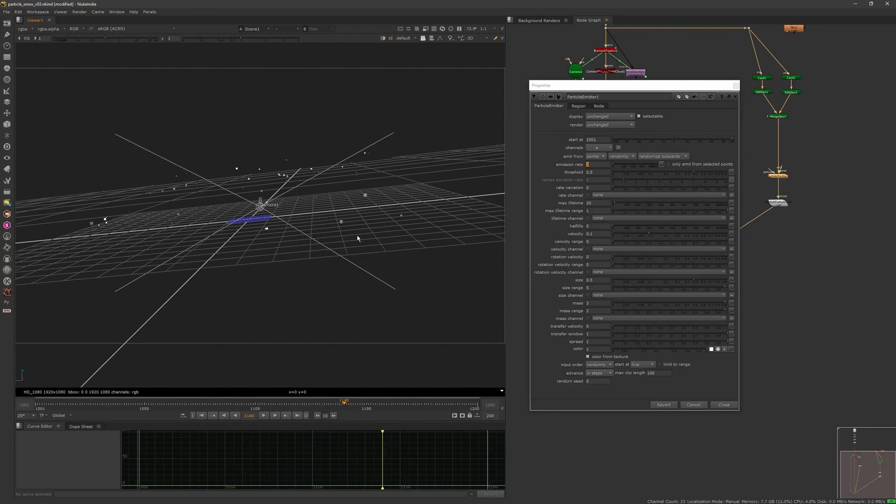
{"action": "left_click_drag", "start_coordinate": [357, 235], "coordinate": [328, 264], "text": "ctrl"}
{"action": "middle_click_drag", "start_coordinate": [327, 264], "coordinate": [373, 228]}
{"action": "scroll", "coordinate": [373, 228], "scroll_direction": "up", "scroll_amount": 3}
{"action": "left_click_drag", "start_coordinate": [373, 226], "coordinate": [344, 257], "text": "ctrl"}
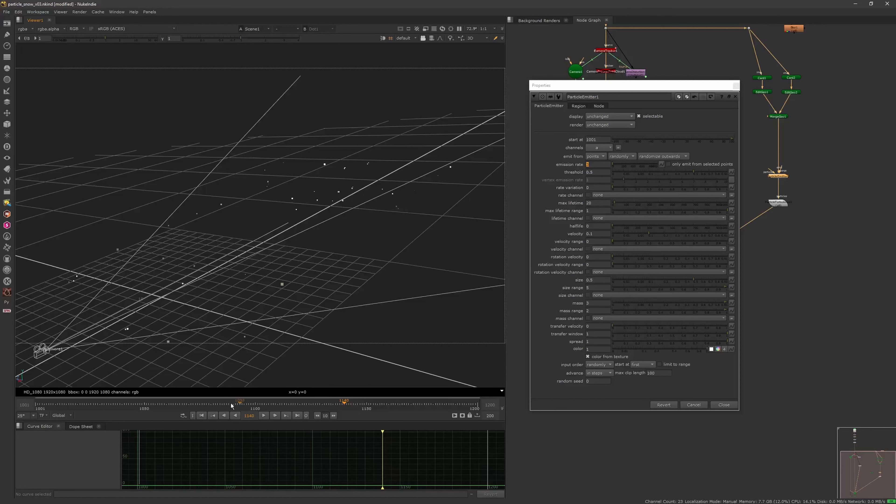
{"action": "left_click", "coordinate": [201, 415]}
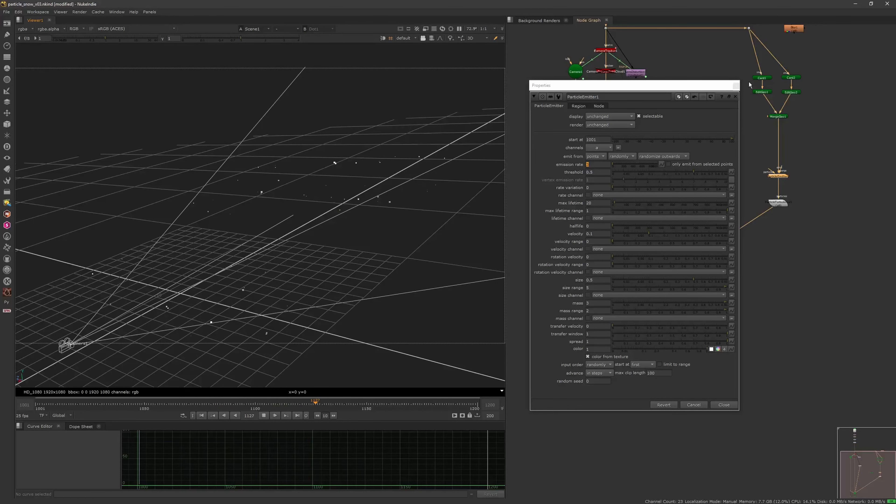
Set the x strength of the ParticleTurbulence1 node to 0.1 and save the script
{"action": "left_click", "coordinate": [723, 404]}
{"action": "double_click", "coordinate": [778, 203]}
{"action": "left_click", "coordinate": [577, 292]}
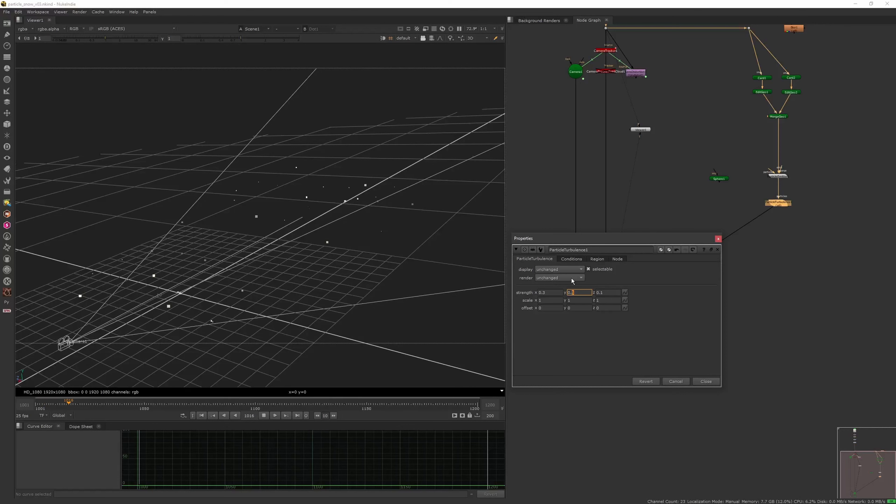
{"action": "left_click", "coordinate": [551, 293]}
{"action": "key", "text": "BackSpace"}
{"action": "type", "text": "1"}
{"action": "key", "text": "Return"}
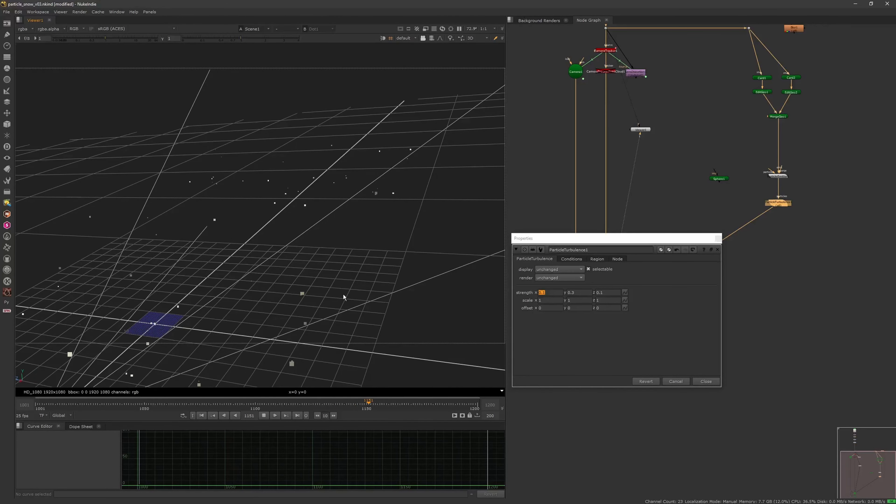
{"action": "left_click", "coordinate": [264, 416]}
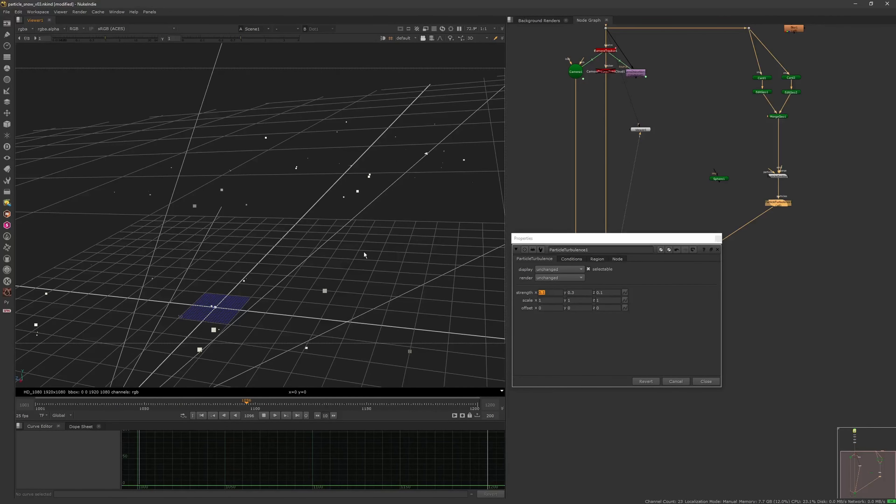
{"action": "left_click", "coordinate": [717, 250]}
{"action": "key", "text": "ctrl+s"}
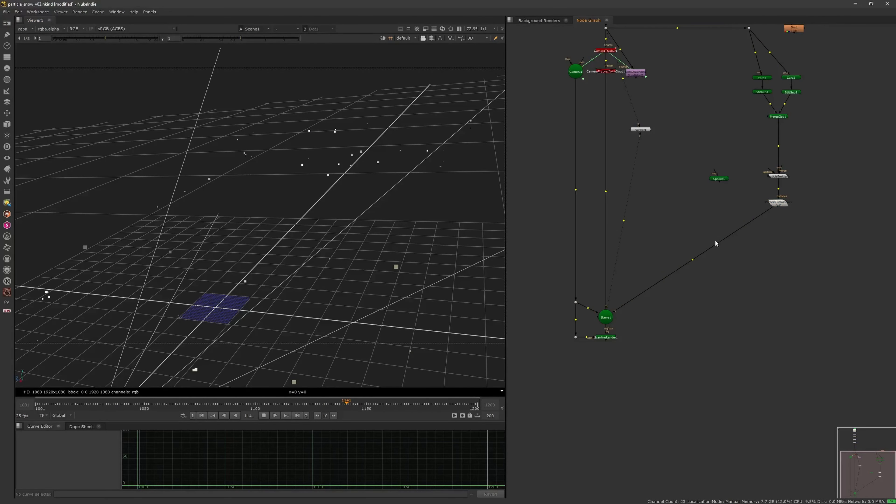
Add a ParticleVortex node directly after ParticleTurbulence1 in the particle chain
{"action": "middle_click_drag", "start_coordinate": [797, 243], "coordinate": [746, 245]}
{"action": "scroll", "coordinate": [747, 245], "scroll_direction": "up", "scroll_amount": 3}
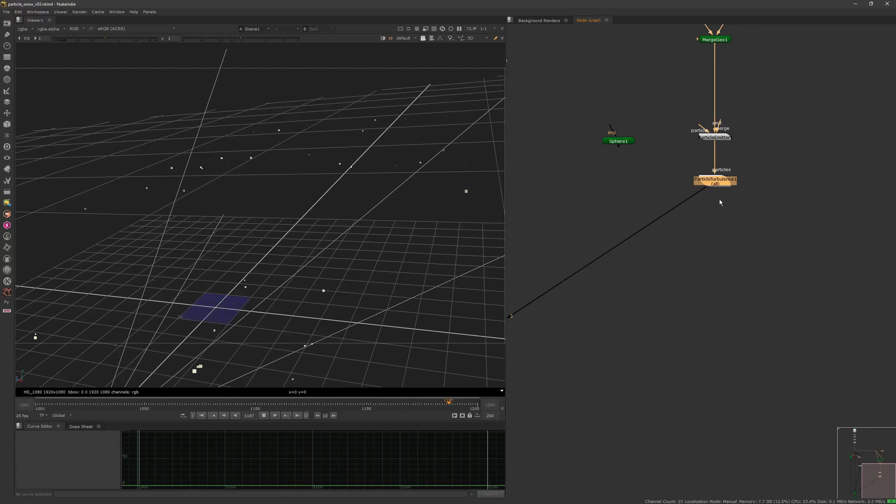
{"action": "key", "text": "Tab"}
{"action": "type", "text": "votex"}
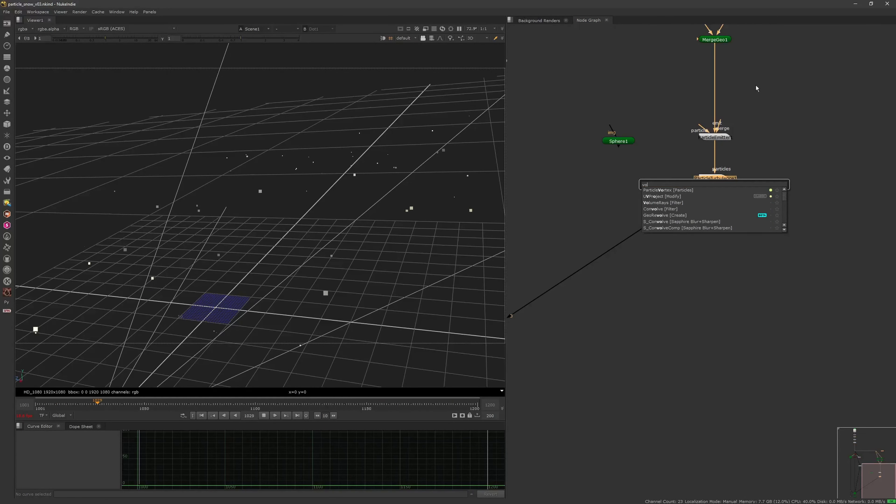
{"action": "left_click", "coordinate": [670, 191]}
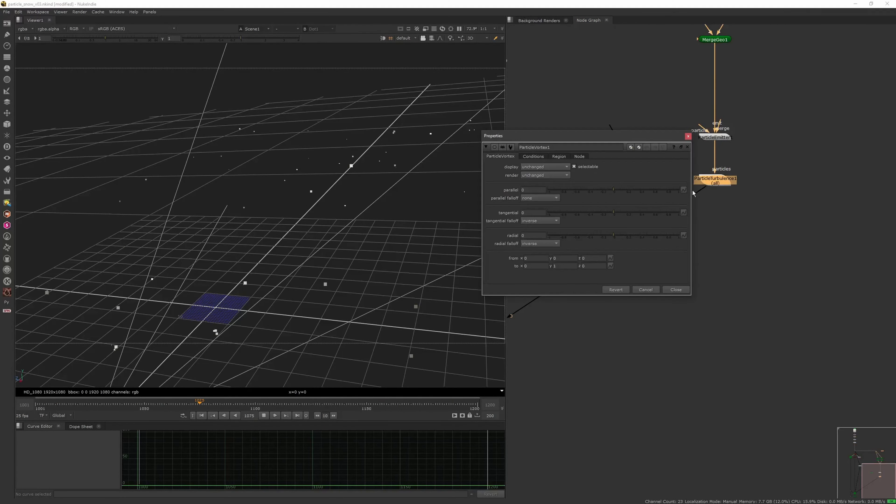
{"action": "left_click", "coordinate": [727, 217]}
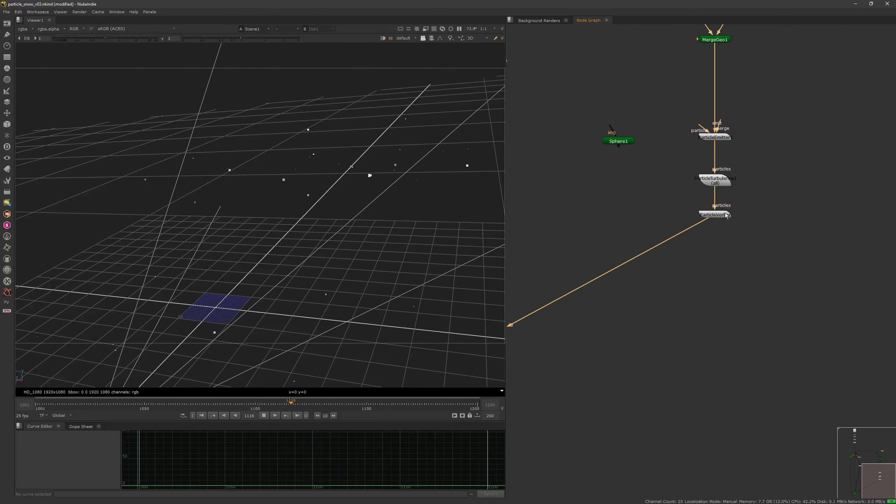
Open the ParticleVortex settings, try a radial value of 0.1 and reset it to 0
{"action": "double_click", "coordinate": [724, 216]}
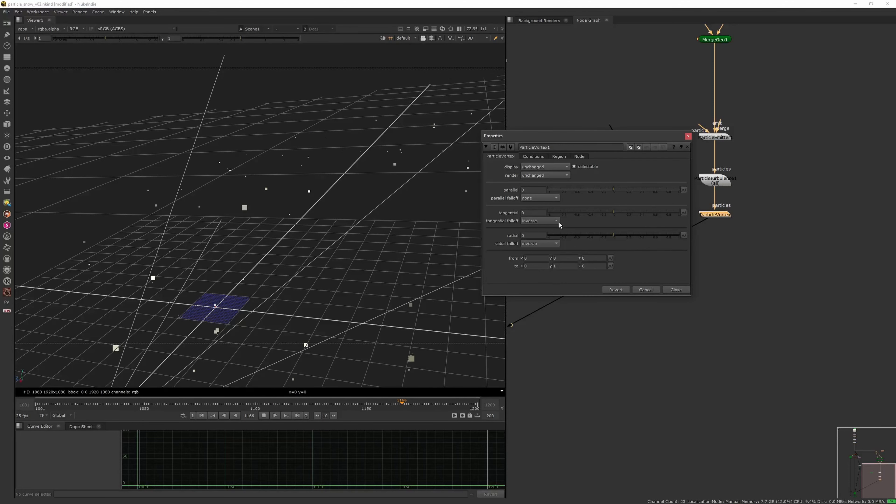
{"action": "left_click", "coordinate": [539, 243]}
{"action": "left_click", "coordinate": [540, 243]}
{"action": "left_click", "coordinate": [524, 234]}
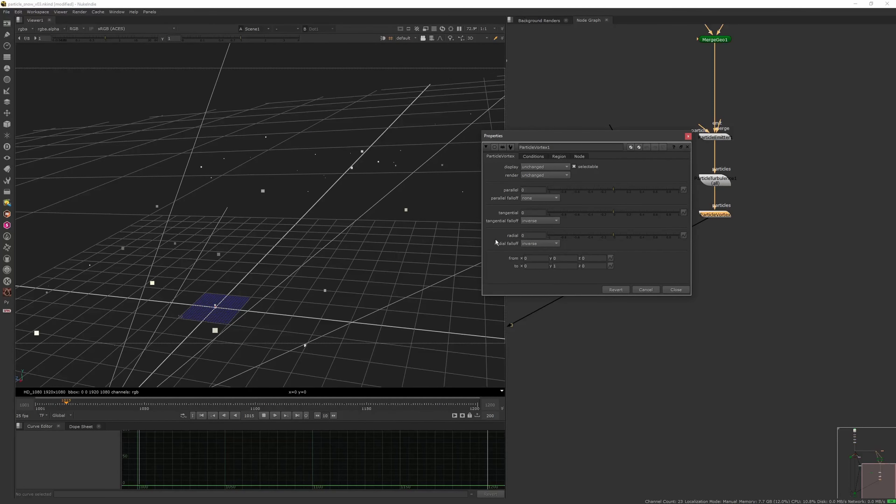
{"action": "type", "text": ".1"}
{"action": "key", "text": "Return"}
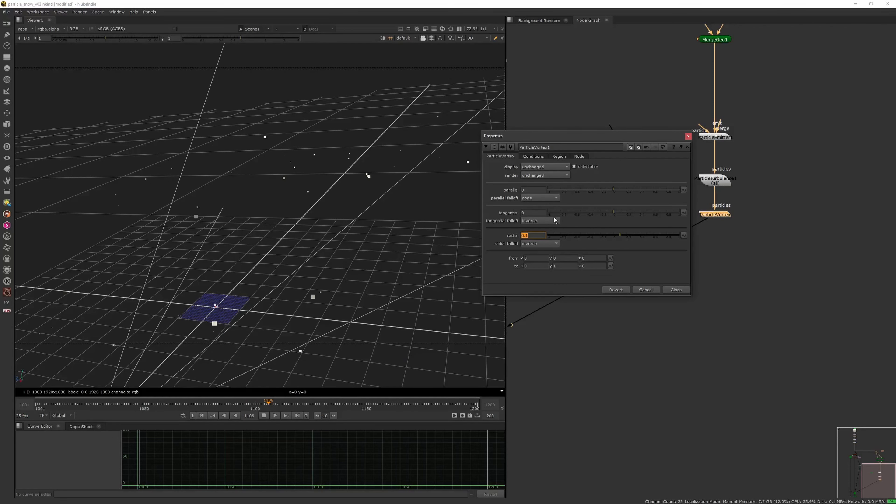
{"action": "middle_click_drag", "start_coordinate": [356, 252], "coordinate": [341, 252], "text": "alt"}
{"action": "left_click_drag", "start_coordinate": [323, 240], "coordinate": [333, 269], "text": "ctrl"}
{"action": "left_click", "coordinate": [615, 234]}
Set the vortex's tangential value to 0.1, check the particle motion and close its properties
{"action": "left_click", "coordinate": [533, 212]}
{"action": "type", "text": ".1"}
{"action": "key", "text": "Return"}
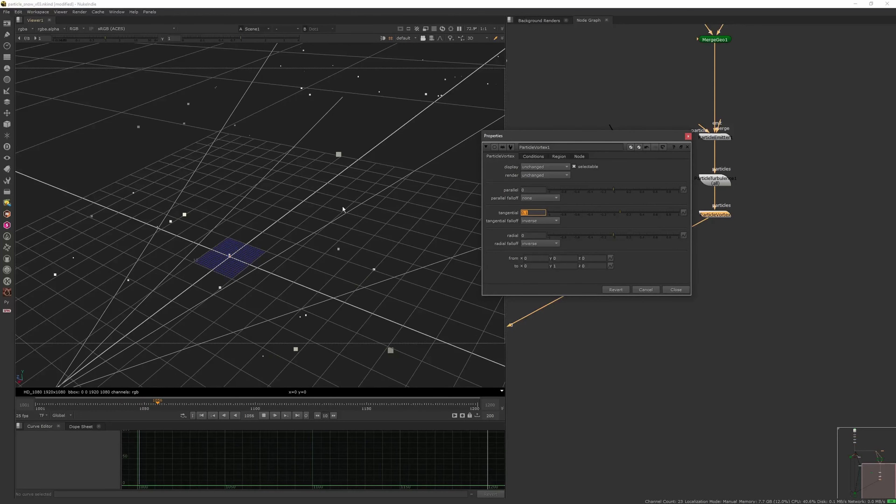
{"action": "scroll", "coordinate": [335, 246], "scroll_direction": "down", "scroll_amount": 3}
{"action": "left_click_drag", "start_coordinate": [335, 246], "coordinate": [325, 248], "text": "alt"}
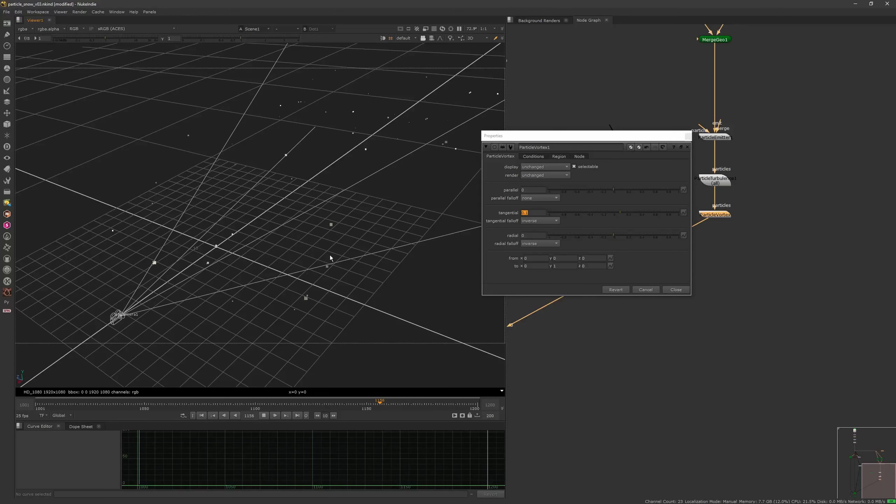
{"action": "left_click", "coordinate": [683, 139]}
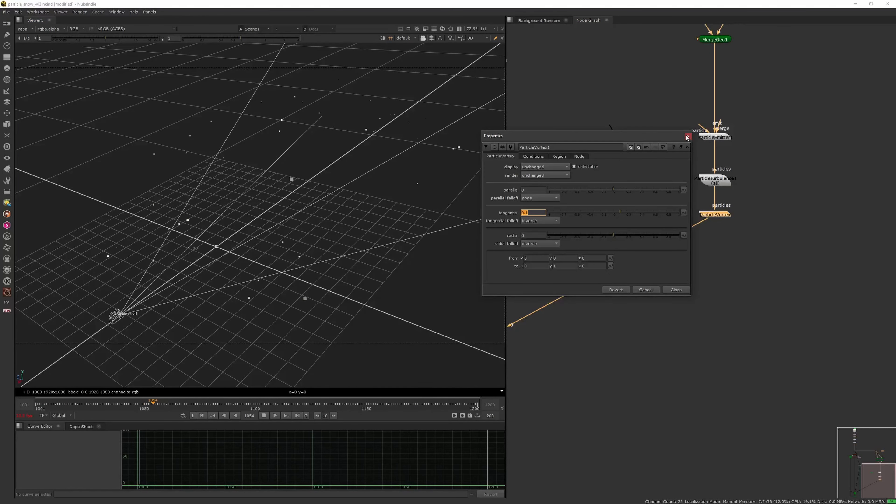
{"action": "left_click", "coordinate": [687, 137]}
Set the y strength of the ParticleTurbulence1 node to 0.1 and select the ParticleVortex node
{"action": "left_click", "coordinate": [710, 179]}
{"action": "double_click", "coordinate": [711, 181]}
{"action": "double_click", "coordinate": [576, 291]}
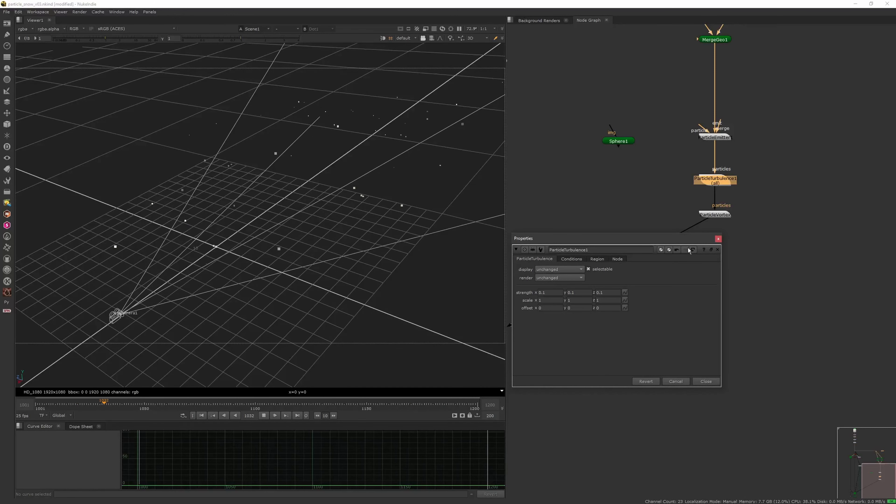
{"action": "left_click", "coordinate": [717, 238]}
{"action": "left_click", "coordinate": [714, 214]}
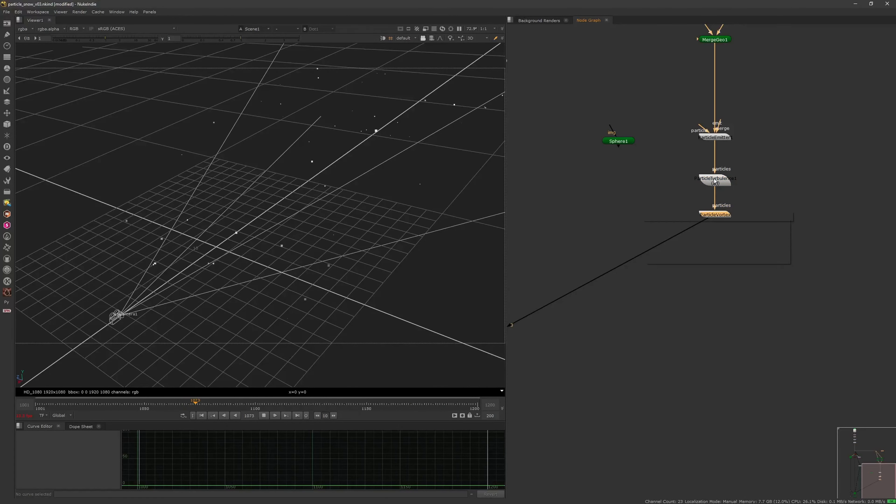
Add a ParticleGravity node directly after the ParticleVortex node in the particle chain
{"action": "key", "text": "Tab"}
{"action": "type", "text": "grav"}
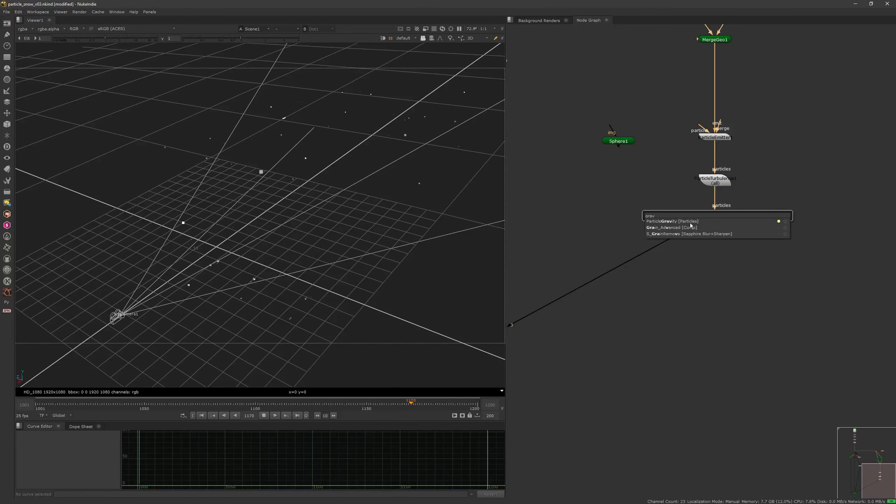
{"action": "left_click", "coordinate": [690, 222]}
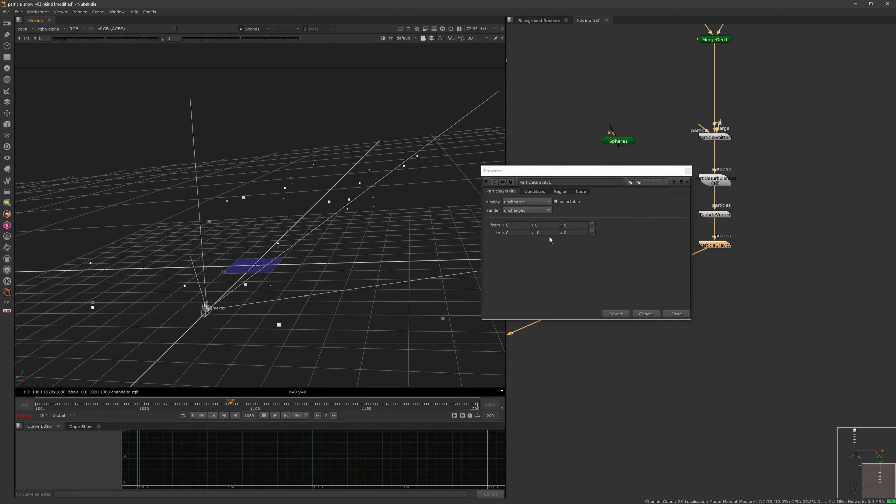
Edit the y component of the gravity's "to" vector, check the particles through the scene camera and close the properties
{"action": "left_click", "coordinate": [538, 232]}
{"action": "key", "text": "BackSpace"}
{"action": "key", "text": "Return"}
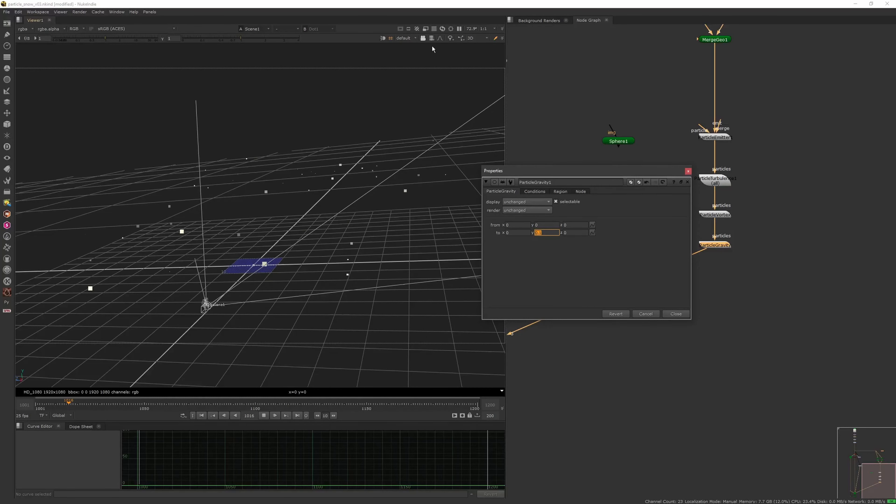
{"action": "left_click", "coordinate": [411, 37]}
{"action": "left_click", "coordinate": [417, 53]}
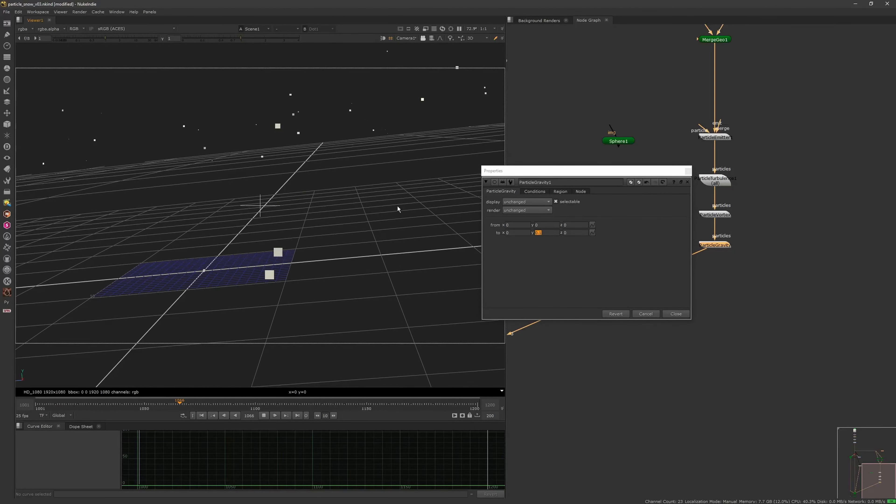
{"action": "left_click", "coordinate": [676, 314]}
Add a ParticleSpeedLimit node directly after the ParticleGravity node
{"action": "left_click", "coordinate": [724, 279]}
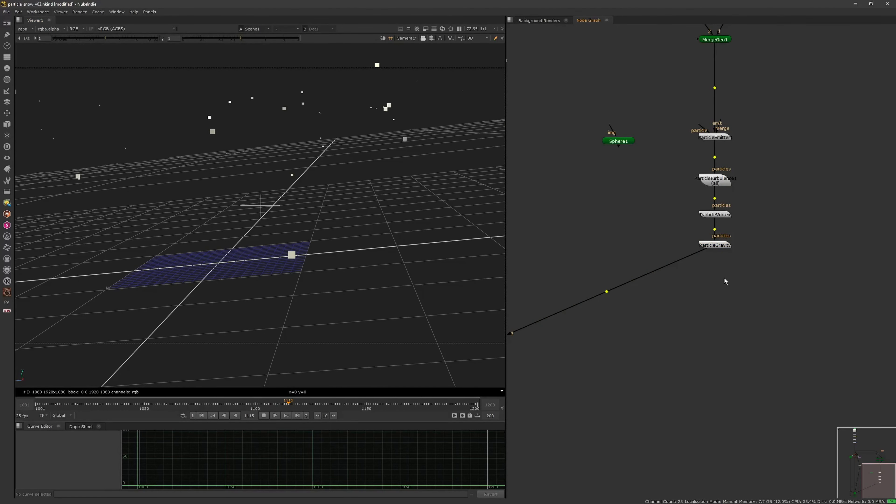
{"action": "key", "text": "Tab"}
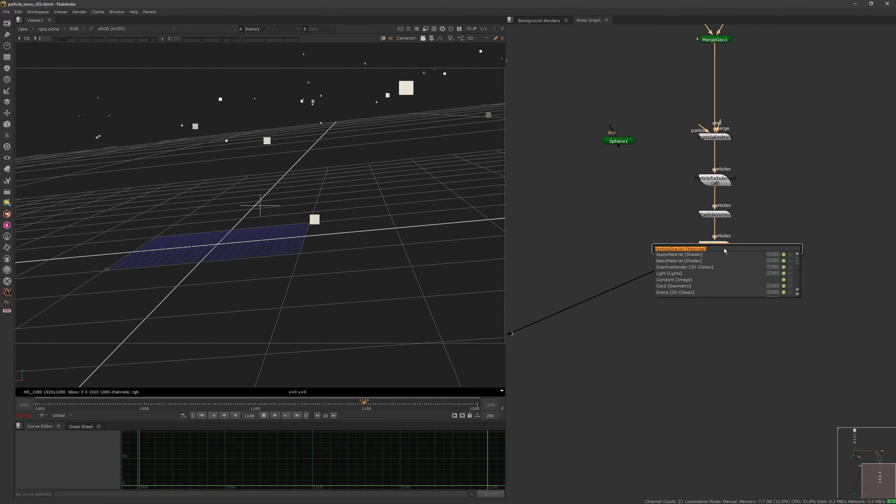
{"action": "type", "text": "speed"}
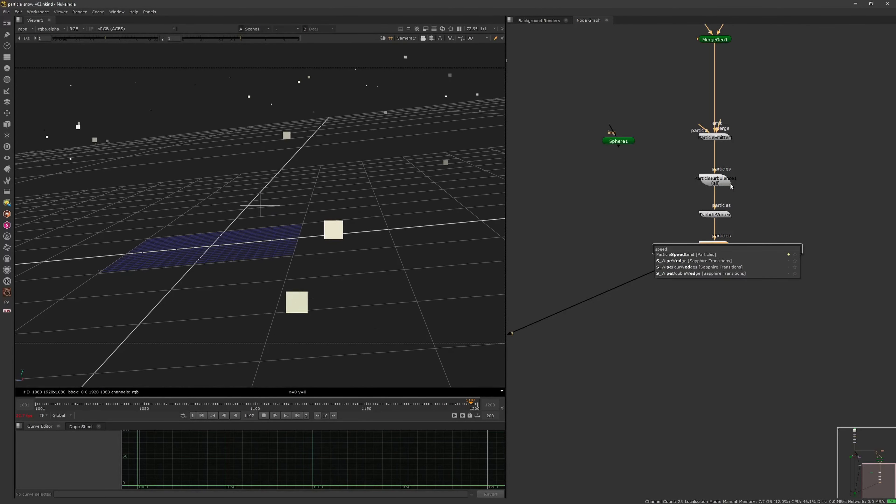
{"action": "key", "text": "Down"}
{"action": "key", "text": "Return"}
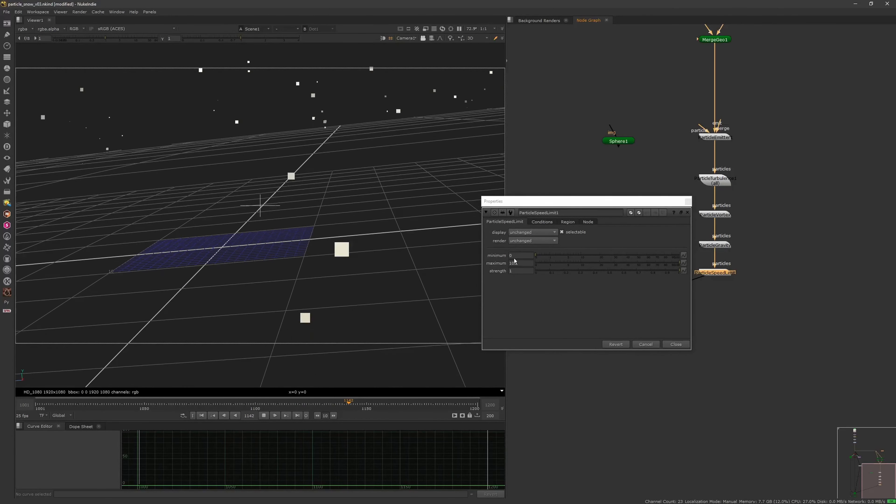
Set the speed limit's maximum to 0.1, stop the playback and close its properties
{"action": "left_click", "coordinate": [550, 264]}
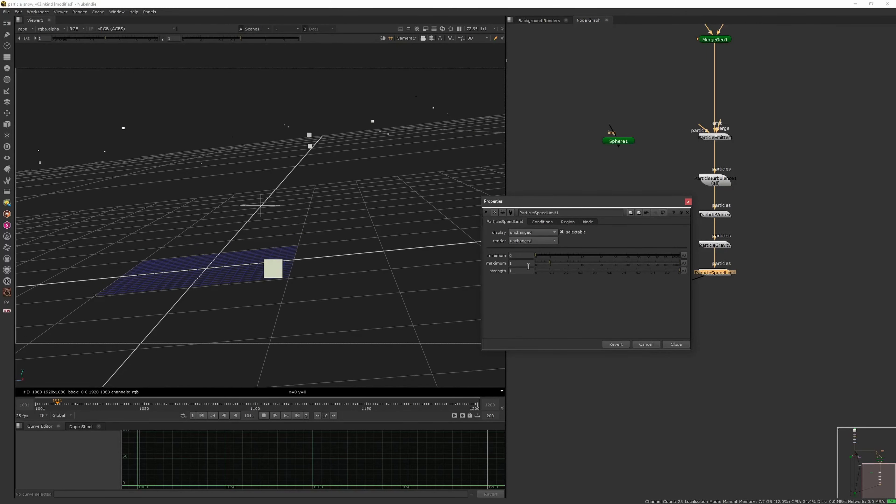
{"action": "left_click", "coordinate": [491, 262]}
{"action": "type", "text": "0.1"}
{"action": "key", "text": "Return"}
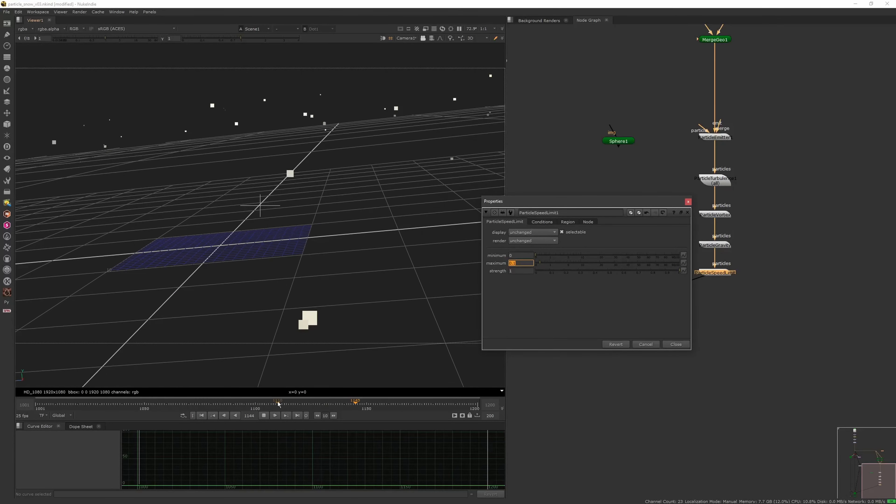
{"action": "left_click", "coordinate": [265, 416]}
{"action": "left_click", "coordinate": [689, 201]}
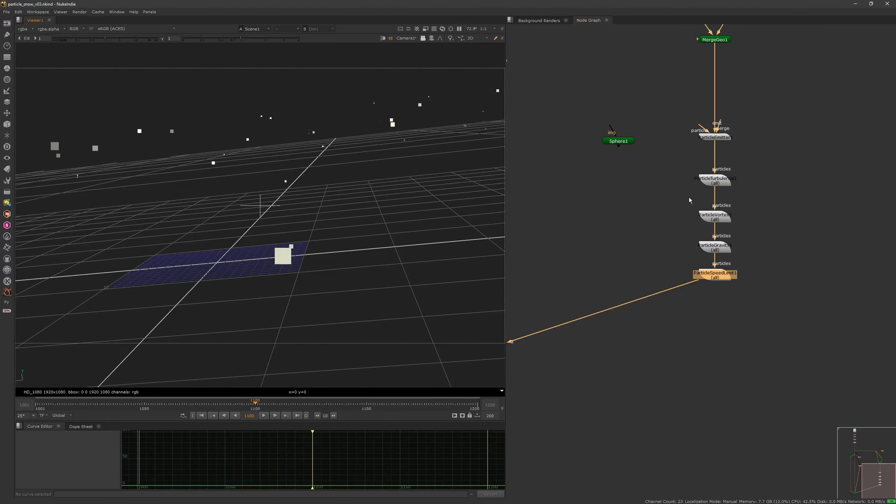
Switch the ParticleEmitter1 direction option to randomized direction and play the particles from the first frame to check them
{"action": "double_click", "coordinate": [721, 140]}
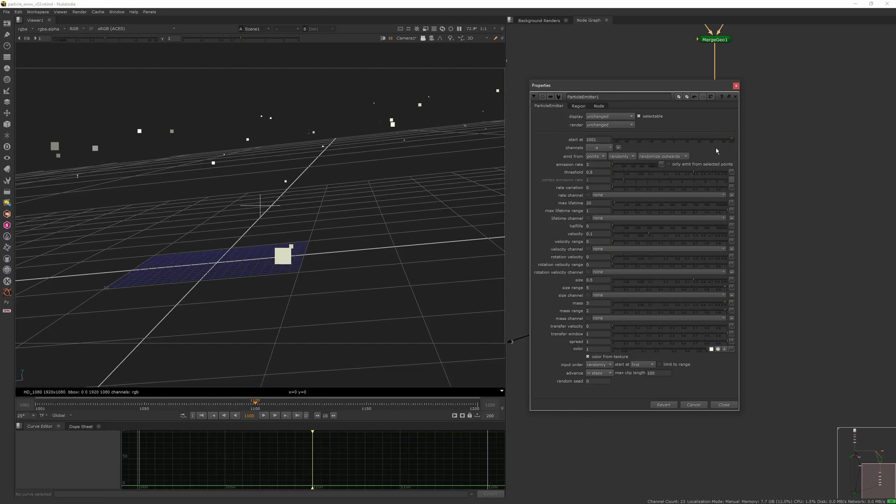
{"action": "left_click", "coordinate": [680, 156]}
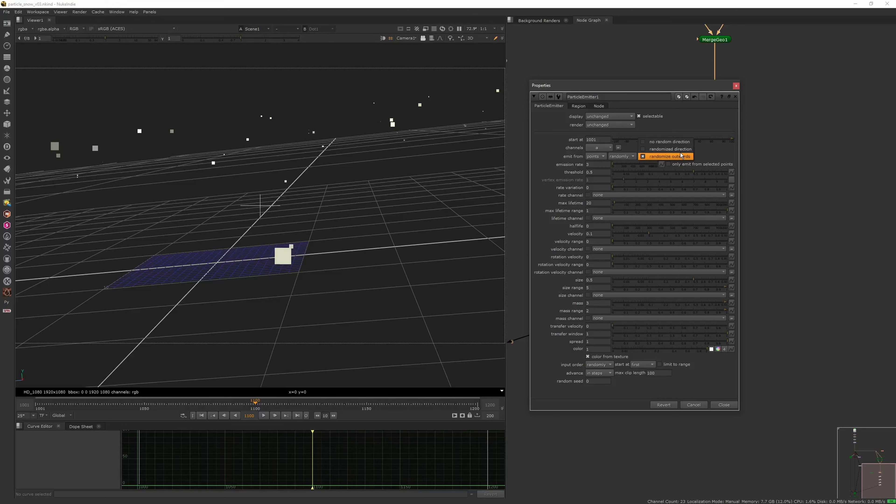
{"action": "left_click", "coordinate": [203, 417]}
{"action": "left_click", "coordinate": [275, 415]}
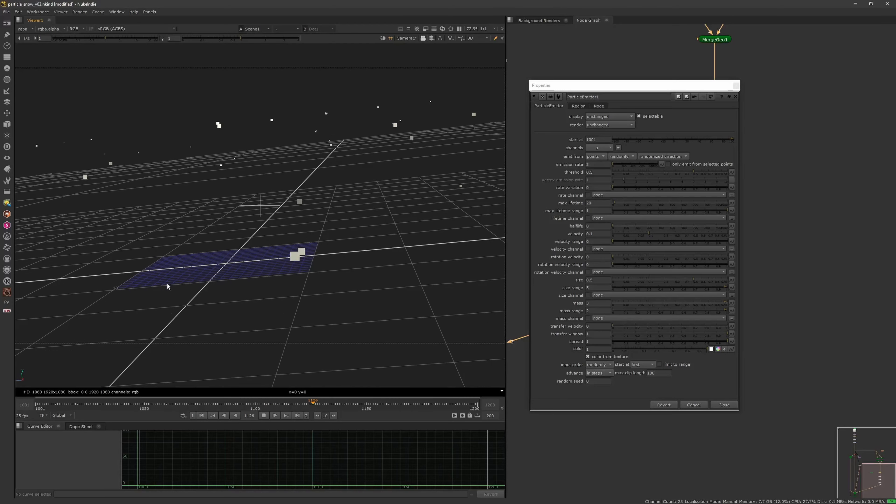
{"action": "left_click", "coordinate": [264, 415]}
Make the emitter emit from edges and replay the particles from the first frame
{"action": "left_click", "coordinate": [603, 156]}
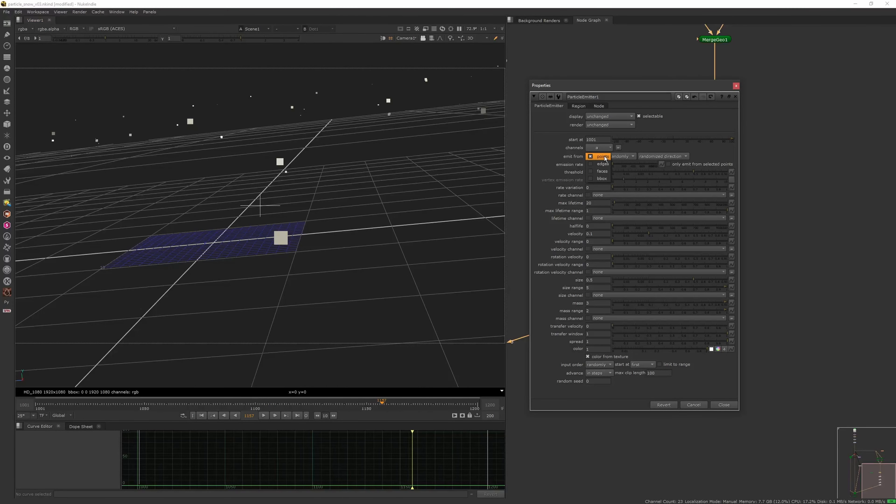
{"action": "left_click", "coordinate": [603, 164]}
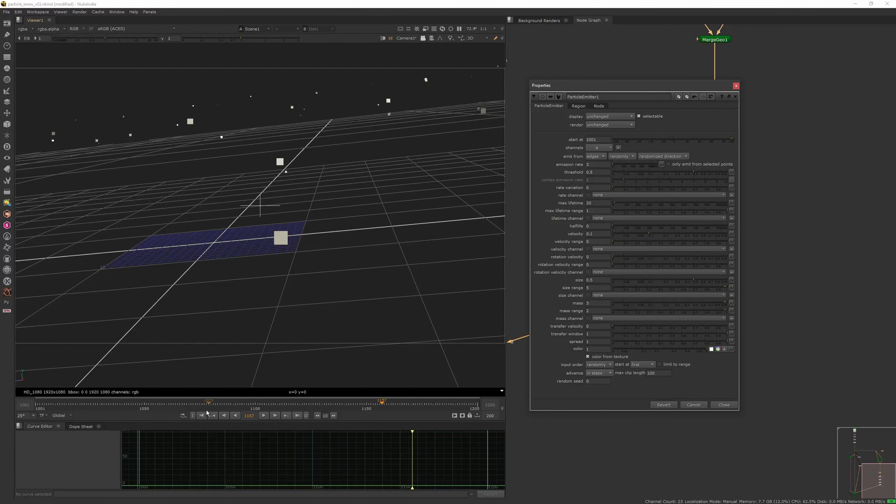
{"action": "left_click", "coordinate": [201, 415]}
{"action": "left_click", "coordinate": [264, 415]}
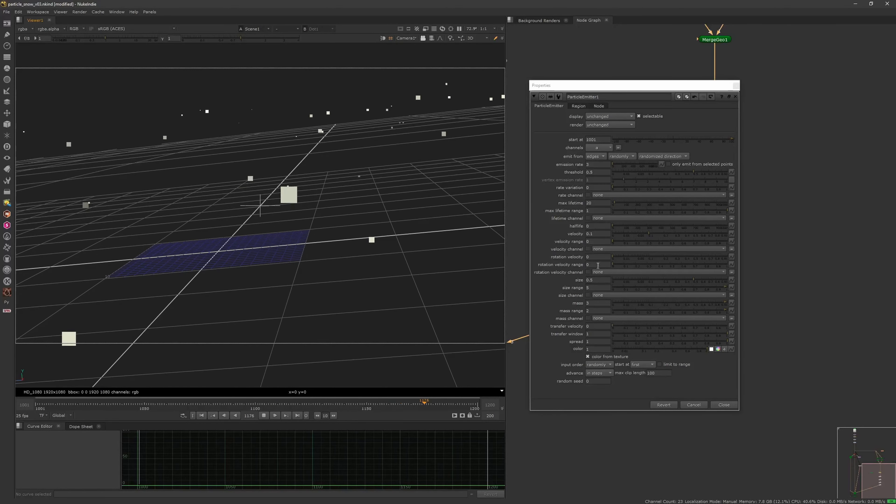
Set the emitter's max lifetime to 40 and its max lifetime range to 3
{"action": "double_click", "coordinate": [597, 203]}
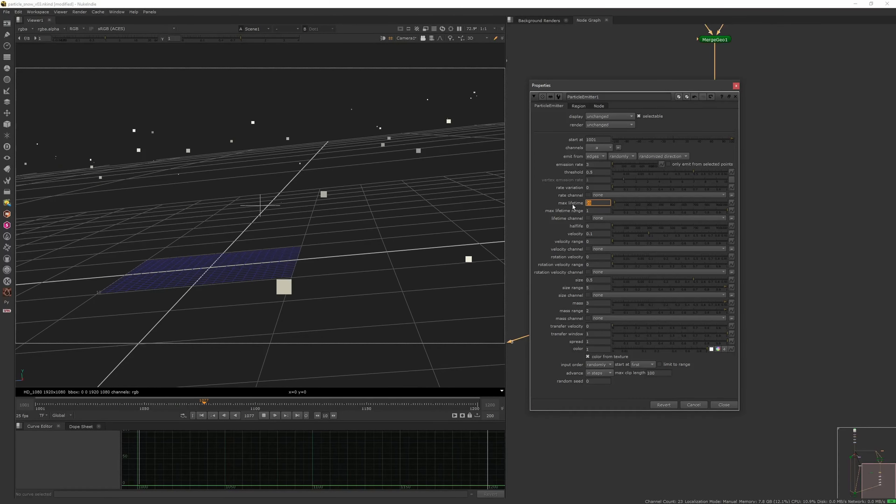
{"action": "type", "text": "50"}
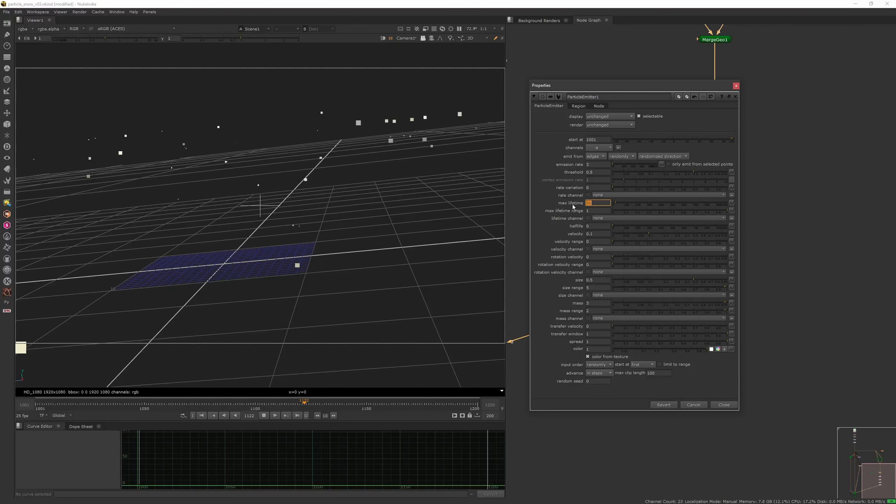
{"action": "type", "text": "40"}
{"action": "key", "text": "Tab"}
{"action": "type", "text": "3"}
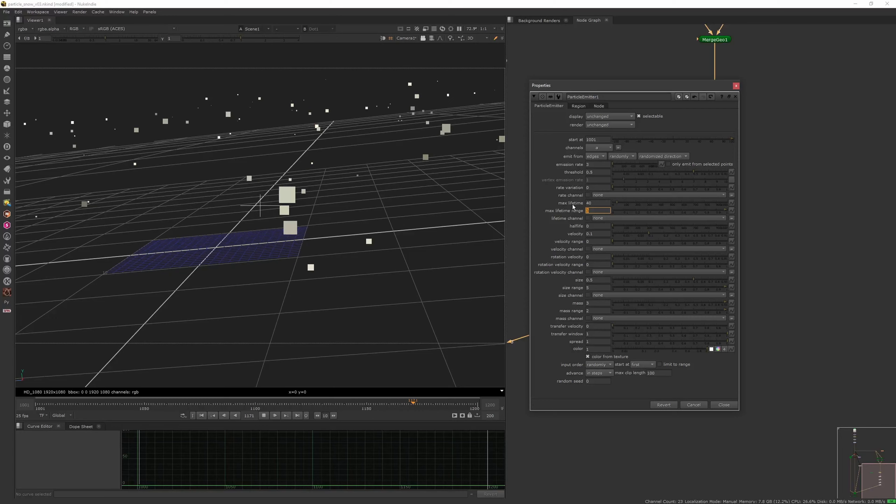
Set the emission rate to 2 and close the emitter's properties
{"action": "left_click_drag", "start_coordinate": [591, 165], "coordinate": [571, 169]}
{"action": "type", "text": "2"}
{"action": "key", "text": "Return"}
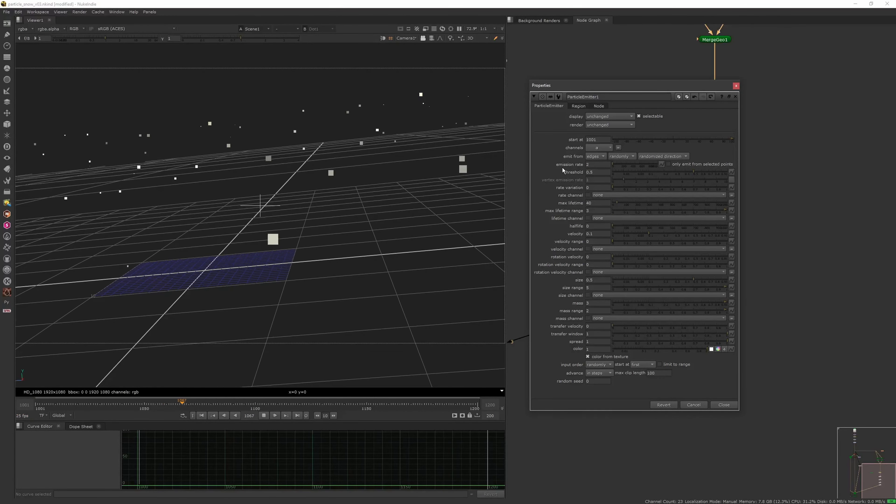
{"action": "left_click", "coordinate": [736, 97]}
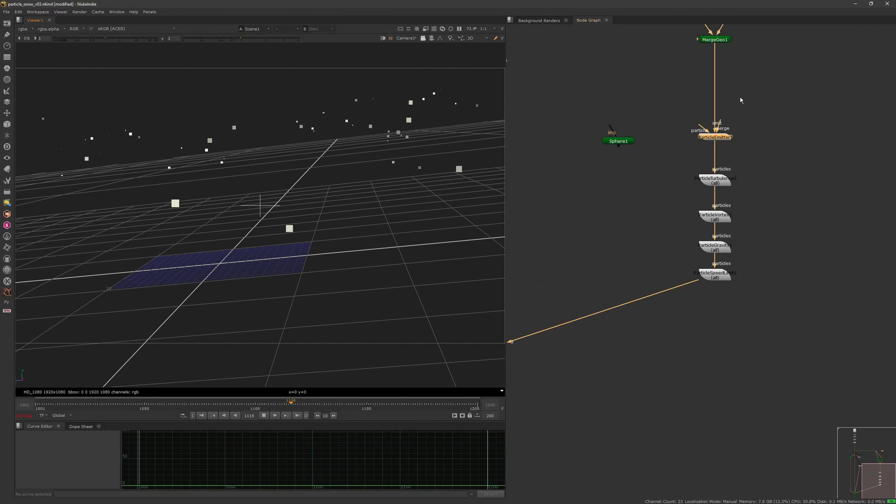
Stop the playback and save the comp as a new version
{"action": "left_click", "coordinate": [263, 416]}
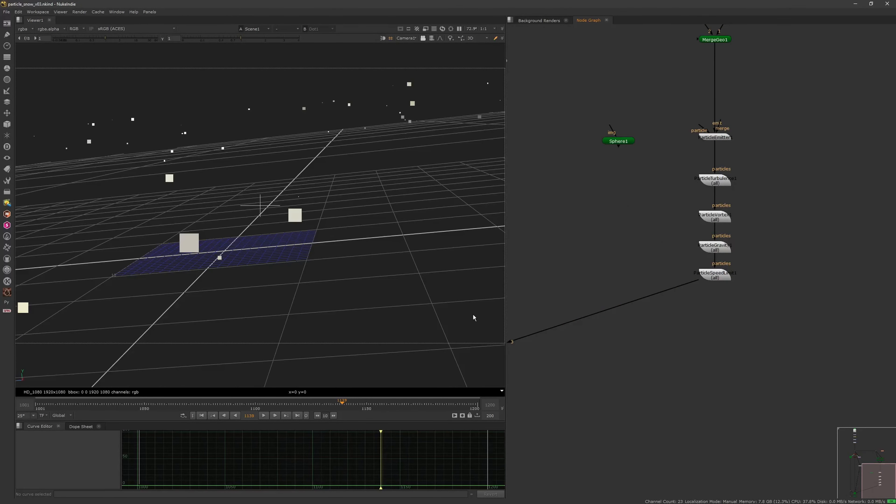
{"action": "left_click", "coordinate": [10, 14]}
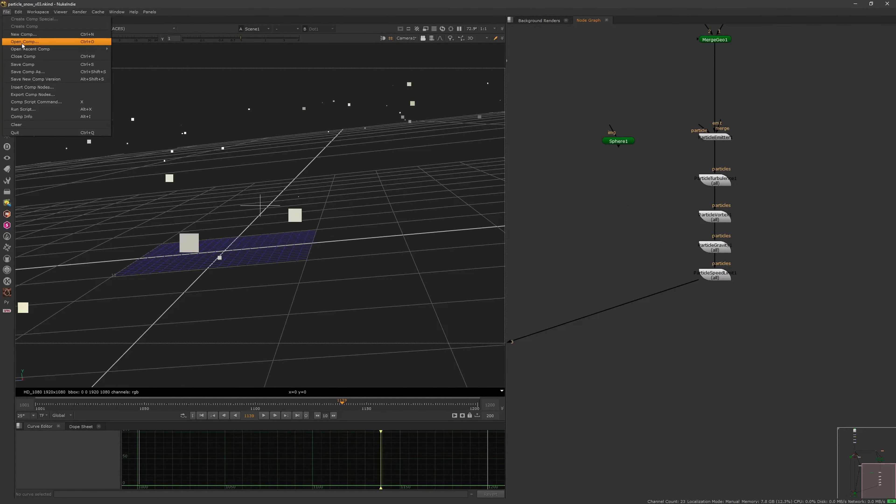
{"action": "left_click", "coordinate": [34, 80]}
View the scene node near the end of the node graph and play the particles from the first frame to review their motion
{"action": "left_click", "coordinate": [714, 280]}
{"action": "key", "text": "1"}
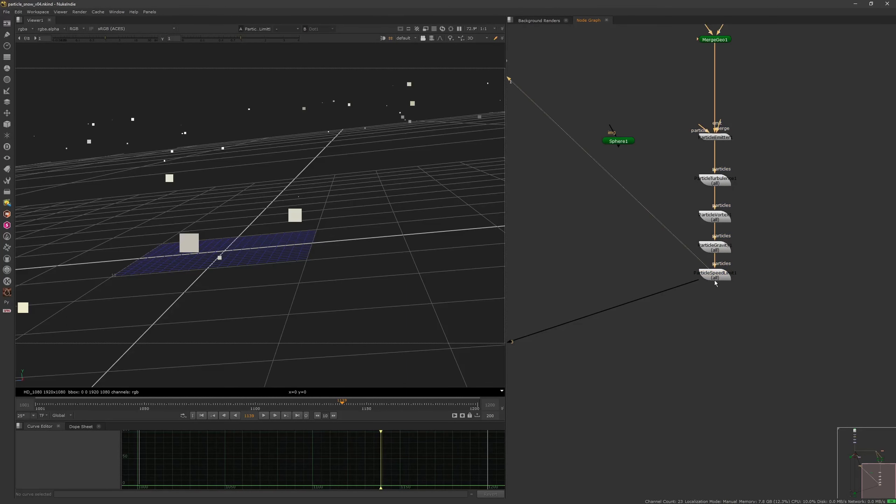
{"action": "scroll", "coordinate": [659, 325], "scroll_direction": "down", "scroll_amount": 5}
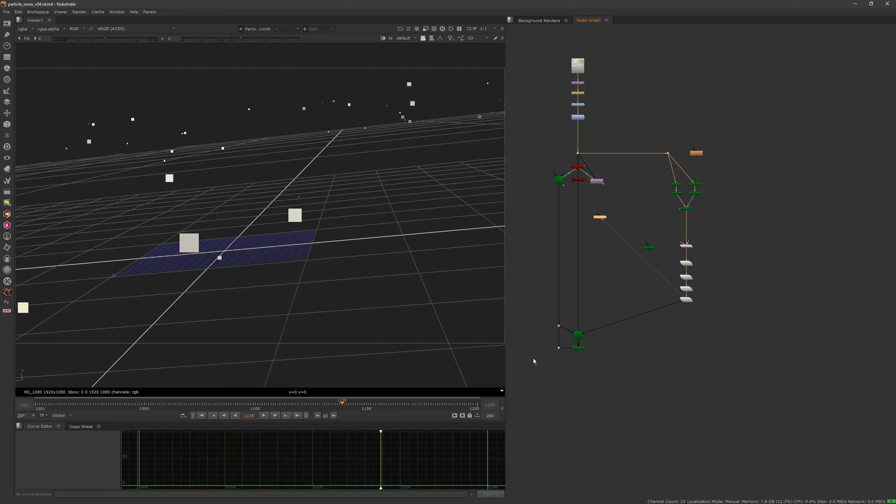
{"action": "scroll", "coordinate": [578, 333], "scroll_direction": "up", "scroll_amount": 3}
{"action": "left_click", "coordinate": [574, 338]}
{"action": "left_click", "coordinate": [212, 415]}
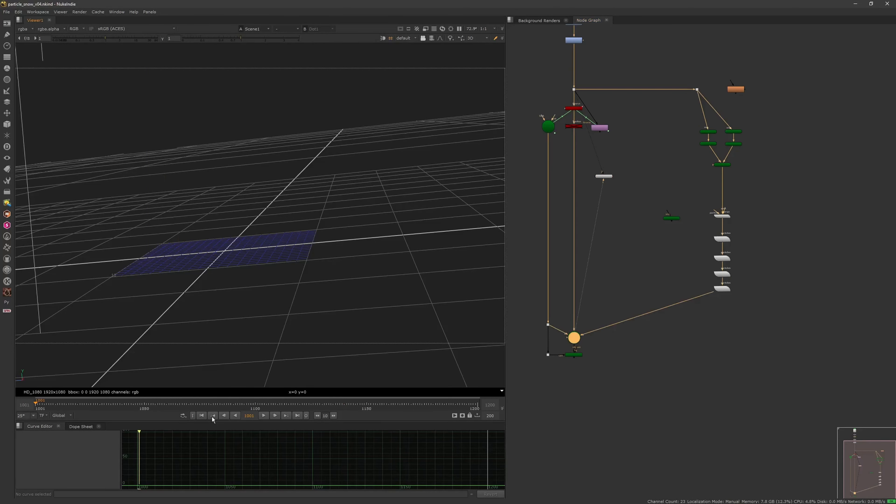
{"action": "left_click", "coordinate": [270, 416]}
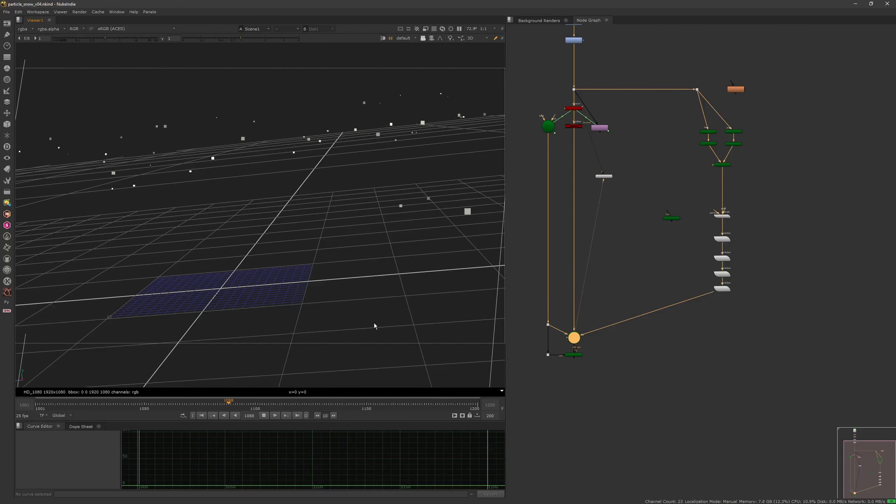
{"action": "left_click", "coordinate": [263, 415]}
Add a ParticleDrag node after ParticleSpeedLimit1, space it slightly lower in the chain and view its output
{"action": "scroll", "coordinate": [692, 294], "scroll_direction": "up", "scroll_amount": 5}
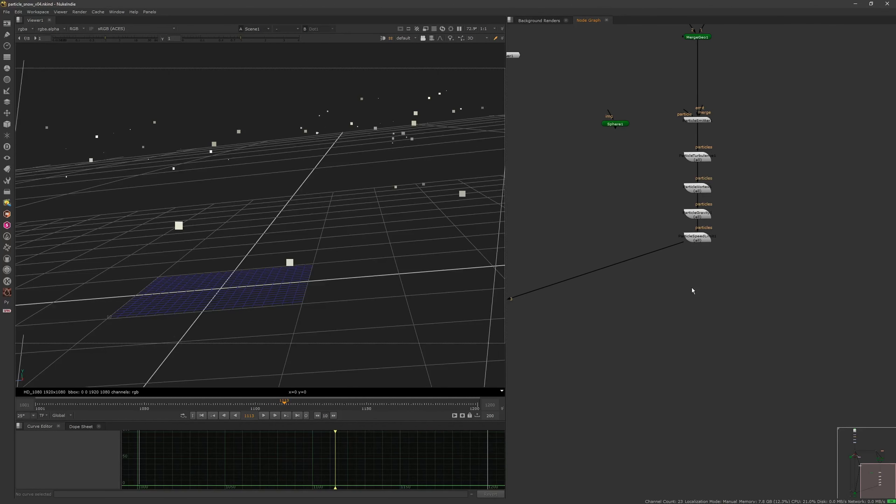
{"action": "left_click", "coordinate": [694, 247]}
{"action": "key", "text": "Tab"}
{"action": "type", "text": "particle"}
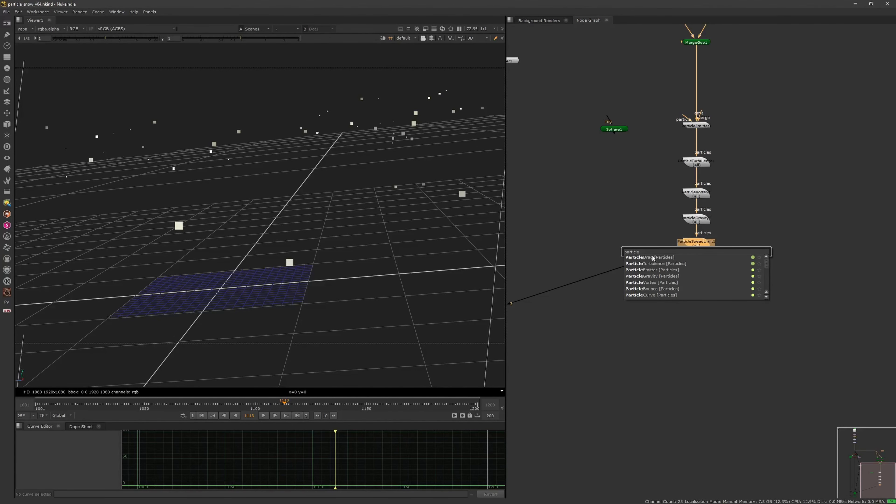
{"action": "left_click", "coordinate": [653, 258]}
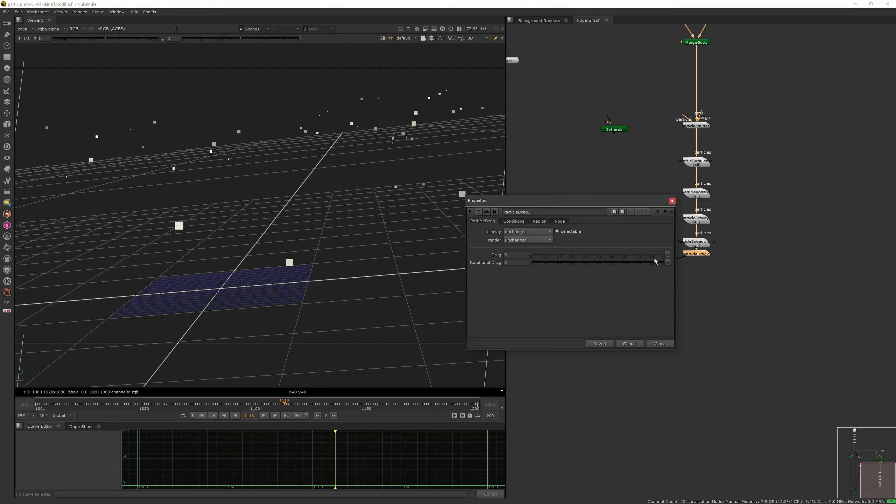
{"action": "left_click", "coordinate": [672, 201]}
{"action": "left_click_drag", "start_coordinate": [693, 256], "coordinate": [694, 274]}
{"action": "key", "text": "1"}
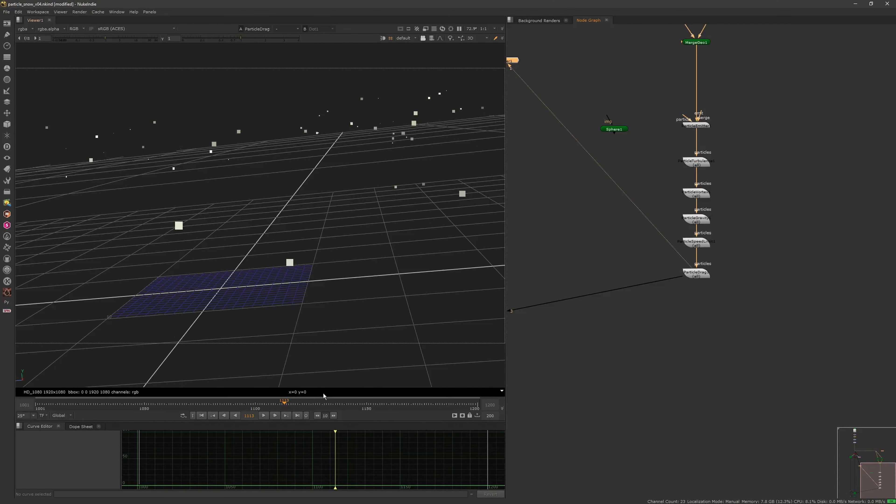
Raise the ParticleDrag1 node's Drag to 0.325 during playback, adjust it further and close its properties
{"action": "left_click", "coordinate": [202, 417]}
{"action": "left_click", "coordinate": [694, 277]}
{"action": "double_click", "coordinate": [697, 275]}
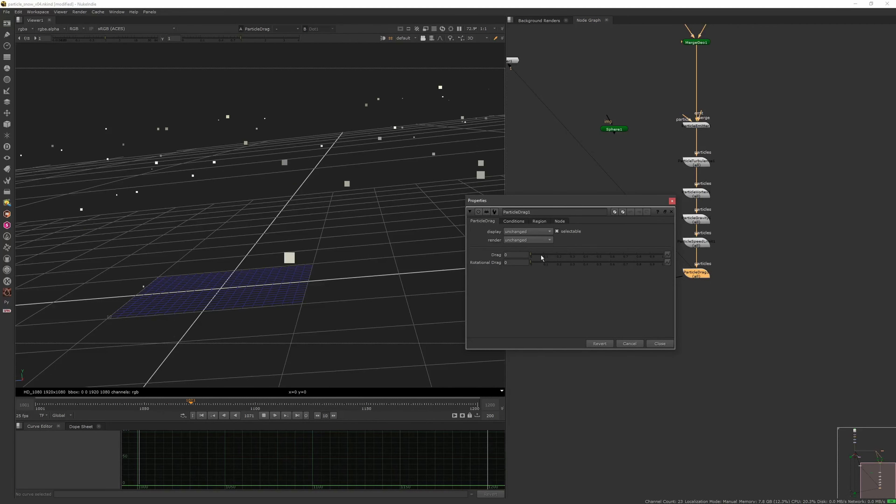
{"action": "left_click_drag", "start_coordinate": [554, 255], "coordinate": [575, 253]}
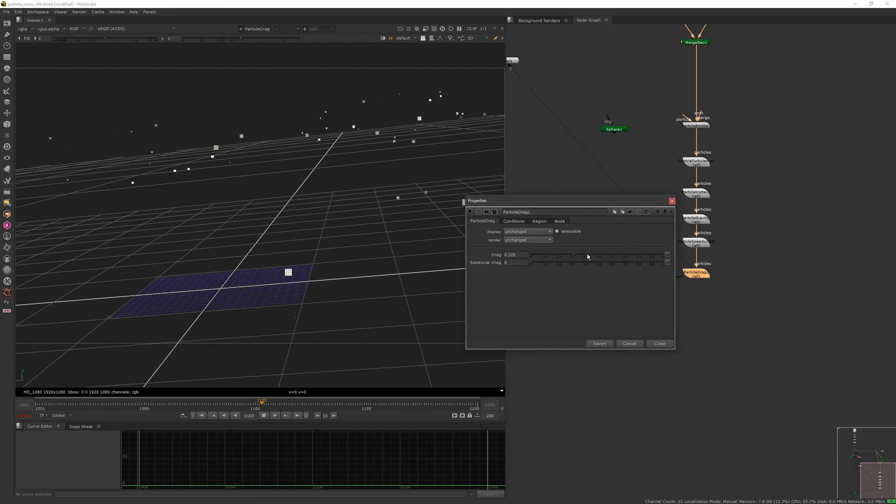
{"action": "left_click", "coordinate": [602, 255]}
{"action": "left_click", "coordinate": [672, 201]}
Increase the max lifetime of ParticleEmitter1 while the particles play, then stop the playback
{"action": "double_click", "coordinate": [696, 126]}
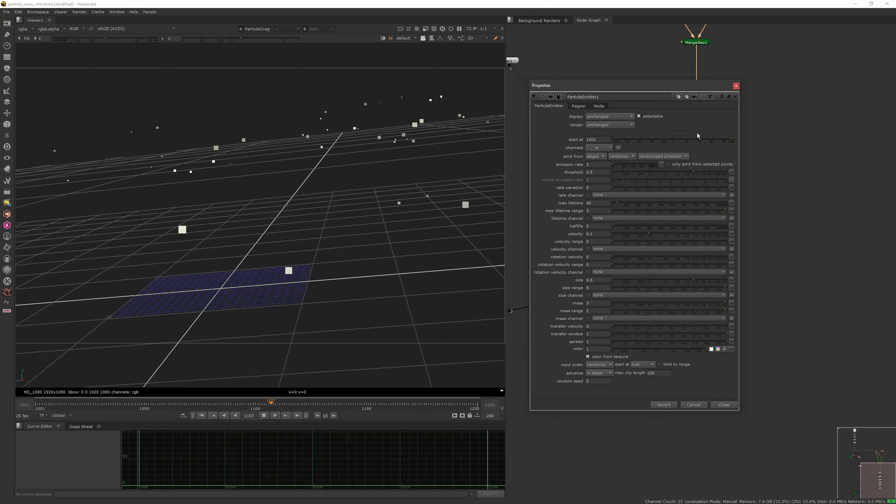
{"action": "double_click", "coordinate": [600, 203]}
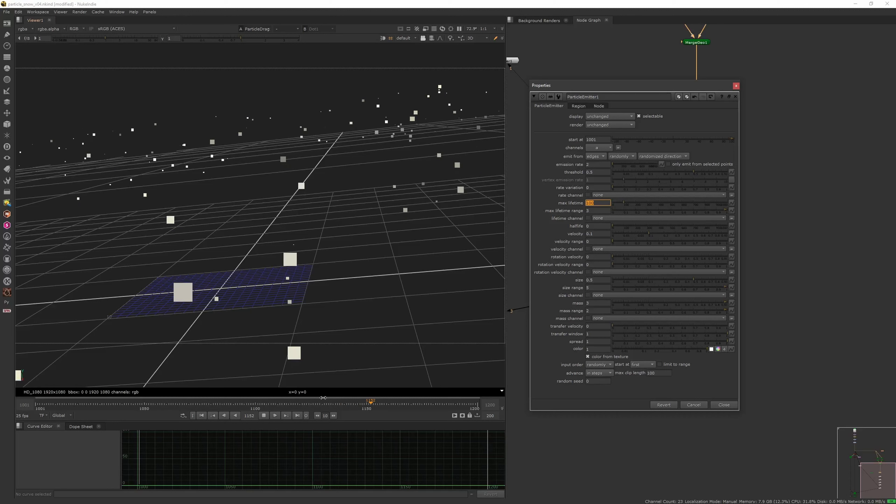
{"action": "left_click", "coordinate": [264, 415]}
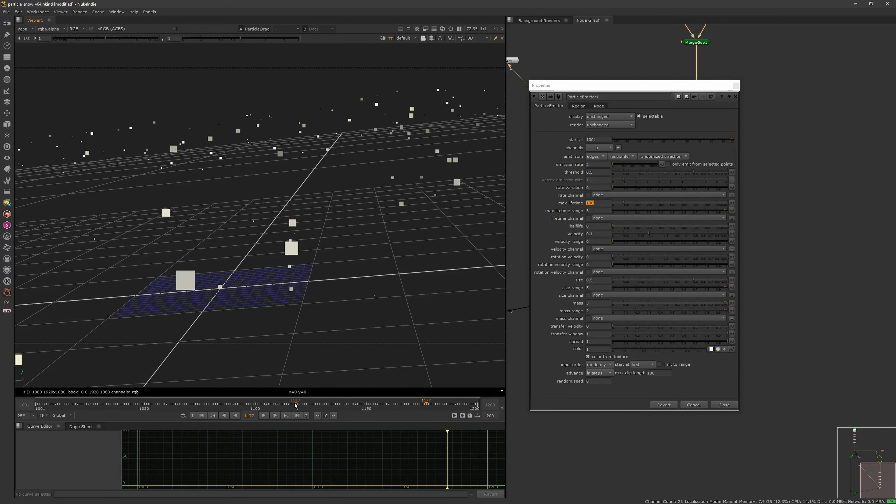
Replay the particles from the first frame to review their motion, then return to the start
{"action": "left_click", "coordinate": [204, 416]}
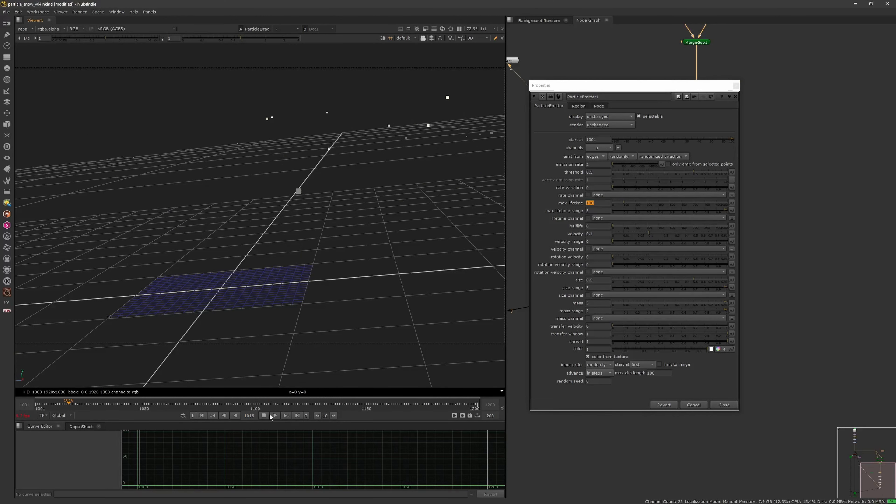
{"action": "left_click", "coordinate": [264, 416]}
{"action": "scroll", "coordinate": [297, 293], "scroll_direction": "up", "scroll_amount": 3}
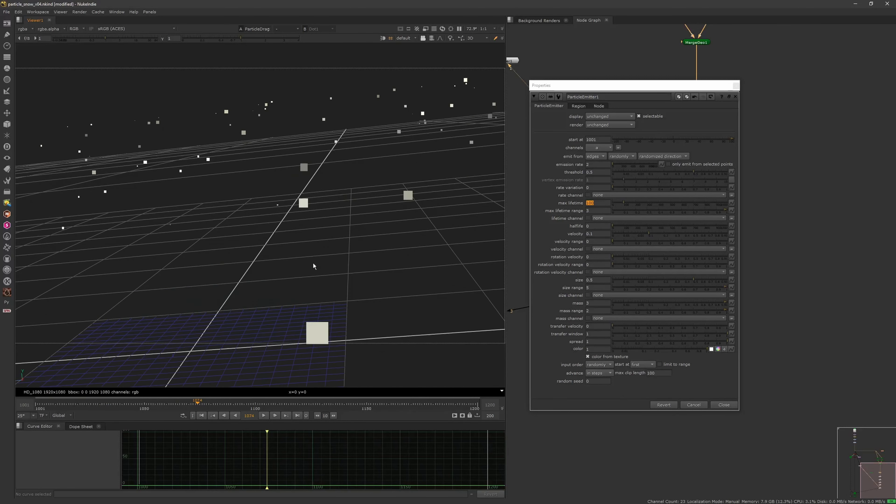
{"action": "left_click", "coordinate": [212, 416]}
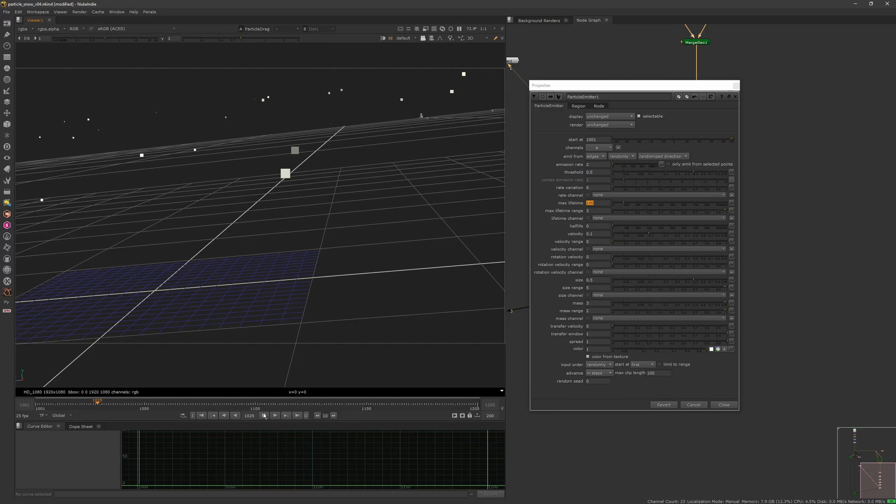
{"action": "left_click", "coordinate": [264, 415]}
{"action": "left_click", "coordinate": [222, 417]}
Save the comp and close the ParticleEmitter1 properties
{"action": "key", "text": "ctrl+s"}
{"action": "left_click", "coordinate": [735, 96]}
{"action": "left_click", "coordinate": [750, 96]}
Add a ParticleCurve node after ParticleDrag1 and close its properties
{"action": "left_click", "coordinate": [699, 272]}
{"action": "key", "text": "Tab"}
{"action": "type", "text": "curves"}
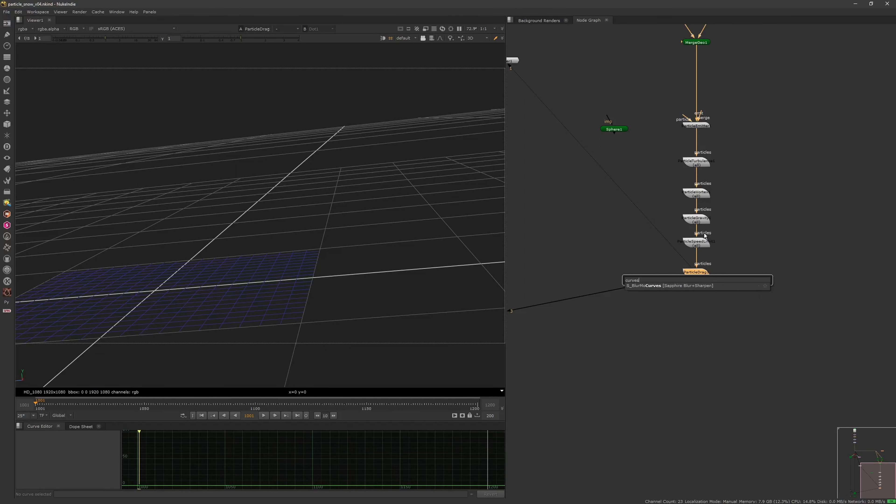
{"action": "key", "text": "BackSpace"}
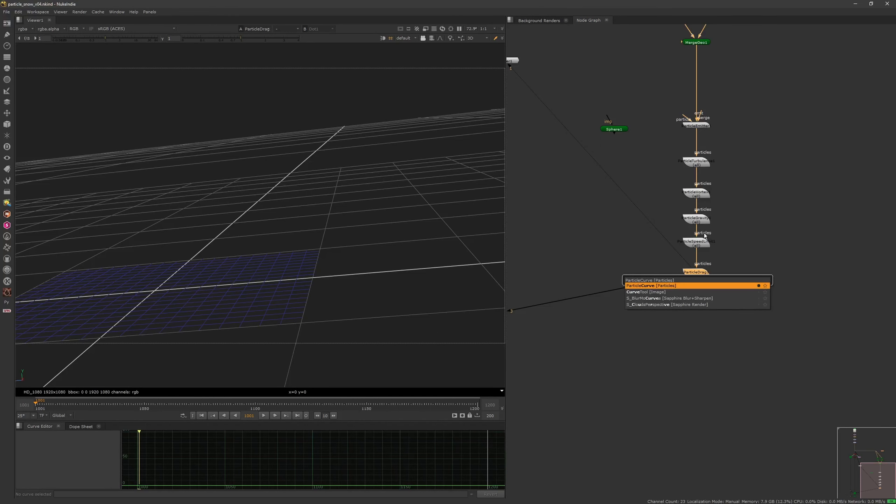
{"action": "key", "text": "Return"}
{"action": "middle_click_drag", "start_coordinate": [725, 232], "coordinate": [752, 183]}
{"action": "scroll", "coordinate": [723, 228], "scroll_direction": "down", "scroll_amount": 3}
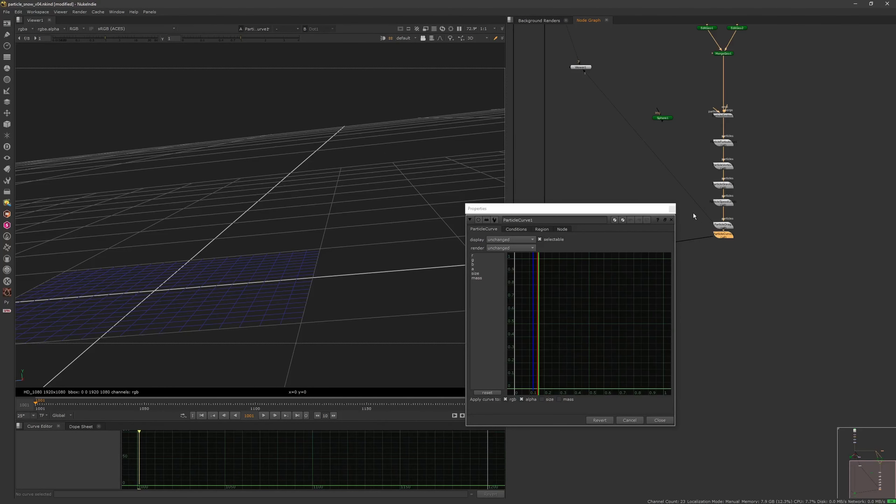
{"action": "left_click", "coordinate": [672, 209]}
Move ParticleCurve1 well below ParticleDrag1, align it vertically with the particle chain and save the comp
{"action": "scroll", "coordinate": [725, 255], "scroll_direction": "down", "scroll_amount": 3}
{"action": "left_click_drag", "start_coordinate": [582, 319], "coordinate": [728, 295]}
{"action": "left_click", "coordinate": [741, 289]}
{"action": "scroll", "coordinate": [741, 289], "scroll_direction": "up", "scroll_amount": 3}
{"action": "key", "text": "ctrl+s"}
{"action": "left_click", "coordinate": [724, 263]}
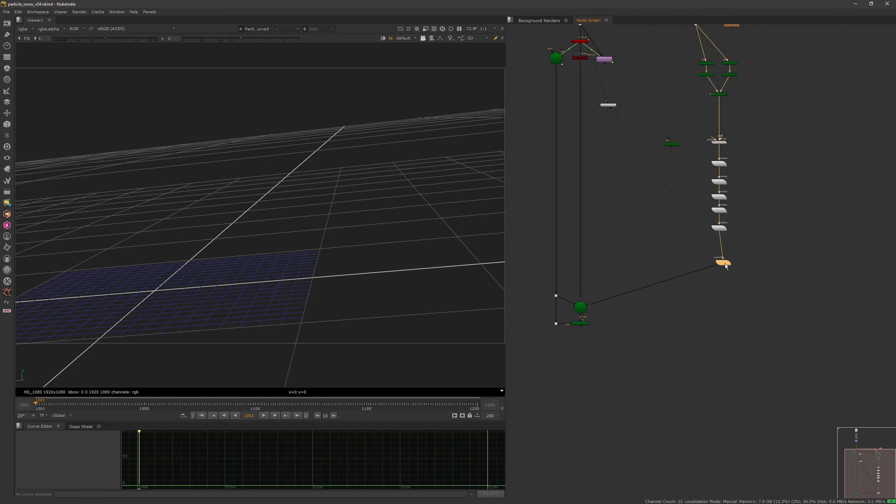
{"action": "scroll", "coordinate": [721, 268], "scroll_direction": "up", "scroll_amount": 2}
{"action": "left_click_drag", "start_coordinate": [674, 275], "coordinate": [677, 305]}
{"action": "left_click_drag", "start_coordinate": [635, 249], "coordinate": [668, 277]}
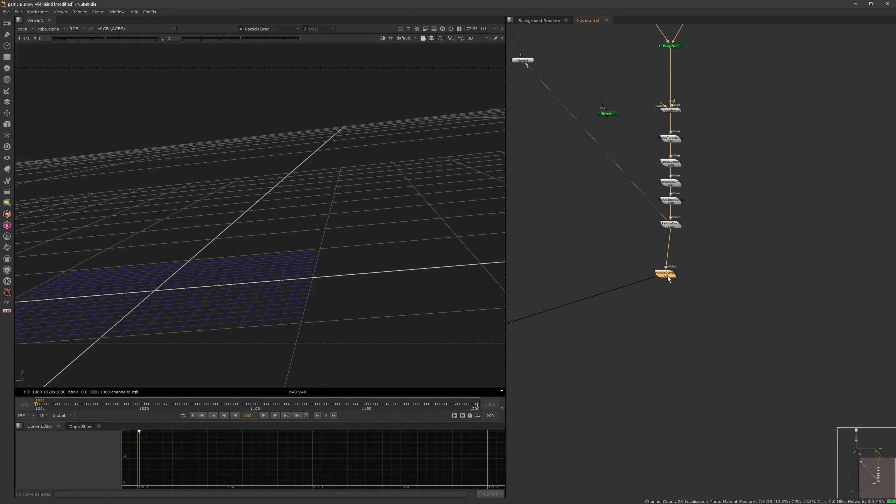
{"action": "middle_click_drag", "start_coordinate": [690, 235], "coordinate": [711, 208]}
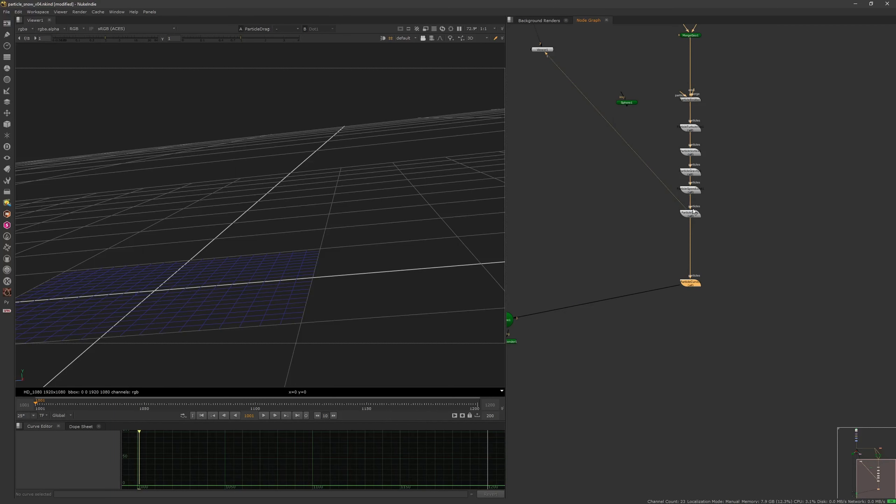
{"action": "left_click", "coordinate": [633, 300]}
Play the particles to a frame partway through and set ParticleCurve1 to apply its curve to size only
{"action": "left_click", "coordinate": [263, 415]}
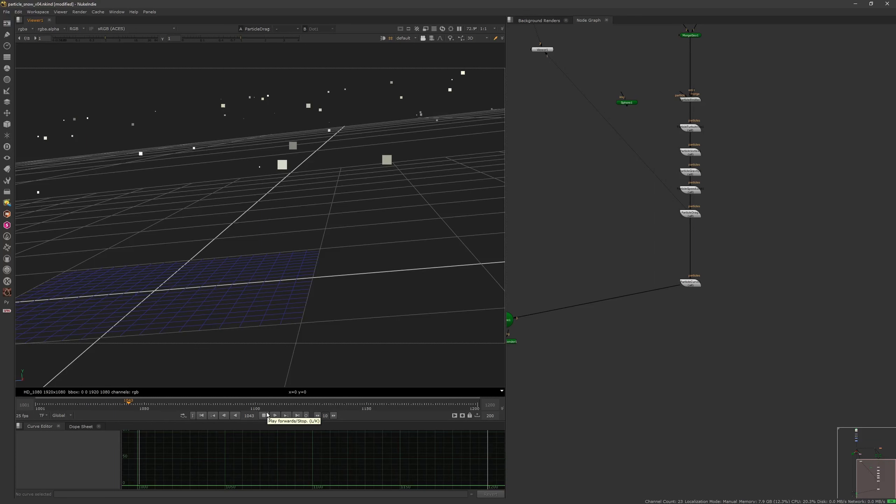
{"action": "key", "text": "k"}
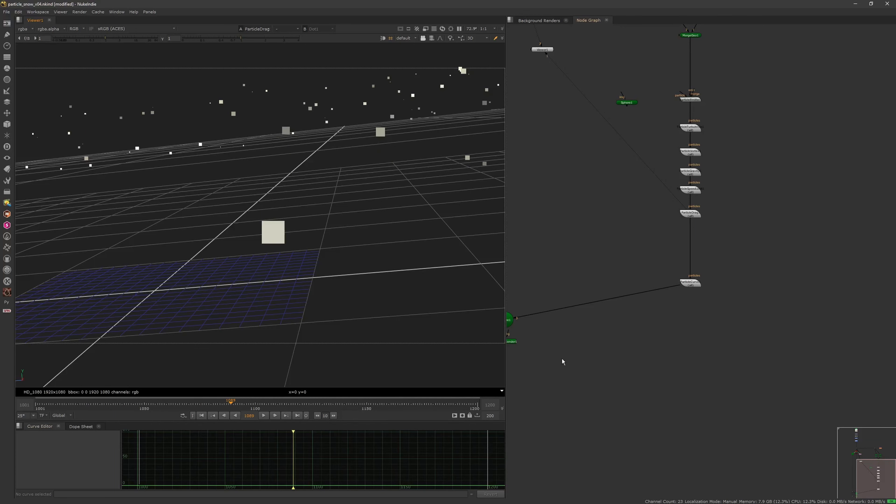
{"action": "left_click", "coordinate": [693, 285]}
{"action": "double_click", "coordinate": [693, 287]}
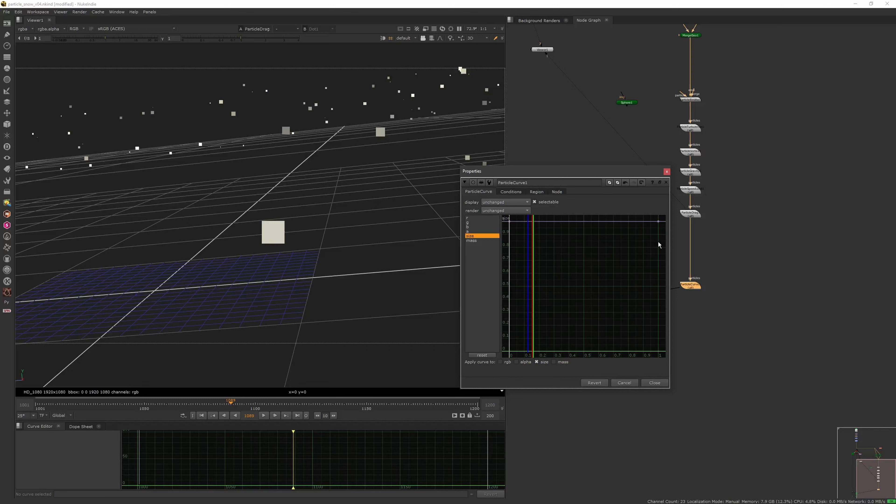
Lower the start and end keys of ParticleCurve1's size curve to about zero
{"action": "left_click", "coordinate": [510, 221]}
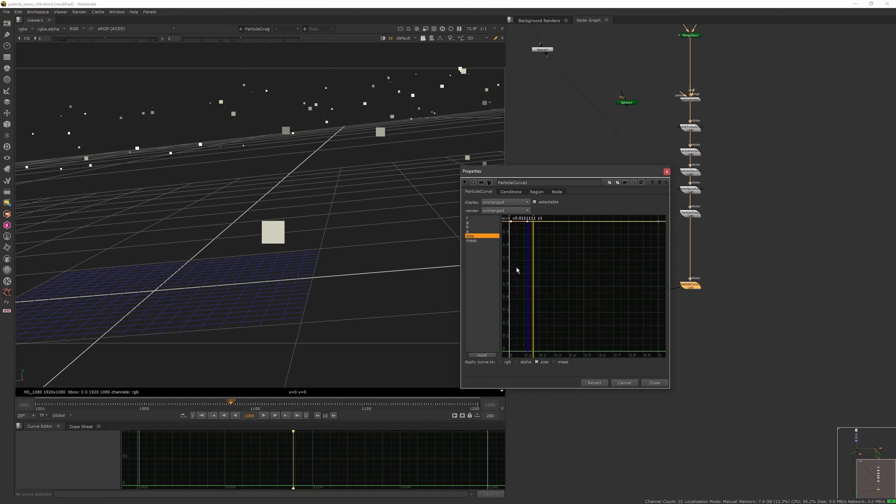
{"action": "left_click_drag", "start_coordinate": [509, 221], "coordinate": [520, 323]}
{"action": "left_click", "coordinate": [658, 222]}
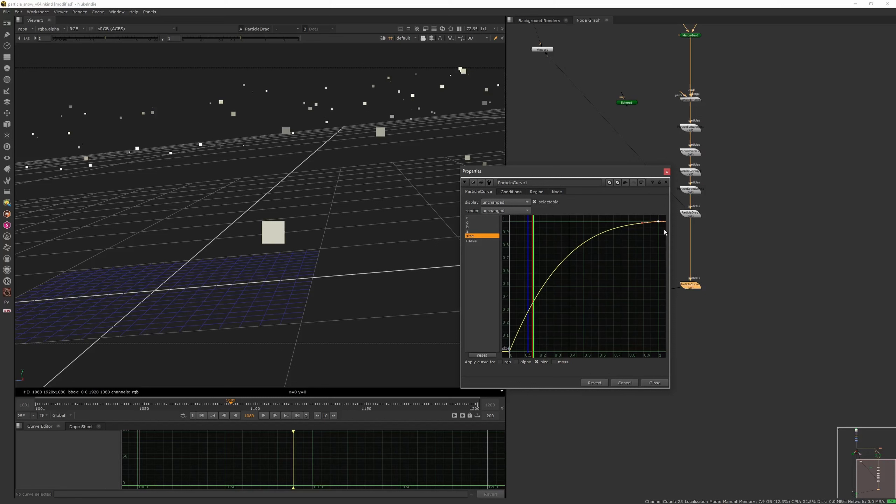
{"action": "left_click_drag", "start_coordinate": [658, 222], "coordinate": [656, 352]}
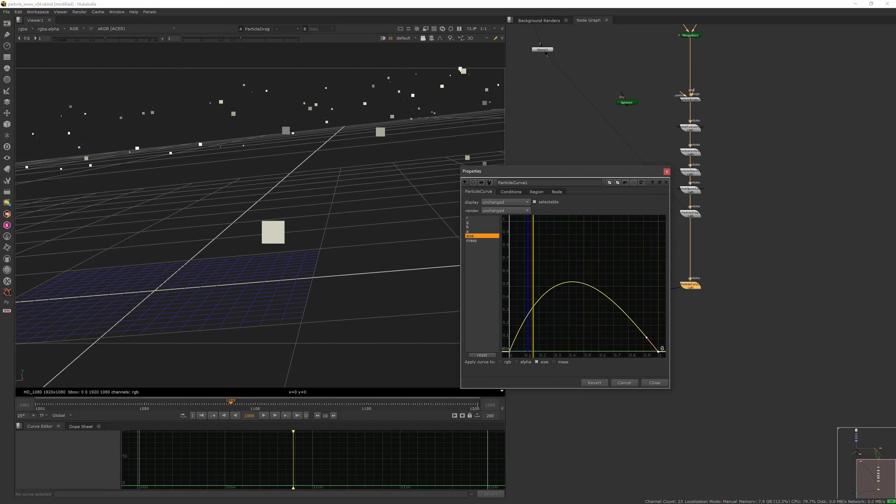
Set the y value of the size curve's end key and start key to exactly 0
{"action": "double_click", "coordinate": [663, 349]}
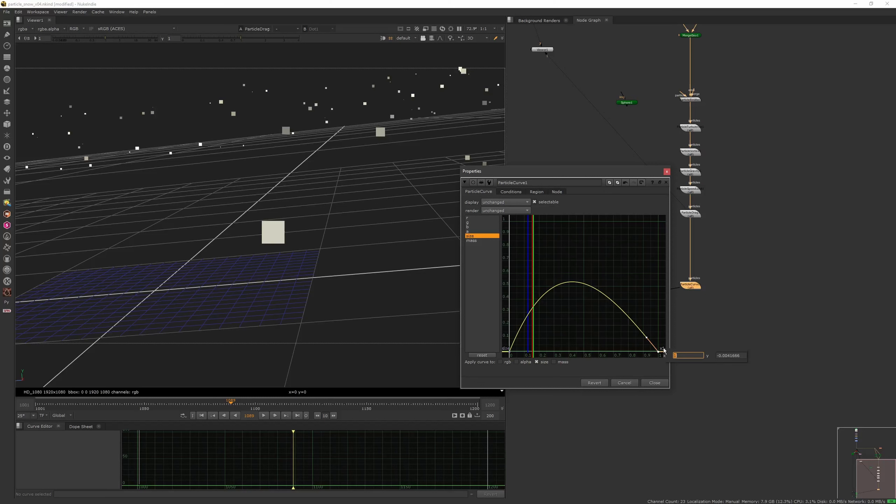
{"action": "left_click", "coordinate": [725, 355]}
{"action": "left_click_drag", "start_coordinate": [743, 356], "coordinate": [704, 351]}
{"action": "type", "text": "0"}
{"action": "key", "text": "Return"}
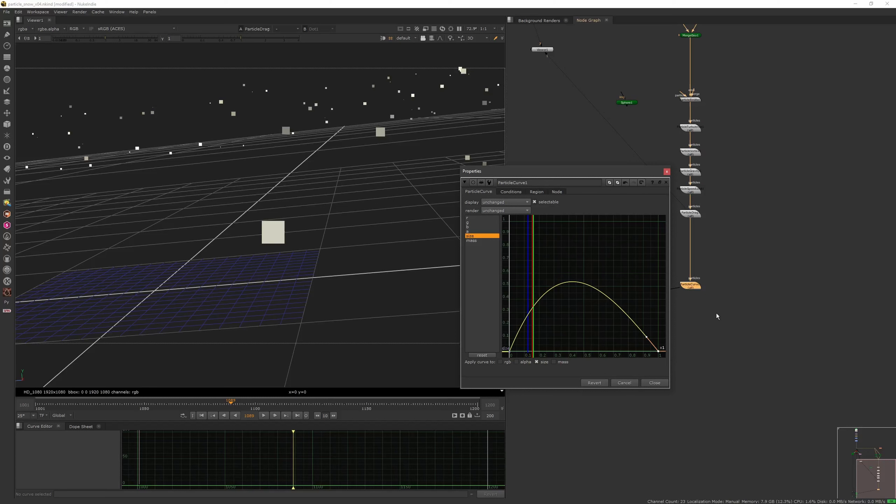
{"action": "double_click", "coordinate": [509, 351]}
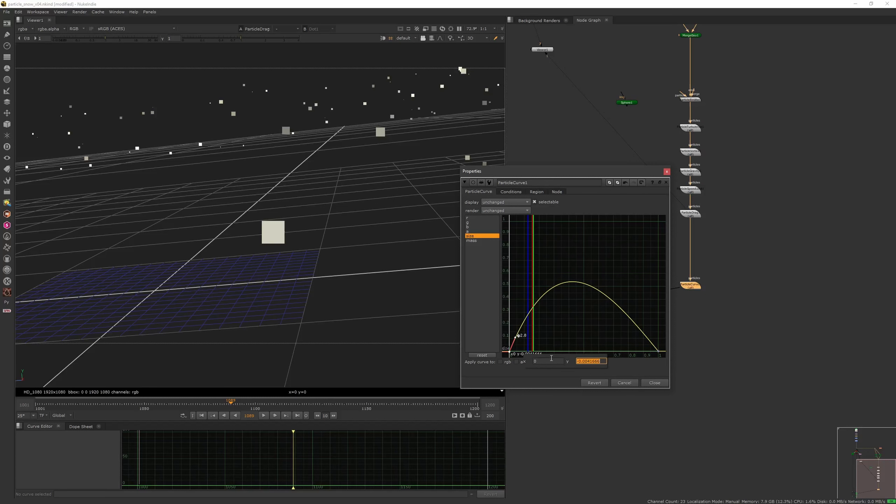
{"action": "type", "text": "0"}
{"action": "key", "text": "Return"}
Steepen the tangents at both ends of the size curve to form a symmetrical arch peaking at about 1
{"action": "left_click_drag", "start_coordinate": [544, 330], "coordinate": [502, 357]}
{"action": "left_click_drag", "start_coordinate": [637, 330], "coordinate": [677, 366]}
{"action": "left_click_drag", "start_coordinate": [645, 338], "coordinate": [651, 325]}
{"action": "left_click", "coordinate": [510, 350]}
{"action": "left_click_drag", "start_coordinate": [516, 338], "coordinate": [513, 335]}
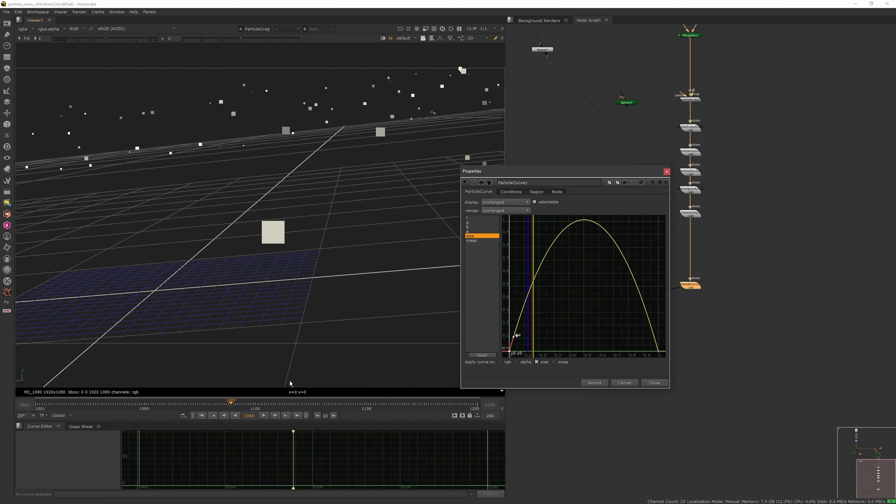
Close the ParticleCurve1 properties, view Scene1 and play the particles from the first frame to check the size change
{"action": "left_click", "coordinate": [212, 416]}
{"action": "left_click", "coordinate": [666, 182]}
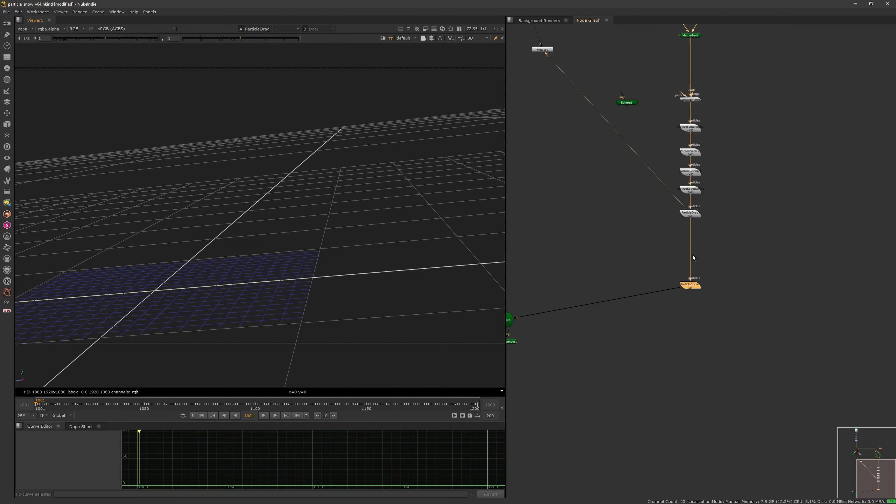
{"action": "left_click", "coordinate": [531, 297]}
{"action": "key", "text": "1"}
{"action": "left_click", "coordinate": [267, 416]}
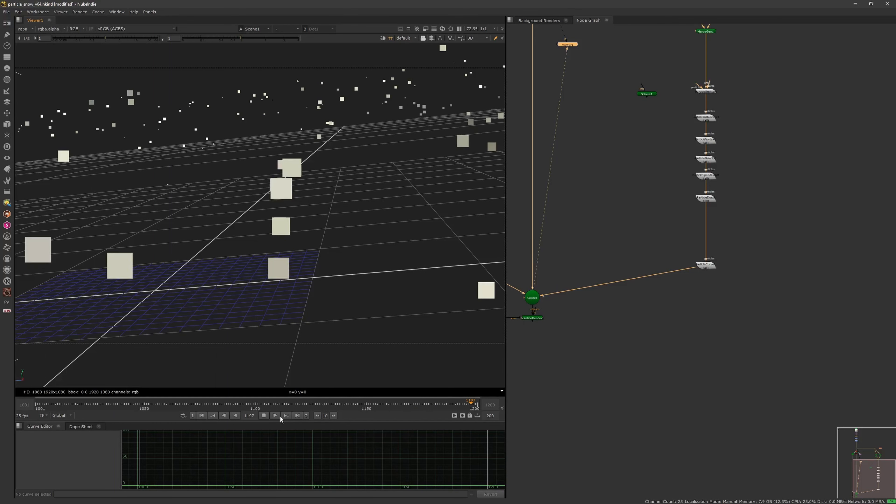
{"action": "left_click", "coordinate": [264, 416]}
Reopen the ParticleCurve1 properties and examine its alpha and size curves
{"action": "double_click", "coordinate": [707, 265]}
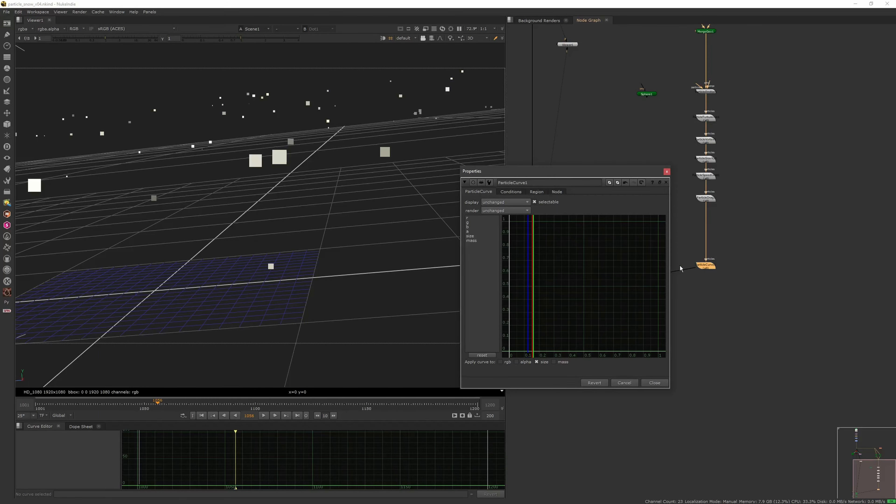
{"action": "left_click", "coordinate": [473, 232]}
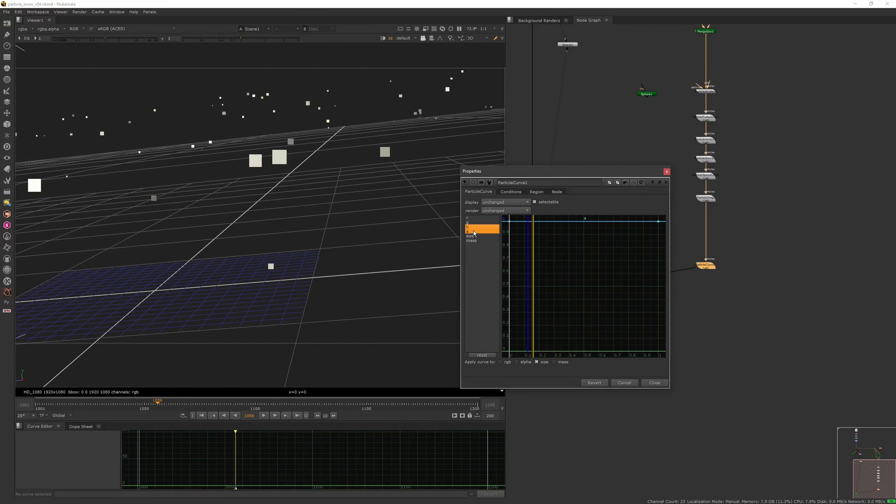
{"action": "left_click", "coordinate": [473, 236]}
{"action": "left_click", "coordinate": [472, 232]}
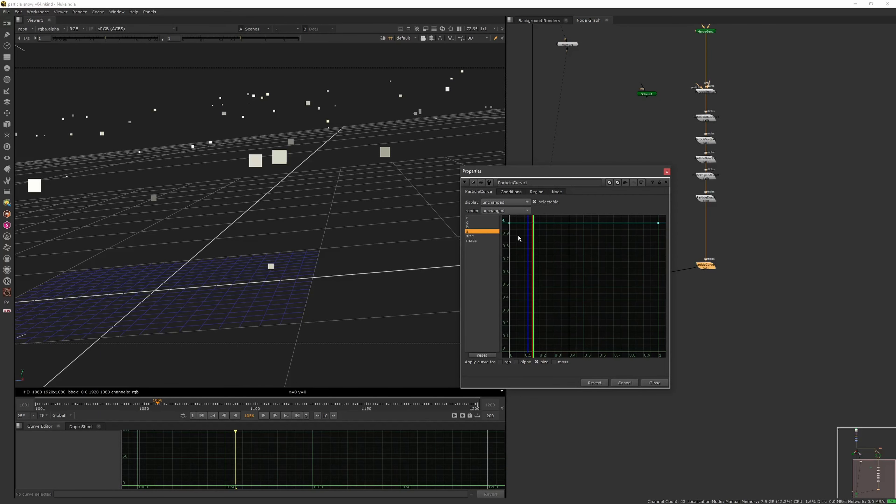
{"action": "left_click", "coordinate": [486, 236]}
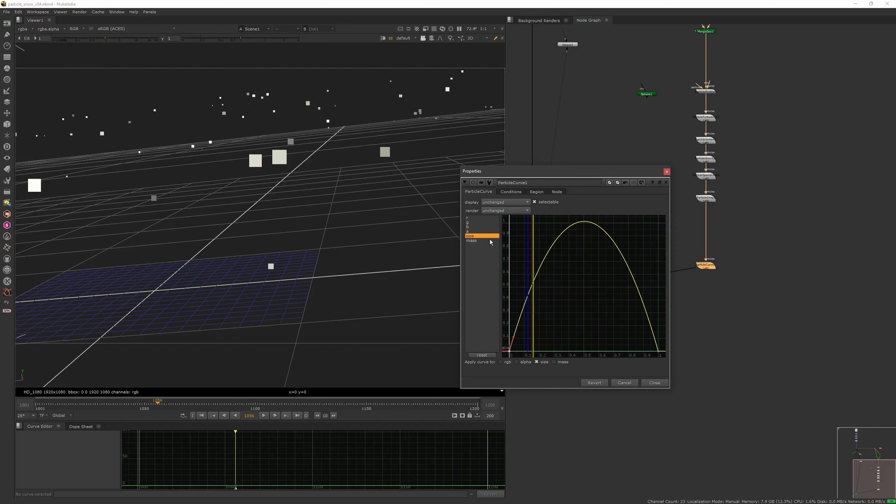
{"action": "right_click", "coordinate": [489, 237]}
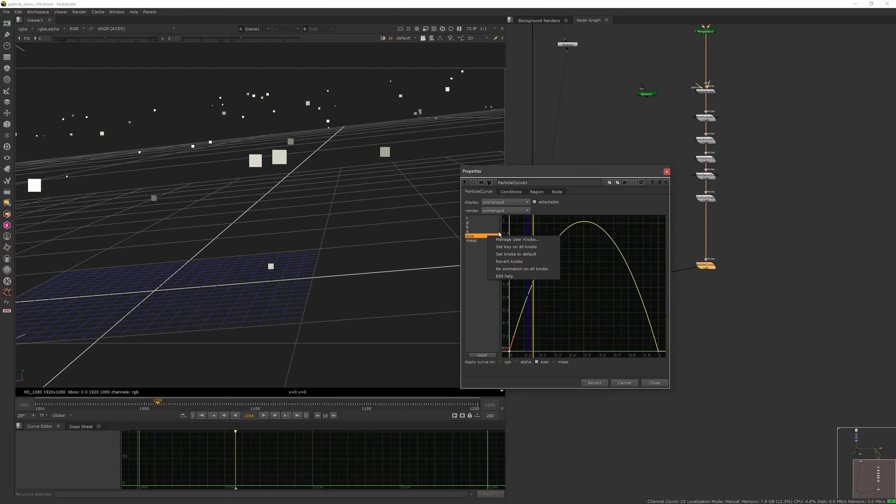
{"action": "left_click", "coordinate": [514, 288]}
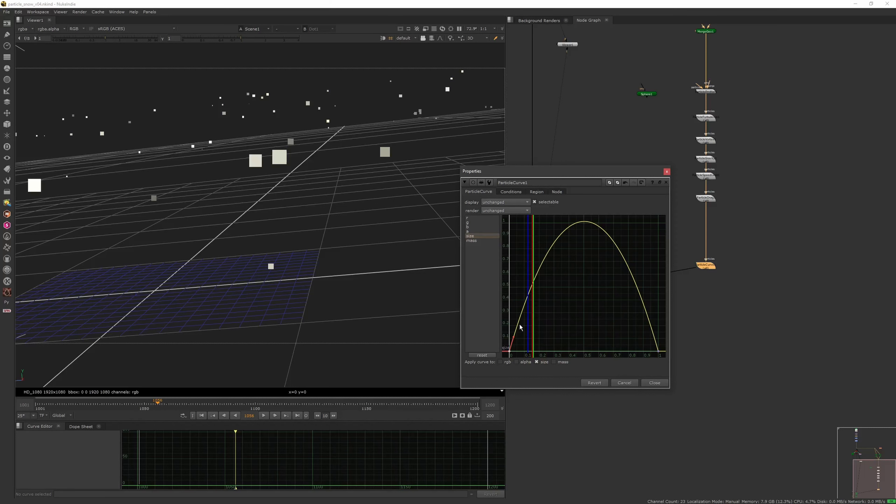
Set the y value of the alpha curve's start key to 0 in ParticleCurve1
{"action": "left_click", "coordinate": [479, 231]}
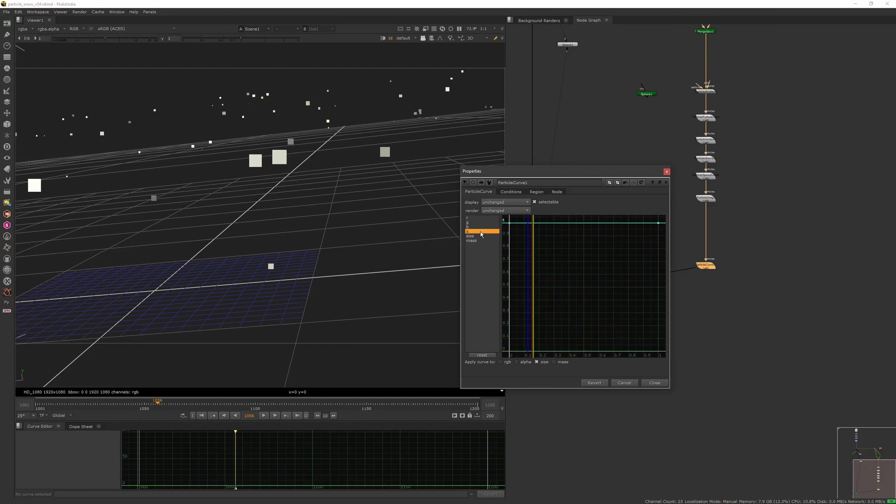
{"action": "left_click", "coordinate": [510, 223]}
{"action": "left_click_drag", "start_coordinate": [510, 223], "coordinate": [524, 350]}
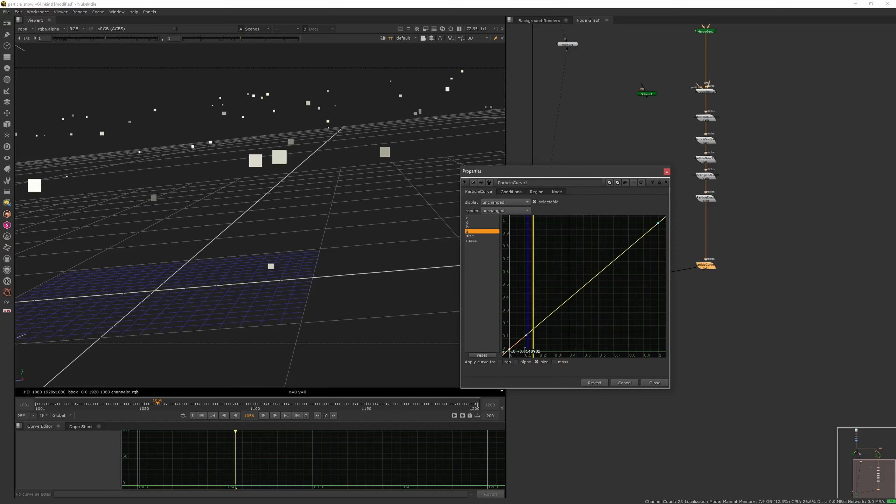
{"action": "left_click", "coordinate": [539, 353]}
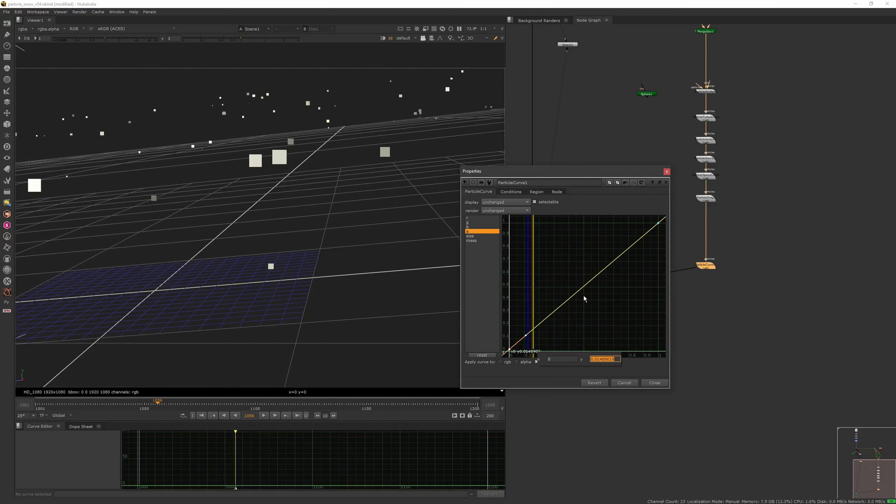
{"action": "type", "text": "0"}
{"action": "key", "text": "Return"}
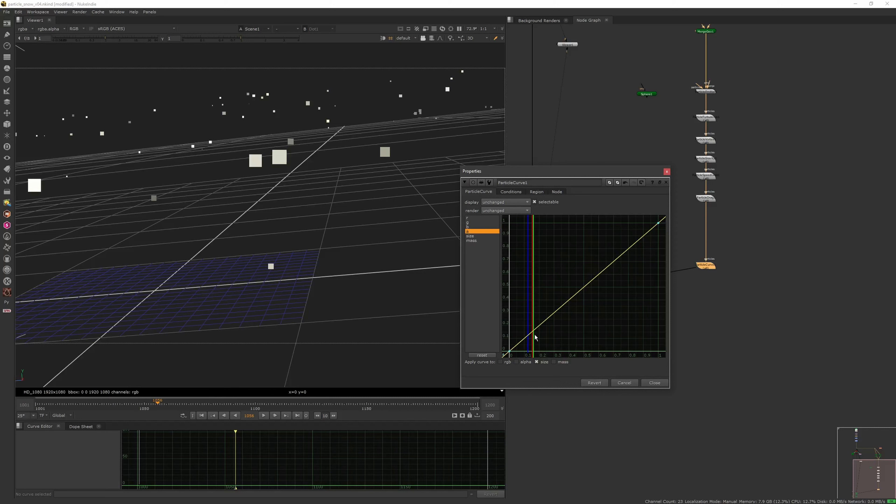
Shape the alpha curve of ParticleCurve1 into an arch by lowering its end key to 0 and steepening both end tangents
{"action": "left_click", "coordinate": [526, 337], "text": "ctrl+alt"}
{"action": "left_click_drag", "start_coordinate": [526, 338], "coordinate": [521, 335]}
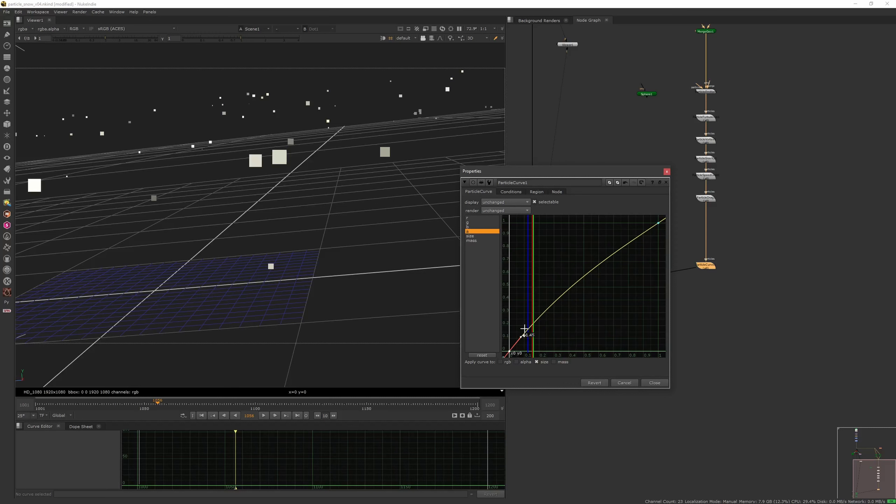
{"action": "left_click_drag", "start_coordinate": [658, 222], "coordinate": [654, 349]}
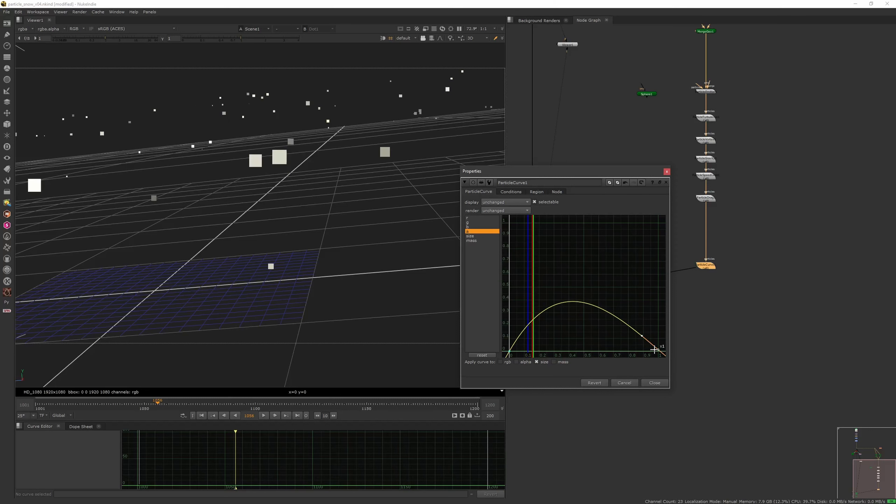
{"action": "left_click_drag", "start_coordinate": [642, 337], "coordinate": [630, 301]}
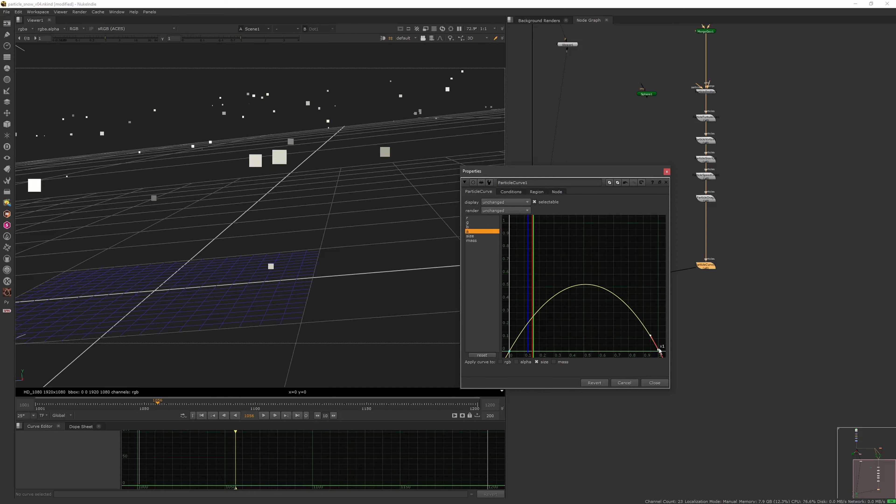
Raise the alpha curve's end key to 1 and flatten the tangents at both ends to form an S-shaped ramp
{"action": "left_click_drag", "start_coordinate": [658, 349], "coordinate": [656, 222]}
{"action": "left_click", "coordinate": [509, 351]}
{"action": "left_click_drag", "start_coordinate": [517, 339], "coordinate": [529, 349]}
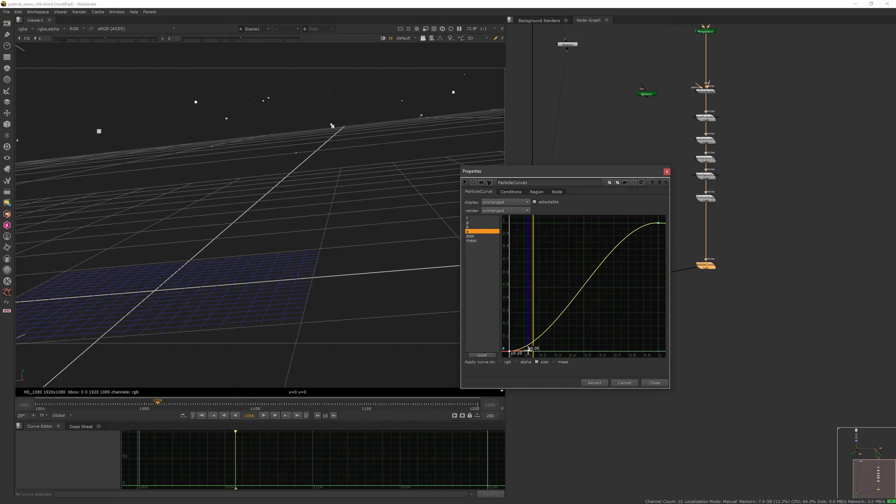
{"action": "left_click", "coordinate": [646, 228]}
{"action": "left_click_drag", "start_coordinate": [641, 222], "coordinate": [642, 223]}
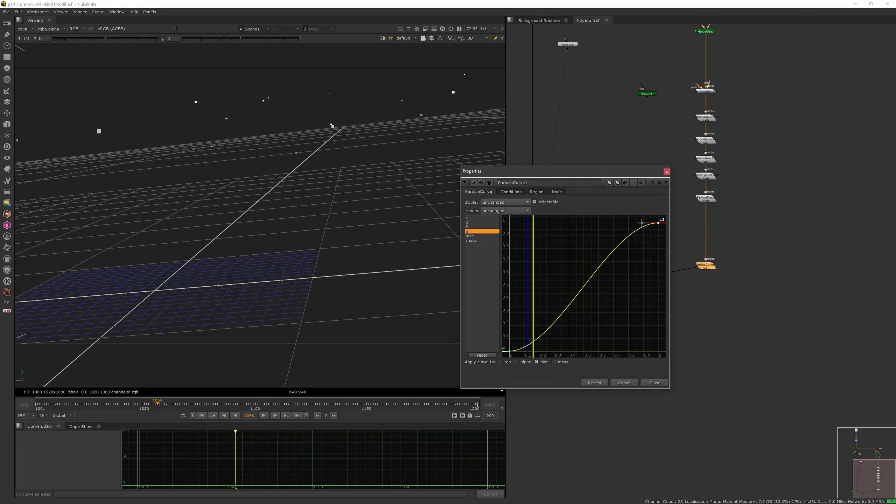
Play the particles from the first frame to check the new alpha ramp
{"action": "left_click", "coordinate": [202, 416]}
{"action": "left_click", "coordinate": [263, 416]}
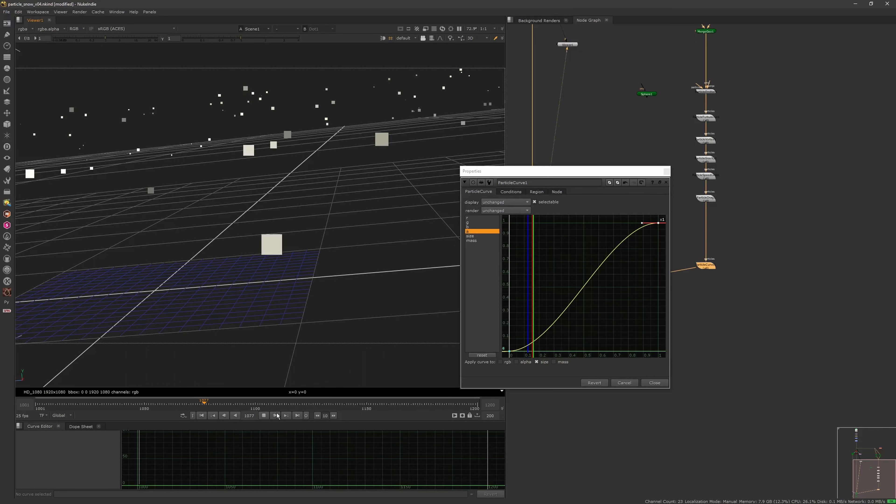
{"action": "left_click", "coordinate": [263, 416]}
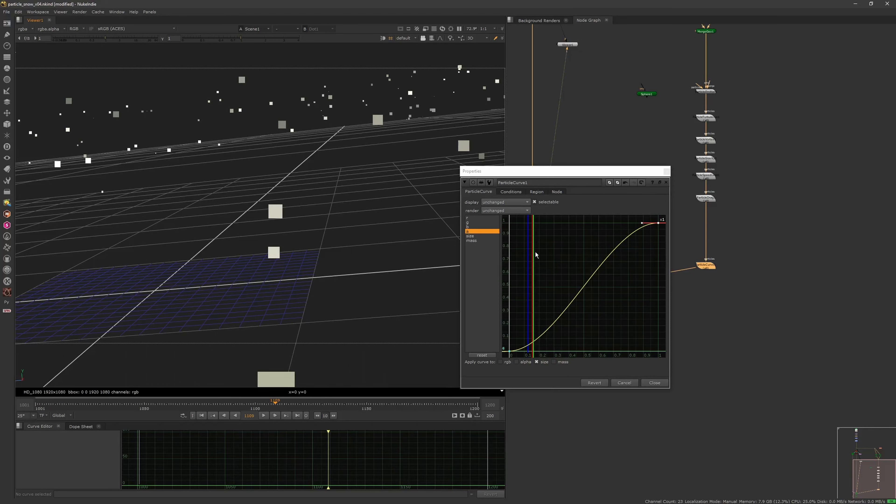
Reshape the size curve into an S-shaped ramp by raising its end key to 1 and flattening the tangents at both ends
{"action": "left_click", "coordinate": [481, 235]}
{"action": "left_click", "coordinate": [659, 351]}
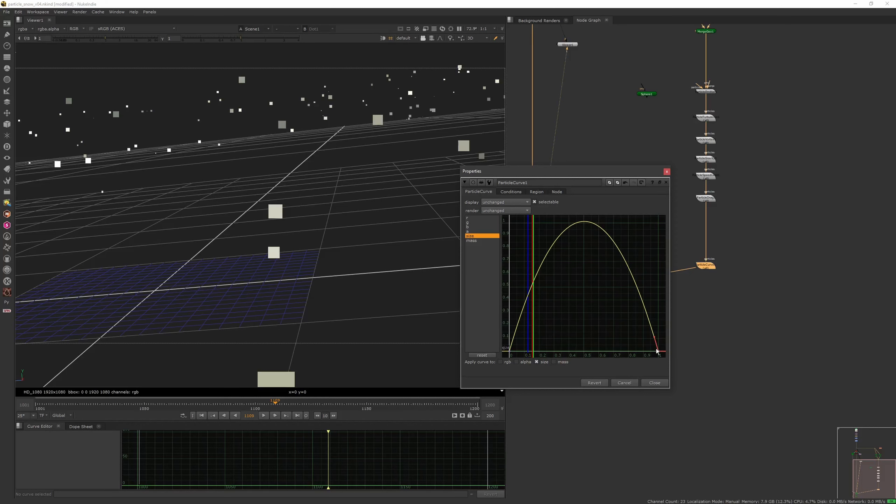
{"action": "left_click_drag", "start_coordinate": [659, 351], "coordinate": [642, 278]}
{"action": "left_click", "coordinate": [510, 350]}
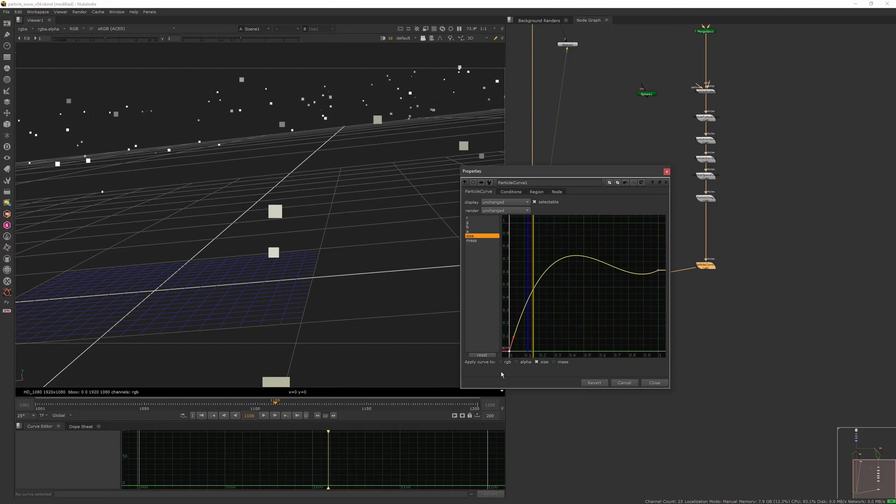
{"action": "left_click_drag", "start_coordinate": [514, 343], "coordinate": [526, 351]}
{"action": "left_click", "coordinate": [658, 271]}
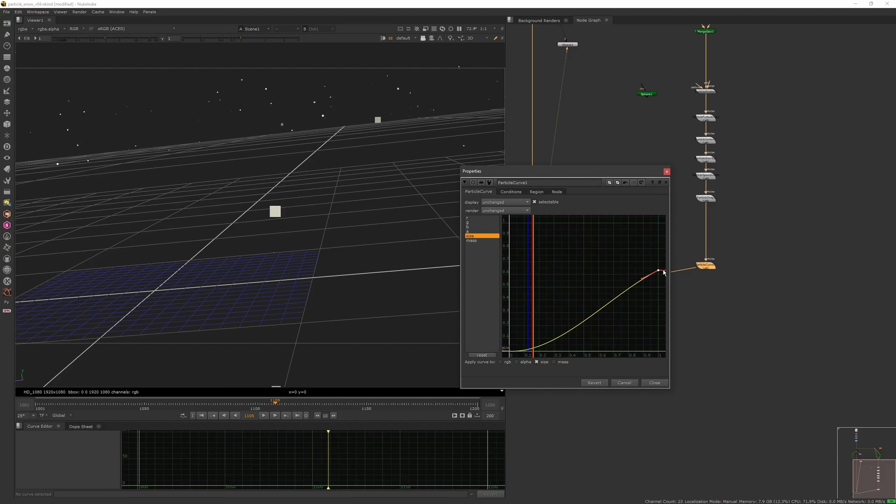
{"action": "left_click_drag", "start_coordinate": [658, 271], "coordinate": [658, 222]}
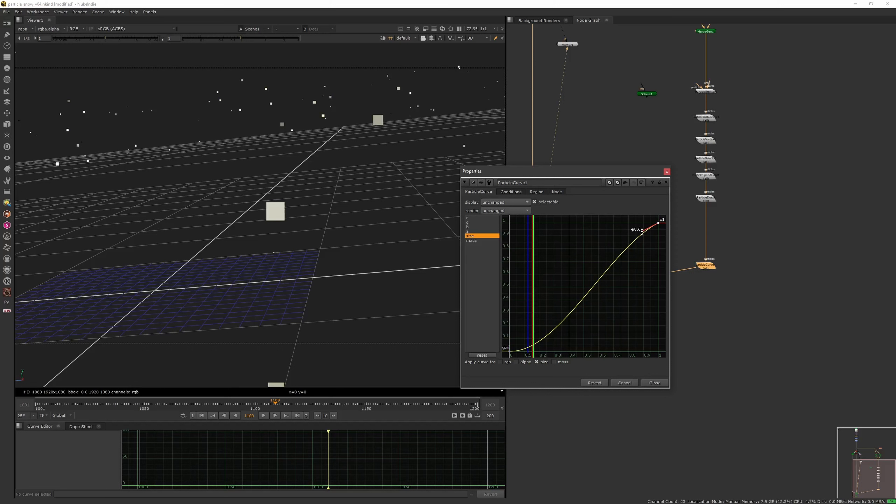
{"action": "left_click_drag", "start_coordinate": [641, 233], "coordinate": [640, 224]}
{"action": "left_click", "coordinate": [509, 350]}
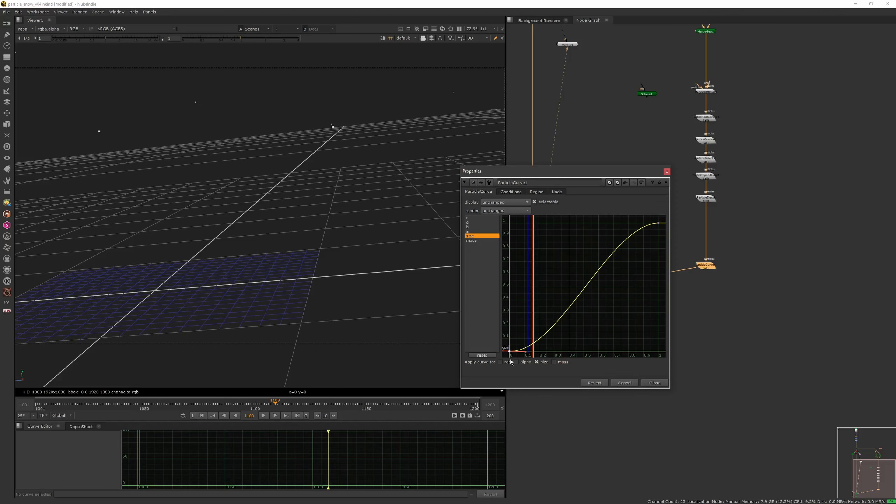
Play the particles to check the size ramp and close the ParticleCurve1 properties
{"action": "left_click", "coordinate": [213, 416]}
{"action": "left_click", "coordinate": [264, 415]}
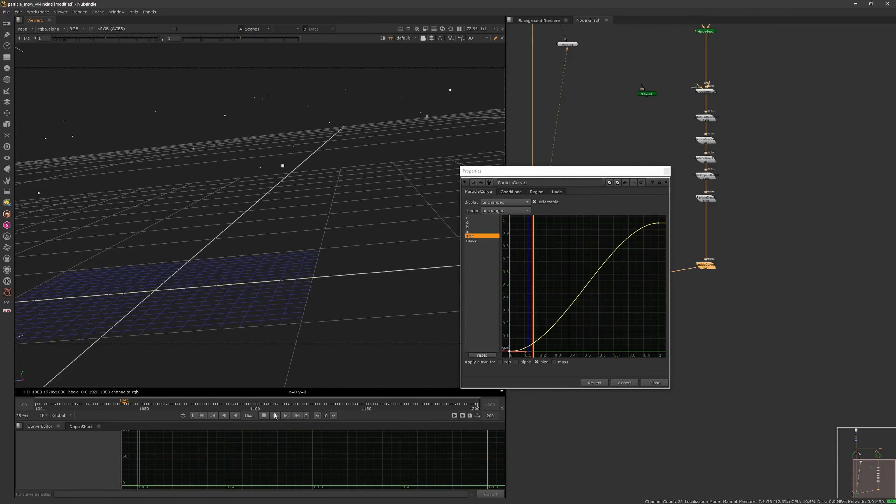
{"action": "left_click", "coordinate": [268, 416]}
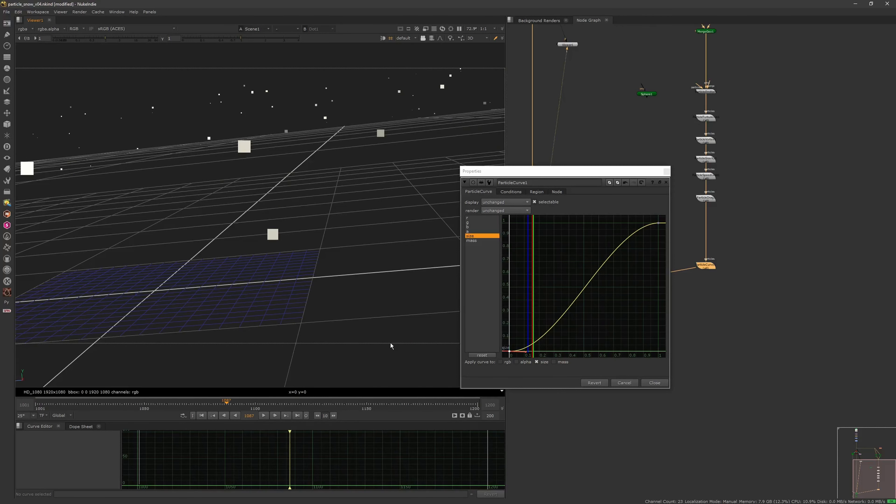
{"action": "left_click", "coordinate": [665, 172]}
Save the script and view the ScanlineRender1 output in 2D
{"action": "key", "text": "ctrl+s"}
{"action": "middle_click_drag", "start_coordinate": [595, 326], "coordinate": [648, 316]}
{"action": "middle_click_drag", "start_coordinate": [591, 295], "coordinate": [595, 292]}
{"action": "left_click", "coordinate": [597, 305]}
{"action": "key", "text": "1"}
{"action": "key", "text": "Tab"}
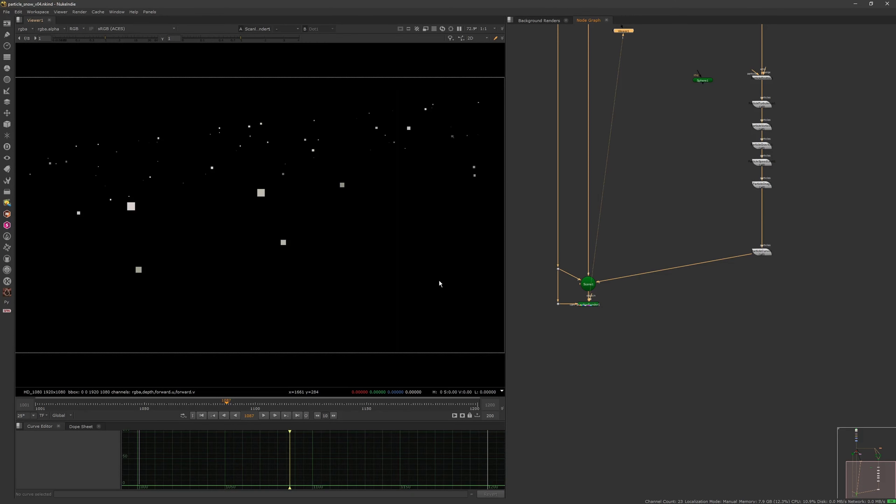
Connect the particle input of the ParticleEmitter to Sphere1 and go to frame 1071 to check the rendered particles
{"action": "middle_click_drag", "start_coordinate": [736, 161], "coordinate": [682, 260]}
{"action": "scroll", "coordinate": [704, 204], "scroll_direction": "up", "scroll_amount": 2}
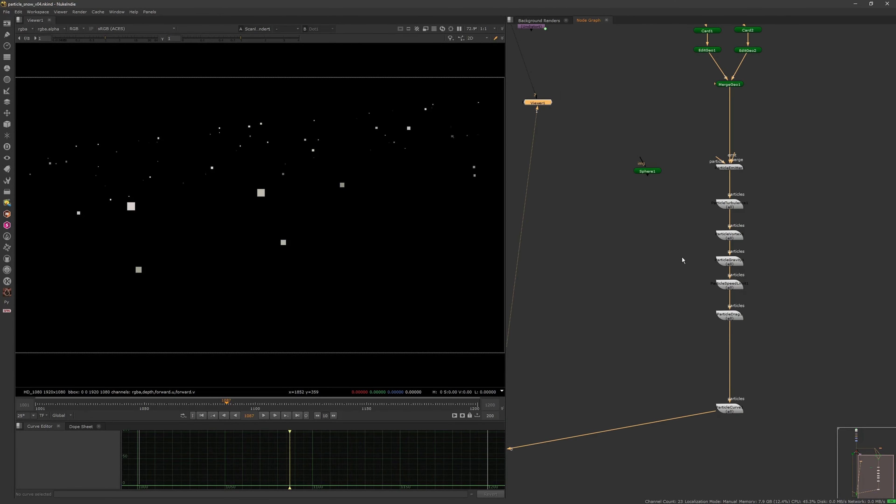
{"action": "left_click_drag", "start_coordinate": [716, 160], "coordinate": [660, 168]}
{"action": "left_click", "coordinate": [658, 170]}
{"action": "left_click", "coordinate": [687, 190]}
{"action": "left_click_drag", "start_coordinate": [268, 403], "coordinate": [192, 403]}
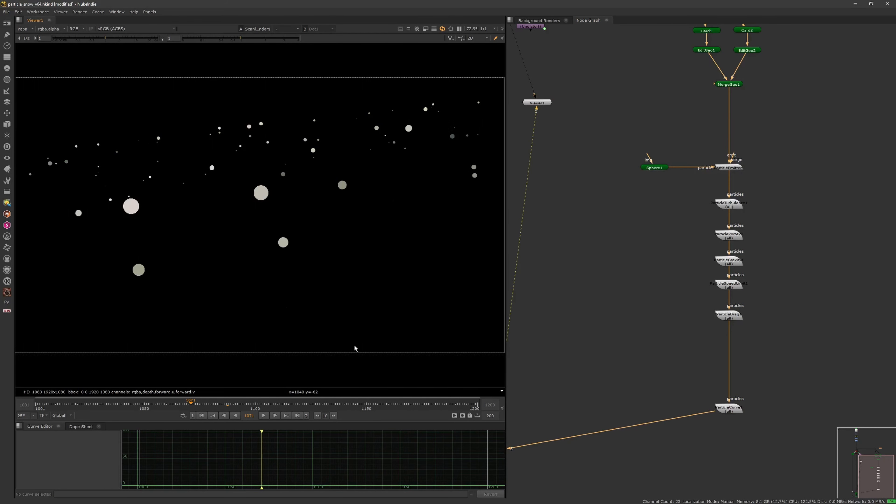
{"action": "middle_click_drag", "start_coordinate": [594, 304], "coordinate": [674, 201]}
{"action": "middle_click_drag", "start_coordinate": [595, 378], "coordinate": [631, 301]}
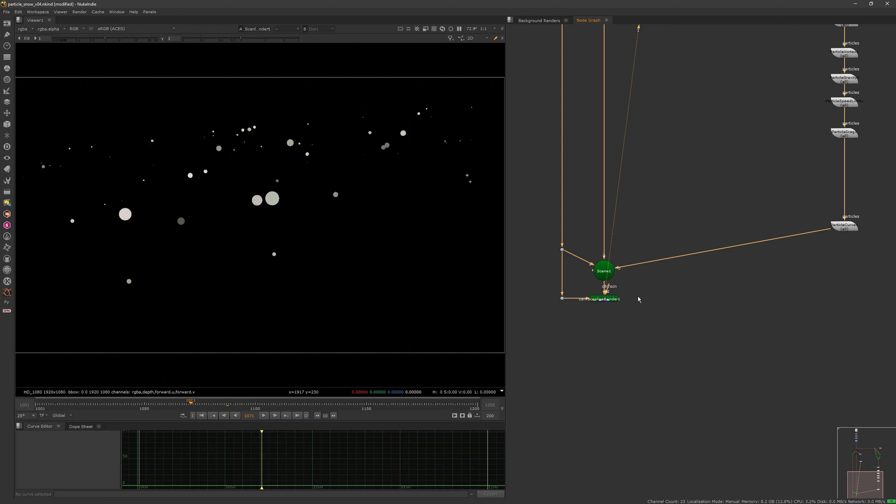
{"action": "scroll", "coordinate": [633, 301], "scroll_direction": "down", "scroll_amount": 3}
{"action": "key", "text": "Tab"}
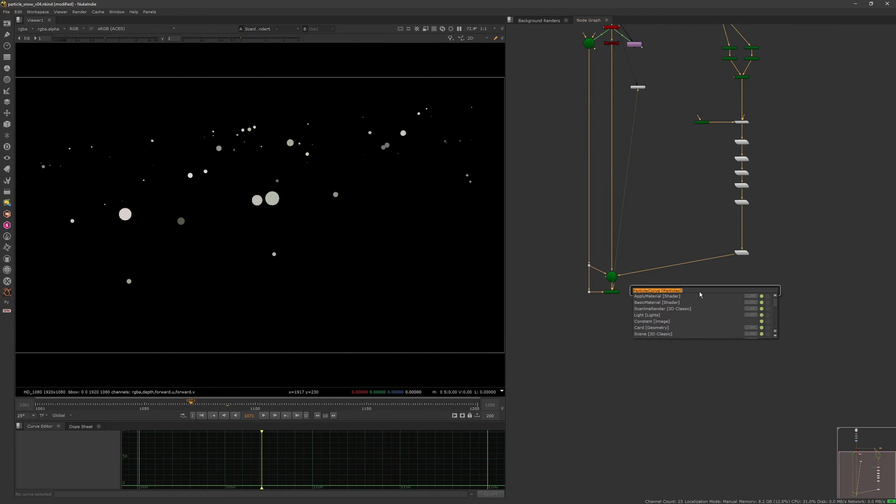
{"action": "key", "text": "Return"}
{"action": "left_click", "coordinate": [690, 220]}
{"action": "scroll", "coordinate": [707, 273], "scroll_direction": "up", "scroll_amount": 3}
{"action": "left_click_drag", "start_coordinate": [741, 282], "coordinate": [671, 357]}
{"action": "key", "text": "Delete"}
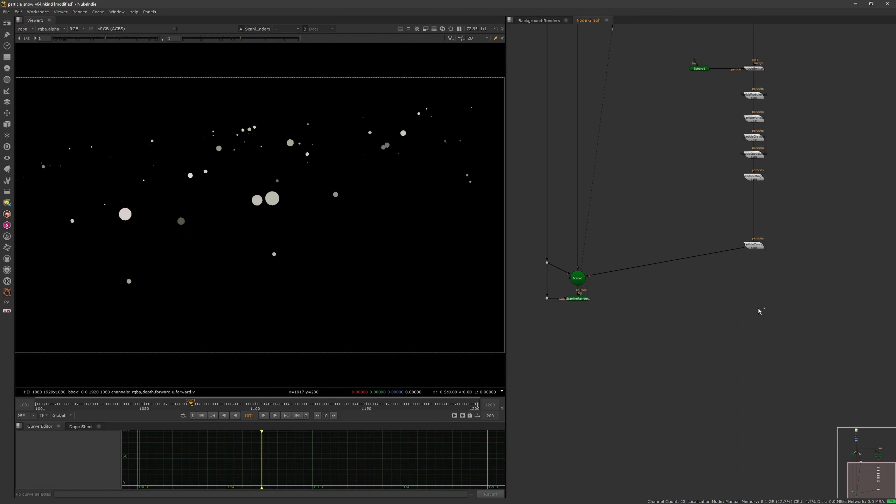
Add a ScanlineRender [3D Classic] node and place it below ParticleCurve1
{"action": "key", "text": "Tab"}
{"action": "type", "text": "scan"}
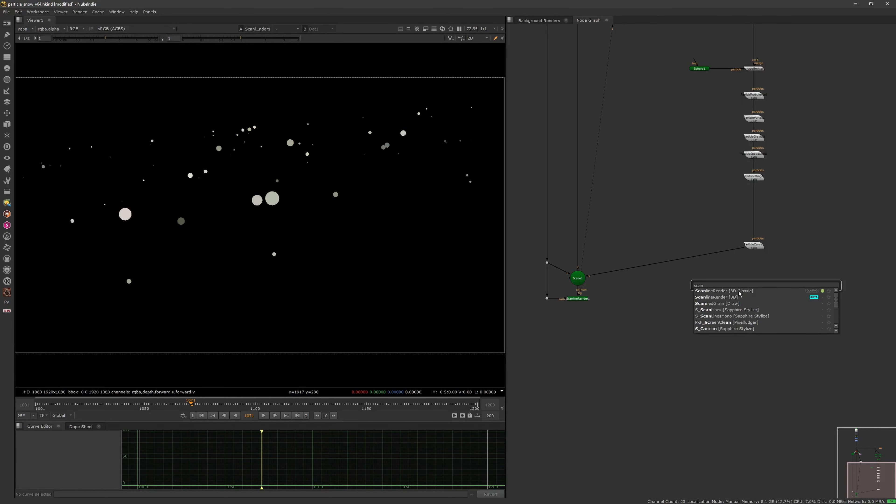
{"action": "left_click", "coordinate": [754, 290]}
{"action": "left_click", "coordinate": [752, 242]}
{"action": "left_click", "coordinate": [741, 287]}
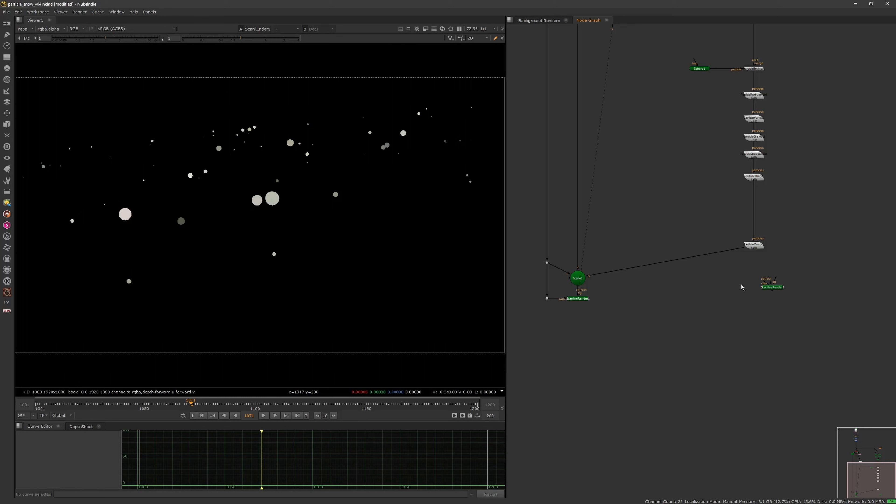
{"action": "left_click_drag", "start_coordinate": [775, 288], "coordinate": [760, 296]}
Connect ScanlineRender2's cam input to the camera dot beside Scene1 and align the node with its obj/scn input on ParticleCurve1
{"action": "scroll", "coordinate": [721, 294], "scroll_direction": "up", "scroll_amount": 1}
{"action": "middle_click_drag", "start_coordinate": [721, 294], "coordinate": [807, 292]}
{"action": "left_click_drag", "start_coordinate": [652, 277], "coordinate": [652, 260]}
{"action": "left_click_drag", "start_coordinate": [831, 286], "coordinate": [613, 257]}
{"action": "mouse_move", "coordinate": [845, 288]}
{"action": "left_mouse_down"}
{"action": "mouse_move", "coordinate": [844, 240]}
{"action": "mouse_move", "coordinate": [846, 296]}
{"action": "left_mouse_up"}
{"action": "left_click", "coordinate": [850, 283]}
{"action": "middle_click_drag", "start_coordinate": [843, 287], "coordinate": [717, 306]}
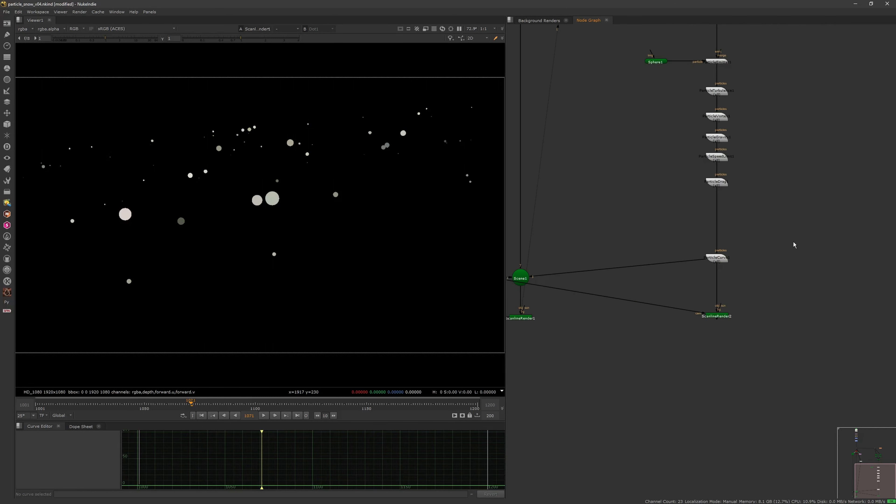
Add an unconnected ApplyMaterial node beside ScanlineRender2
{"action": "key", "text": "Tab"}
{"action": "type", "text": "appl"}
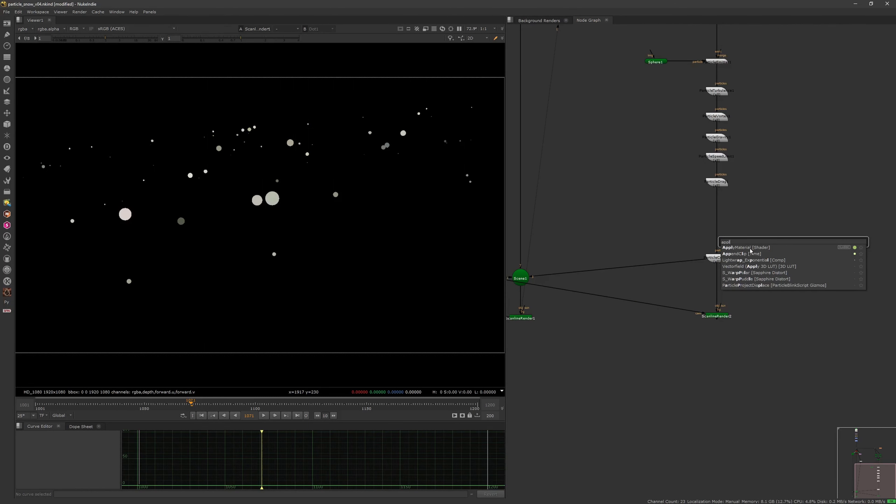
{"action": "key", "text": "Return"}
{"action": "left_click", "coordinate": [728, 188]}
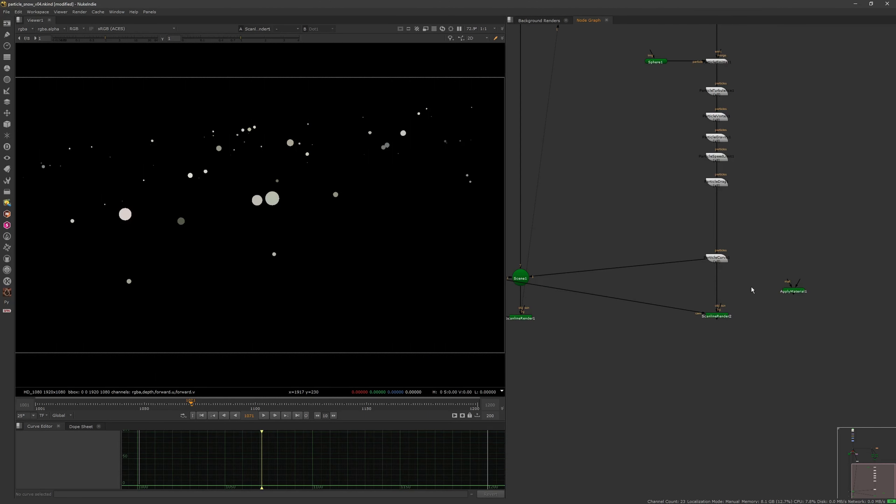
View the ScanlineRender2 output and delete the unconnected ApplyMaterial1 node
{"action": "left_click", "coordinate": [726, 318]}
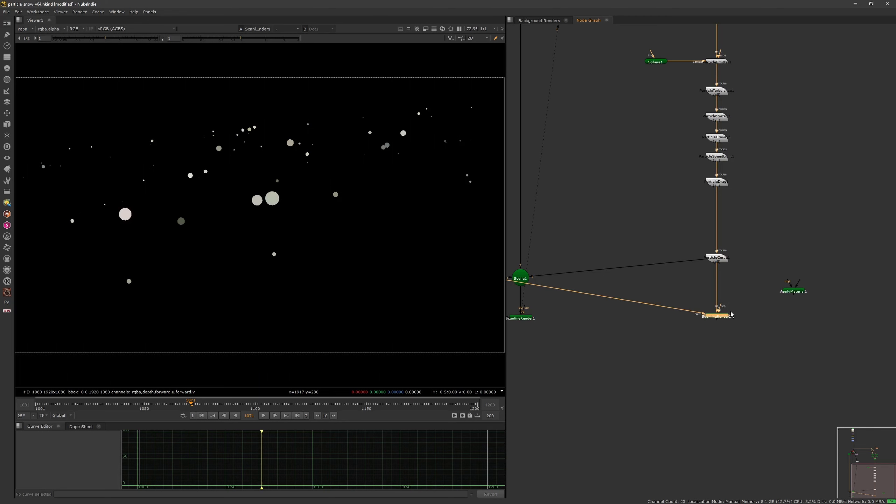
{"action": "key", "text": "1"}
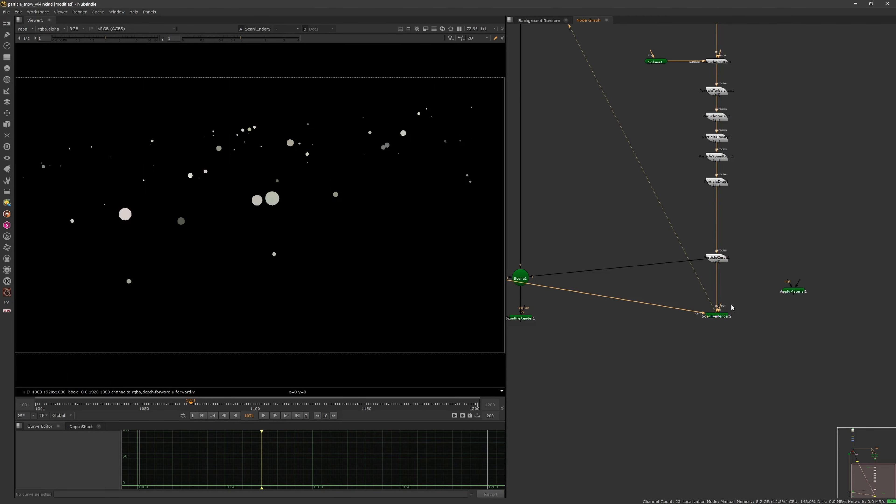
{"action": "scroll", "coordinate": [732, 307], "scroll_direction": "down", "scroll_amount": 5}
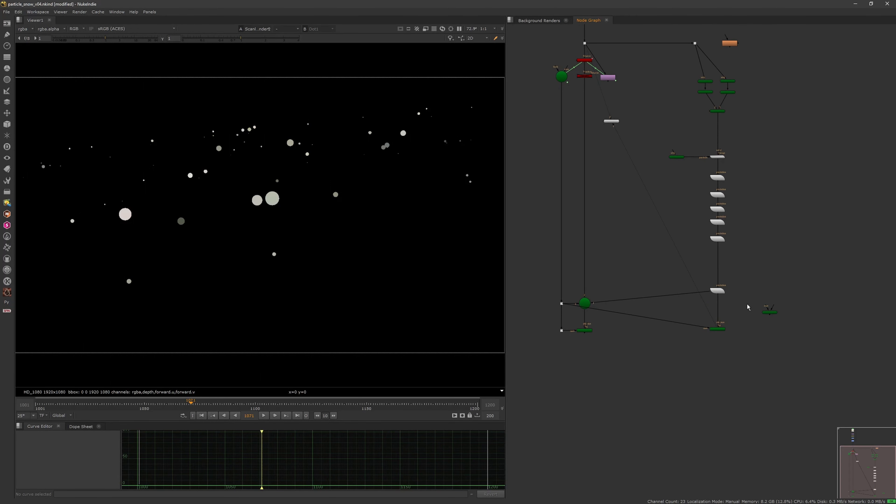
{"action": "key", "text": "Delete"}
{"action": "middle_click_drag", "start_coordinate": [743, 333], "coordinate": [685, 300]}
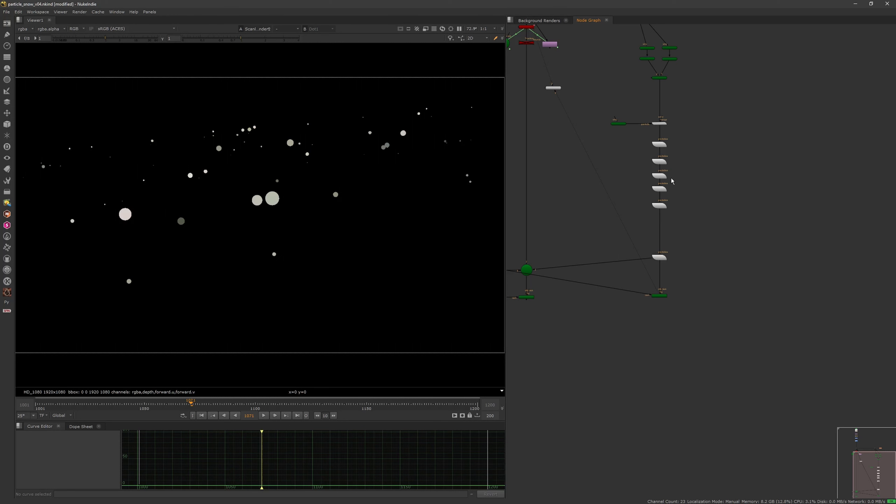
Add an ApplyMaterial node beside the particle chain and connect its input to MergeGeo1
{"action": "middle_click_drag", "start_coordinate": [659, 122], "coordinate": [654, 158]}
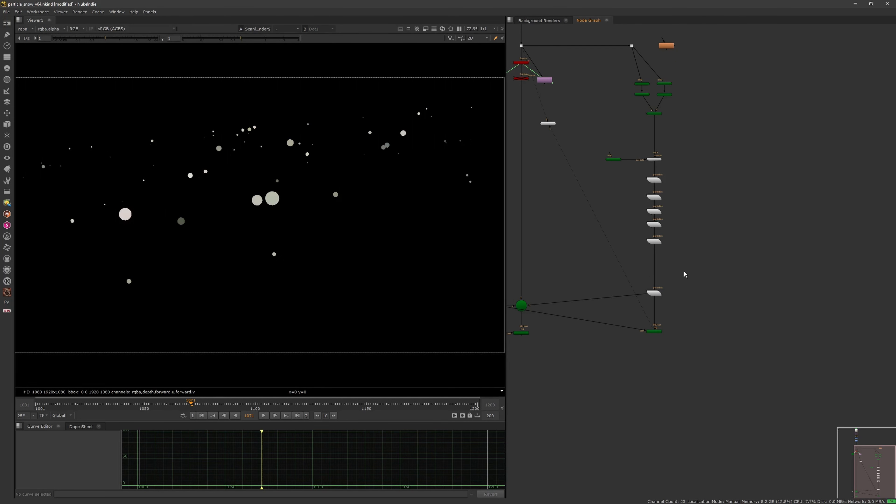
{"action": "key", "text": "Tab"}
{"action": "type", "text": "appl"}
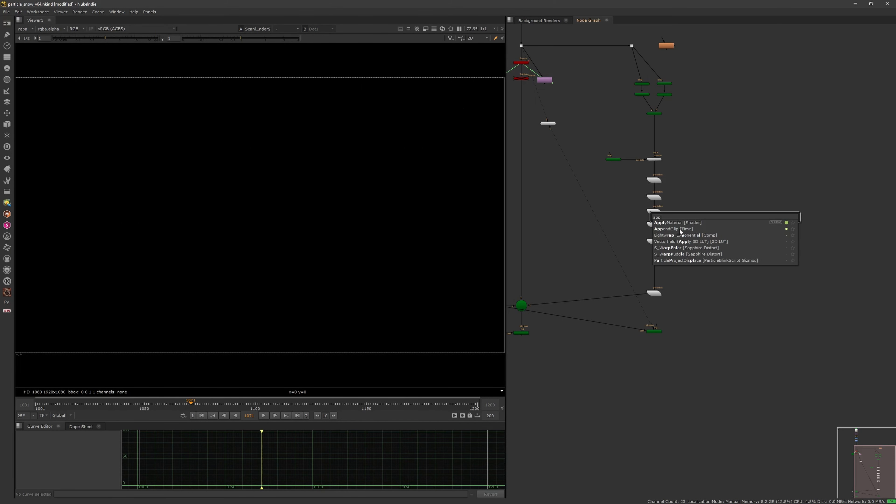
{"action": "left_click", "coordinate": [687, 222]}
{"action": "left_click", "coordinate": [729, 187]}
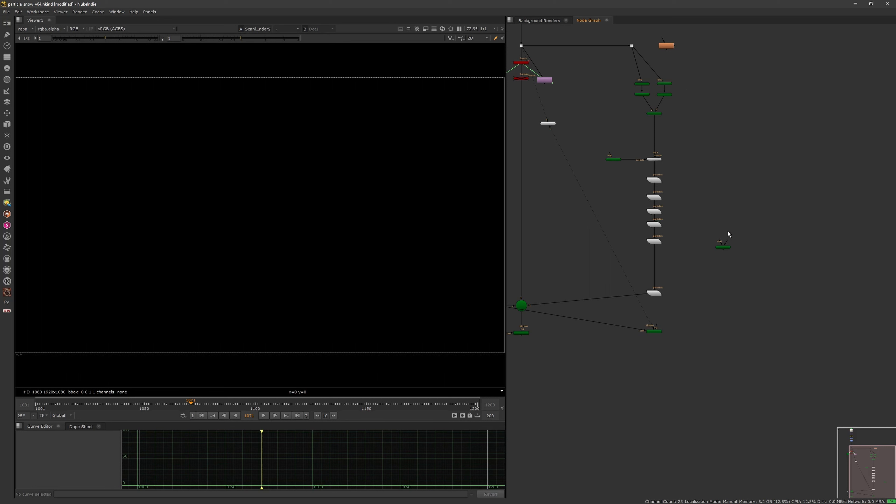
{"action": "left_click_drag", "start_coordinate": [725, 243], "coordinate": [657, 118]}
Add a FillMat shader above the ApplyMaterial node and connect it to the mat input of ApplyMaterial
{"action": "key", "text": "Tab"}
{"action": "type", "text": "fillm"}
{"action": "key", "text": "BackSpace"}
{"action": "key", "text": "BackSpace"}
{"action": "key", "text": "BackSpace"}
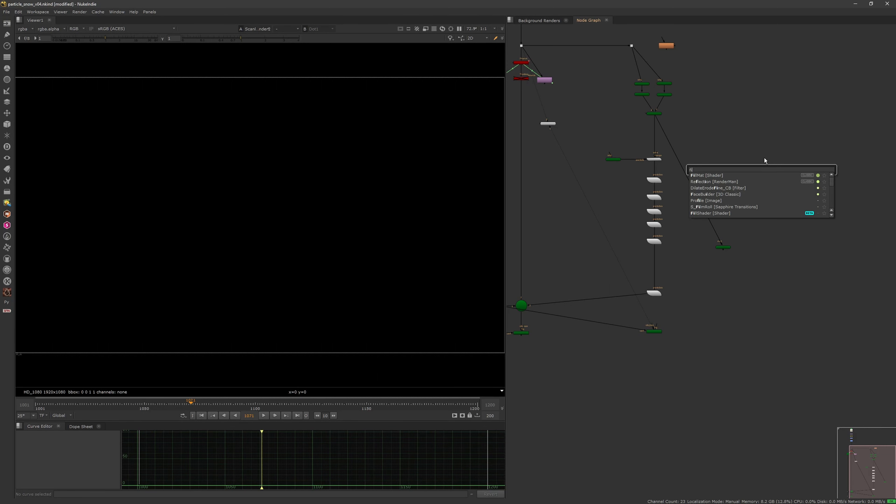
{"action": "left_click", "coordinate": [707, 175]}
{"action": "left_click", "coordinate": [744, 164]}
{"action": "scroll", "coordinate": [772, 210], "scroll_direction": "up", "scroll_amount": 3}
{"action": "left_click_drag", "start_coordinate": [676, 238], "coordinate": [736, 166]}
Arrange the ApplyMaterial node level with MergeGeo1 and the FillMat node directly above it
{"action": "scroll", "coordinate": [751, 193], "scroll_direction": "down", "scroll_amount": 4}
{"action": "left_click_drag", "start_coordinate": [719, 226], "coordinate": [745, 104]}
{"action": "scroll", "coordinate": [737, 200], "scroll_direction": "up", "scroll_amount": 4}
{"action": "scroll", "coordinate": [750, 159], "scroll_direction": "down", "scroll_amount": 5}
{"action": "left_click_drag", "start_coordinate": [761, 140], "coordinate": [760, 113]}
{"action": "left_click", "coordinate": [771, 135]}
{"action": "scroll", "coordinate": [769, 136], "scroll_direction": "up", "scroll_amount": 3}
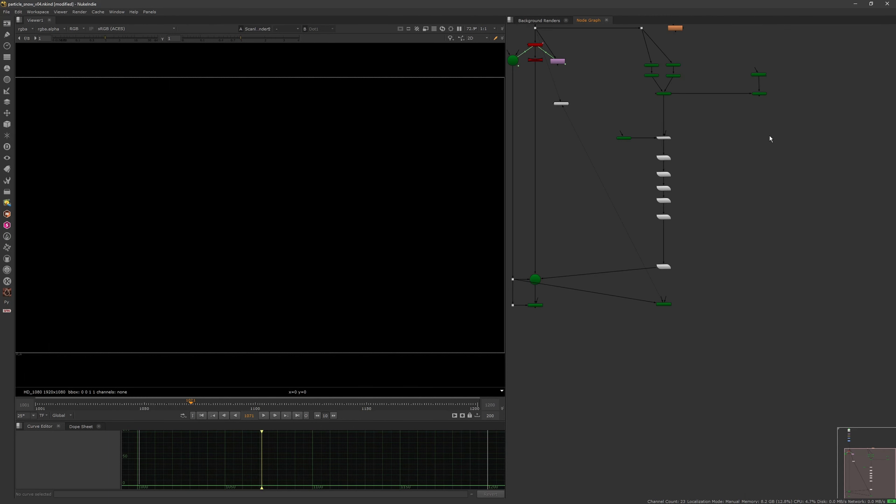
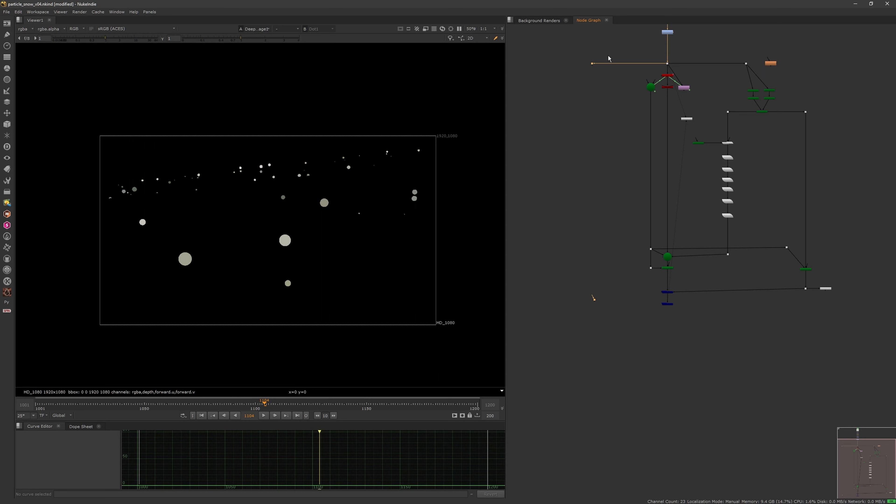
Route the plate branch downward by placing a dot directly below its outer elbow dot
{"action": "key", "text": "ctrl+z"}
{"action": "key", "text": "ctrl+z"}
{"action": "key", "text": "ctrl+shift+z"}
{"action": "key", "text": "shift+y"}
{"action": "left_click_drag", "start_coordinate": [595, 301], "coordinate": [592, 300]}
Add a Merge node below the new dot, combine the plate with the DeepToImage output, and view the composite across the shot
{"action": "left_click", "coordinate": [590, 346]}
{"action": "key", "text": "m"}
{"action": "left_click_drag", "start_coordinate": [593, 341], "coordinate": [593, 300]}
{"action": "left_click_drag", "start_coordinate": [592, 343], "coordinate": [667, 308]}
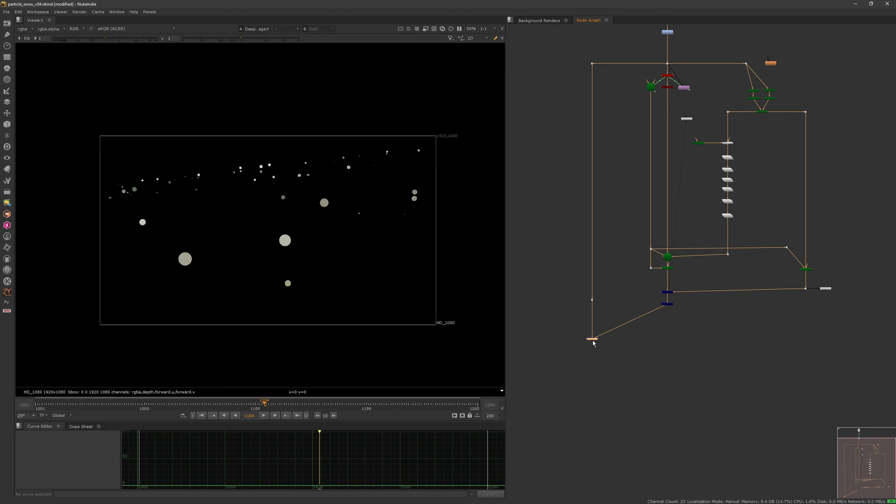
{"action": "key", "text": "1"}
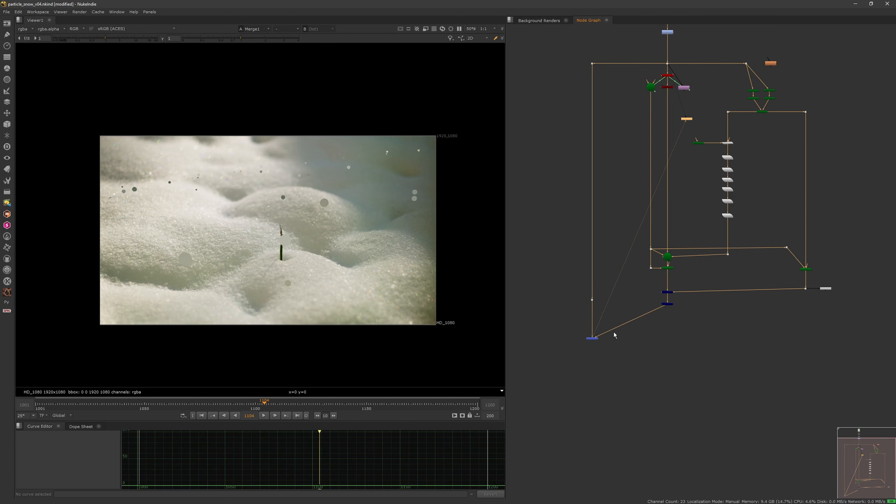
{"action": "left_click_drag", "start_coordinate": [181, 403], "coordinate": [326, 413]}
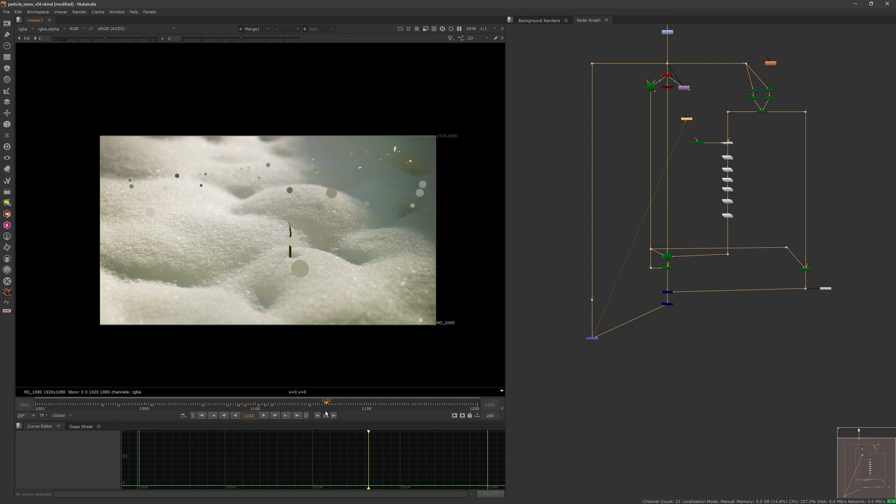
Save the script
{"action": "left_click", "coordinate": [656, 376]}
{"action": "key", "text": "ctrl+s"}
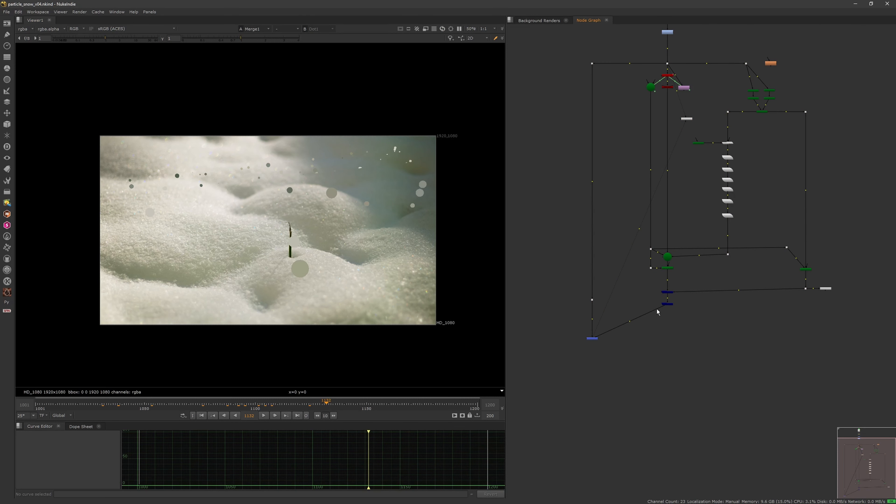
{"action": "scroll", "coordinate": [646, 267], "scroll_direction": "up", "scroll_amount": 5}
{"action": "left_click_drag", "start_coordinate": [642, 239], "coordinate": [709, 269], "text": "ctrl"}
{"action": "key", "text": "ctrl+s"}
Set the ParticleEmitter1 size range to 3 and scrub the first part of the shot to check the particles
{"action": "left_click_drag", "start_coordinate": [619, 237], "coordinate": [564, 304]}
{"action": "middle_click_drag", "start_coordinate": [691, 227], "coordinate": [629, 371]}
{"action": "middle_click_drag", "start_coordinate": [761, 67], "coordinate": [705, 197]}
{"action": "scroll", "coordinate": [705, 196], "scroll_direction": "up", "scroll_amount": 3}
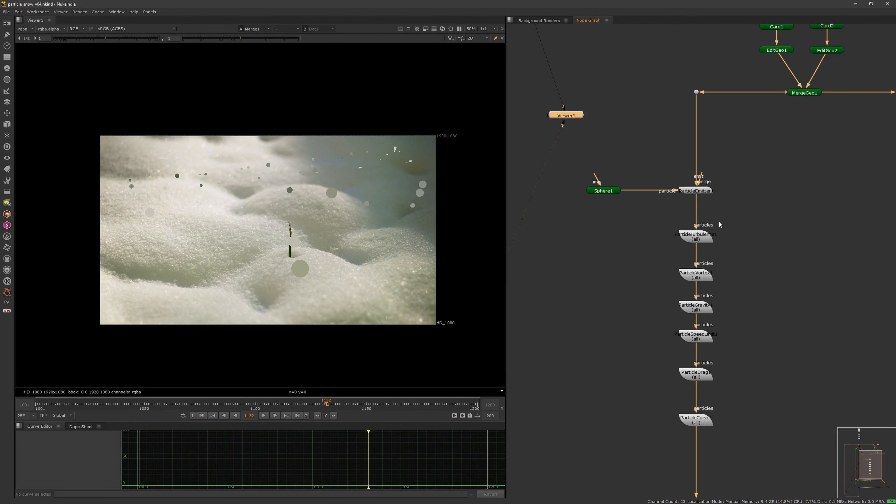
{"action": "double_click", "coordinate": [699, 192]}
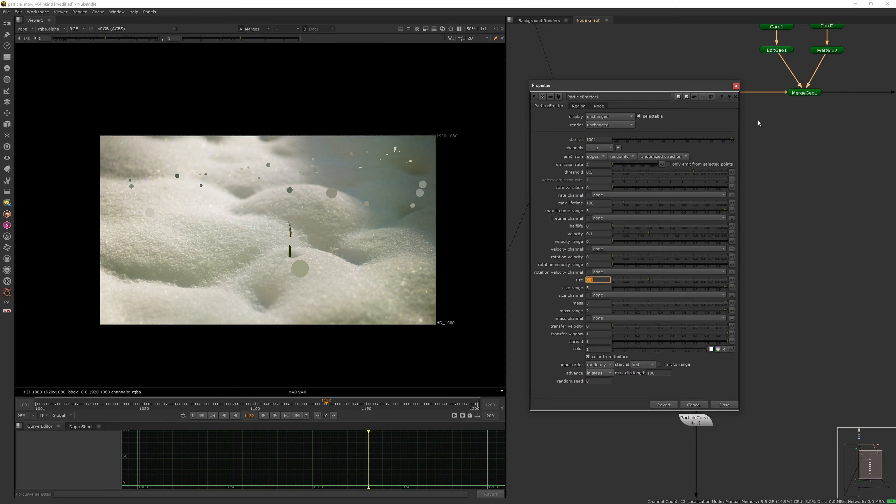
{"action": "left_click", "coordinate": [202, 415]}
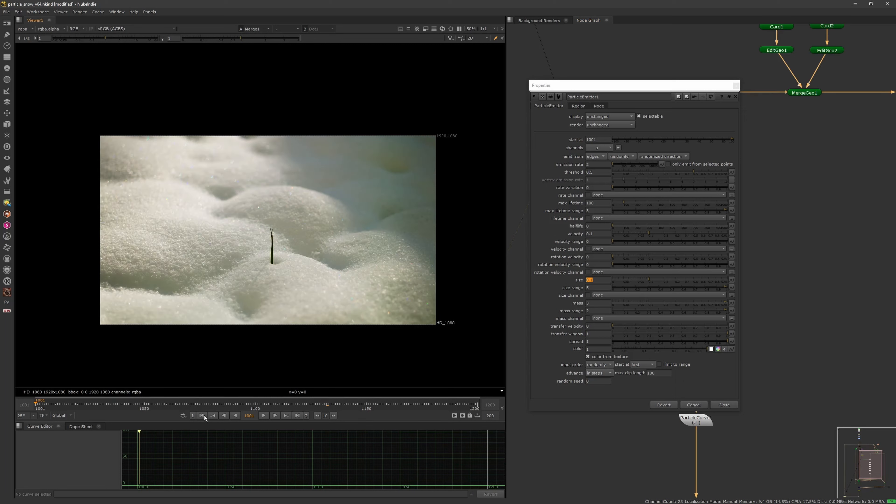
{"action": "left_click_drag", "start_coordinate": [99, 405], "coordinate": [164, 406]}
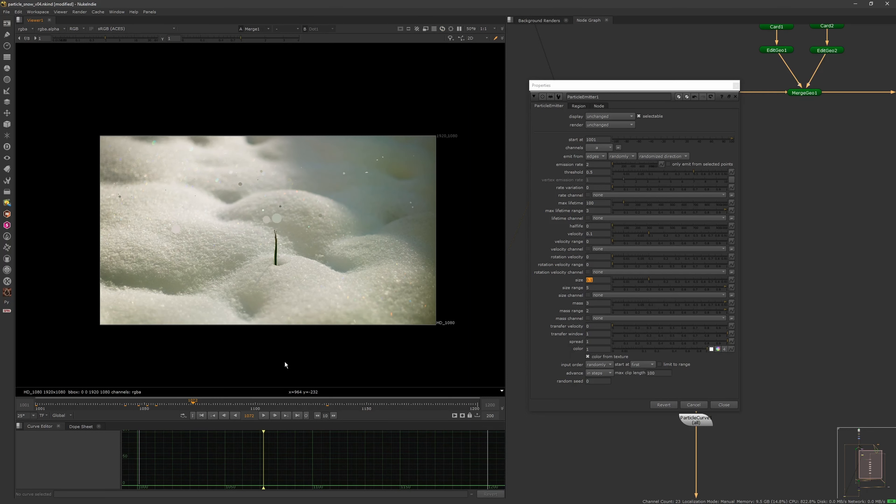
{"action": "left_click", "coordinate": [595, 287]}
{"action": "type", "text": "3"}
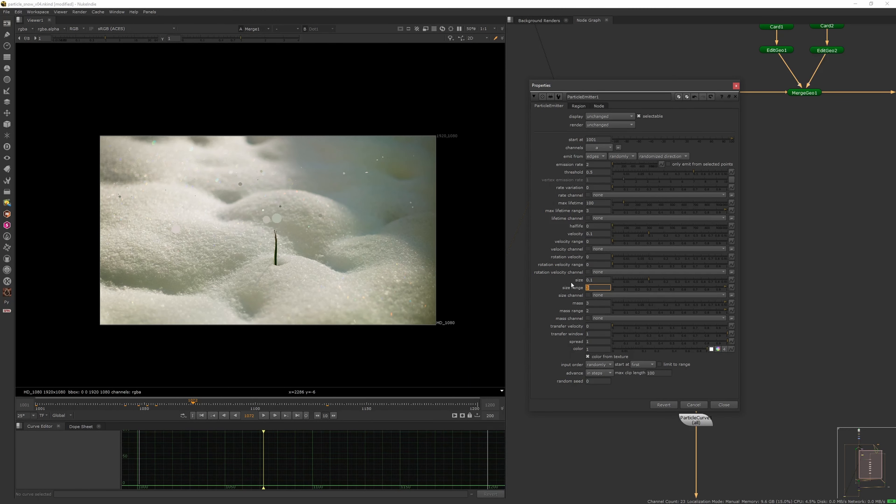
{"action": "left_click_drag", "start_coordinate": [110, 404], "coordinate": [195, 407]}
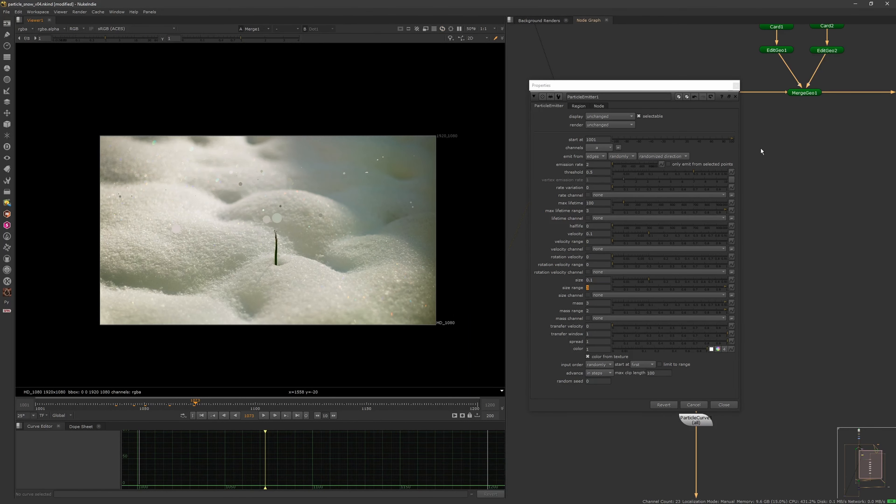
{"action": "left_click", "coordinate": [736, 86]}
Level the dot below ParticleCurve1 with Scene1 and lower the end of ParticleCurve1's size curve to about 0.3
{"action": "scroll", "coordinate": [743, 170], "scroll_direction": "down", "scroll_amount": 5}
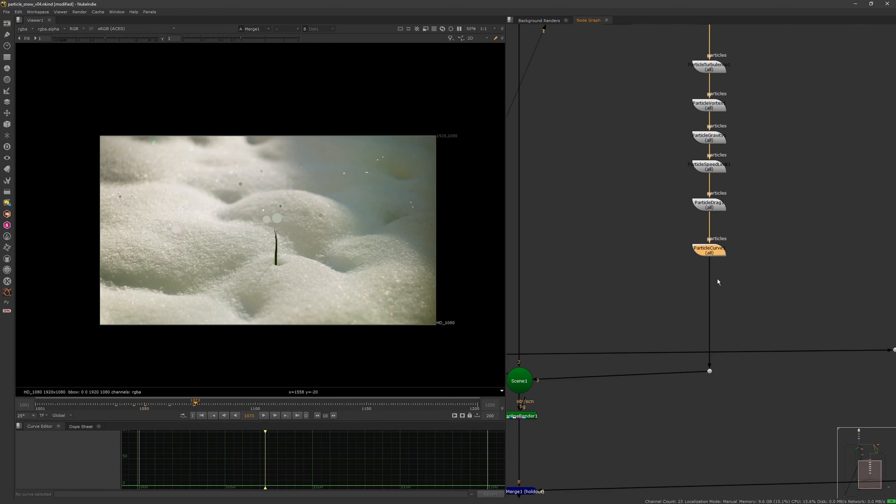
{"action": "left_click_drag", "start_coordinate": [710, 371], "coordinate": [709, 380]}
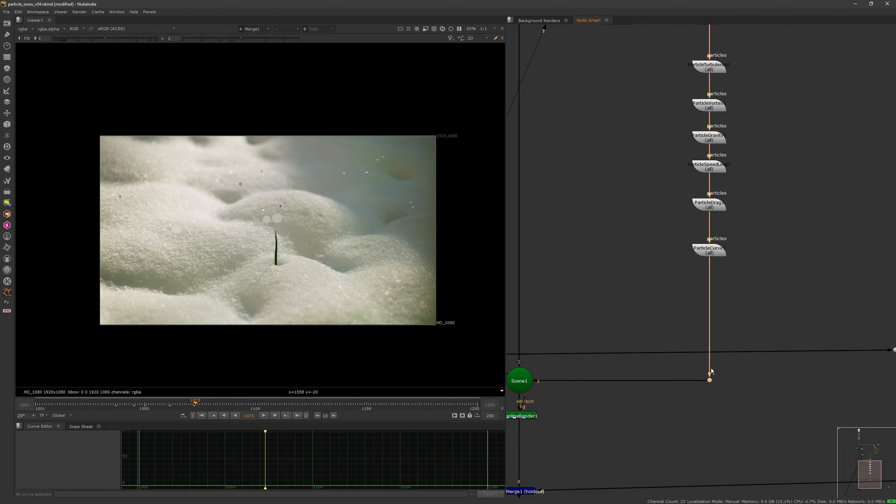
{"action": "double_click", "coordinate": [717, 251]}
{"action": "left_click", "coordinate": [473, 235]}
{"action": "left_click_drag", "start_coordinate": [648, 242], "coordinate": [647, 314]}
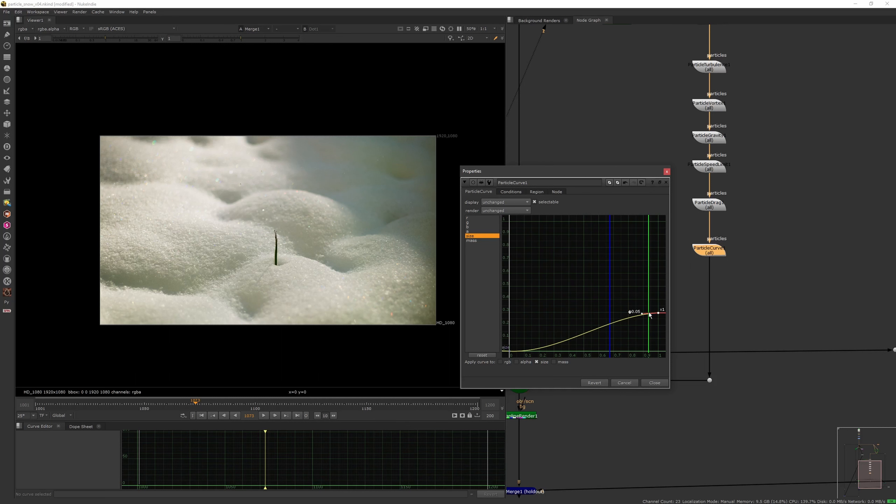
{"action": "left_click", "coordinate": [264, 415]}
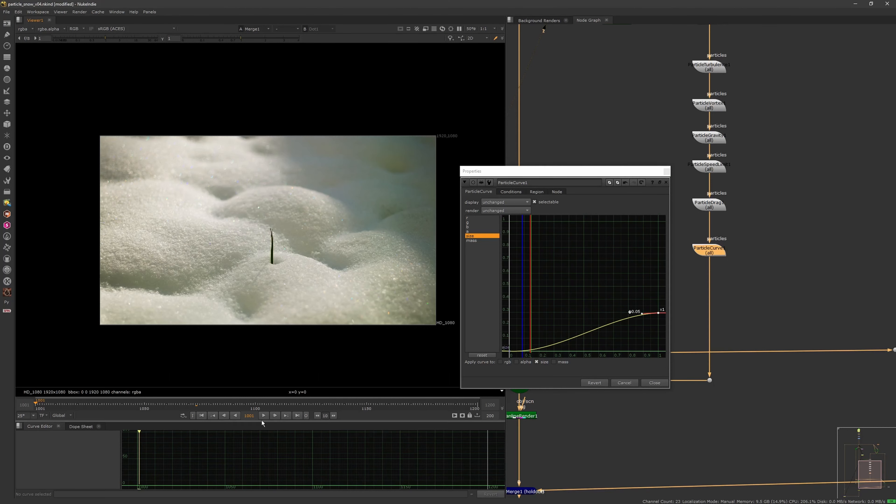
{"action": "left_click", "coordinate": [275, 417]}
{"action": "left_click", "coordinate": [666, 171]}
Insert a Grade node between the dot and the two cards and set its gain to 3.8
{"action": "middle_click_drag", "start_coordinate": [679, 171], "coordinate": [666, 261]}
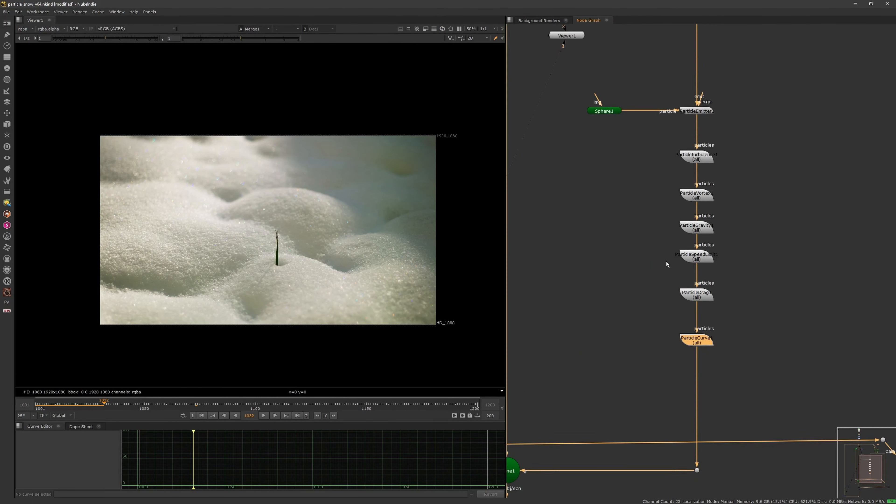
{"action": "scroll", "coordinate": [672, 246], "scroll_direction": "down", "scroll_amount": 5}
{"action": "key", "text": "g"}
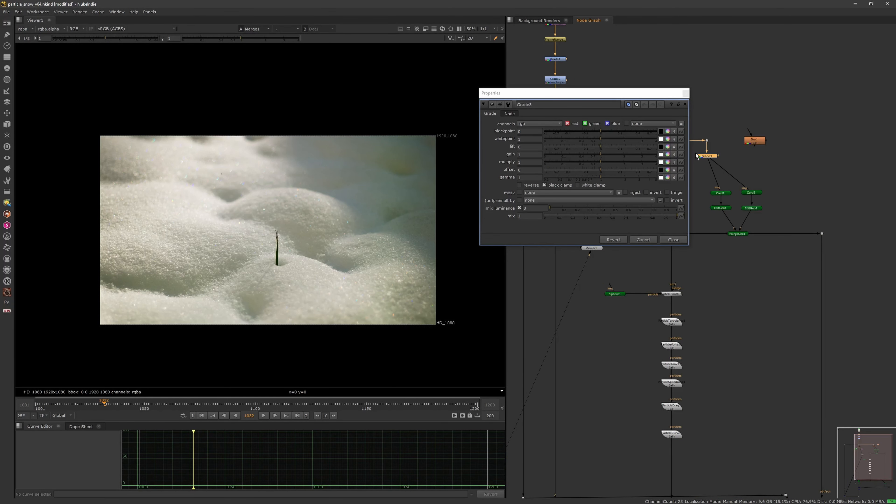
{"action": "left_click_drag", "start_coordinate": [603, 154], "coordinate": [637, 153]}
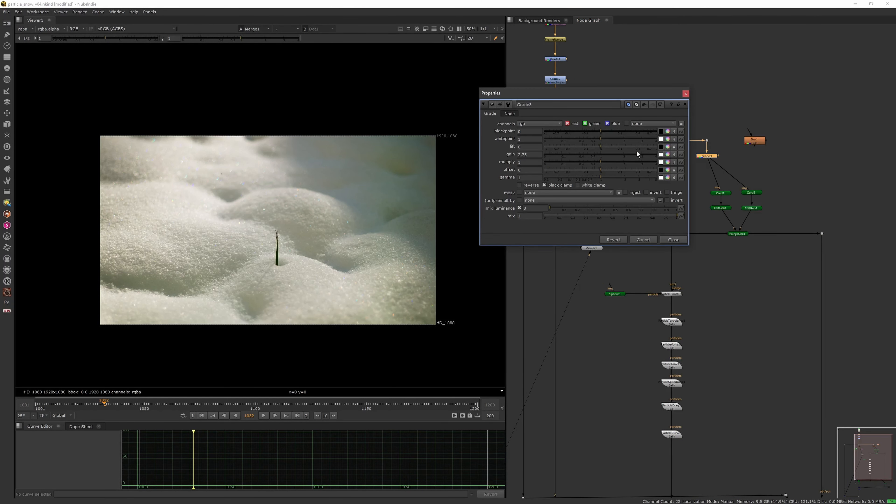
{"action": "left_click_drag", "start_coordinate": [646, 152], "coordinate": [648, 154]}
{"action": "left_click", "coordinate": [685, 104]}
Move the Blur1 node aside and centre the Grade3 node and its dot above Card1 and Card2
{"action": "left_click_drag", "start_coordinate": [754, 140], "coordinate": [807, 132]}
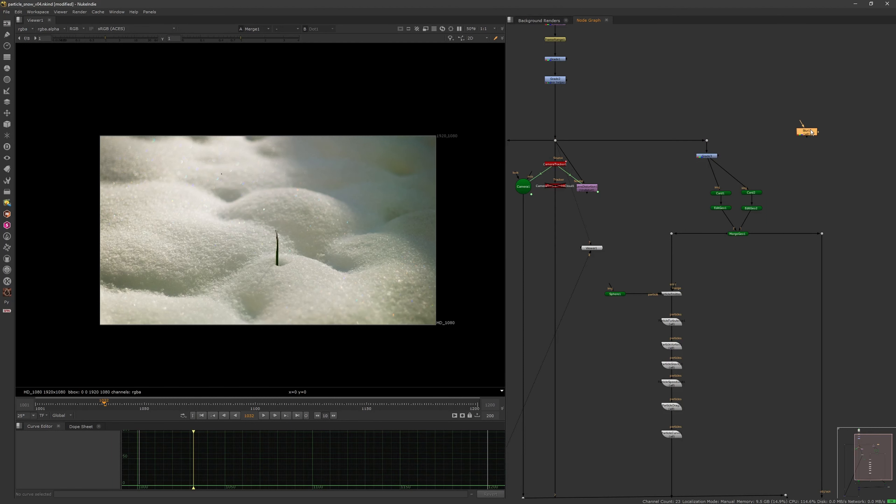
{"action": "left_click_drag", "start_coordinate": [710, 160], "coordinate": [740, 156]}
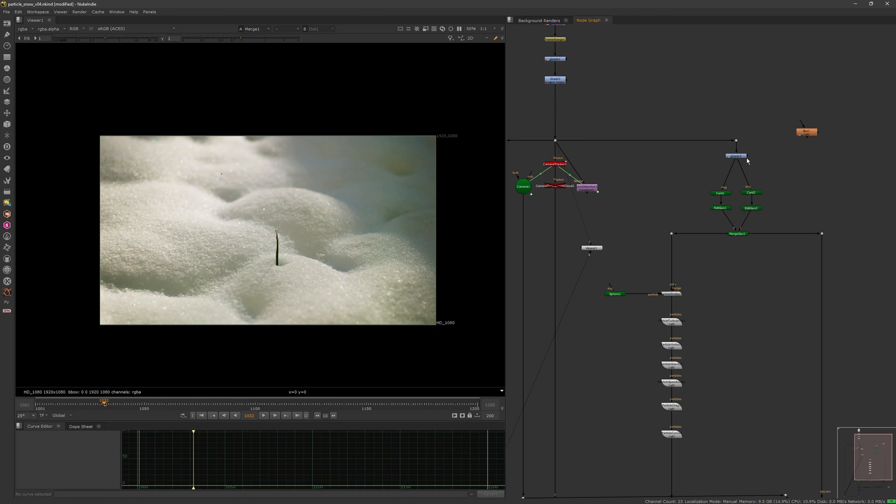
{"action": "double_click", "coordinate": [738, 157]}
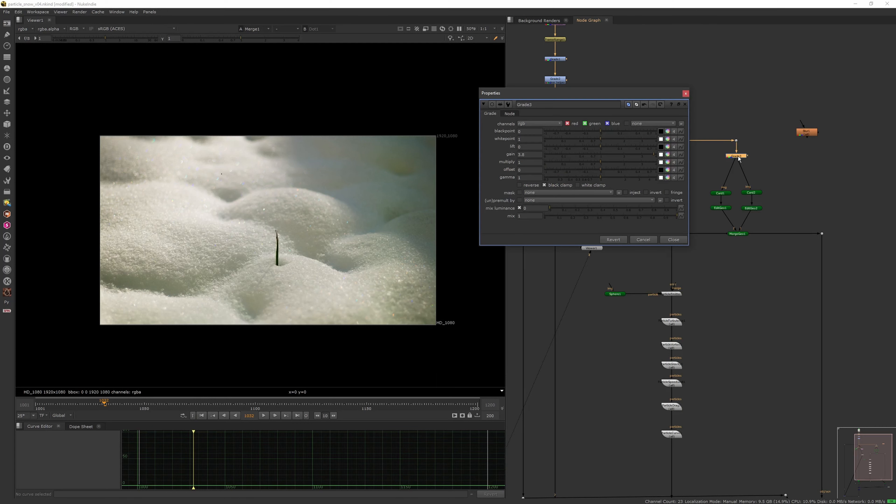
{"action": "left_click", "coordinate": [685, 93]}
View the merged composite and scrub the timeline to examine the particles over the plate
{"action": "scroll", "coordinate": [683, 102], "scroll_direction": "down", "scroll_amount": 6}
{"action": "key", "text": "1"}
{"action": "left_click_drag", "start_coordinate": [174, 404], "coordinate": [282, 404]}
{"action": "scroll", "coordinate": [667, 240], "scroll_direction": "up", "scroll_amount": 3}
{"action": "middle_click_drag", "start_coordinate": [555, 340], "coordinate": [600, 286]}
{"action": "key", "text": "2"}
Raise the end of ParticleCurve1's size curve to about 0.6 and check the particles on several frames
{"action": "middle_click_drag", "start_coordinate": [735, 145], "coordinate": [711, 213]}
{"action": "scroll", "coordinate": [711, 213], "scroll_direction": "up", "scroll_amount": 3}
{"action": "double_click", "coordinate": [754, 155]}
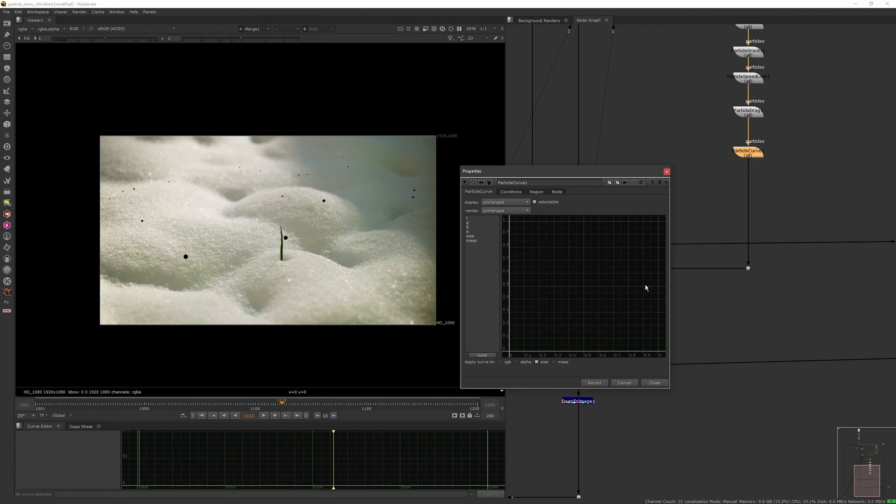
{"action": "left_click", "coordinate": [482, 236]}
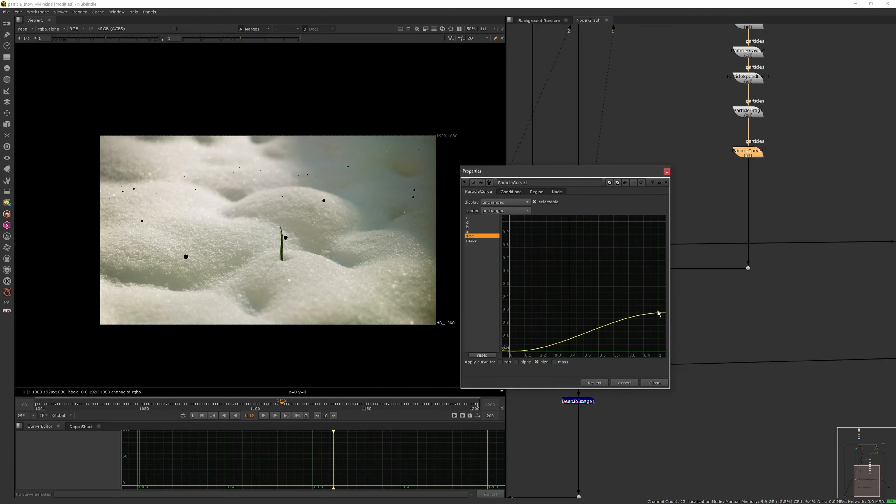
{"action": "left_click_drag", "start_coordinate": [659, 313], "coordinate": [658, 271]}
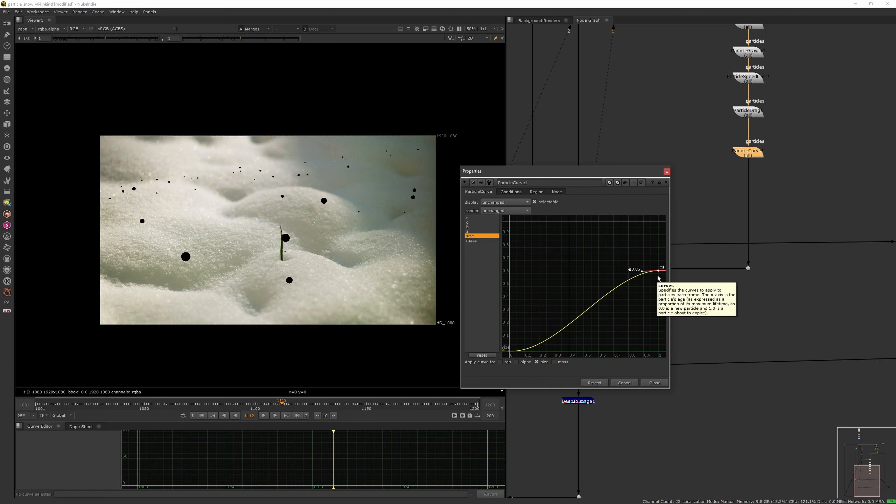
{"action": "left_click", "coordinate": [667, 172]}
{"action": "scroll", "coordinate": [663, 198], "scroll_direction": "down", "scroll_amount": 5}
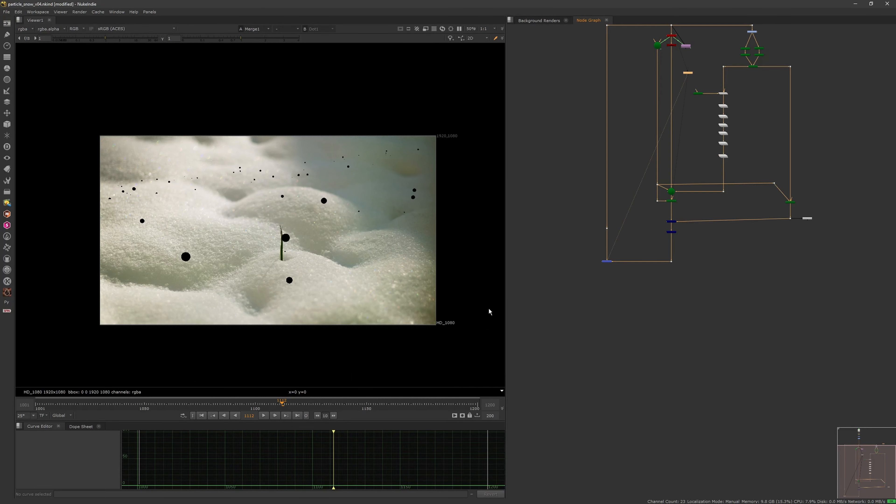
{"action": "left_click_drag", "start_coordinate": [88, 407], "coordinate": [164, 406]}
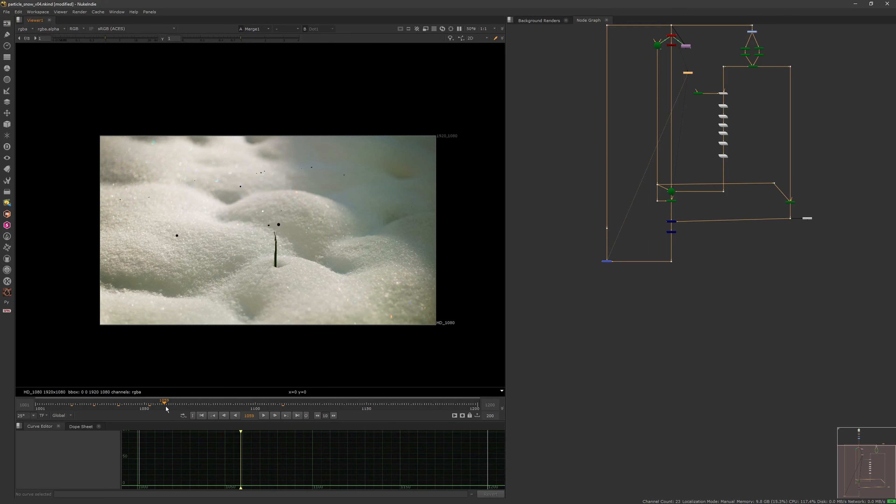
{"action": "key", "text": "Right"}
{"action": "key", "text": "Right"}
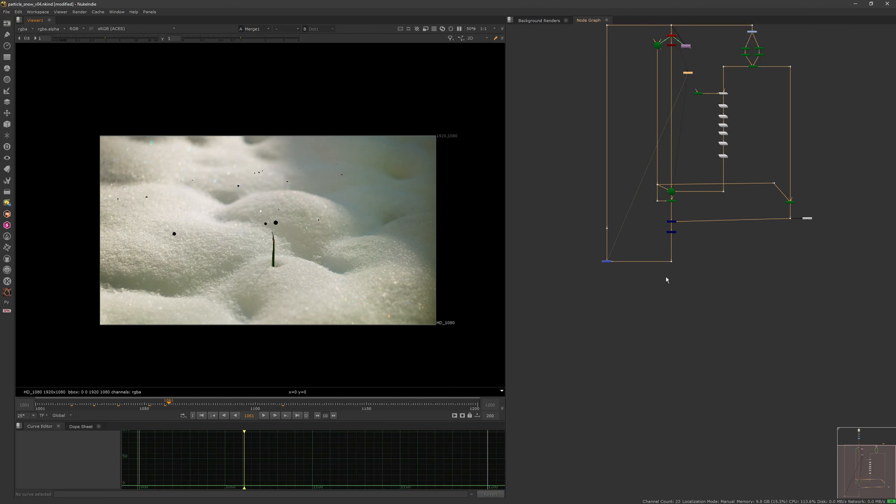
Compare the particle colour with the Grade3 node disabled and enabled
{"action": "middle_click_drag", "start_coordinate": [735, 46], "coordinate": [678, 282]}
{"action": "scroll", "coordinate": [690, 202], "scroll_direction": "up", "scroll_amount": 7}
{"action": "left_click", "coordinate": [714, 243]}
{"action": "key", "text": "d"}
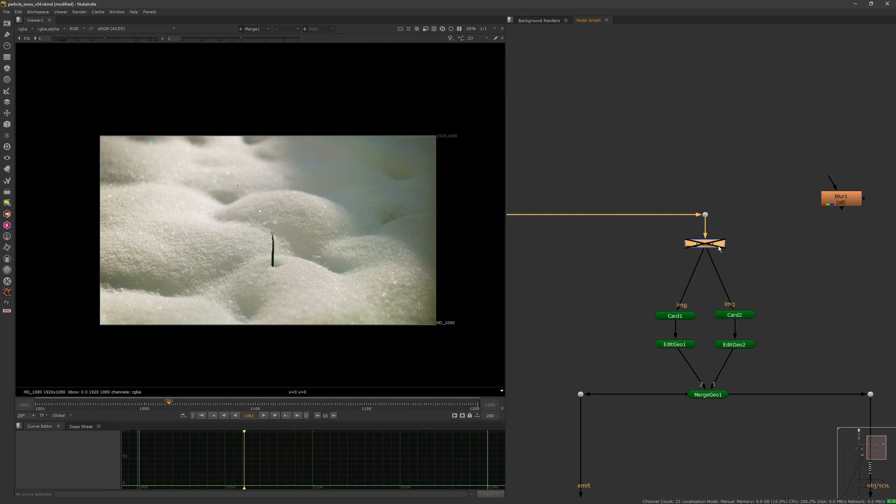
{"action": "key", "text": "d"}
Try a lower gain on Grade3 and delete the node from above the cards
{"action": "double_click", "coordinate": [715, 245]}
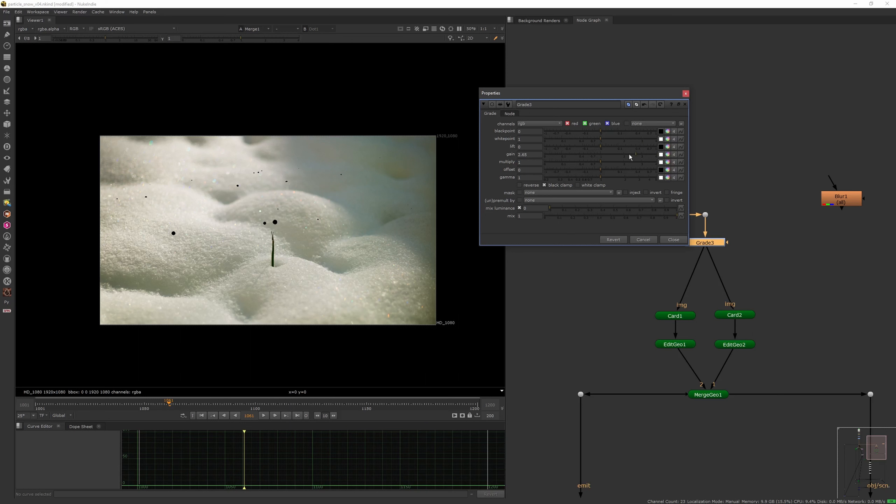
{"action": "left_click_drag", "start_coordinate": [627, 158], "coordinate": [608, 155]}
{"action": "left_click", "coordinate": [672, 239]}
{"action": "left_click", "coordinate": [709, 243]}
{"action": "key", "text": "Delete"}
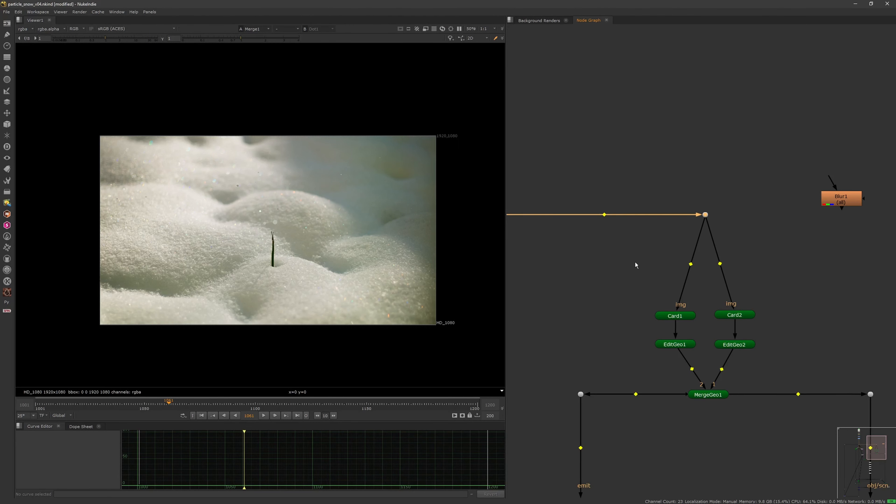
Save the script and scrub the timeline to examine the ungraded particles in the composite
{"action": "key", "text": "ctrl+s"}
{"action": "middle_click_drag", "start_coordinate": [662, 263], "coordinate": [643, 237]}
{"action": "middle_click_drag", "start_coordinate": [635, 355], "coordinate": [649, 273]}
{"action": "scroll", "coordinate": [649, 273], "scroll_direction": "down", "scroll_amount": 2}
{"action": "middle_click_drag", "start_coordinate": [609, 392], "coordinate": [653, 244]}
{"action": "scroll", "coordinate": [595, 308], "scroll_direction": "down", "scroll_amount": 3}
{"action": "middle_click_drag", "start_coordinate": [594, 308], "coordinate": [649, 242]}
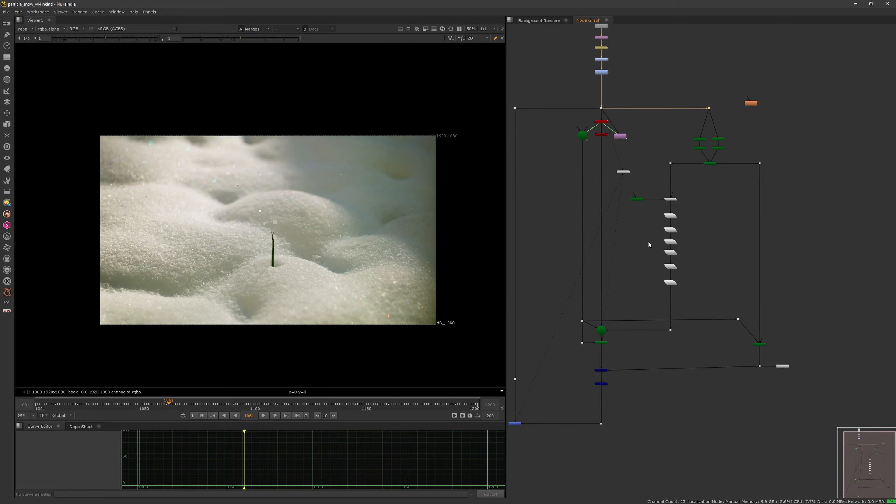
{"action": "scroll", "coordinate": [622, 334], "scroll_direction": "up", "scroll_amount": 3}
{"action": "middle_click_drag", "start_coordinate": [621, 334], "coordinate": [623, 298]}
{"action": "scroll", "coordinate": [583, 337], "scroll_direction": "down", "scroll_amount": 1}
{"action": "middle_click_drag", "start_coordinate": [583, 337], "coordinate": [660, 277]}
{"action": "left_click_drag", "start_coordinate": [126, 402], "coordinate": [264, 413]}
{"action": "middle_click_drag", "start_coordinate": [719, 112], "coordinate": [671, 330]}
{"action": "middle_click_drag", "start_coordinate": [792, 184], "coordinate": [739, 199]}
{"action": "scroll", "coordinate": [740, 191], "scroll_direction": "up", "scroll_amount": 4}
{"action": "key", "text": "Tab"}
{"action": "type", "text": "cons"}
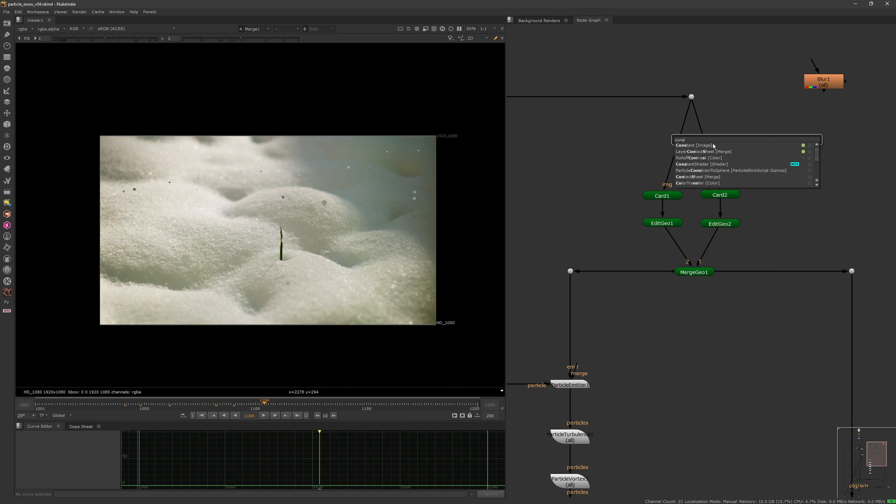
{"action": "key", "text": "Escape"}
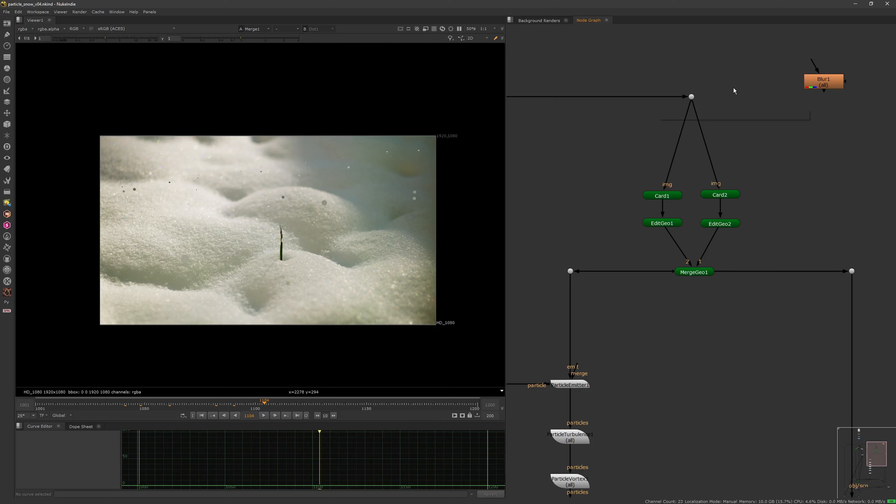
Add a Constant node with a pale yellow colour and connect it as the image input for Card1 and Card2
{"action": "key", "text": "Tab"}
{"action": "type", "text": "cons"}
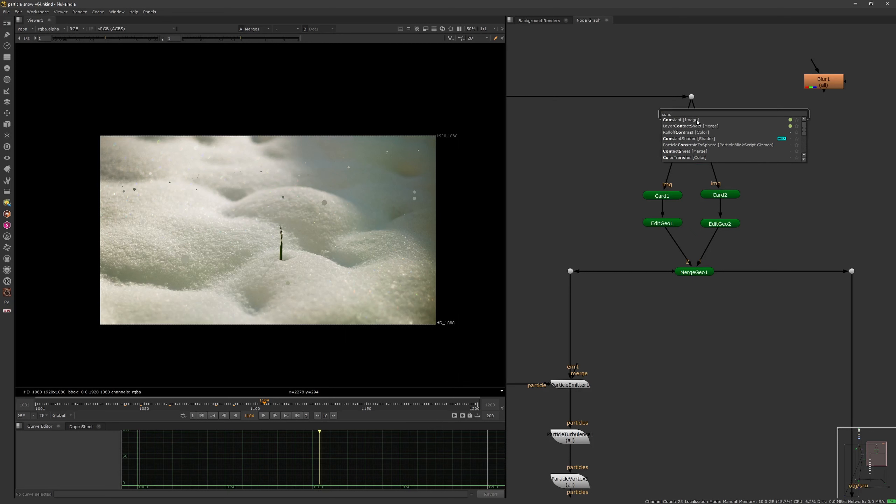
{"action": "left_click", "coordinate": [696, 120]}
{"action": "left_click", "coordinate": [685, 104]}
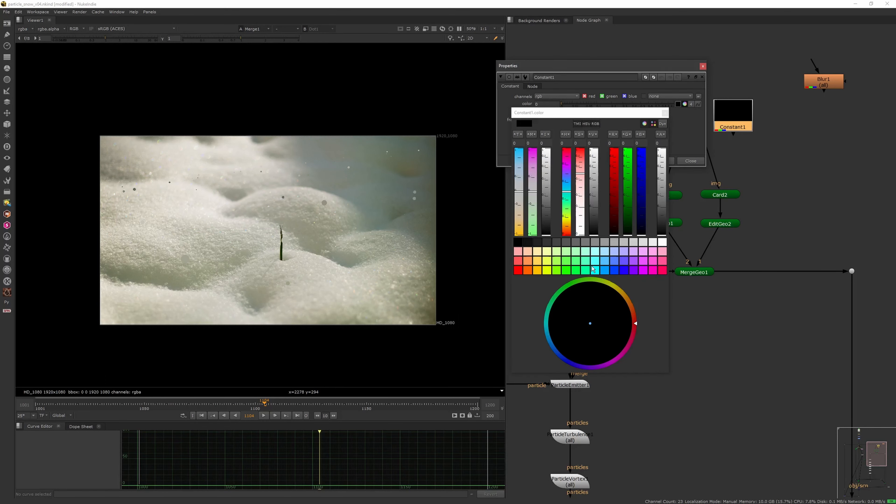
{"action": "left_click", "coordinate": [586, 252]}
{"action": "left_click", "coordinate": [548, 251]}
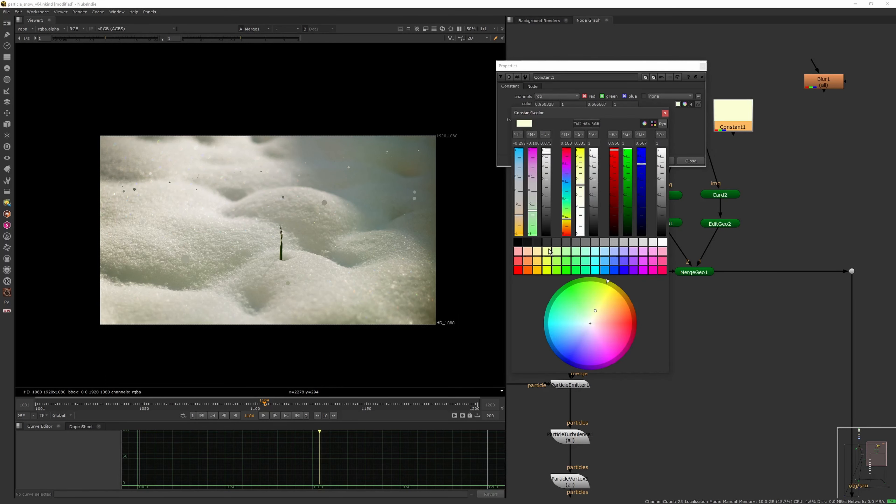
{"action": "left_click", "coordinate": [664, 113]}
{"action": "left_click", "coordinate": [692, 160]}
{"action": "left_click_drag", "start_coordinate": [697, 116], "coordinate": [697, 144]}
Warm and brighten Constant1's colour to about 1.12 red, 1.02 green and 0.83 blue
{"action": "double_click", "coordinate": [697, 145]}
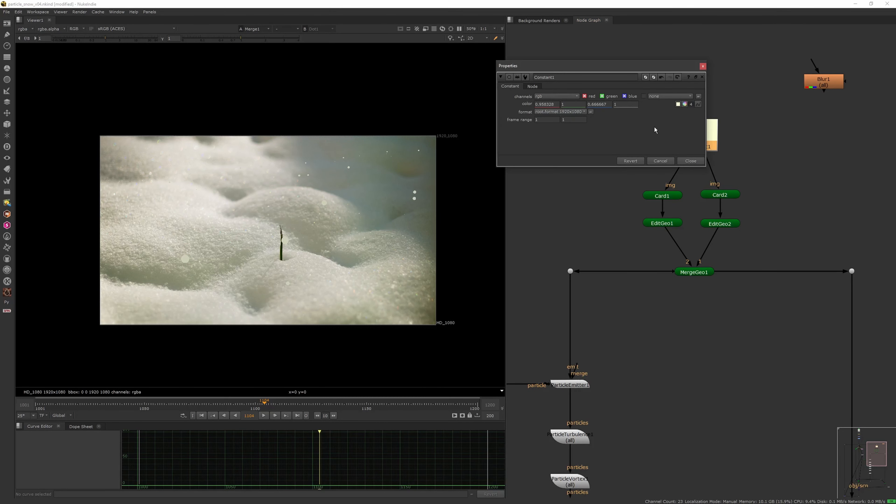
{"action": "left_click", "coordinate": [685, 104]}
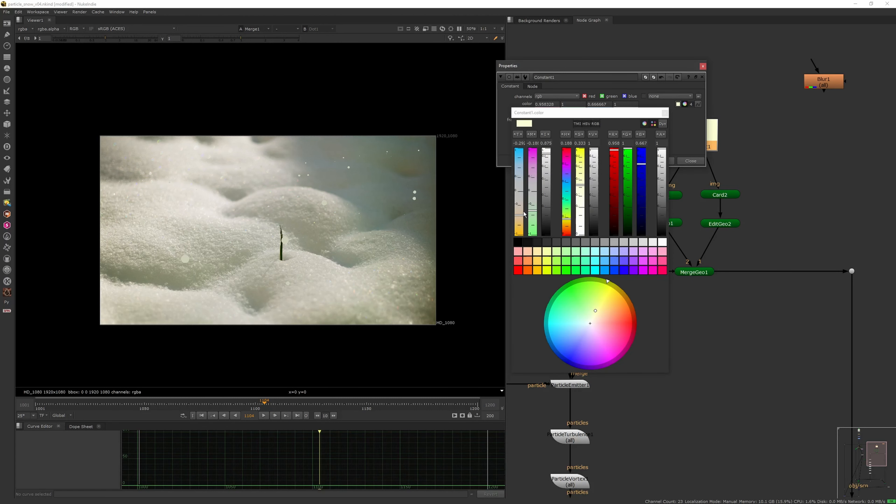
{"action": "left_click_drag", "start_coordinate": [533, 212], "coordinate": [536, 204]}
{"action": "left_click_drag", "start_coordinate": [545, 153], "coordinate": [546, 147]}
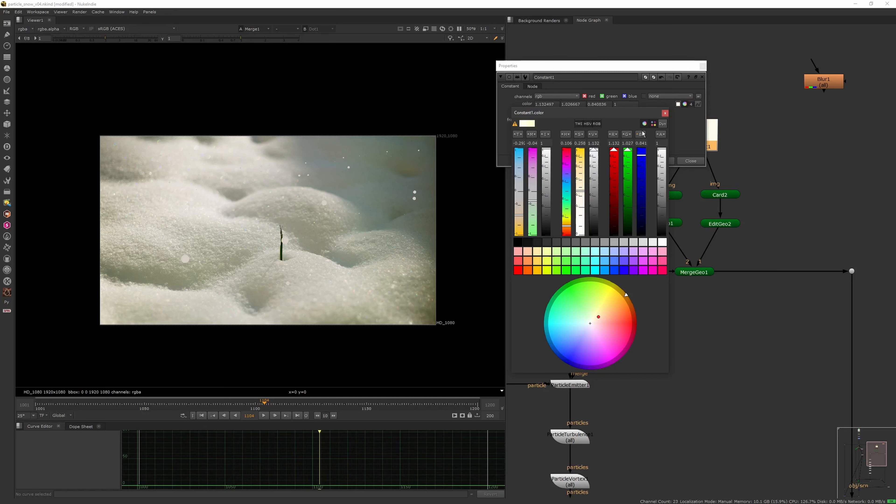
{"action": "left_click", "coordinate": [665, 113]}
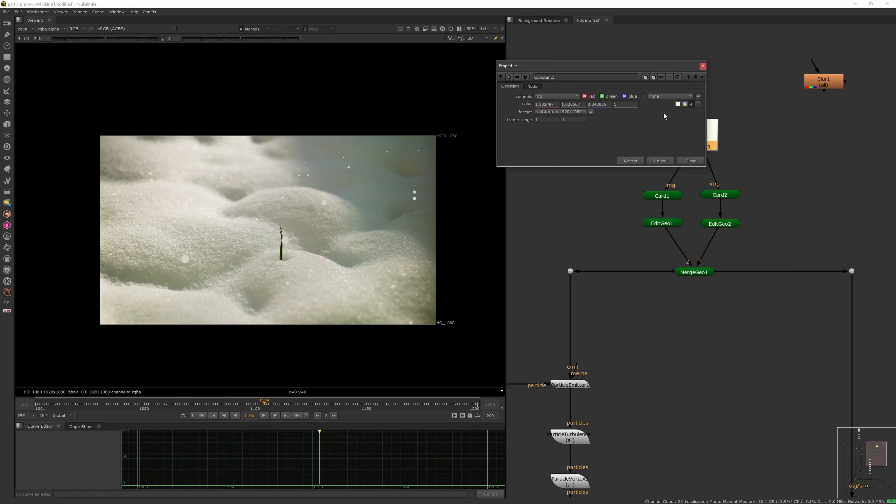
{"action": "left_click", "coordinate": [684, 105]}
{"action": "mouse_move", "coordinate": [552, 143]}
{"action": "left_mouse_down"}
{"action": "mouse_move", "coordinate": [587, 139]}
{"action": "mouse_move", "coordinate": [554, 148]}
{"action": "left_mouse_up"}
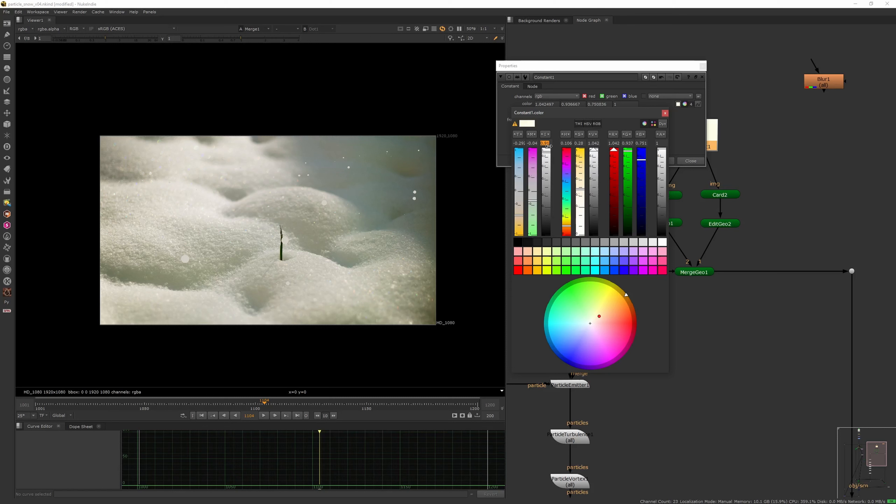
{"action": "left_click", "coordinate": [665, 113]}
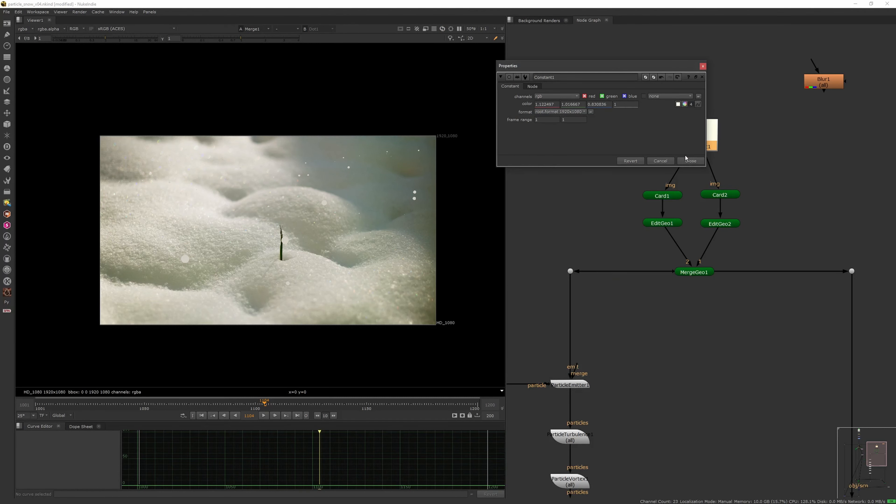
{"action": "left_click", "coordinate": [691, 160]}
Delete the leftover dot near Constant1, move Blur1 closer to the card setup, and save the script
{"action": "key", "text": "ctrl+s"}
{"action": "scroll", "coordinate": [683, 133], "scroll_direction": "down", "scroll_amount": 5}
{"action": "left_click_drag", "start_coordinate": [667, 155], "coordinate": [697, 124]}
{"action": "key", "text": "Delete"}
{"action": "left_click_drag", "start_coordinate": [775, 93], "coordinate": [705, 144]}
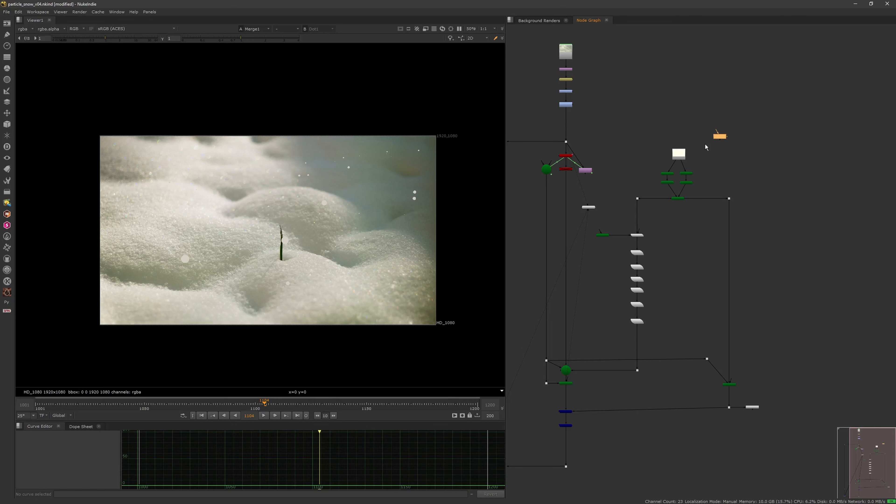
{"action": "key", "text": "ctrl+s"}
{"action": "left_click_drag", "start_coordinate": [168, 405], "coordinate": [244, 406]}
Add a Light node beside the particle chain near ParticleCurve1
{"action": "left_click", "coordinate": [664, 377]}
{"action": "middle_click_drag", "start_coordinate": [665, 377], "coordinate": [682, 313]}
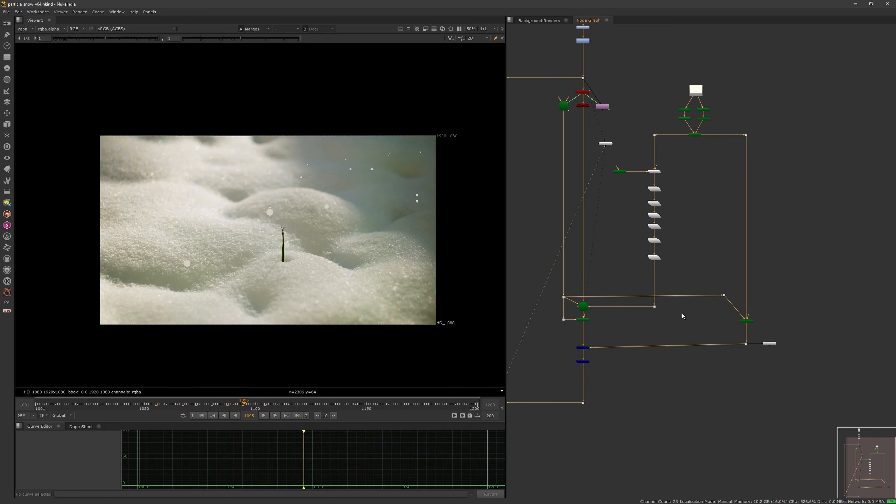
{"action": "scroll", "coordinate": [700, 320], "scroll_direction": "up", "scroll_amount": 4}
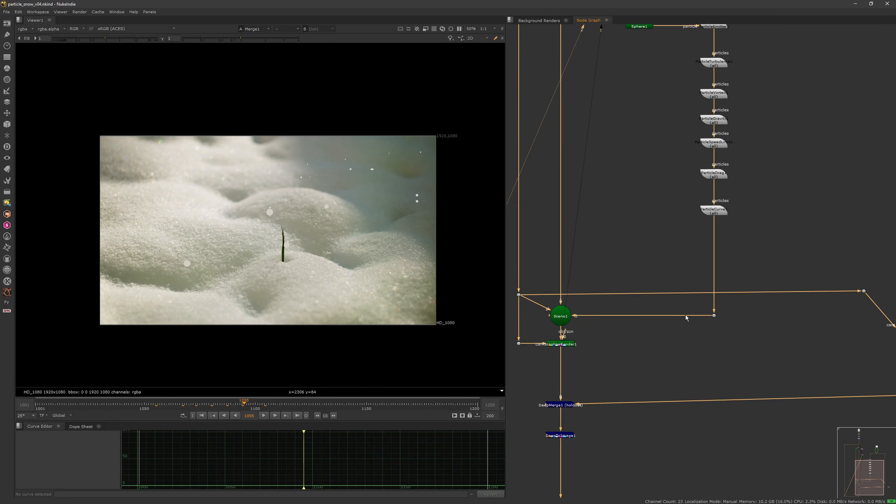
{"action": "key", "text": "Tab"}
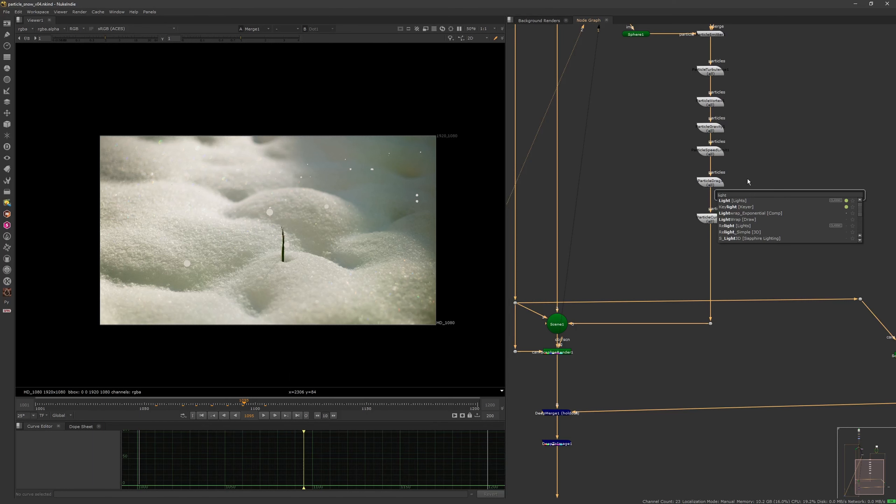
{"action": "left_click", "coordinate": [741, 201]}
{"action": "left_click", "coordinate": [773, 131]}
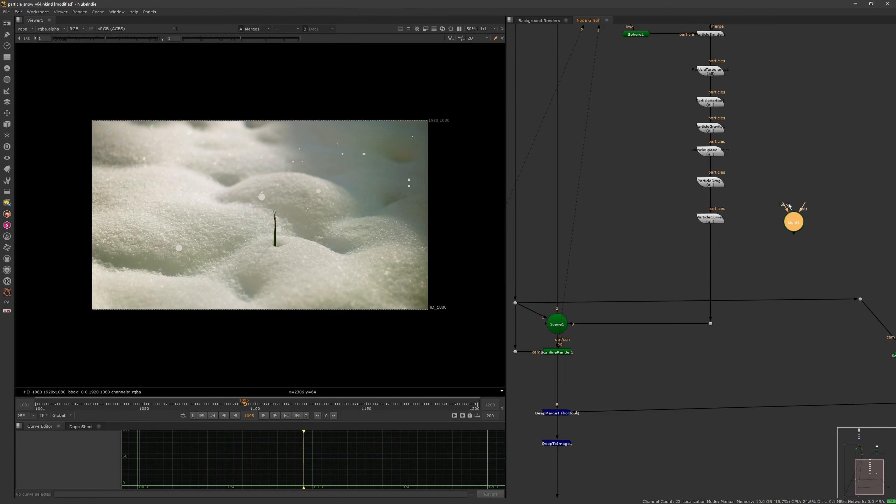
Display Scene1 in the viewer and connect Light1 to it
{"action": "middle_click_drag", "start_coordinate": [782, 204], "coordinate": [758, 132]}
{"action": "scroll", "coordinate": [638, 253], "scroll_direction": "down", "scroll_amount": 1}
{"action": "middle_click_drag", "start_coordinate": [567, 258], "coordinate": [614, 256]}
{"action": "left_click", "coordinate": [599, 251]}
{"action": "key", "text": "1"}
{"action": "left_click", "coordinate": [639, 234]}
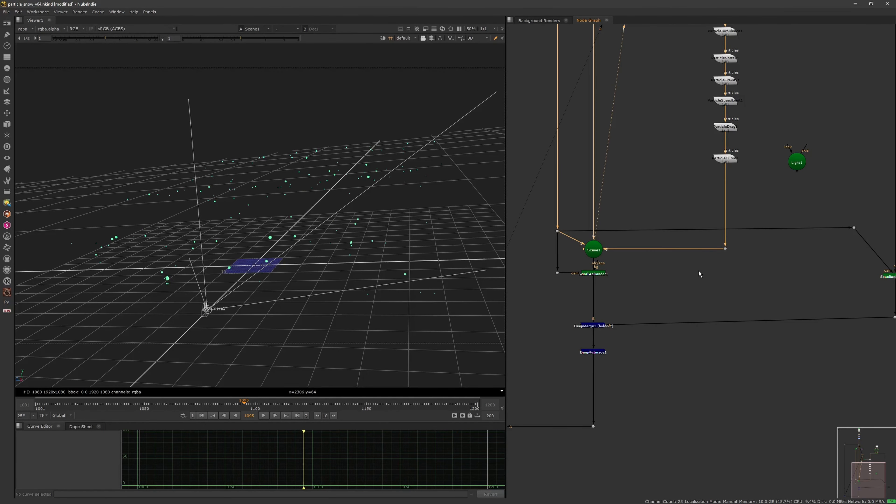
{"action": "left_click_drag", "start_coordinate": [803, 164], "coordinate": [600, 243]}
Set Light1's type to directional and raise the light to a Y translation of about 35
{"action": "double_click", "coordinate": [655, 165]}
{"action": "left_click", "coordinate": [651, 185]}
{"action": "left_click", "coordinate": [643, 193]}
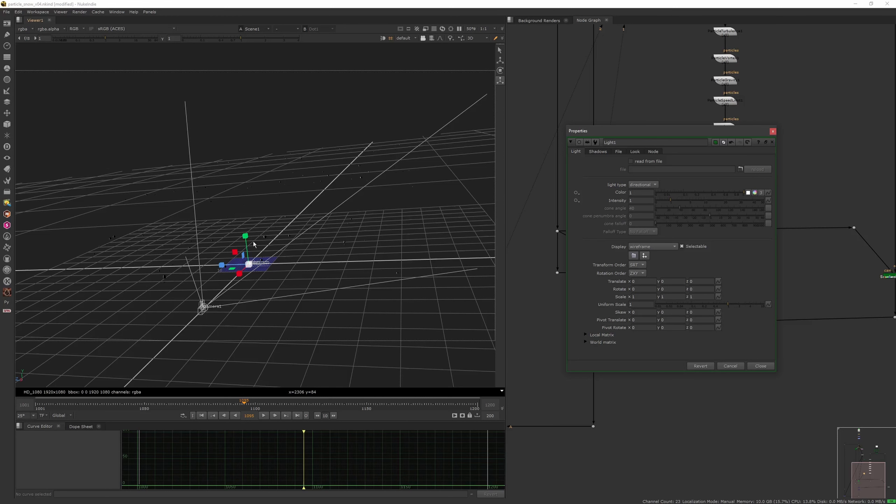
{"action": "left_click", "coordinate": [500, 60]}
{"action": "left_click_drag", "start_coordinate": [248, 236], "coordinate": [242, 152]}
{"action": "key", "text": "Tab"}
{"action": "key", "text": "Tab"}
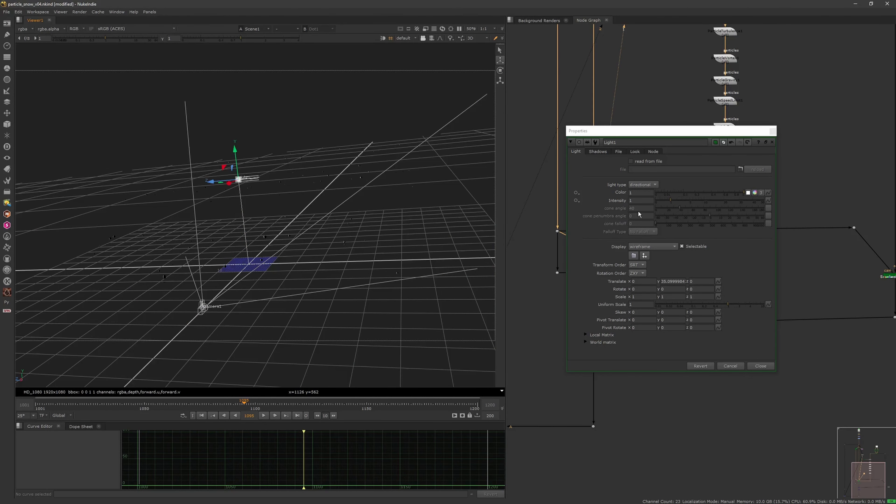
{"action": "left_click", "coordinate": [769, 132]}
View the Merge1 composite and change Light1's type to spot
{"action": "scroll", "coordinate": [638, 298], "scroll_direction": "down", "scroll_amount": 5}
{"action": "scroll", "coordinate": [627, 284], "scroll_direction": "up", "scroll_amount": 4}
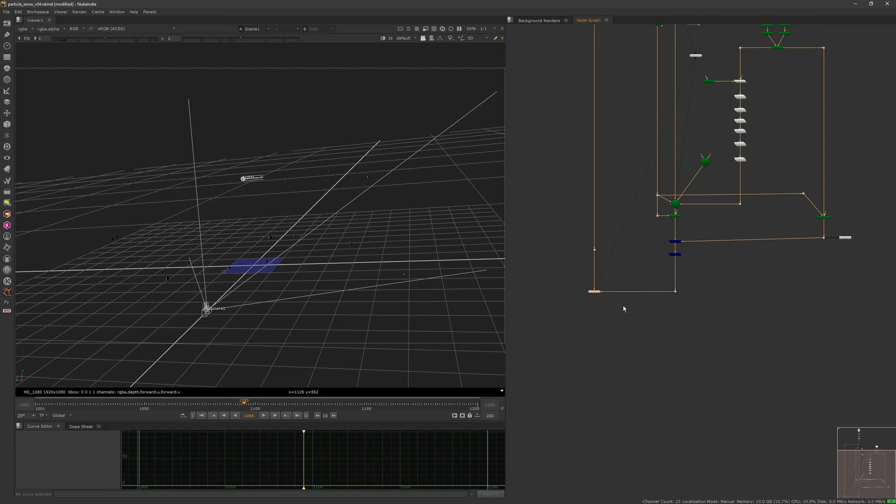
{"action": "key", "text": "1"}
{"action": "scroll", "coordinate": [704, 225], "scroll_direction": "up", "scroll_amount": 3}
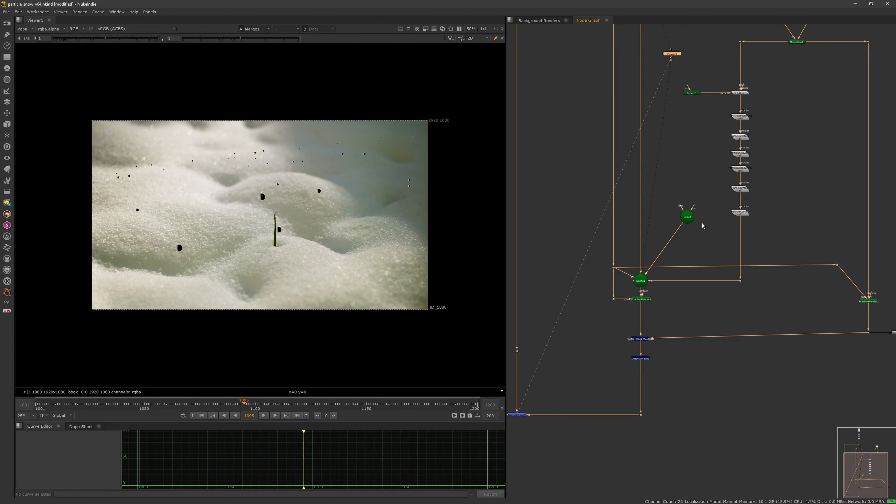
{"action": "double_click", "coordinate": [694, 221]}
{"action": "left_click", "coordinate": [653, 185]}
{"action": "left_click", "coordinate": [657, 192]}
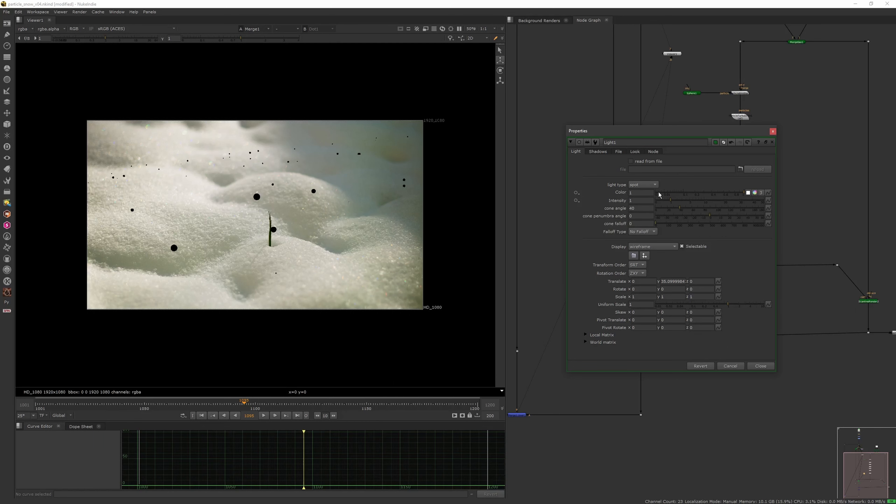
{"action": "left_click", "coordinate": [772, 132]}
Move Light1 in the 3D scene to about 6.4, 54.5, 122.4 and rotate it to about -9 in X and 3 in Y
{"action": "left_click", "coordinate": [640, 281]}
{"action": "key", "text": "1"}
{"action": "left_click_drag", "start_coordinate": [273, 173], "coordinate": [312, 235], "text": "ctrl"}
{"action": "left_click", "coordinate": [683, 216]}
{"action": "double_click", "coordinate": [688, 219]}
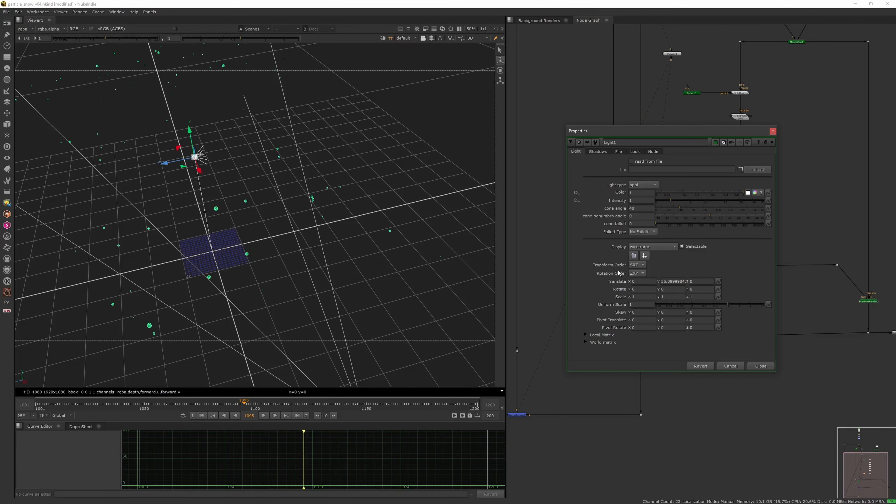
{"action": "left_click_drag", "start_coordinate": [670, 289], "coordinate": [364, 250], "text": "alt"}
{"action": "left_click_drag", "start_coordinate": [178, 159], "coordinate": [24, 171]}
{"action": "middle_click_drag", "start_coordinate": [106, 212], "coordinate": [256, 194]}
{"action": "left_click_drag", "start_coordinate": [208, 185], "coordinate": [39, 189]}
Check the particle lighting in the composite and raise Light1 to a Y translation of about 75
{"action": "key", "text": "2"}
{"action": "key", "text": "1"}
{"action": "key", "text": "2"}
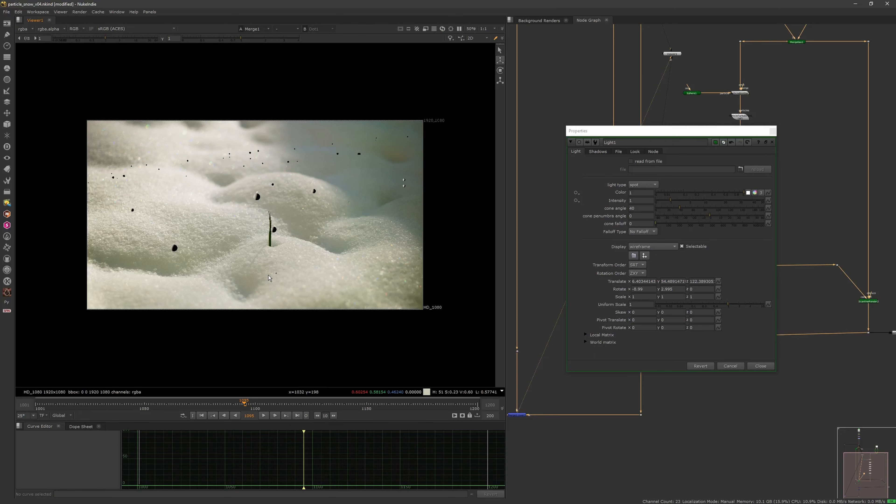
{"action": "key", "text": "Tab"}
{"action": "middle_click_drag", "start_coordinate": [179, 215], "coordinate": [160, 218]}
{"action": "left_click_drag", "start_coordinate": [119, 188], "coordinate": [114, 155]}
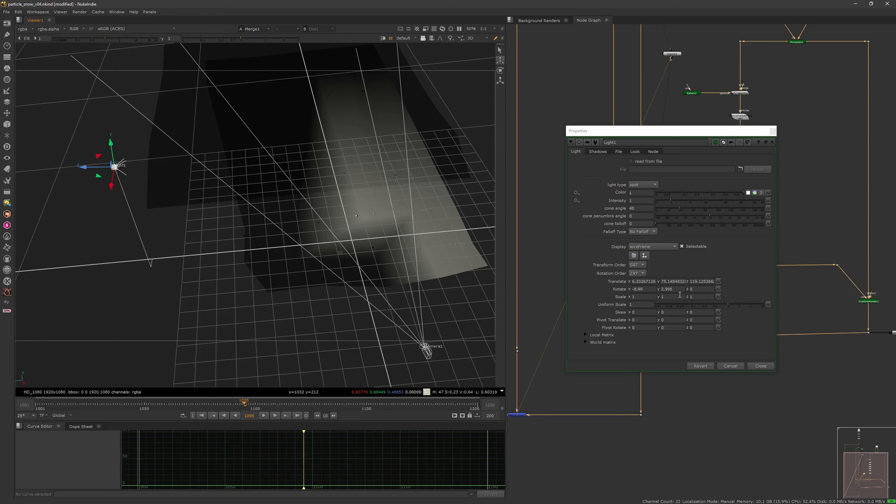
Aim Light1 down at the ground with an X rotation of about -52 and set its X translation to 8.96
{"action": "left_click_drag", "start_coordinate": [644, 293], "coordinate": [1, 322], "text": "alt"}
{"action": "left_click", "coordinate": [622, 300]}
{"action": "left_click_drag", "start_coordinate": [641, 291], "coordinate": [543, 316], "text": "alt"}
{"action": "left_click_drag", "start_coordinate": [643, 282], "coordinate": [711, 276], "text": "alt"}
{"action": "left_click_drag", "start_coordinate": [648, 290], "coordinate": [654, 289], "text": "alt"}
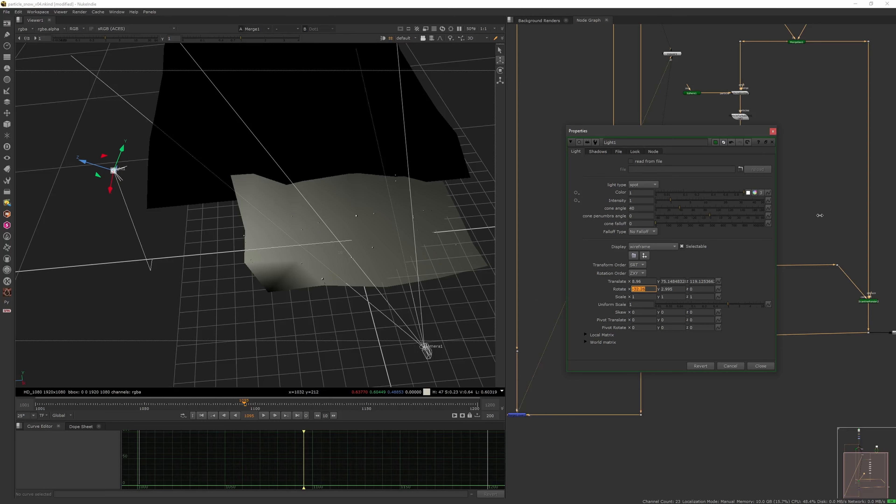
{"action": "left_click", "coordinate": [772, 131]}
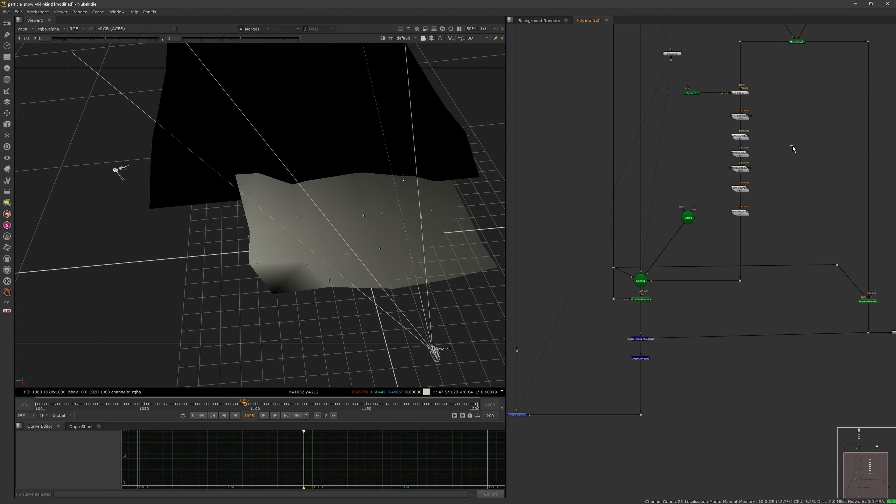
Add a Card node with a uniform scale of 100 and an X rotation of 90
{"action": "key", "text": "Tab"}
{"action": "type", "text": "card"}
{"action": "key", "text": "Return"}
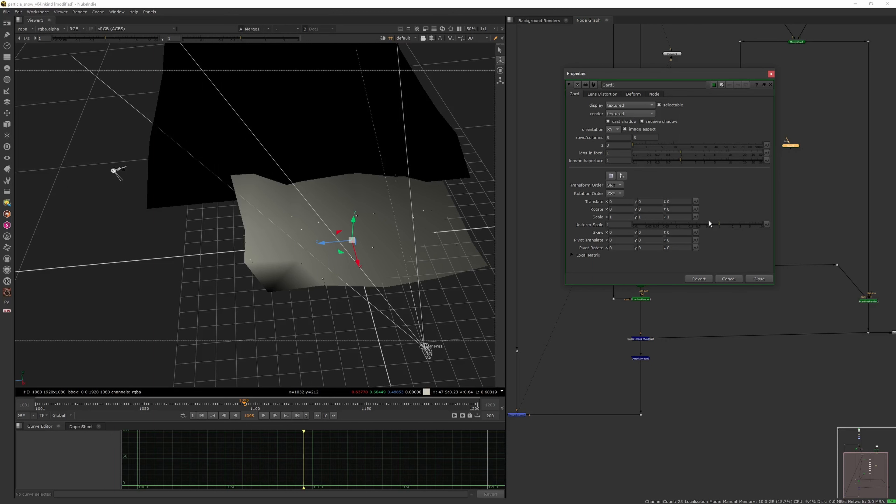
{"action": "type", "text": "0"}
{"action": "key", "text": "Return"}
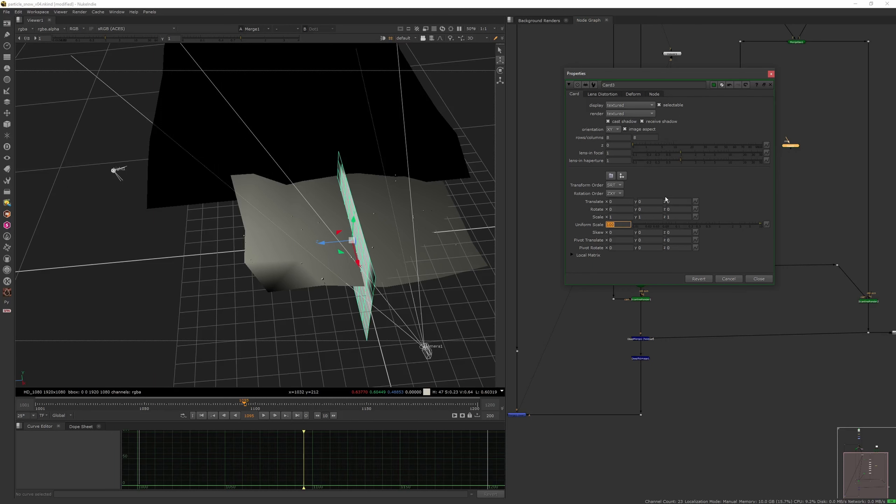
{"action": "left_click", "coordinate": [619, 216]}
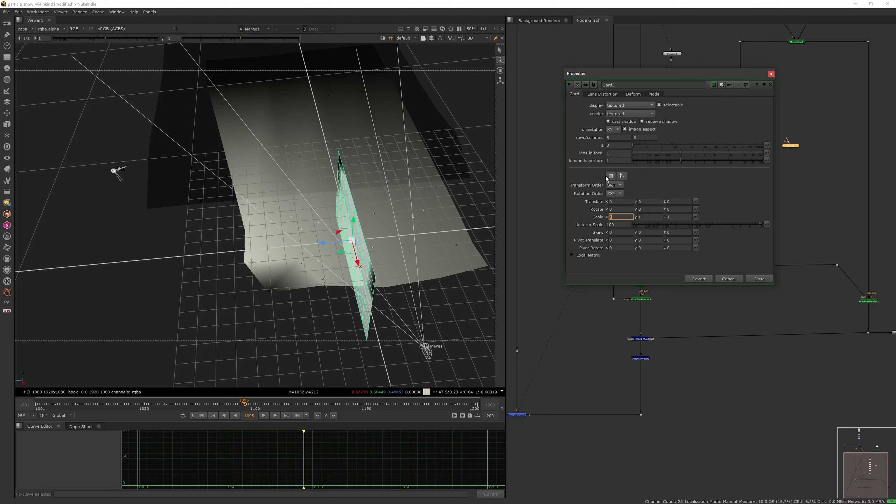
{"action": "left_click", "coordinate": [620, 209]}
{"action": "type", "text": "90"}
{"action": "key", "text": "Return"}
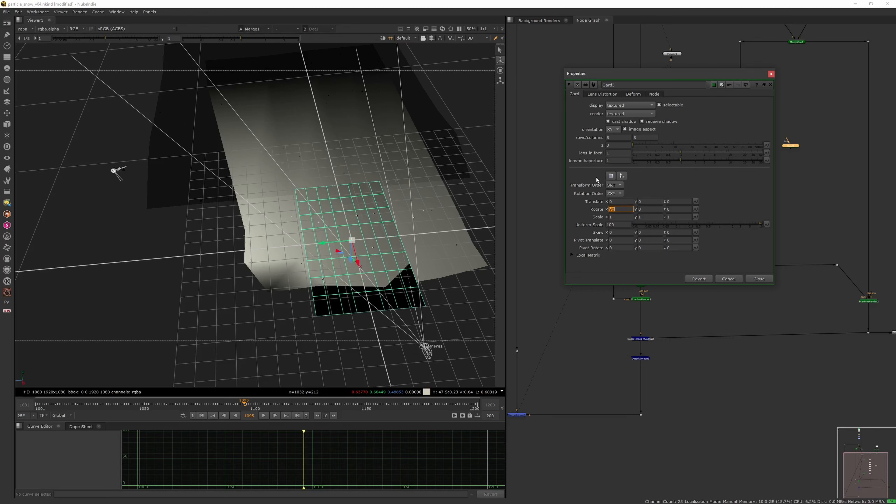
Move Card3 up between the light and the ground geometry and set its X rotation to -90
{"action": "left_click_drag", "start_coordinate": [354, 261], "coordinate": [275, 197]}
{"action": "scroll", "coordinate": [247, 201], "scroll_direction": "up", "scroll_amount": 2}
{"action": "type", "text": "-90"}
{"action": "key", "text": "Return"}
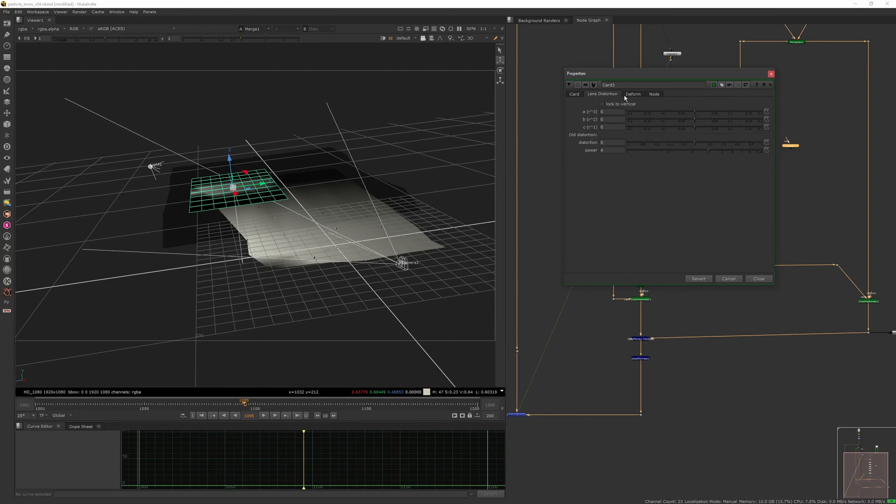
{"action": "left_click", "coordinate": [770, 74]}
Place Card3 beside Light1 in the node graph and connect it to Scene1
{"action": "scroll", "coordinate": [772, 160], "scroll_direction": "up", "scroll_amount": 5}
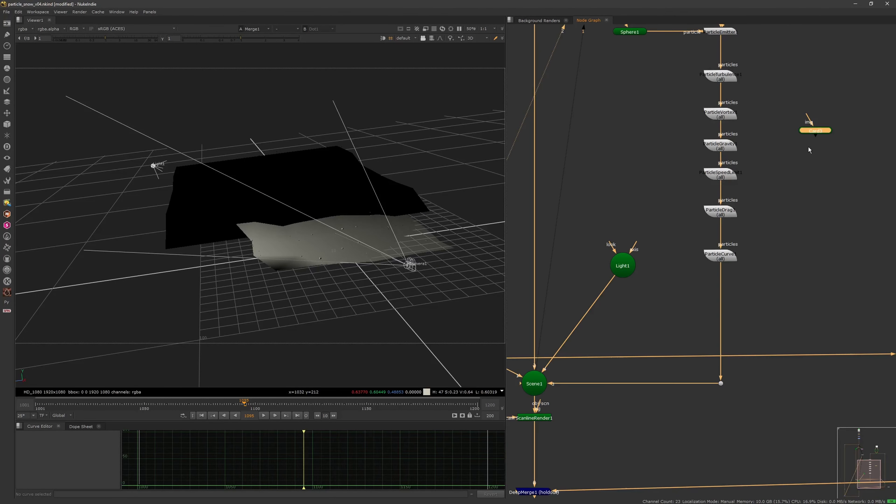
{"action": "scroll", "coordinate": [814, 180], "scroll_direction": "up", "scroll_amount": 3}
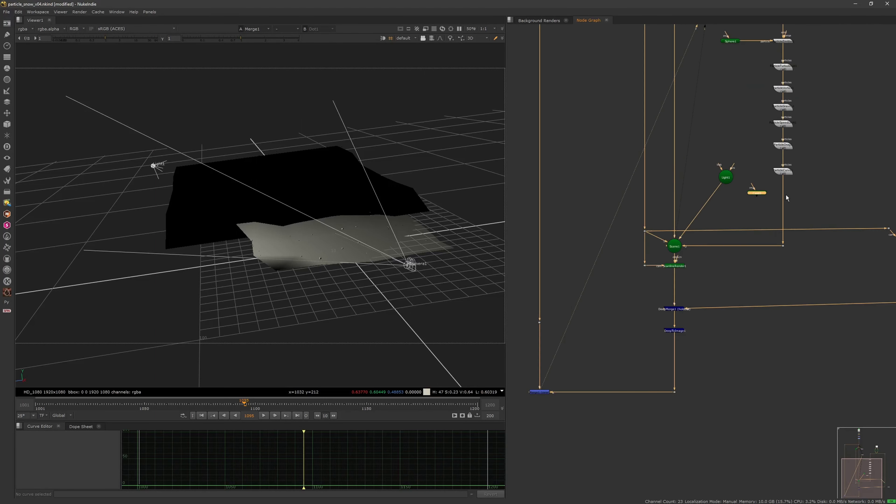
{"action": "left_click", "coordinate": [751, 184]}
Examine Light1's shadow settings and how Card3 affects the lighting in the 3D scene and the composite
{"action": "double_click", "coordinate": [694, 155]}
{"action": "left_click", "coordinate": [605, 153]}
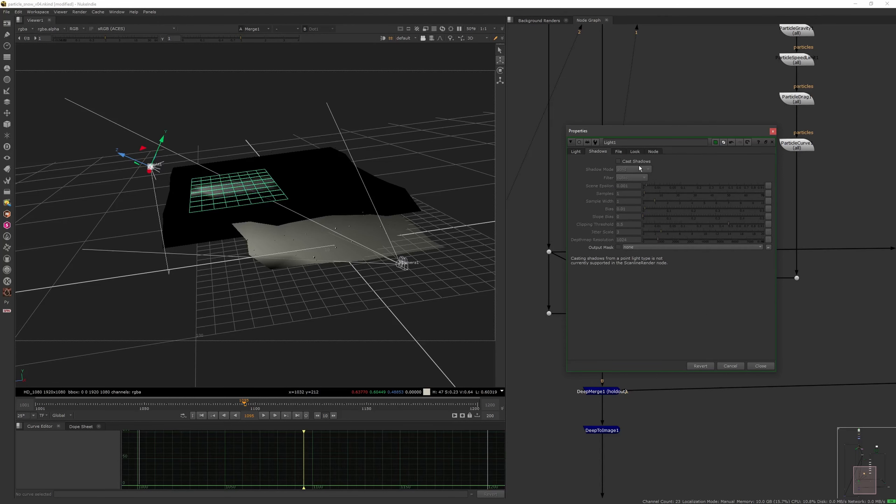
{"action": "left_click_drag", "start_coordinate": [469, 207], "coordinate": [443, 291], "text": "ctrl"}
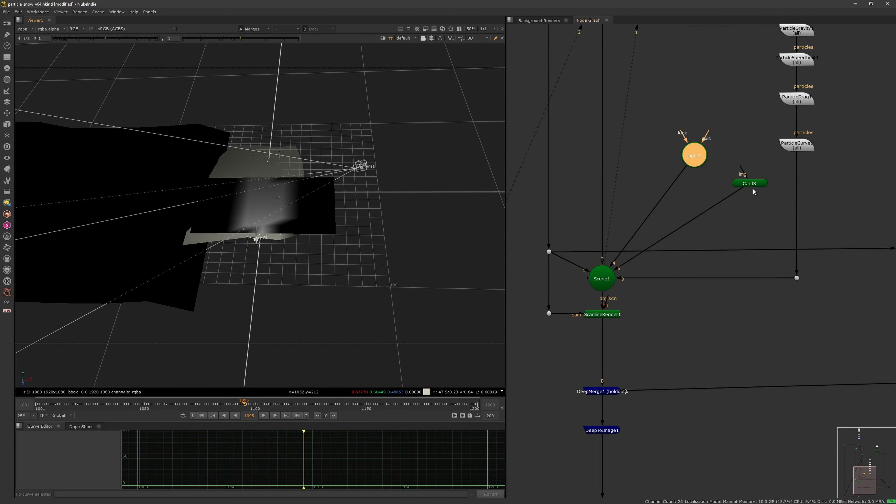
{"action": "scroll", "coordinate": [718, 238], "scroll_direction": "down", "scroll_amount": 3}
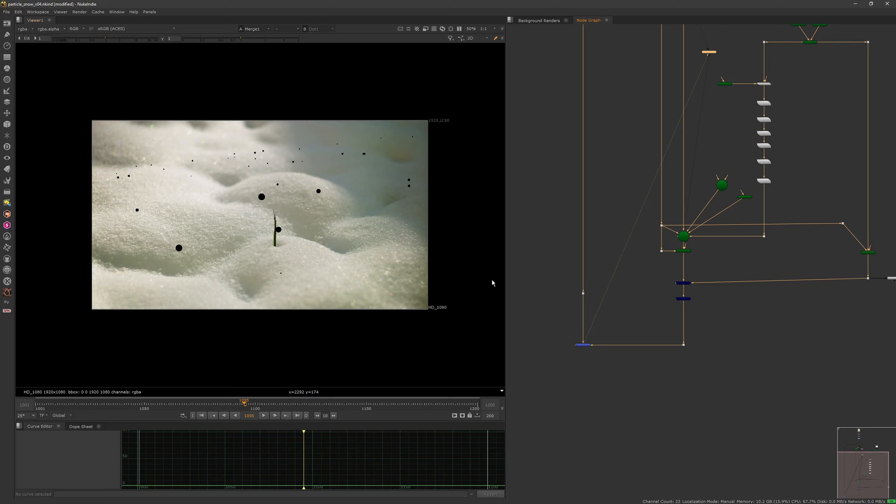
Compare how Card3 shadows the ground geometry in the 3D scene and in the composite
{"action": "key", "text": "Tab"}
{"action": "left_click_drag", "start_coordinate": [391, 249], "coordinate": [205, 191], "text": "ctrl"}
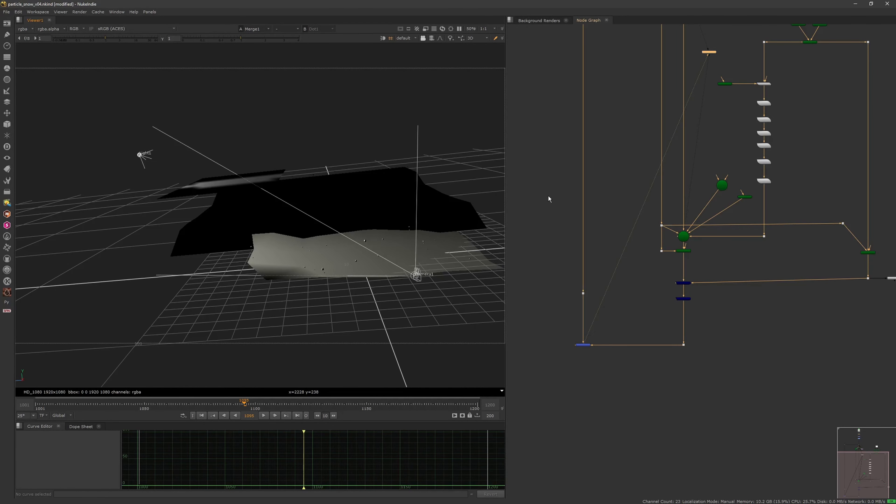
{"action": "double_click", "coordinate": [745, 197]}
{"action": "key", "text": "Tab"}
{"action": "key", "text": "Tab"}
{"action": "key", "text": "Tab"}
{"action": "left_click_drag", "start_coordinate": [349, 170], "coordinate": [344, 279]}
{"action": "key", "text": "Tab"}
{"action": "left_click", "coordinate": [764, 280]}
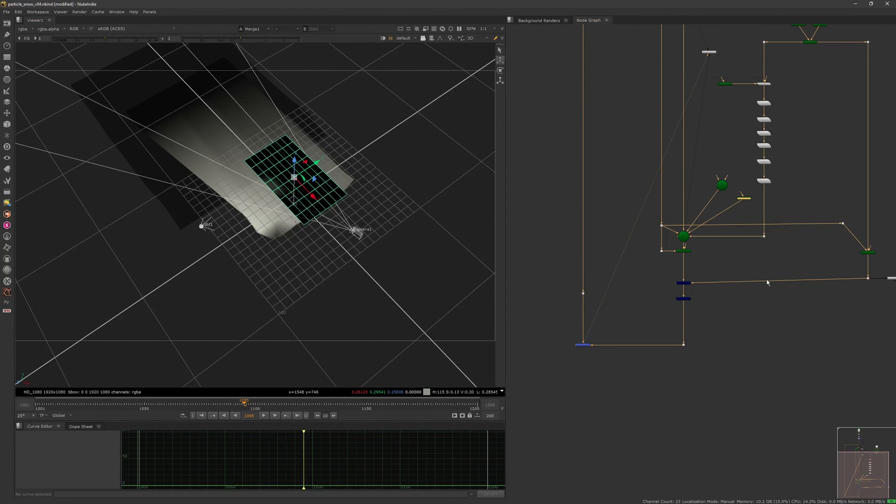
Reposition Light1 in the 3D scene and turn it to a Y rotation of about 34 degrees
{"action": "left_click", "coordinate": [722, 187]}
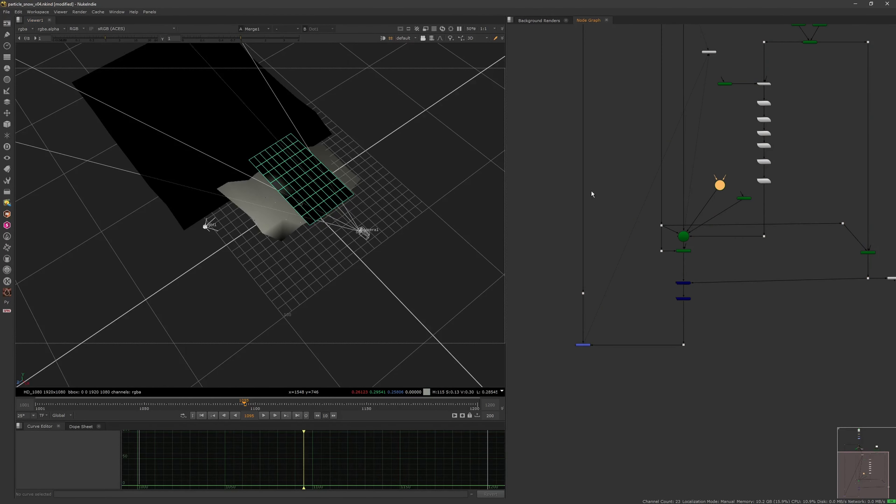
{"action": "double_click", "coordinate": [719, 188]}
{"action": "left_click_drag", "start_coordinate": [216, 246], "coordinate": [276, 268]}
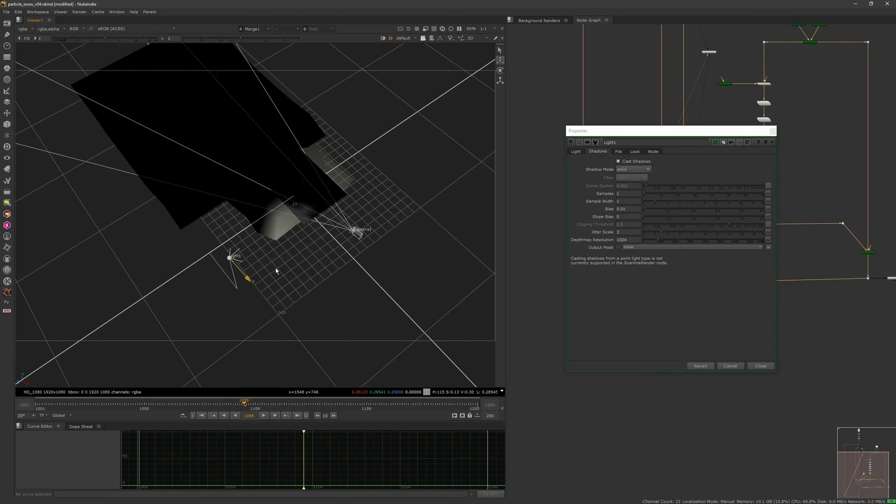
{"action": "left_click", "coordinate": [578, 152]}
{"action": "left_click_drag", "start_coordinate": [661, 290], "coordinate": [736, 288], "text": "ctrl"}
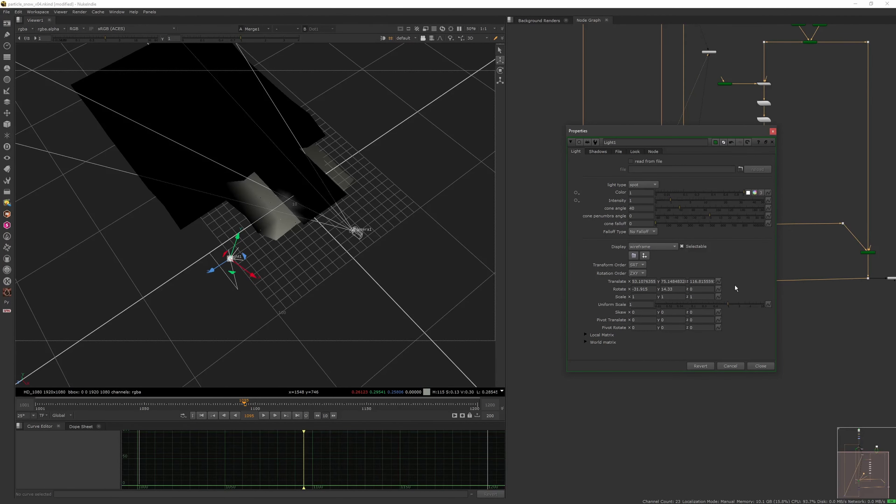
{"action": "left_click_drag", "start_coordinate": [670, 293], "coordinate": [767, 281], "text": "ctrl"}
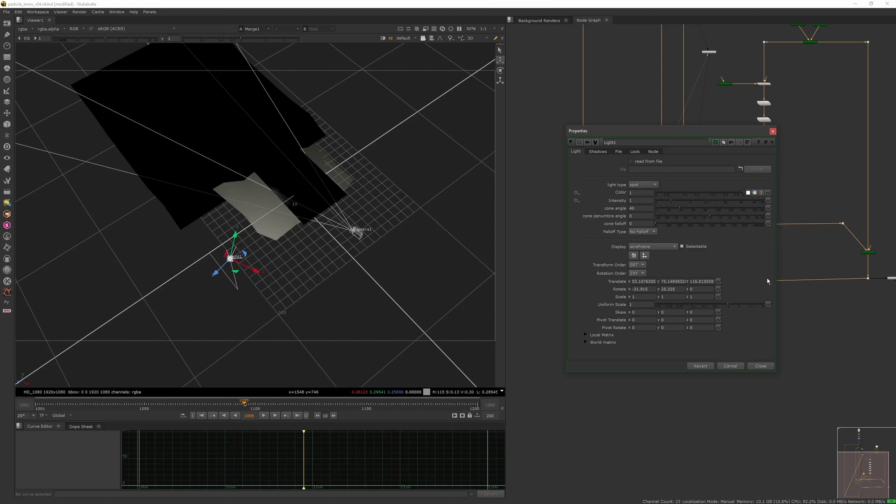
{"action": "left_click_drag", "start_coordinate": [670, 289], "coordinate": [843, 279], "text": "ctrl"}
Open Card3, tilt it to an X rotation of about -84 degrees and check the composite
{"action": "left_click_drag", "start_coordinate": [468, 275], "coordinate": [286, 155], "text": "ctrl"}
{"action": "left_click", "coordinate": [324, 186]}
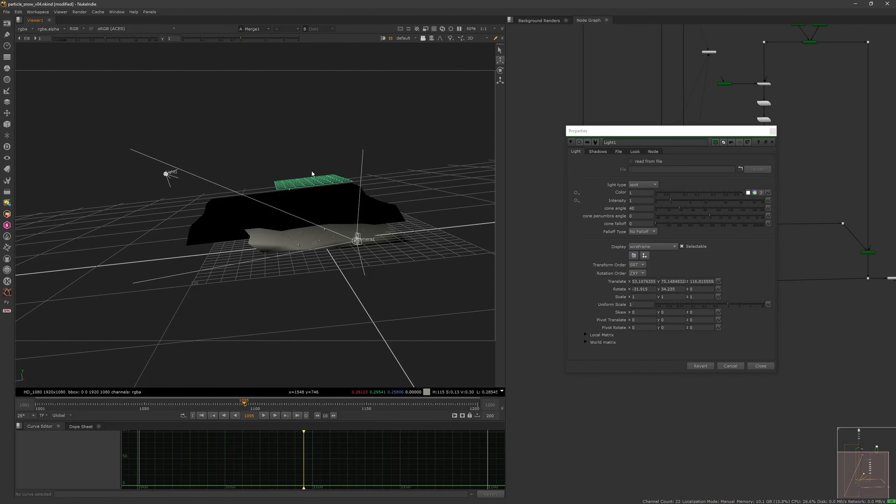
{"action": "double_click", "coordinate": [323, 179]}
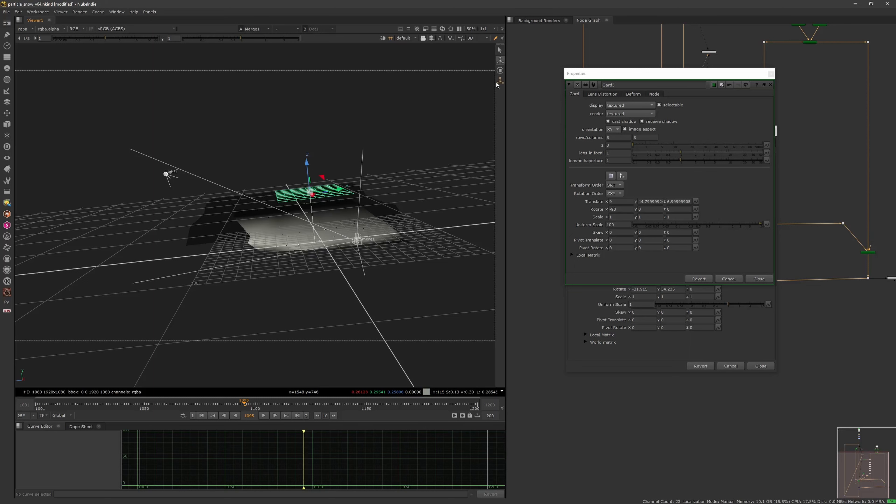
{"action": "left_click", "coordinate": [500, 70]}
{"action": "left_click_drag", "start_coordinate": [311, 168], "coordinate": [316, 265]}
{"action": "mouse_move", "coordinate": [297, 183]}
{"action": "left_mouse_down"}
{"action": "mouse_move", "coordinate": [286, 182]}
{"action": "mouse_move", "coordinate": [301, 178]}
{"action": "left_mouse_up"}
{"action": "scroll", "coordinate": [357, 205], "scroll_direction": "up", "scroll_amount": 2}
{"action": "key", "text": "Tab"}
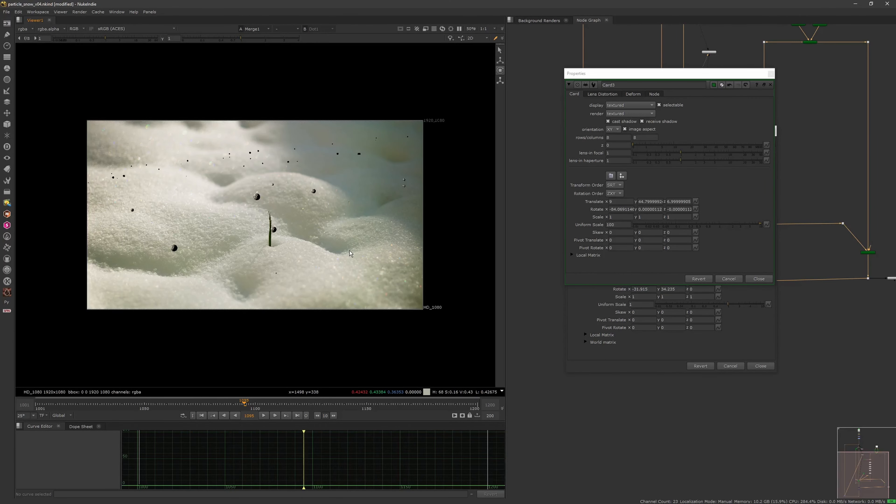
{"action": "key", "text": "Tab"}
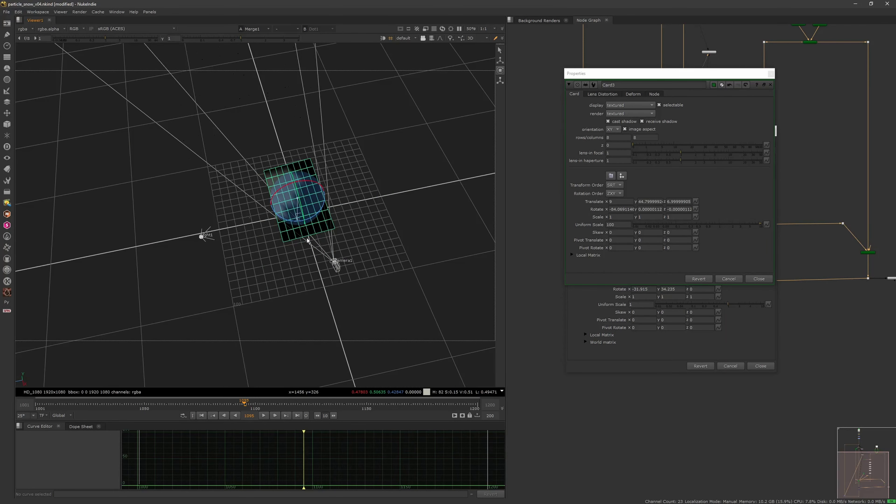
Rotate Light1 slightly to about -31.2, 34.1, -4.9 degrees and compare the composite
{"action": "left_click", "coordinate": [204, 237]}
{"action": "mouse_move", "coordinate": [206, 247]}
{"action": "left_mouse_down", "text": "ctrl"}
{"action": "mouse_move", "coordinate": [210, 254]}
{"action": "mouse_move", "coordinate": [198, 249]}
{"action": "left_mouse_up", "text": "ctrl"}
{"action": "key", "text": "Tab"}
{"action": "key", "text": "Tab"}
Move Light1 in the 3D scene toward the camera's side and check the composite
{"action": "left_click", "coordinate": [218, 237]}
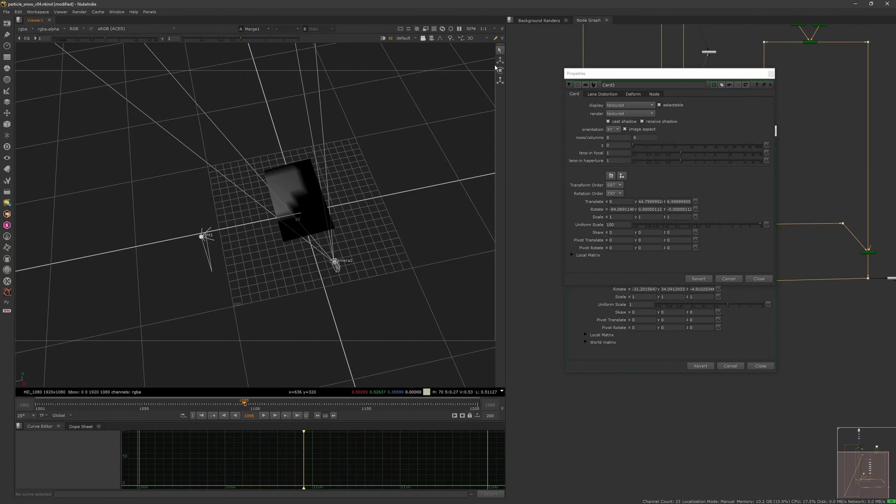
{"action": "key", "text": "w"}
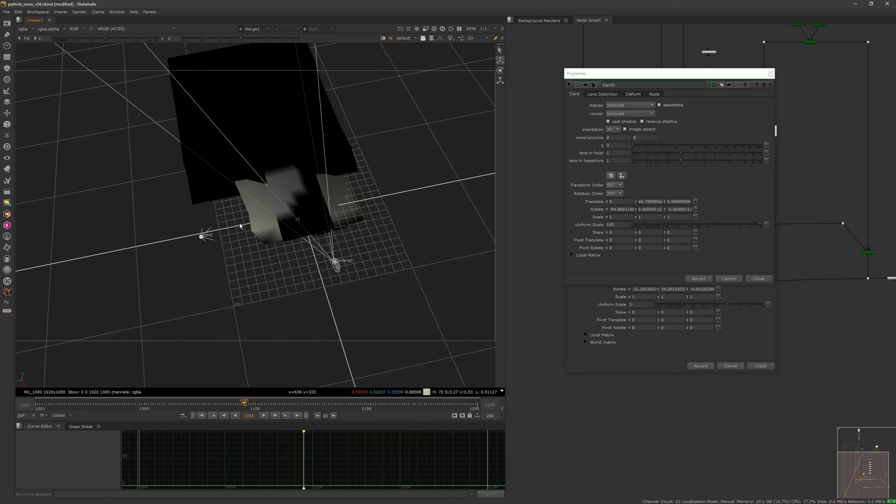
{"action": "left_click", "coordinate": [202, 237]}
{"action": "left_click_drag", "start_coordinate": [216, 254], "coordinate": [236, 263]}
{"action": "key", "text": "Tab"}
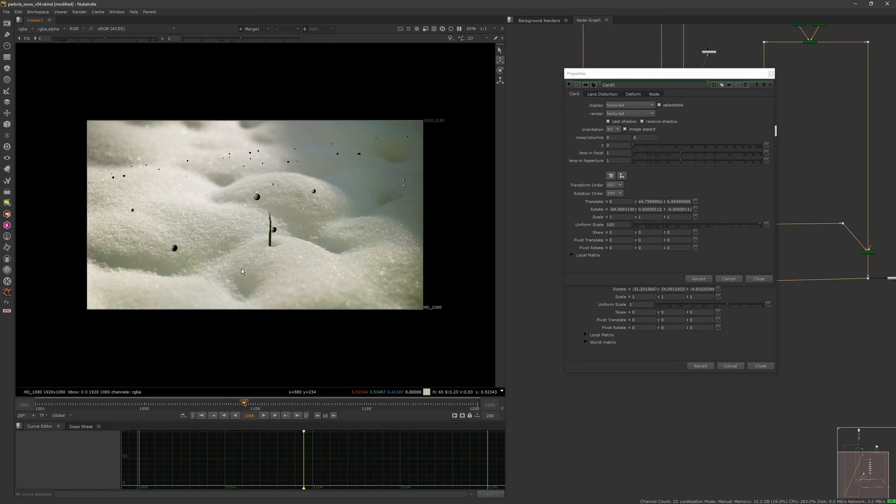
{"action": "key", "text": "Tab"}
Rotate Light1 further to a Y rotation of about 51 degrees while checking the particle shading in the composite
{"action": "left_click", "coordinate": [500, 71]}
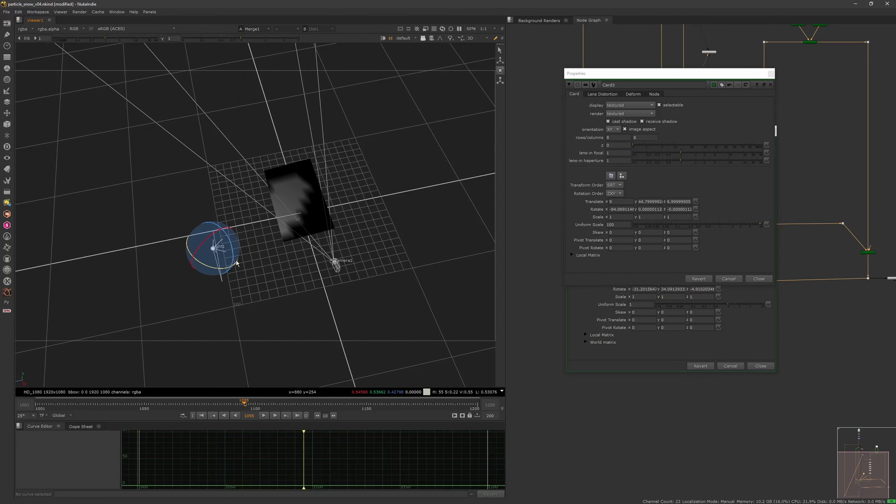
{"action": "left_click_drag", "start_coordinate": [220, 268], "coordinate": [223, 266]}
{"action": "key", "text": "Tab"}
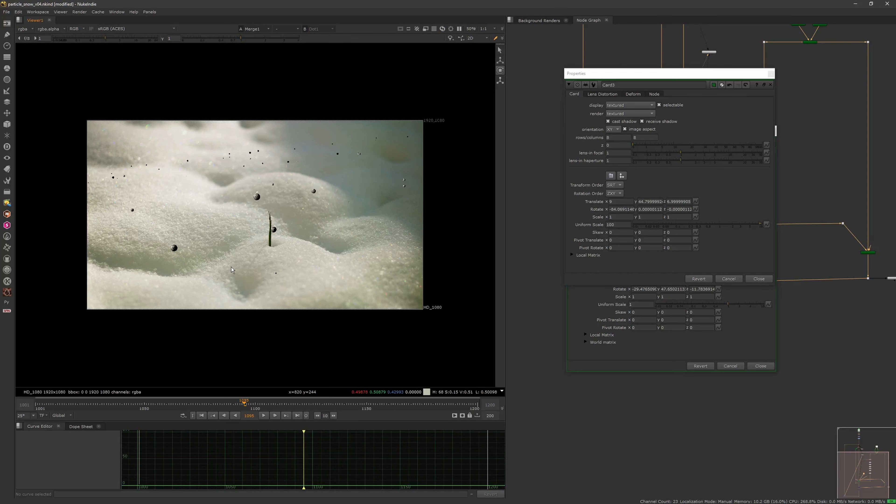
{"action": "key", "text": "Tab"}
{"action": "left_click_drag", "start_coordinate": [221, 269], "coordinate": [226, 268]}
{"action": "key", "text": "Tab"}
{"action": "key", "text": "Tab"}
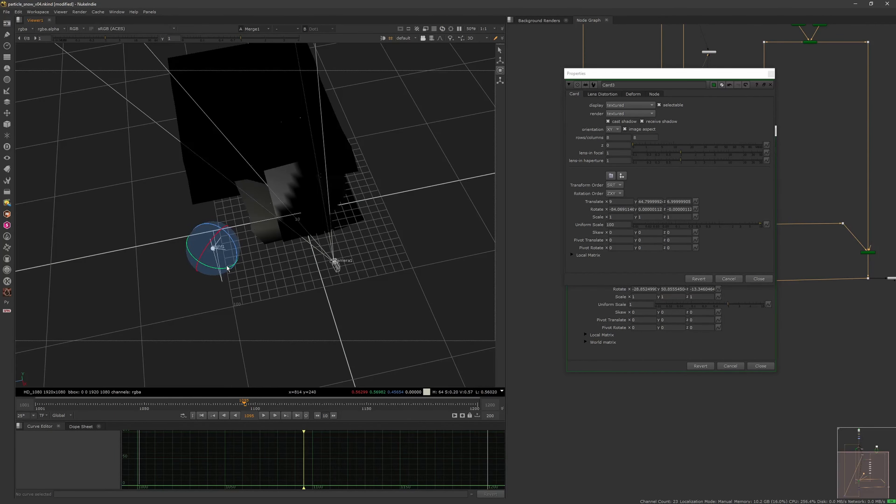
Close the Card3 and Light1 properties and disable the Card3 node
{"action": "middle_click_drag", "start_coordinate": [267, 249], "coordinate": [291, 249], "text": "alt"}
{"action": "left_click_drag", "start_coordinate": [291, 249], "coordinate": [358, 196], "text": "ctrl"}
{"action": "left_click", "coordinate": [355, 180]}
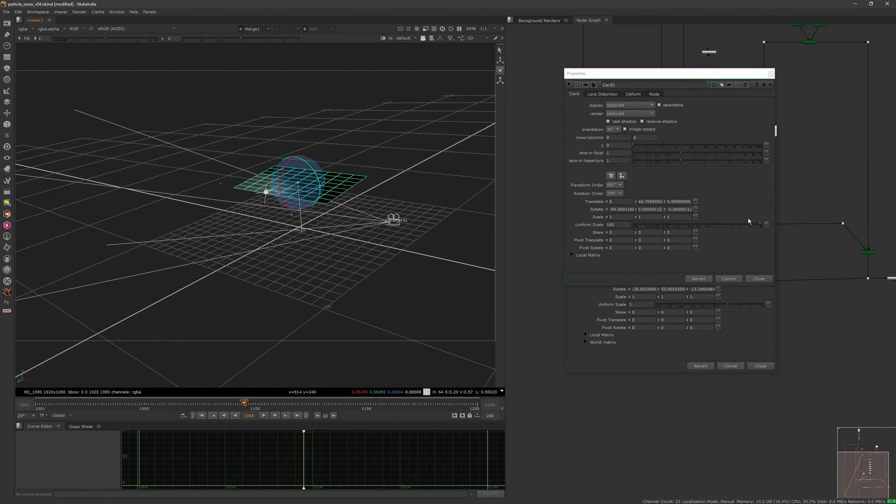
{"action": "left_click", "coordinate": [770, 84]}
{"action": "left_click", "coordinate": [772, 142]}
{"action": "left_click", "coordinate": [746, 200]}
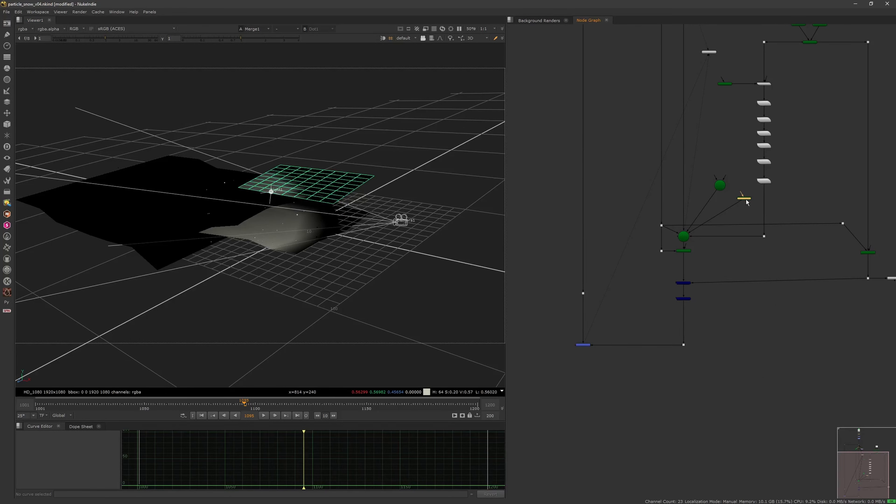
{"action": "key", "text": "d"}
{"action": "left_click", "coordinate": [726, 141]}
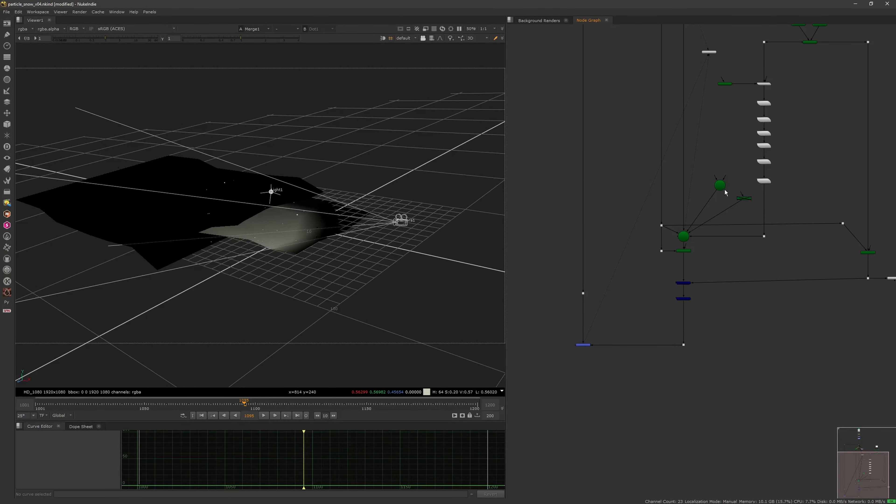
Reopen Light1 and rotate it to about -37.7, 33.9, -3.8 degrees, comparing the 3D view and the composite
{"action": "double_click", "coordinate": [724, 189]}
{"action": "mouse_move", "coordinate": [346, 247]}
{"action": "left_mouse_down", "text": "ctrl"}
{"action": "mouse_move", "coordinate": [291, 311]}
{"action": "mouse_move", "coordinate": [254, 231]}
{"action": "left_mouse_up", "text": "ctrl"}
{"action": "key", "text": "Tab"}
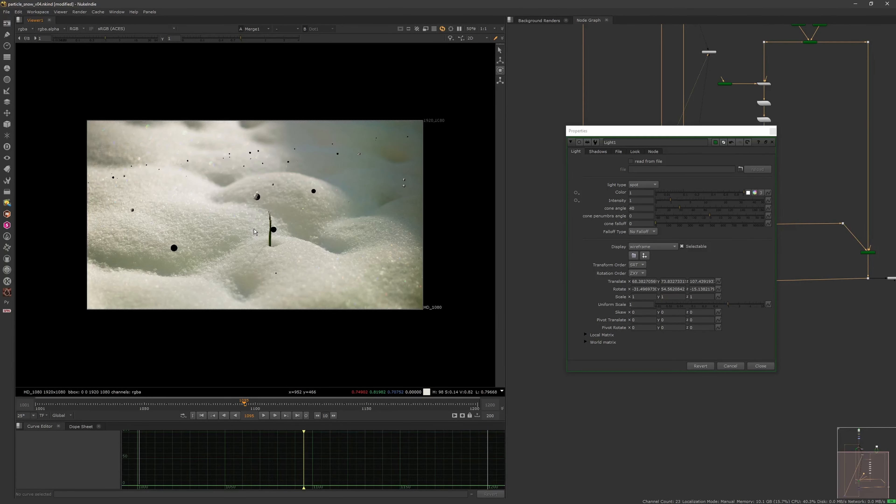
{"action": "key", "text": "Tab"}
{"action": "mouse_move", "coordinate": [257, 237]}
{"action": "left_mouse_down", "text": "ctrl"}
{"action": "mouse_move", "coordinate": [258, 255]}
{"action": "mouse_move", "coordinate": [249, 213]}
{"action": "mouse_move", "coordinate": [247, 233]}
{"action": "left_mouse_up", "text": "ctrl"}
{"action": "key", "text": "Tab"}
{"action": "key", "text": "Tab"}
{"action": "key", "text": "Tab"}
{"action": "key", "text": "Tab"}
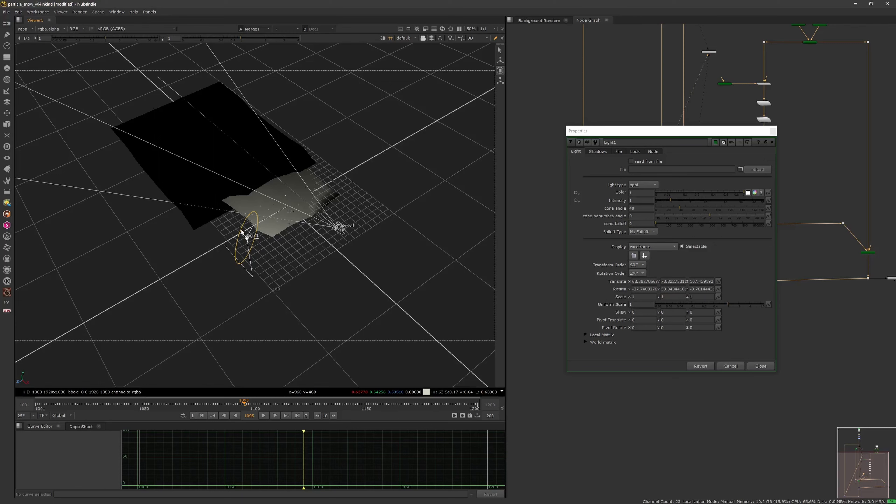
Fine-tune Light1's X rotation to about -37.8 degrees, check the composite and close its properties
{"action": "key", "text": "Tab"}
{"action": "key", "text": "Tab"}
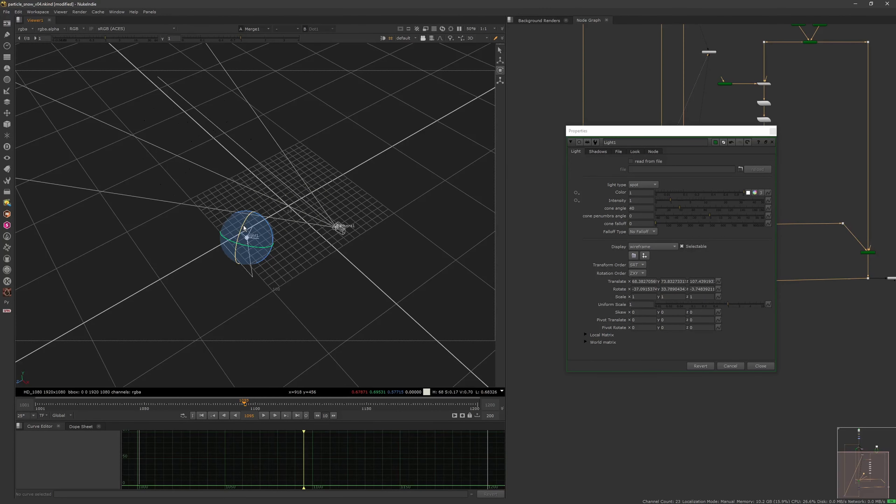
{"action": "left_click_drag", "start_coordinate": [243, 226], "coordinate": [247, 226], "text": "ctrl"}
{"action": "key", "text": "Tab"}
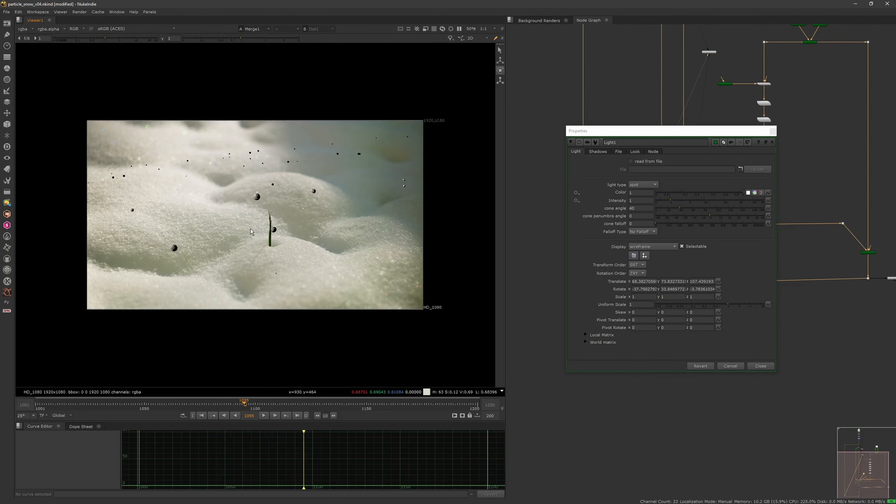
{"action": "left_click", "coordinate": [776, 152]}
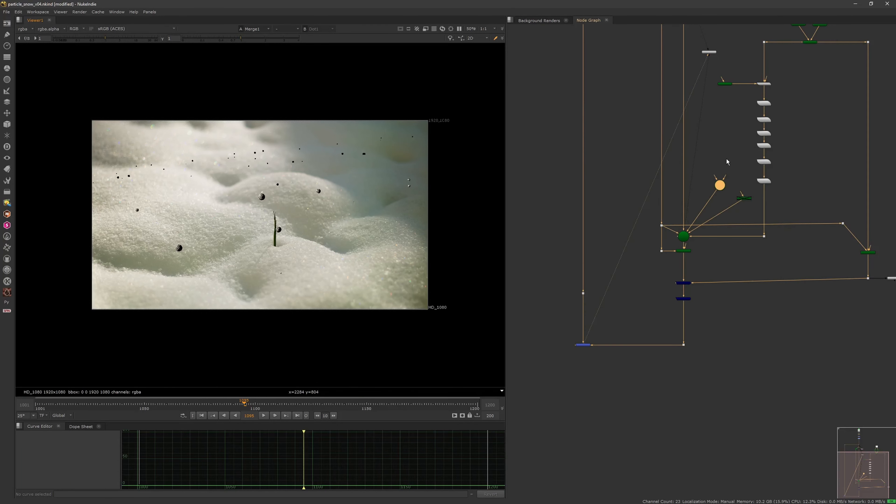
Add a second Light node and connect it to the Scene node
{"action": "key", "text": "Tab"}
{"action": "type", "text": "light"}
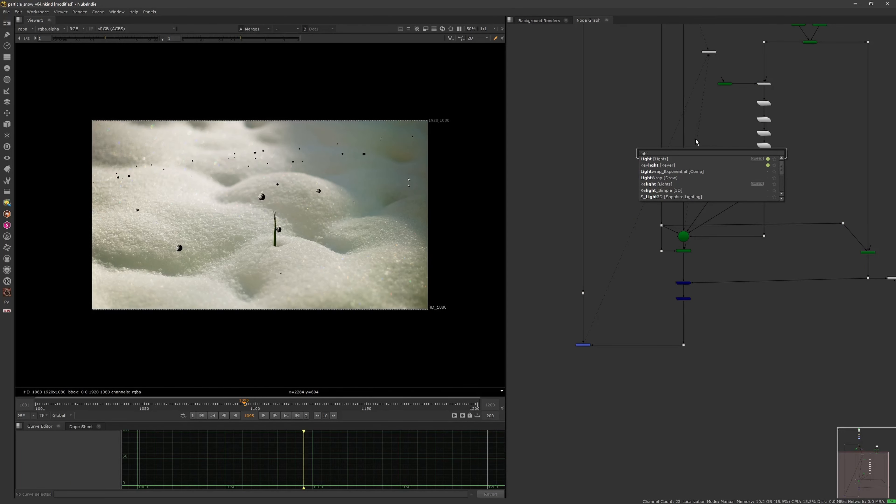
{"action": "left_click", "coordinate": [661, 160]}
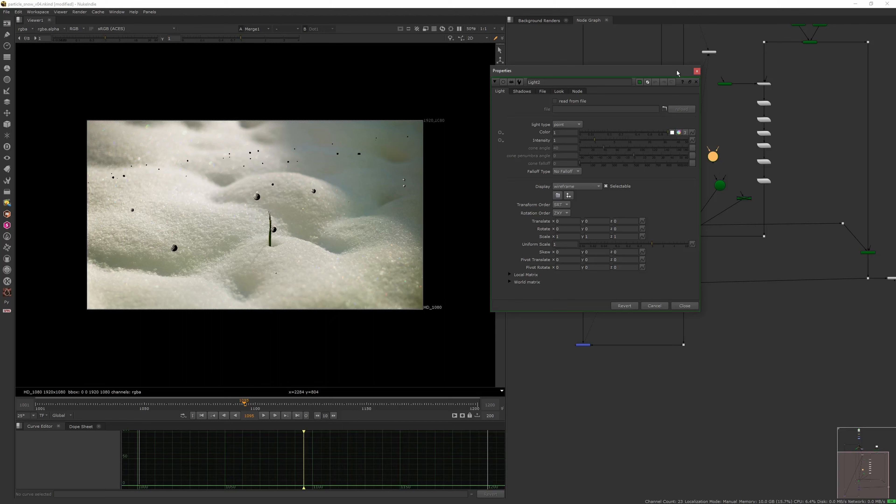
{"action": "middle_click_drag", "start_coordinate": [718, 181], "coordinate": [761, 151]}
{"action": "left_click_drag", "start_coordinate": [759, 141], "coordinate": [727, 207]}
Try Light2 as a directional light with X and Y rotations of 45 and view it in the 3D scene
{"action": "left_click", "coordinate": [579, 124]}
{"action": "left_click", "coordinate": [580, 133]}
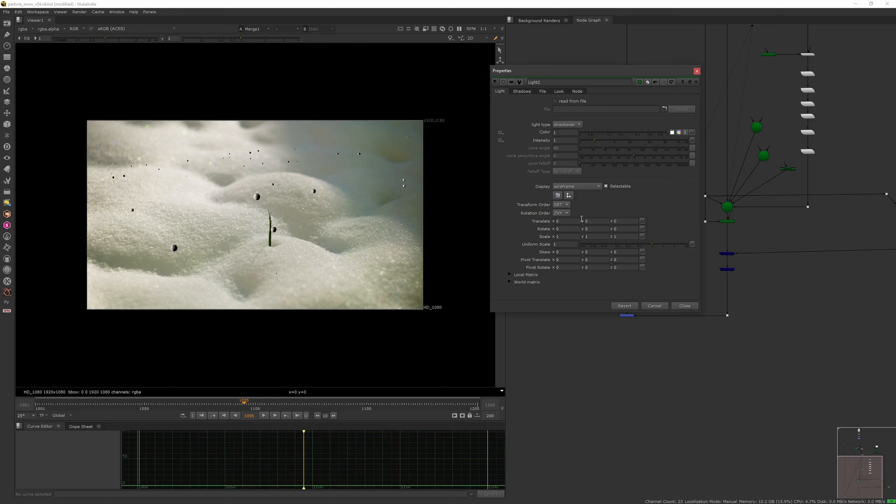
{"action": "left_click", "coordinate": [562, 230]}
{"action": "type", "text": "45"}
{"action": "key", "text": "Return"}
{"action": "key", "text": "Tab"}
{"action": "type", "text": "45"}
{"action": "key", "text": "Return"}
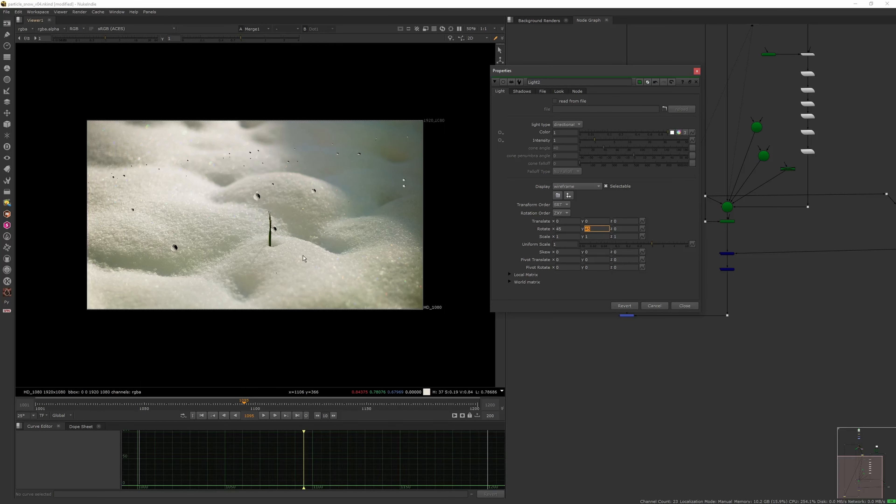
{"action": "key", "text": "Tab"}
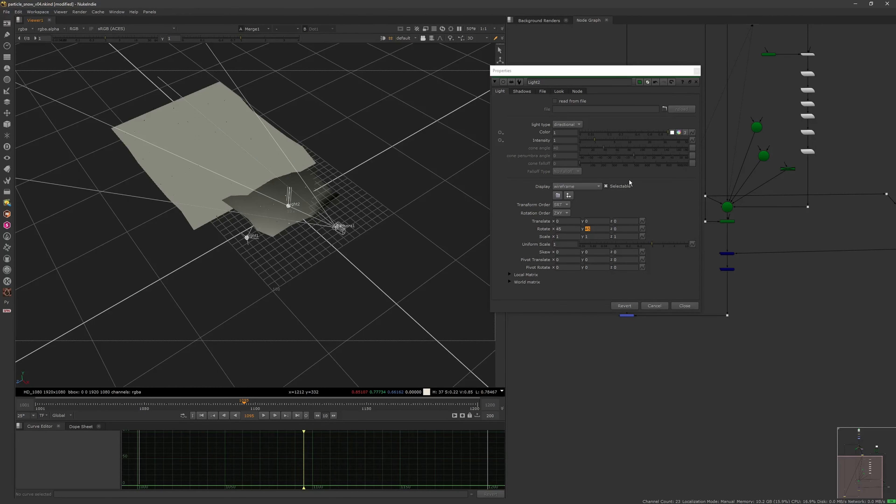
Reset Light2's X and Y rotations to 0
{"action": "left_click", "coordinate": [590, 230]}
{"action": "double_click", "coordinate": [591, 231]}
{"action": "type", "text": "0"}
{"action": "key", "text": "Return"}
{"action": "scroll", "coordinate": [368, 226], "scroll_direction": "down", "scroll_amount": 2}
{"action": "left_click_drag", "start_coordinate": [368, 225], "coordinate": [226, 152], "text": "ctrl"}
{"action": "left_click", "coordinate": [557, 228]}
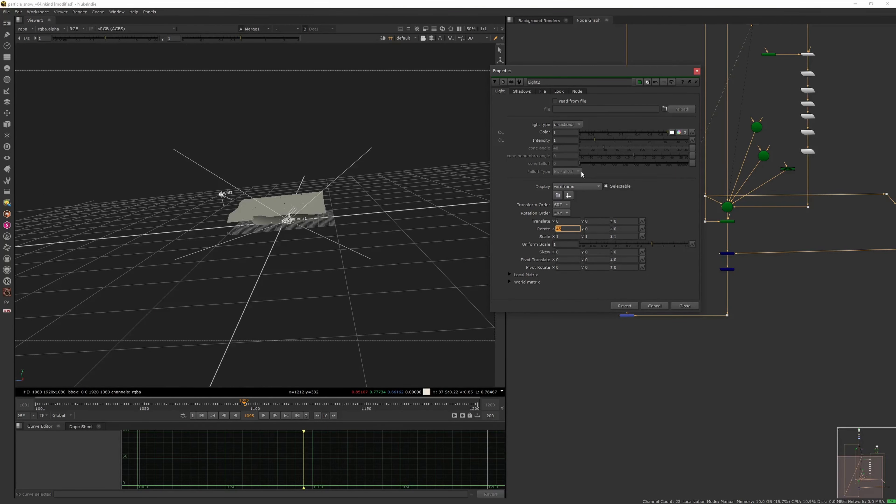
{"action": "type", "text": "0"}
{"action": "key", "text": "Return"}
{"action": "left_click_drag", "start_coordinate": [332, 232], "coordinate": [333, 300], "text": "ctrl"}
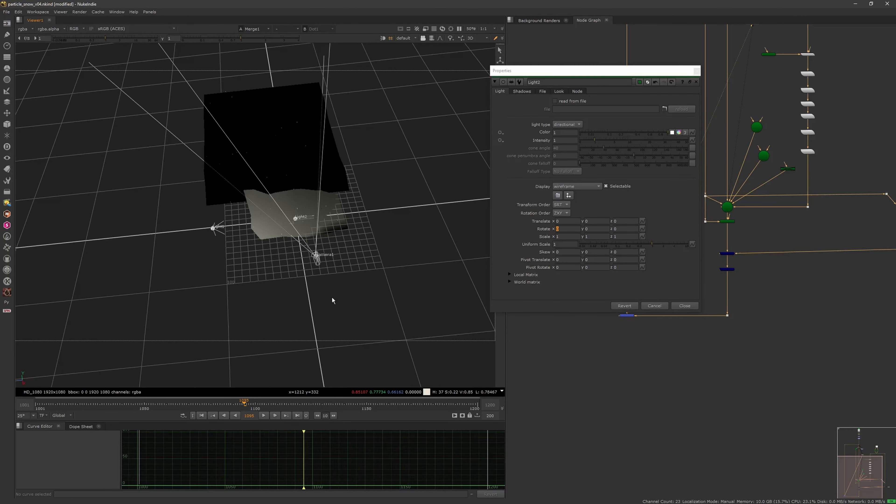
Check Light2's shadow settings and set its light type to point
{"action": "left_click", "coordinate": [522, 91]}
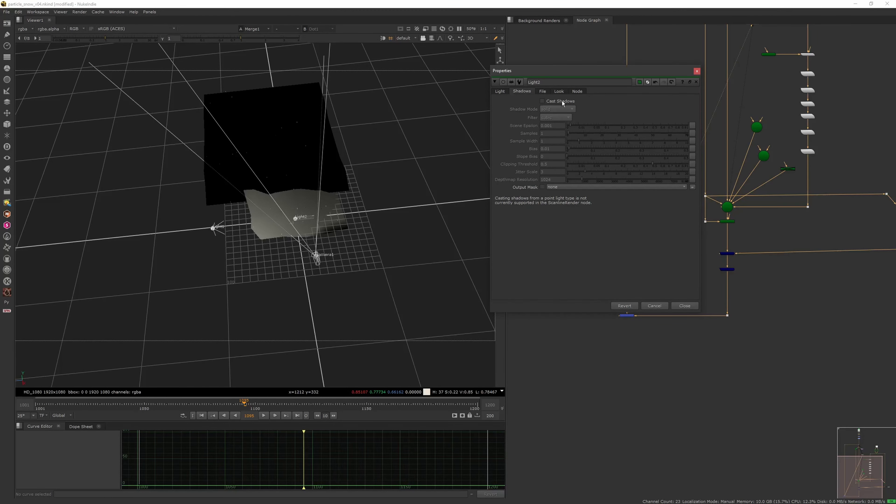
{"action": "left_click", "coordinate": [501, 91]}
{"action": "scroll", "coordinate": [297, 216], "scroll_direction": "up", "scroll_amount": 4}
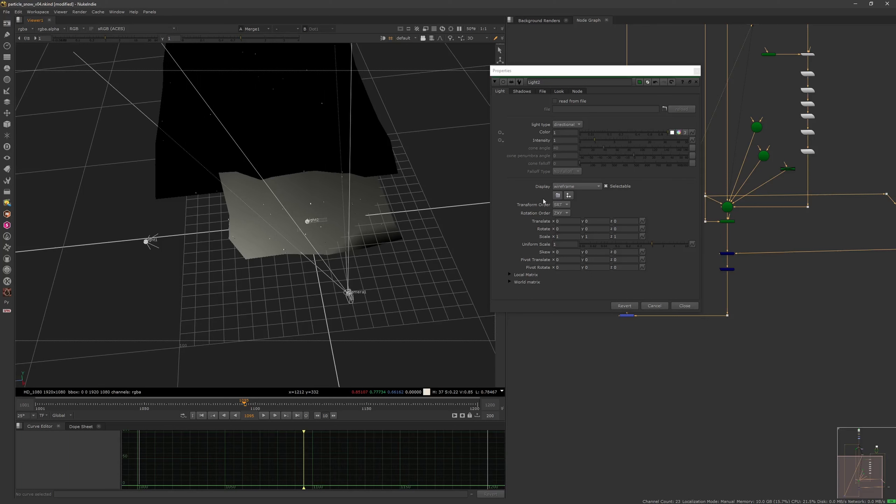
{"action": "left_click", "coordinate": [566, 124]}
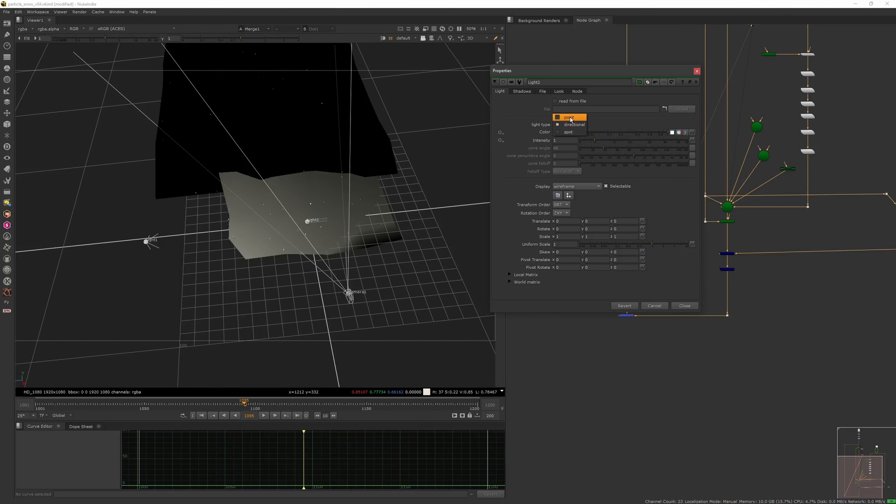
{"action": "left_click", "coordinate": [565, 117]}
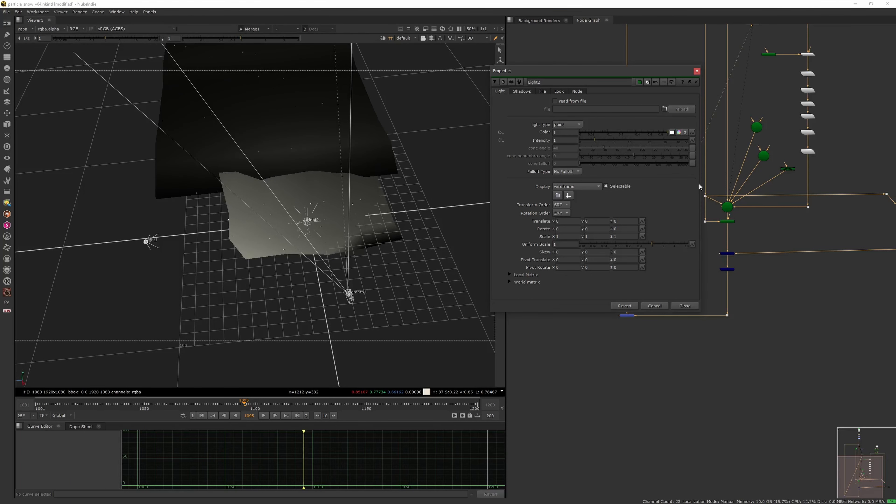
Move Light2 up to Y 14 in the 3D scene and check the particle lighting in the 2D render
{"action": "scroll", "coordinate": [755, 134], "scroll_direction": "up", "scroll_amount": 2}
{"action": "left_click", "coordinate": [757, 128]}
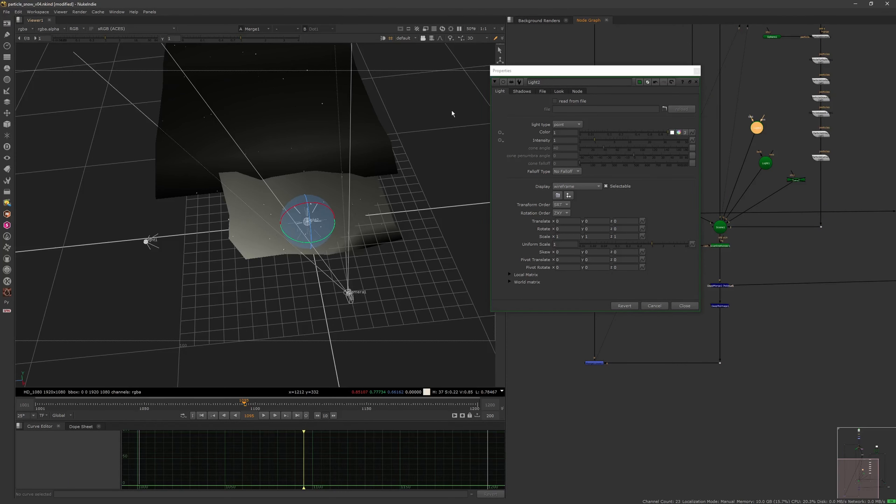
{"action": "left_click_drag", "start_coordinate": [550, 71], "coordinate": [589, 74]}
{"action": "left_click_drag", "start_coordinate": [307, 207], "coordinate": [274, 201]}
{"action": "key", "text": "Tab"}
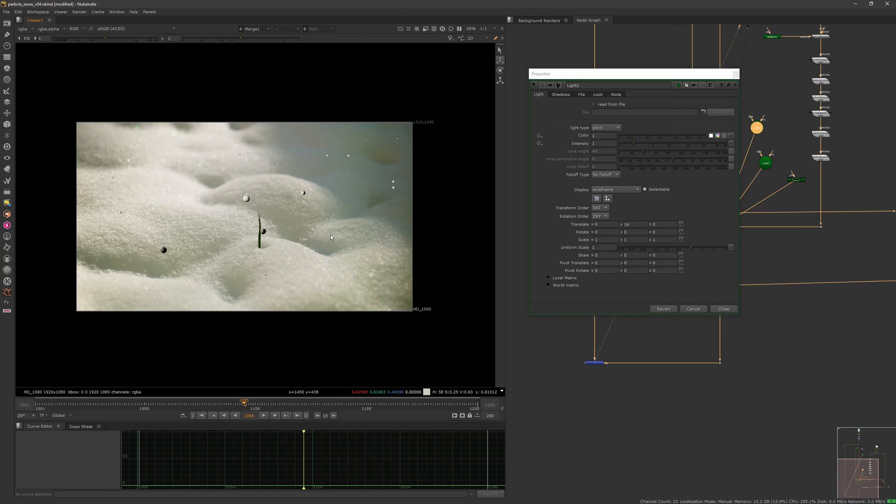
{"action": "key", "text": "Tab"}
{"action": "key", "text": "Tab"}
{"action": "key", "text": "Tab"}
Move Light2 sideways to X 73.5 and set its intensity to 0.65
{"action": "left_click_drag", "start_coordinate": [168, 184], "coordinate": [256, 335], "text": "ctrl"}
{"action": "left_click_drag", "start_coordinate": [274, 237], "coordinate": [270, 284]}
{"action": "key", "text": "Tab"}
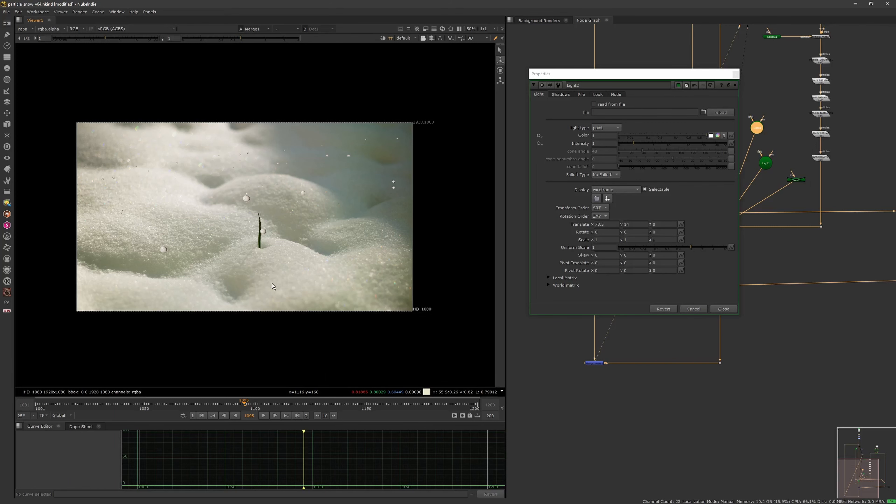
{"action": "key", "text": "Tab"}
{"action": "key", "text": "Tab"}
{"action": "left_click_drag", "start_coordinate": [632, 144], "coordinate": [631, 143]}
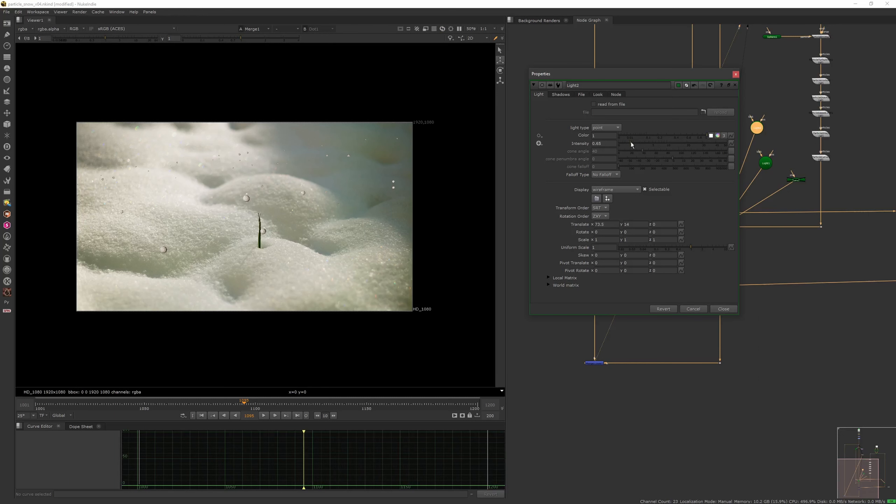
{"action": "left_click", "coordinate": [735, 74]}
Set the rows of Sphere1, which feeds the particle emitter, to 10
{"action": "left_click", "coordinate": [769, 103]}
{"action": "middle_click_drag", "start_coordinate": [770, 102], "coordinate": [695, 150]}
{"action": "scroll", "coordinate": [689, 134], "scroll_direction": "up", "scroll_amount": 2}
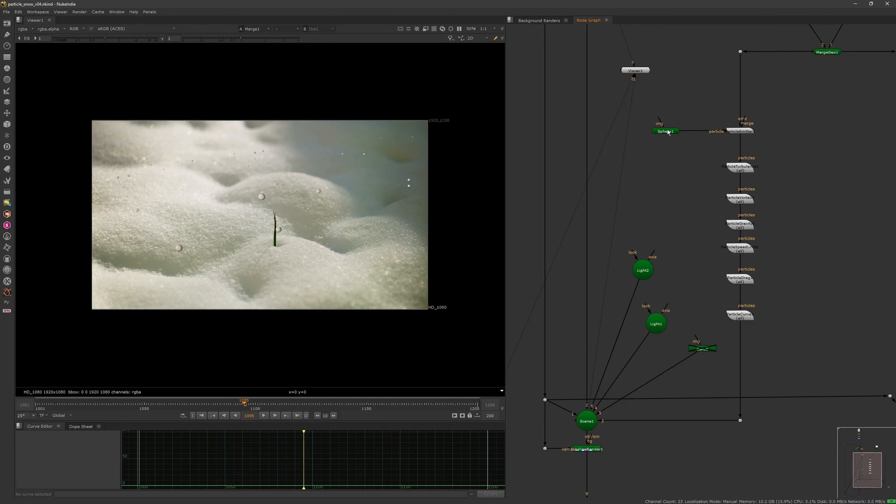
{"action": "double_click", "coordinate": [665, 136]}
{"action": "left_click", "coordinate": [458, 259]}
{"action": "type", "text": "10"}
{"action": "key", "text": "Tab"}
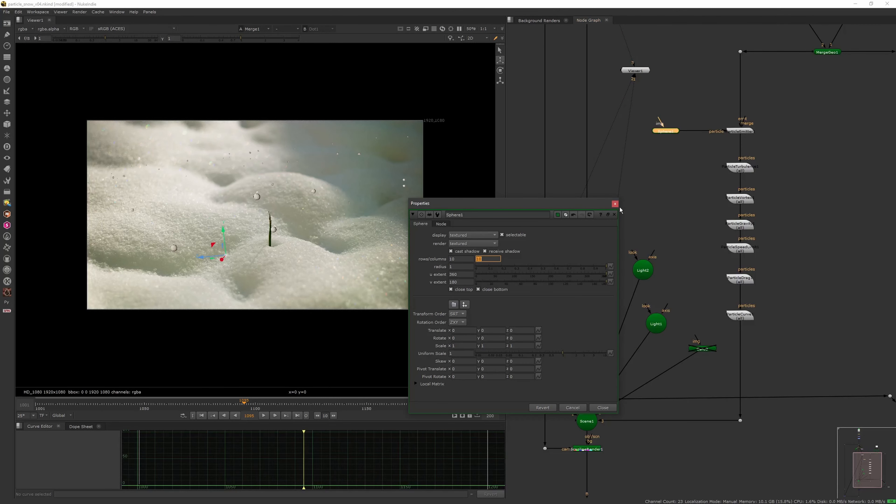
Set the antialiasing of ScanlineRender1 to high
{"action": "middle_click_drag", "start_coordinate": [594, 451], "coordinate": [661, 301]}
{"action": "double_click", "coordinate": [660, 299]}
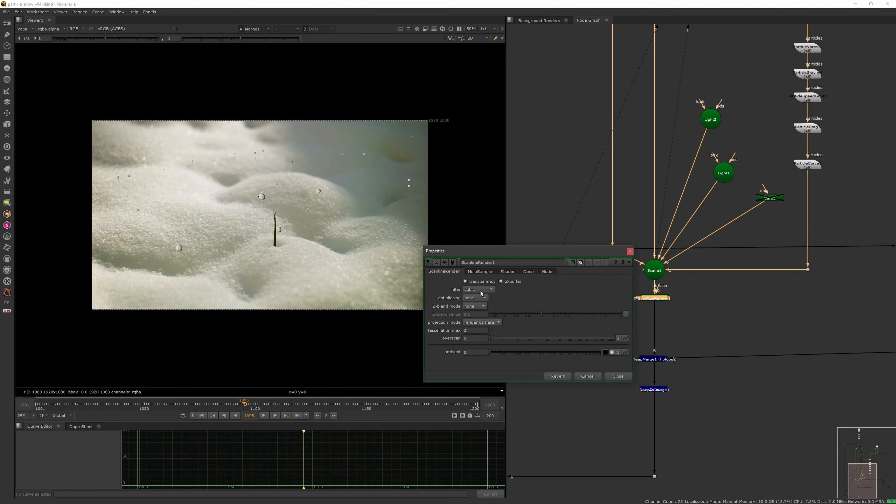
{"action": "left_click", "coordinate": [476, 298]}
{"action": "left_click", "coordinate": [490, 317]}
{"action": "scroll", "coordinate": [231, 170], "scroll_direction": "up", "scroll_amount": 1}
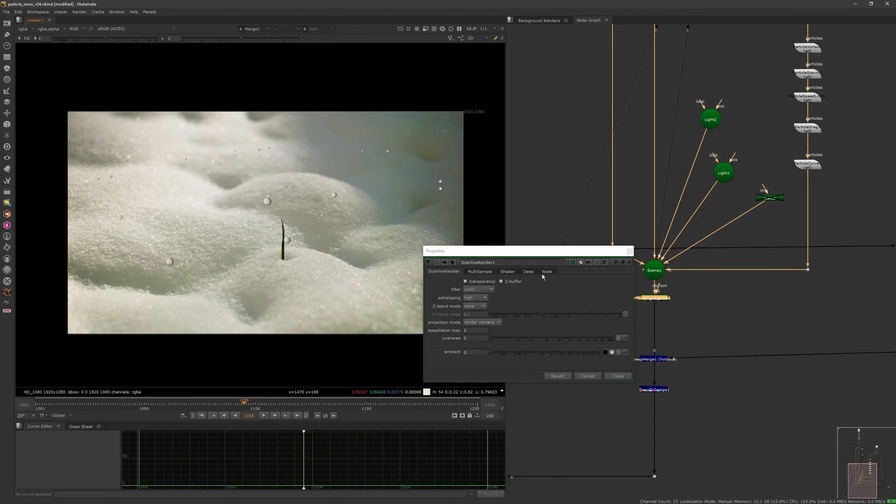
{"action": "left_click", "coordinate": [629, 251]}
{"action": "left_click", "coordinate": [649, 243]}
Move Sphere1 closer to the particle emitter and add an ApplyMaterial node beside the end of the particle chain
{"action": "middle_click_drag", "start_coordinate": [710, 220], "coordinate": [702, 257]}
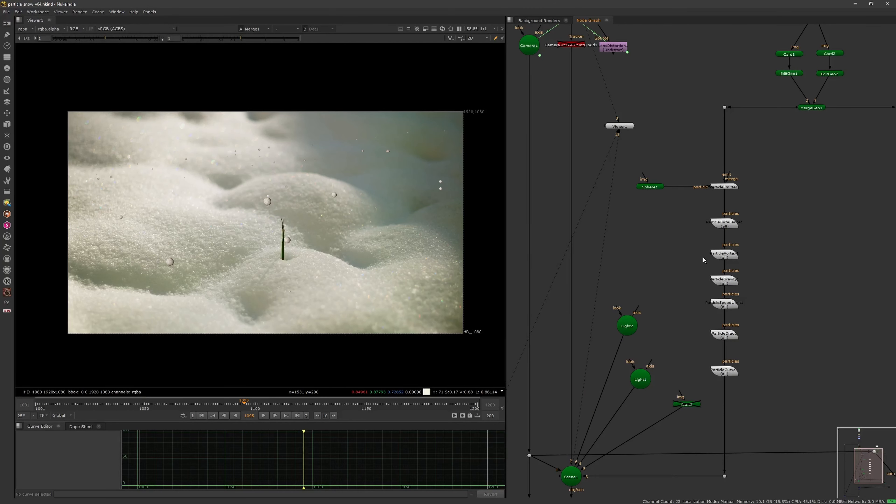
{"action": "left_click_drag", "start_coordinate": [656, 189], "coordinate": [678, 188]}
{"action": "key", "text": "Tab"}
{"action": "type", "text": "apply"}
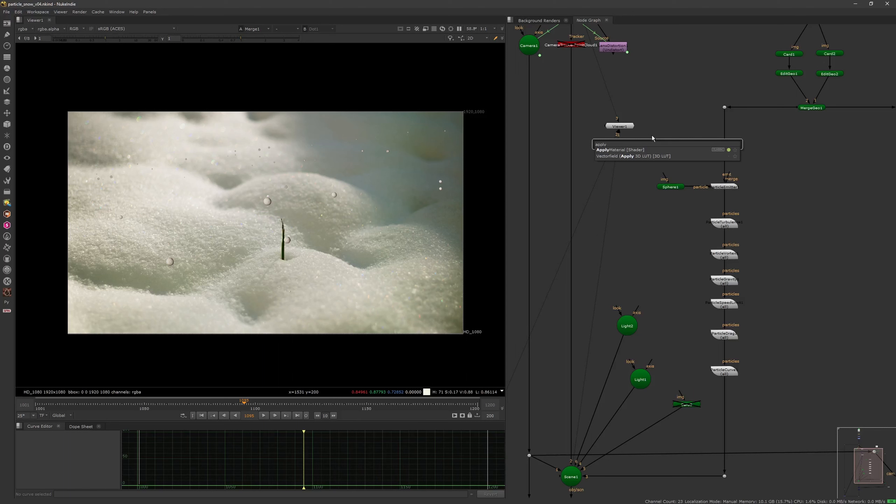
{"action": "key", "text": "Return"}
{"action": "left_click", "coordinate": [712, 185]}
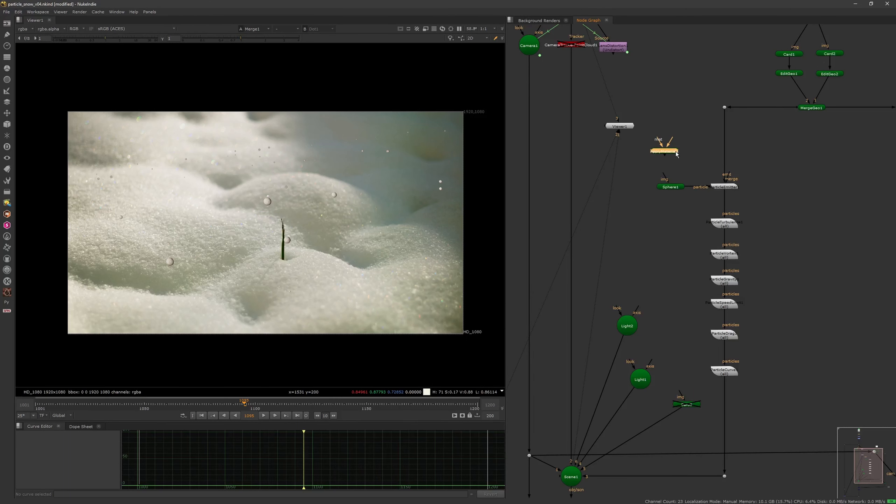
{"action": "left_click_drag", "start_coordinate": [664, 152], "coordinate": [804, 300]}
{"action": "middle_click_drag", "start_coordinate": [809, 352], "coordinate": [771, 202]}
{"action": "left_click", "coordinate": [772, 203]}
{"action": "left_click_drag", "start_coordinate": [767, 152], "coordinate": [749, 260]}
Insert ApplyMaterial1 below ParticleCurve1 and connect a new Phong shader to its material input
{"action": "left_click", "coordinate": [779, 185]}
{"action": "key", "text": "Tab"}
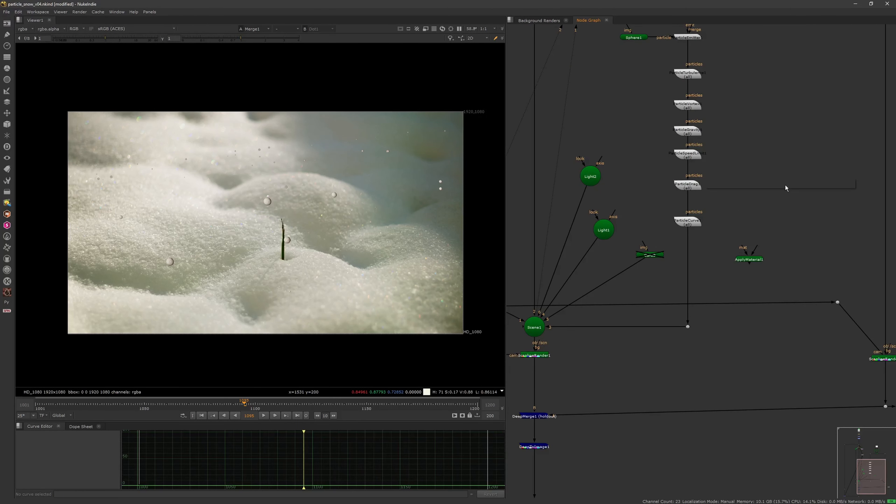
{"action": "type", "text": "phon"}
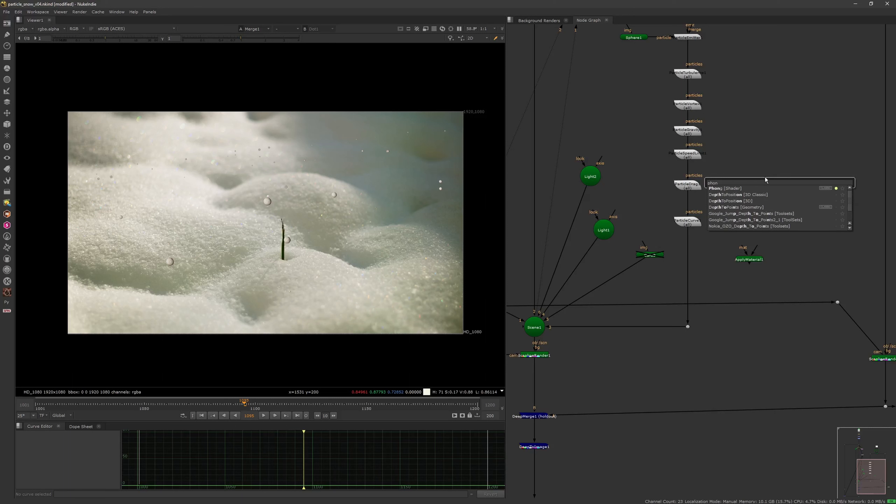
{"action": "key", "text": "Return"}
{"action": "left_click", "coordinate": [761, 244]}
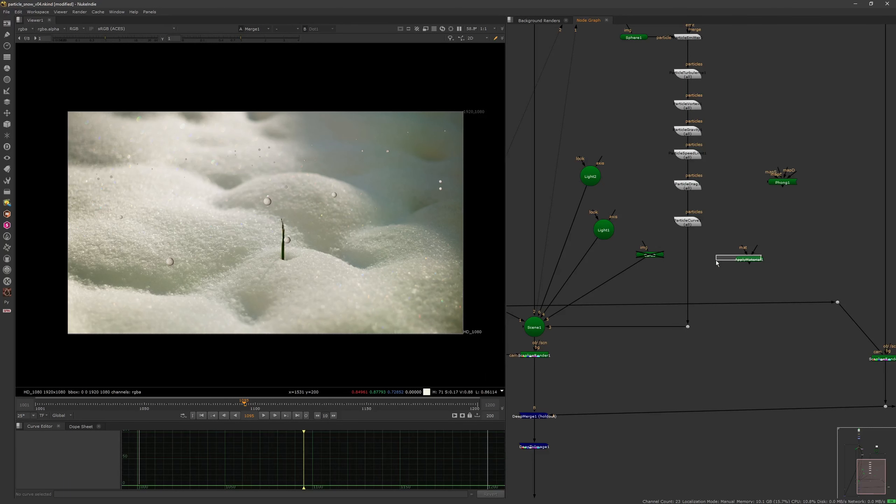
{"action": "mouse_move", "coordinate": [743, 261]}
{"action": "left_mouse_down"}
{"action": "mouse_move", "coordinate": [681, 264]}
{"action": "mouse_move", "coordinate": [771, 185]}
{"action": "mouse_move", "coordinate": [763, 265]}
{"action": "left_mouse_up"}
{"action": "left_click", "coordinate": [772, 216]}
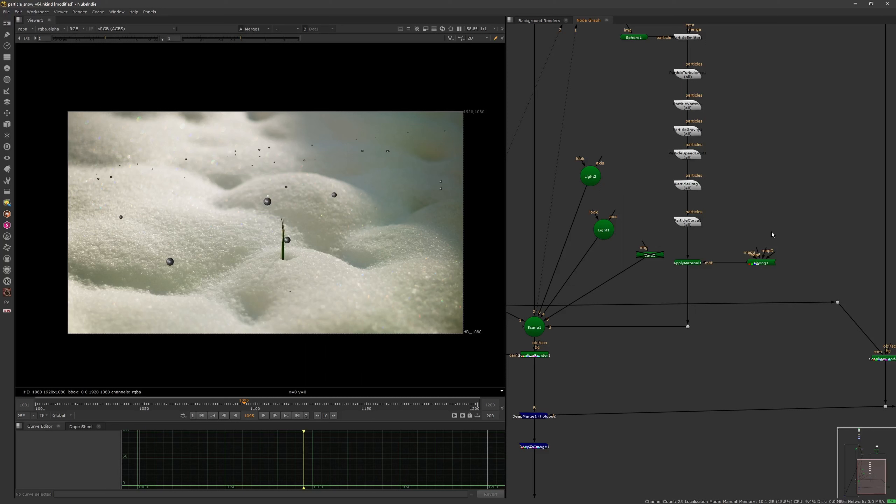
Delete the Phong shader and connect a new BasicMaterial node to ApplyMaterial1's material input instead
{"action": "left_click", "coordinate": [767, 266]}
{"action": "key", "text": "Delete"}
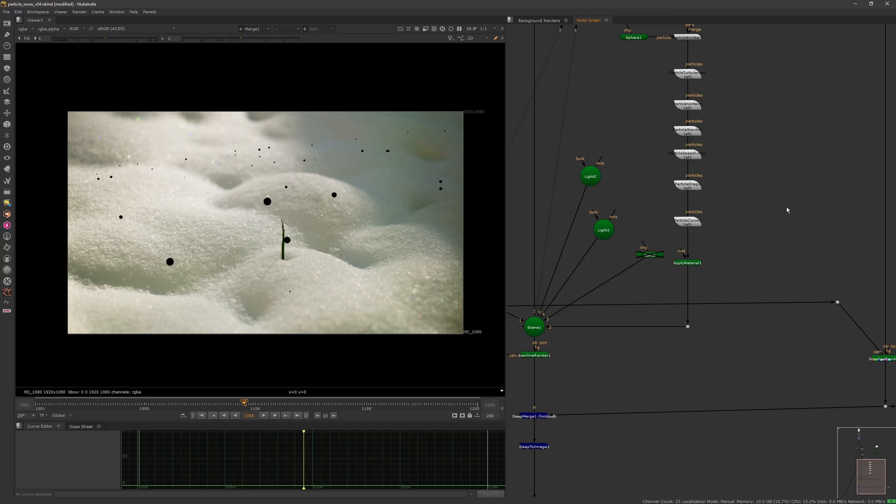
{"action": "key", "text": "Tab"}
{"action": "type", "text": "basic"}
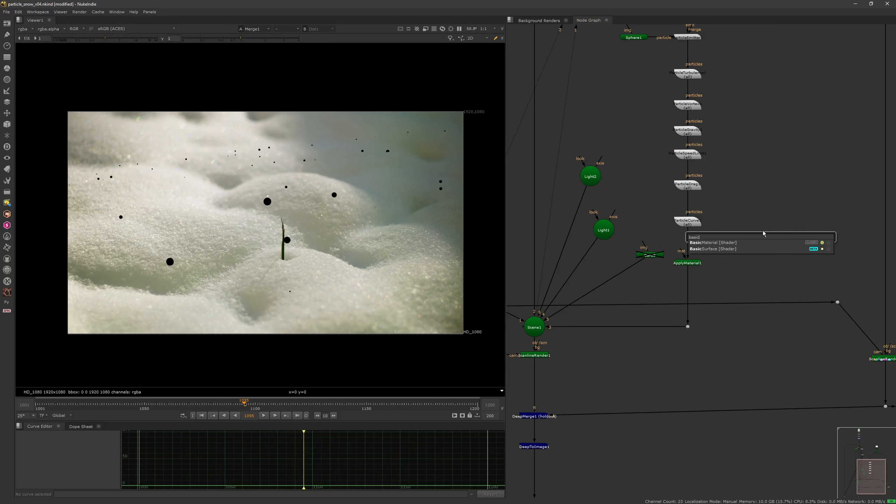
{"action": "left_click", "coordinate": [729, 243]}
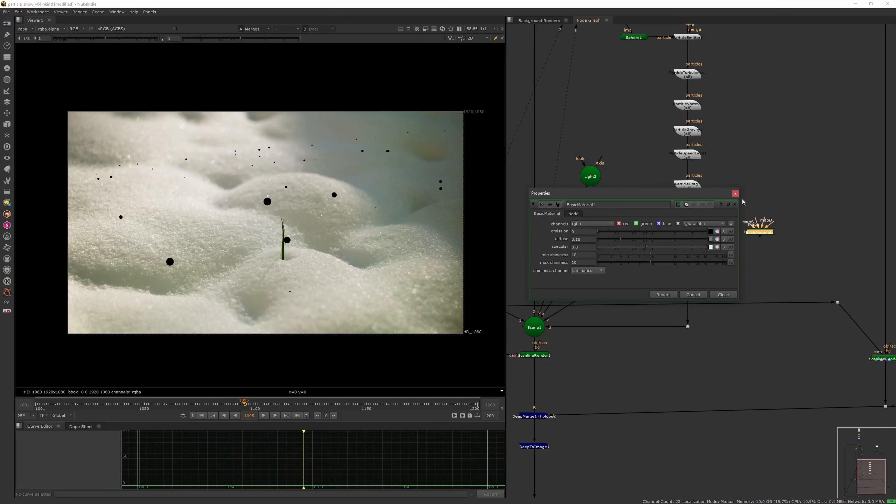
{"action": "left_click", "coordinate": [735, 193]}
{"action": "mouse_move", "coordinate": [689, 252]}
{"action": "left_mouse_down"}
{"action": "mouse_move", "coordinate": [754, 232]}
{"action": "mouse_move", "coordinate": [750, 266]}
{"action": "left_mouse_up"}
Set BasicMaterial1's diffuse to 0.74, specular to 1.52, min shininess to 2.65 and max shininess to 7.1, and save the script
{"action": "double_click", "coordinate": [750, 263]}
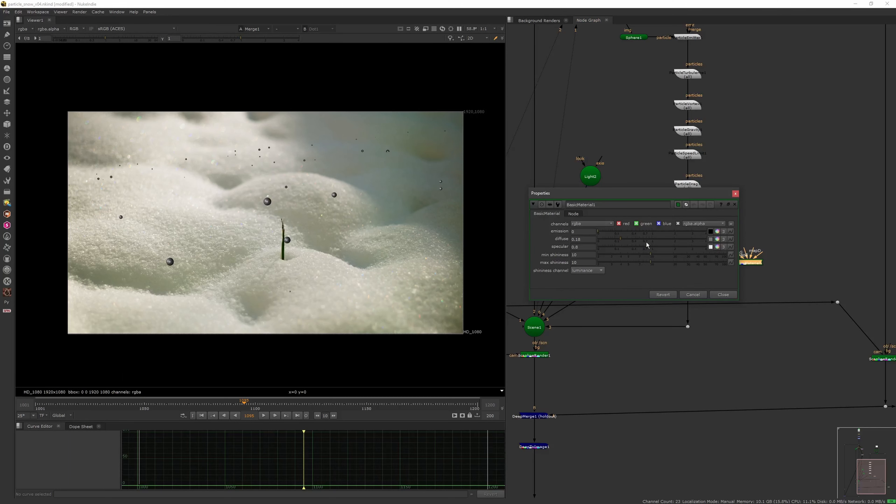
{"action": "left_click_drag", "start_coordinate": [645, 247], "coordinate": [689, 247]}
{"action": "left_click_drag", "start_coordinate": [631, 239], "coordinate": [646, 263]}
{"action": "left_click_drag", "start_coordinate": [622, 255], "coordinate": [640, 262]}
{"action": "left_click", "coordinate": [607, 255]}
{"action": "left_click", "coordinate": [735, 193]}
{"action": "key", "text": "ctrl+s"}
Go to frame 1104 and lower the end point of ParticleCurve1's size curve to about 0.35
{"action": "scroll", "coordinate": [735, 217], "scroll_direction": "down", "scroll_amount": 3}
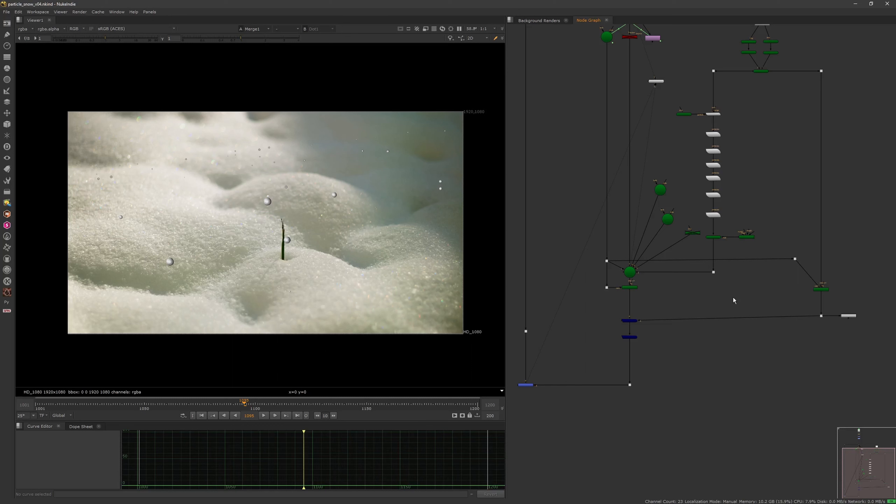
{"action": "left_click_drag", "start_coordinate": [136, 406], "coordinate": [264, 408]}
{"action": "middle_click_drag", "start_coordinate": [746, 142], "coordinate": [730, 212]}
{"action": "scroll", "coordinate": [730, 212], "scroll_direction": "up", "scroll_amount": 3}
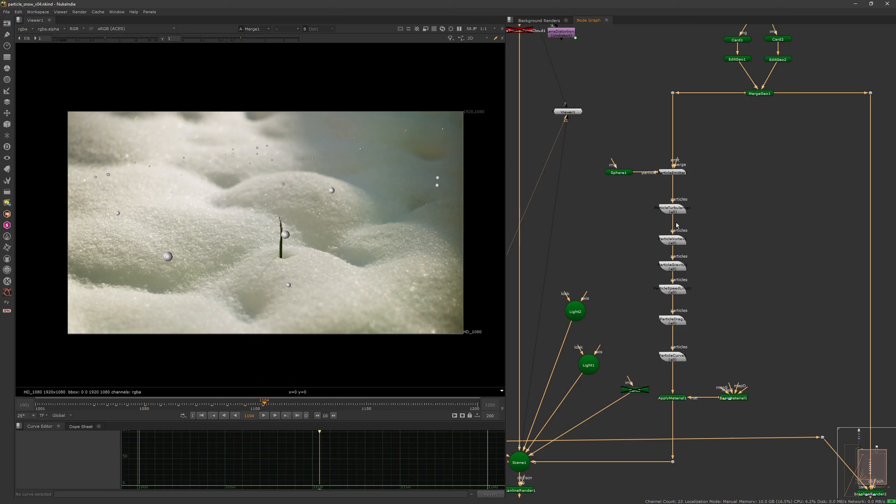
{"action": "double_click", "coordinate": [678, 361]}
{"action": "left_click", "coordinate": [658, 269]}
{"action": "left_click_drag", "start_coordinate": [658, 271], "coordinate": [659, 306]}
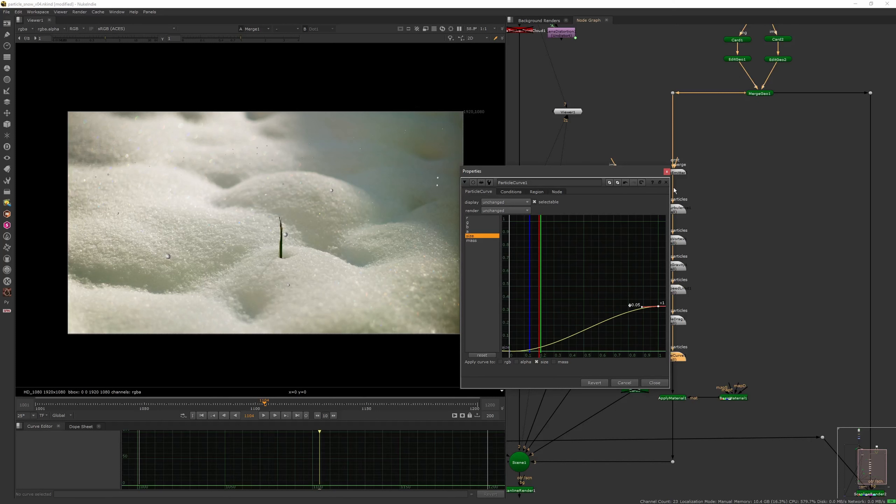
{"action": "left_click", "coordinate": [667, 172]}
Increase BasicMaterial1's specular, reduce its max shininess, and save the script
{"action": "scroll", "coordinate": [685, 241], "scroll_direction": "down", "scroll_amount": 5}
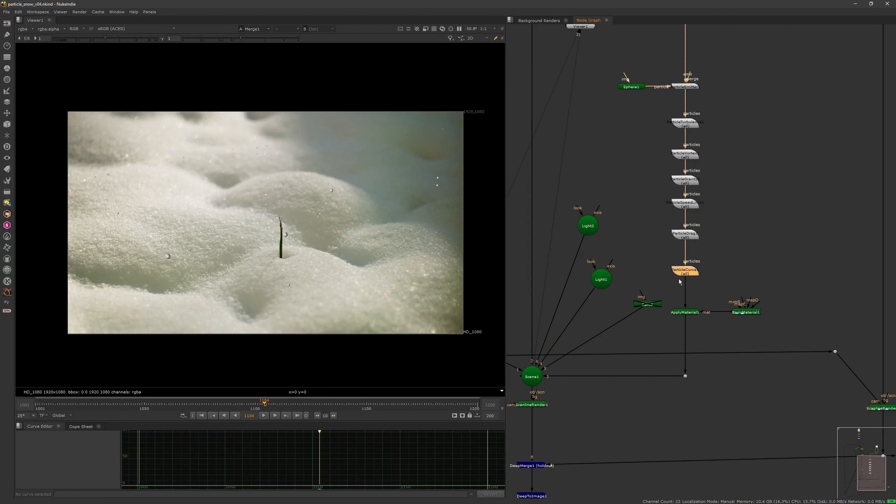
{"action": "scroll", "coordinate": [673, 256], "scroll_direction": "up", "scroll_amount": 5}
{"action": "double_click", "coordinate": [716, 208]}
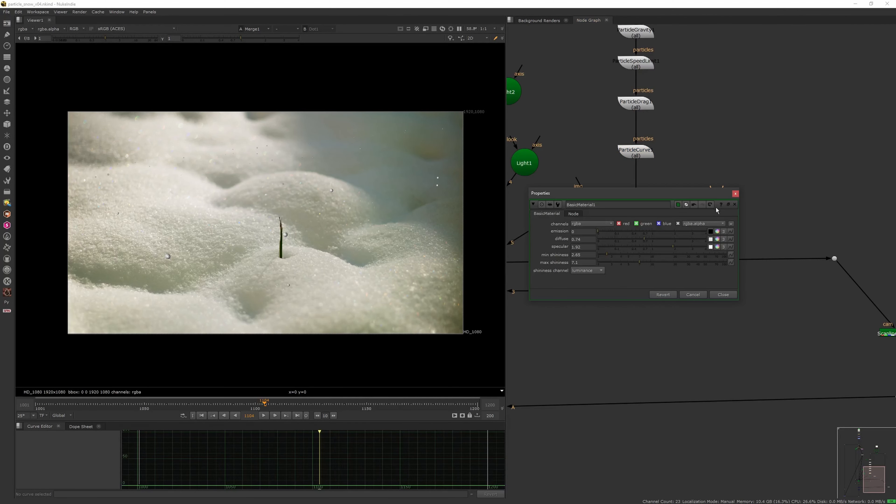
{"action": "left_click_drag", "start_coordinate": [673, 246], "coordinate": [690, 249]}
{"action": "left_click_drag", "start_coordinate": [696, 249], "coordinate": [694, 249]}
{"action": "mouse_move", "coordinate": [643, 261]}
{"action": "left_mouse_down"}
{"action": "mouse_move", "coordinate": [626, 268]}
{"action": "mouse_move", "coordinate": [683, 263]}
{"action": "mouse_move", "coordinate": [635, 265]}
{"action": "left_mouse_up"}
{"action": "left_click", "coordinate": [734, 203]}
{"action": "key", "text": "ctrl+s"}
Add a ZDefocus node and insert it directly below DeepToImage1, keeping its default settings
{"action": "middle_click_drag", "start_coordinate": [711, 234], "coordinate": [702, 230]}
{"action": "middle_click_drag", "start_coordinate": [660, 304], "coordinate": [666, 272]}
{"action": "scroll", "coordinate": [666, 272], "scroll_direction": "down", "scroll_amount": 6}
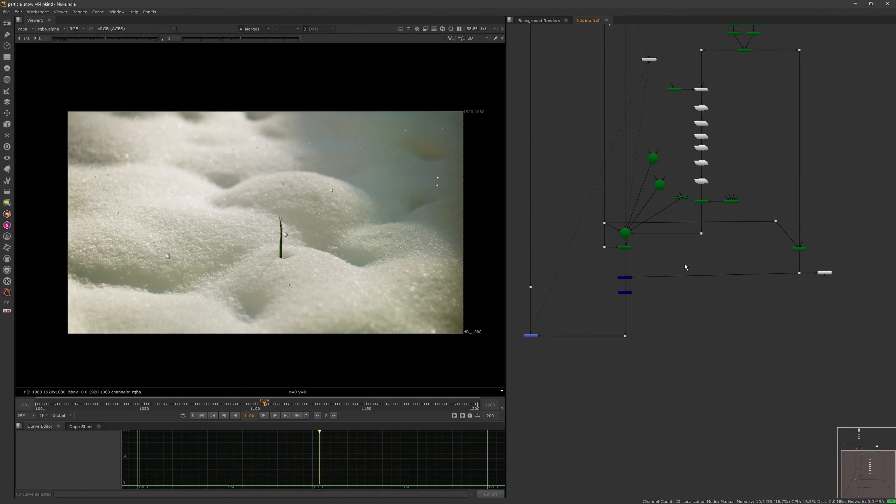
{"action": "scroll", "coordinate": [663, 295], "scroll_direction": "up", "scroll_amount": 5}
{"action": "key", "text": "Tab"}
{"action": "type", "text": "zde"}
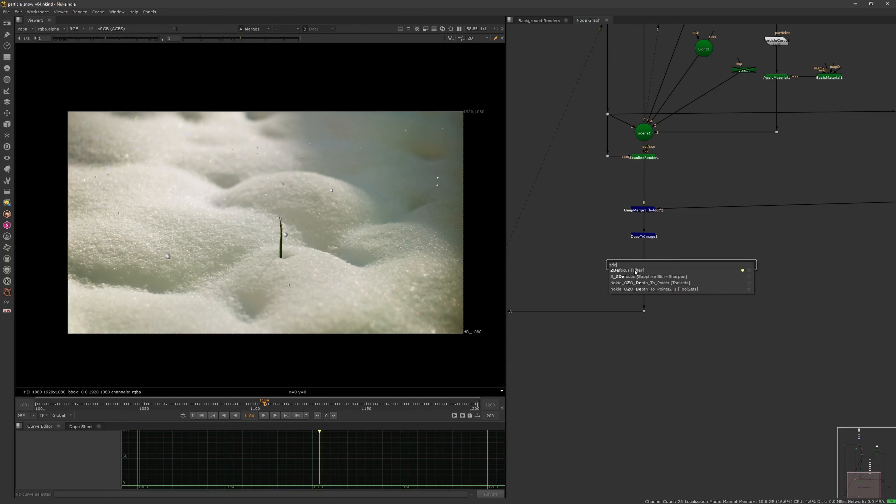
{"action": "left_click", "coordinate": [635, 270]}
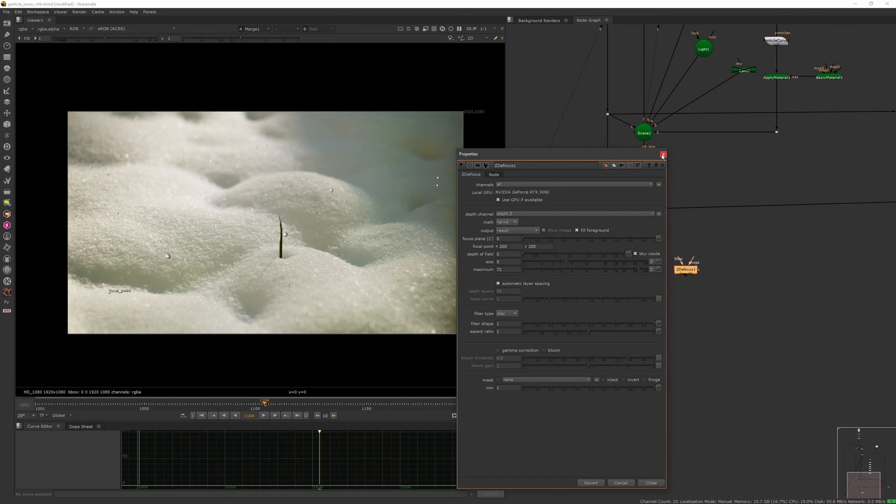
{"action": "left_click", "coordinate": [663, 156]}
{"action": "left_click_drag", "start_coordinate": [690, 270], "coordinate": [649, 279]}
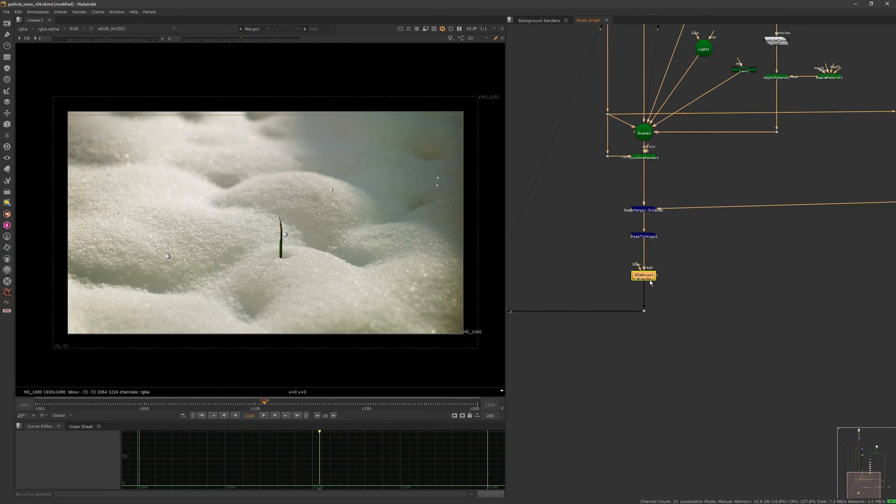
{"action": "double_click", "coordinate": [650, 279]}
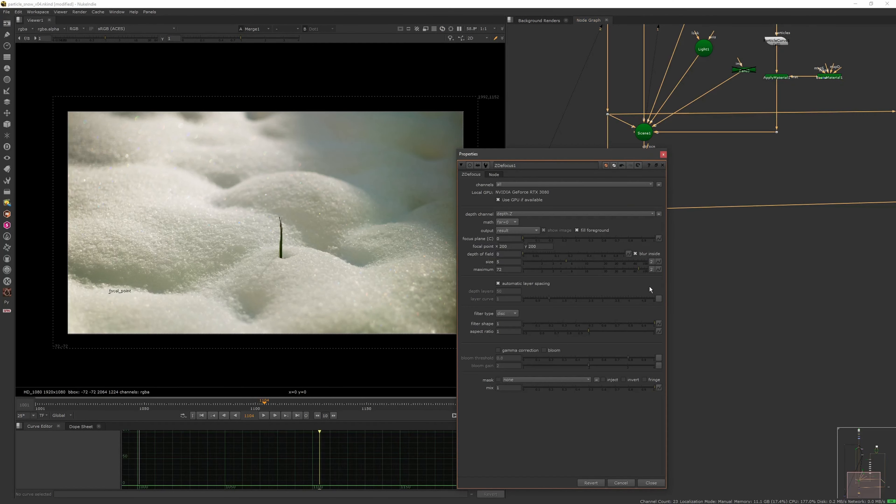
{"action": "left_click", "coordinate": [663, 155]}
Connect a LayerContactSheet to DeepToImage1, view it, and turn on the display of layer names
{"action": "key", "text": "Tab"}
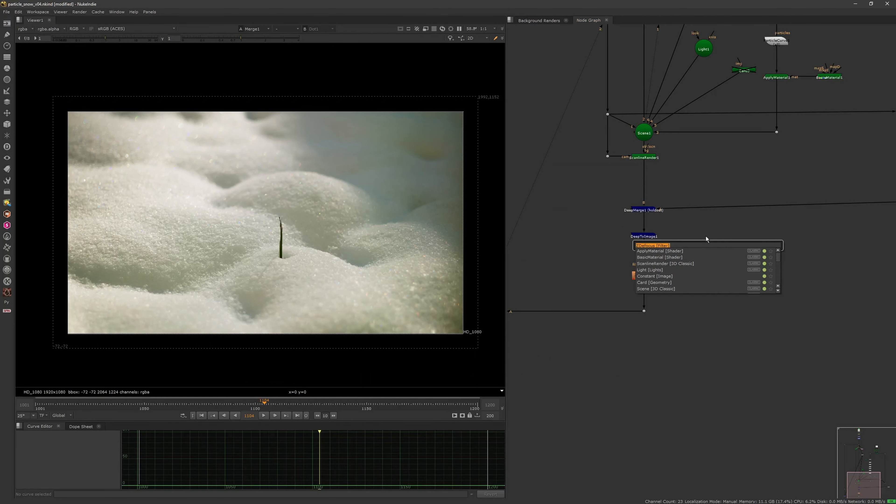
{"action": "type", "text": "layer"}
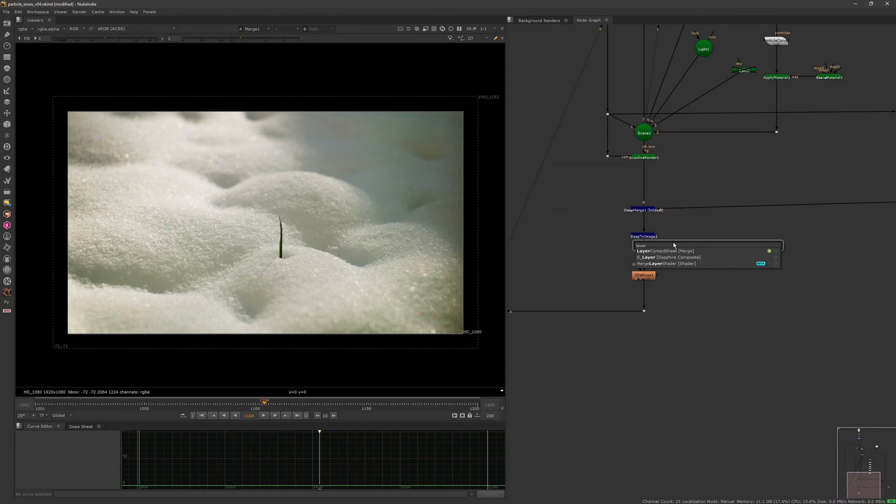
{"action": "key", "text": "Return"}
{"action": "left_click", "coordinate": [686, 211]}
{"action": "left_click_drag", "start_coordinate": [702, 245], "coordinate": [712, 236]}
{"action": "key", "text": "1"}
{"action": "double_click", "coordinate": [712, 236]}
{"action": "left_click", "coordinate": [518, 279]}
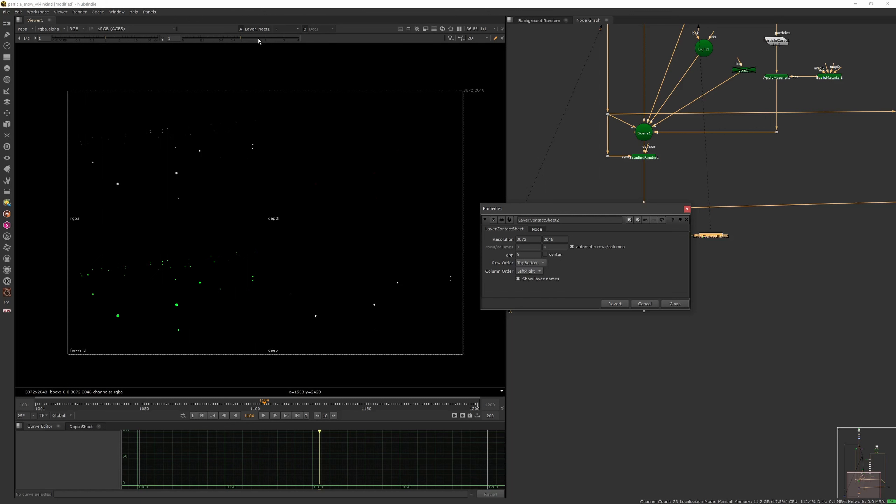
Raise the viewer gain to 3.15 to examine the depth layer, and switch the viewer back to the Merge1 result
{"action": "left_click", "coordinate": [274, 37]}
{"action": "left_click_drag", "start_coordinate": [285, 40], "coordinate": [285, 39]}
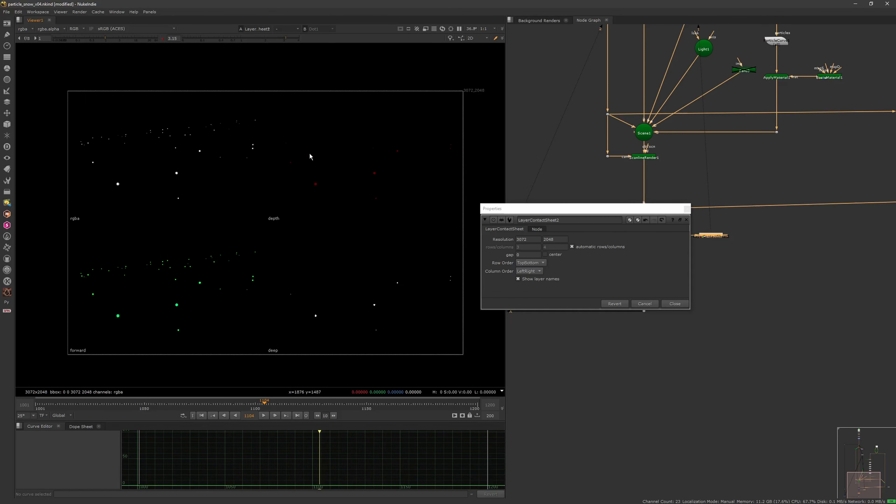
{"action": "left_click", "coordinate": [687, 218]}
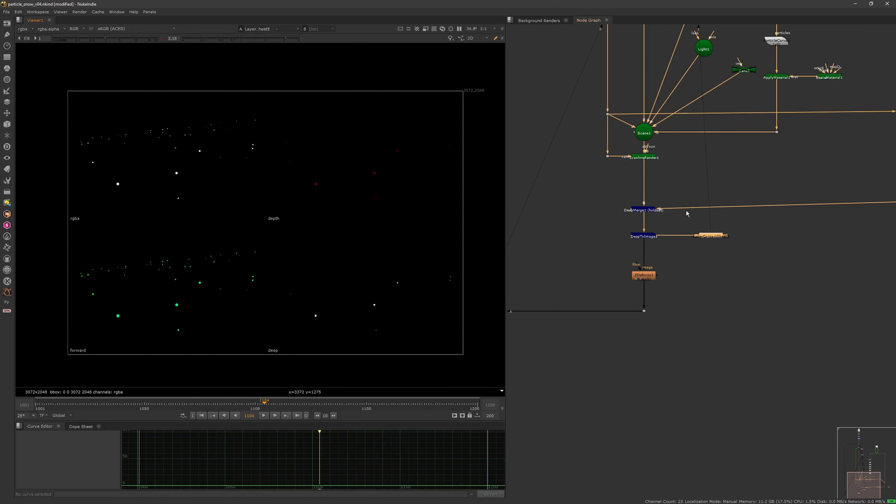
{"action": "left_click", "coordinate": [653, 275]}
{"action": "left_click", "coordinate": [676, 307]}
{"action": "key", "text": "2"}
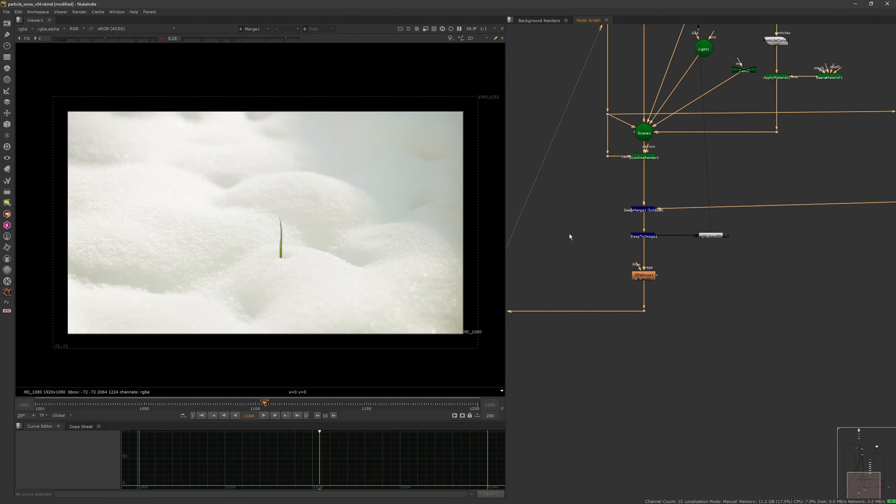
Reset the viewer gain and move ZDefocus1's focal point to the base of the grass blade in the Merge1 view
{"action": "left_click", "coordinate": [162, 38]}
{"action": "double_click", "coordinate": [643, 275]}
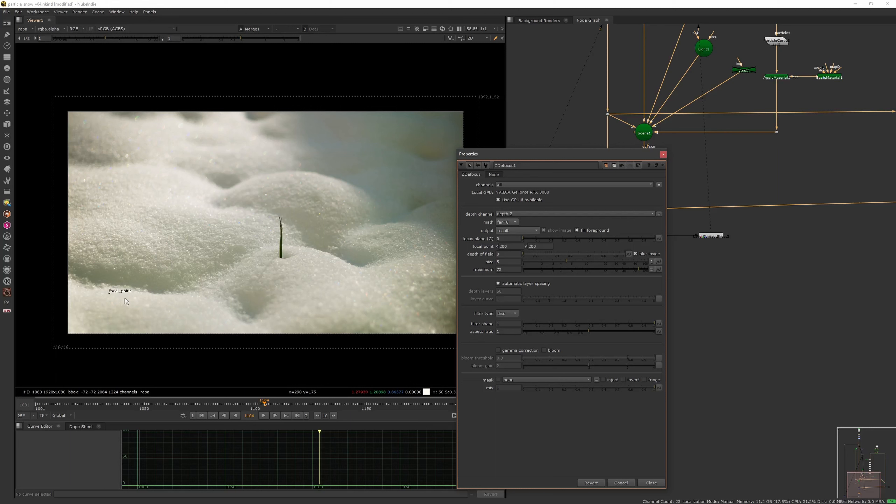
{"action": "left_click_drag", "start_coordinate": [110, 291], "coordinate": [281, 257]}
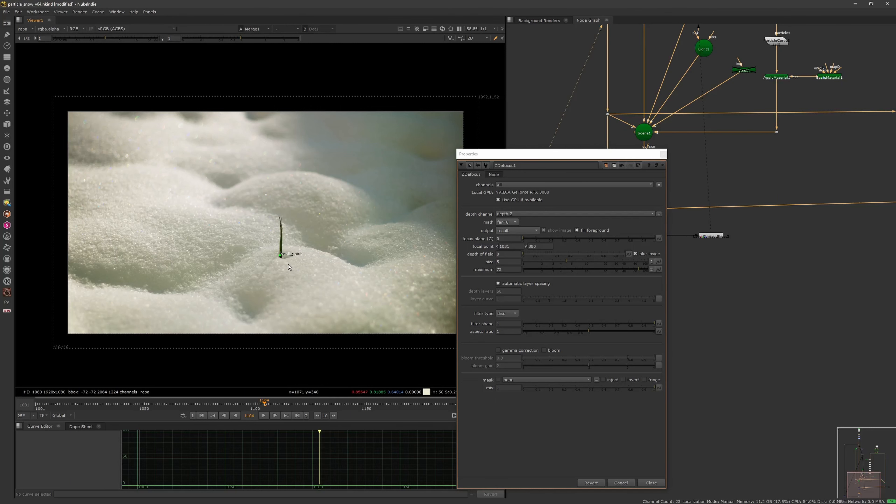
{"action": "scroll", "coordinate": [300, 268], "scroll_direction": "up", "scroll_amount": 4}
{"action": "scroll", "coordinate": [307, 268], "scroll_direction": "up", "scroll_amount": 2}
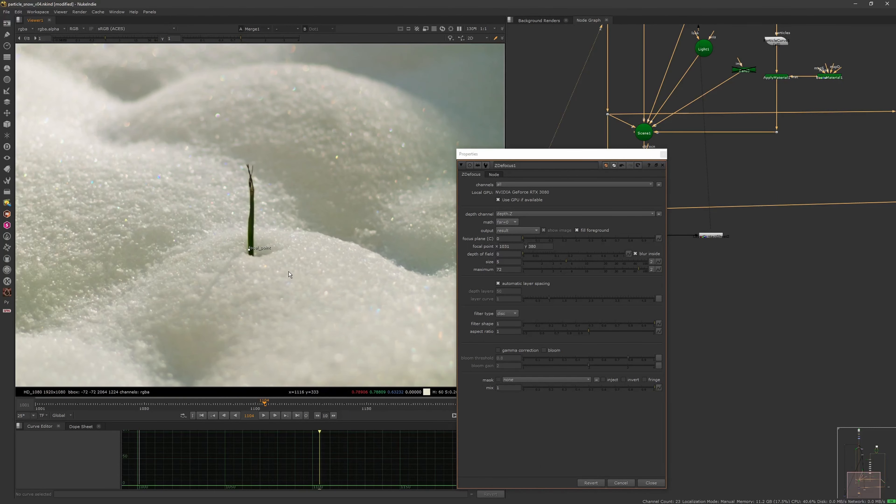
{"action": "left_click", "coordinate": [663, 165]}
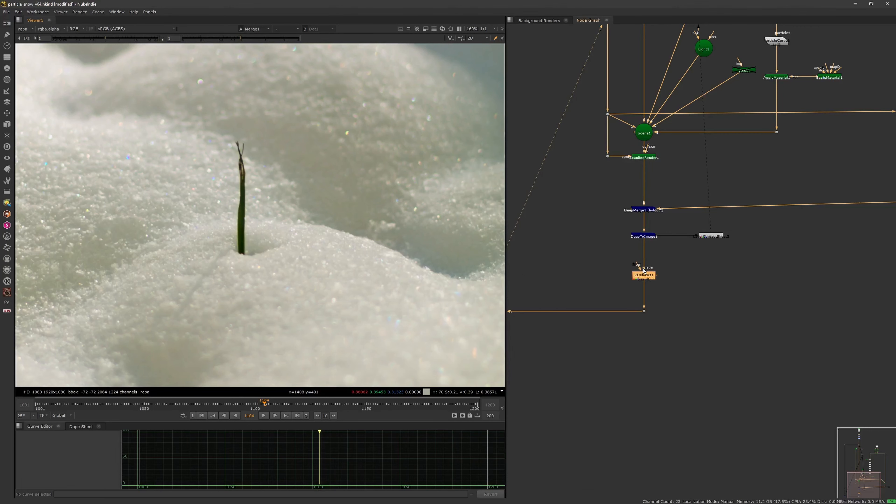
View DeepToImage1, place ZDefocus1's focal point on the snowflake nearest the grass blade, and check the ZDefocus1 and Merge1 results
{"action": "key", "text": "1"}
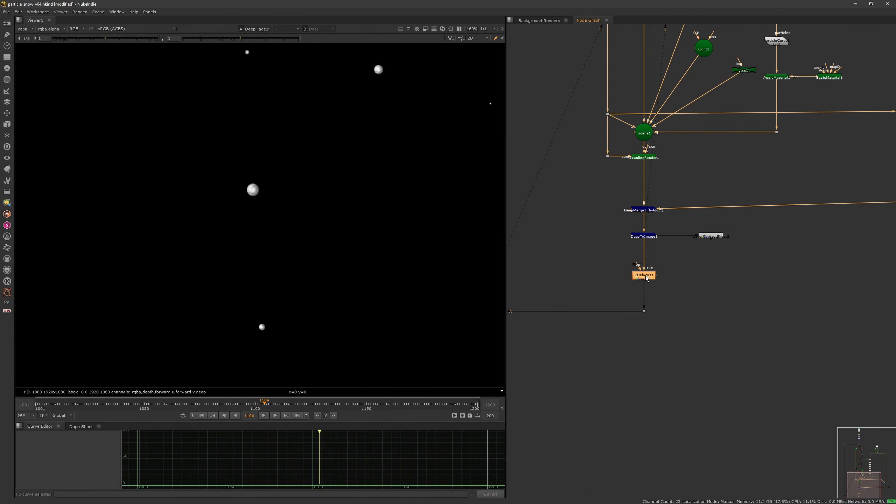
{"action": "double_click", "coordinate": [643, 275]}
{"action": "left_click_drag", "start_coordinate": [242, 252], "coordinate": [255, 193]}
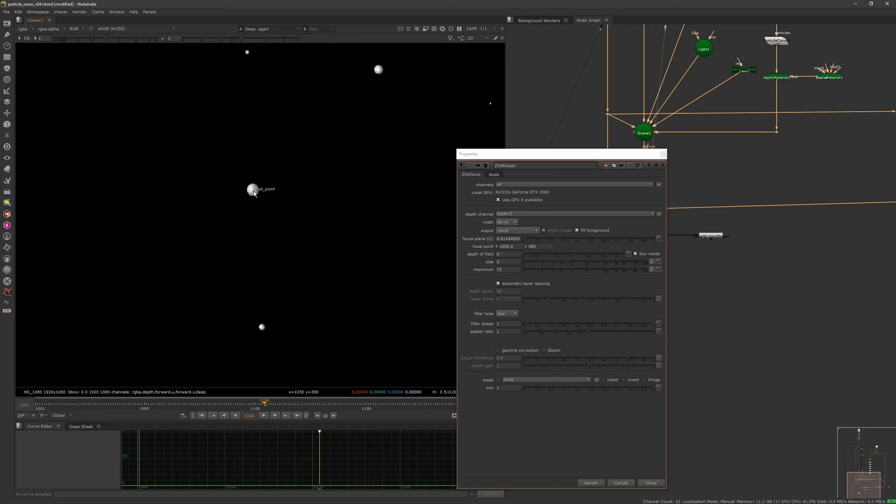
{"action": "left_click", "coordinate": [662, 164]}
{"action": "key", "text": "1"}
{"action": "scroll", "coordinate": [375, 292], "scroll_direction": "down", "scroll_amount": 5}
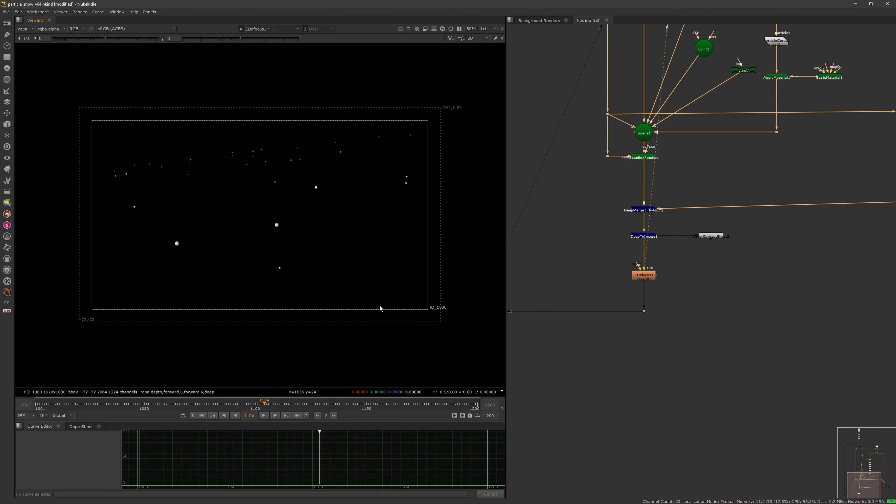
{"action": "key", "text": "2"}
{"action": "scroll", "coordinate": [307, 198], "scroll_direction": "up", "scroll_amount": 3}
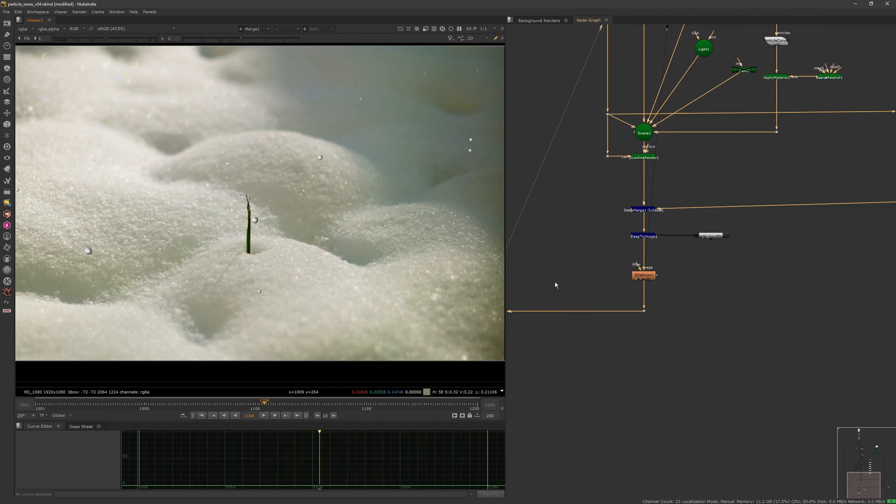
Raise ZDefocus1's maximum to 100 and its size to about 29.5
{"action": "double_click", "coordinate": [645, 276]}
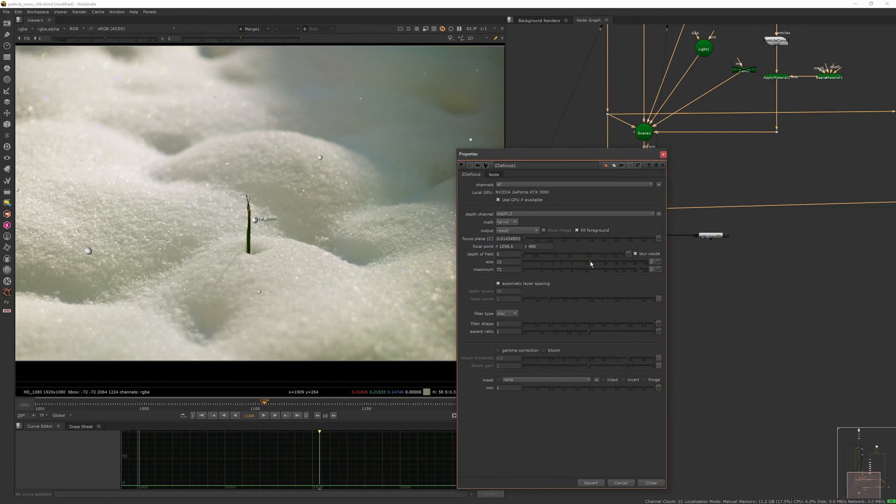
{"action": "left_click", "coordinate": [590, 262]}
{"action": "left_click_drag", "start_coordinate": [635, 270], "coordinate": [735, 264]}
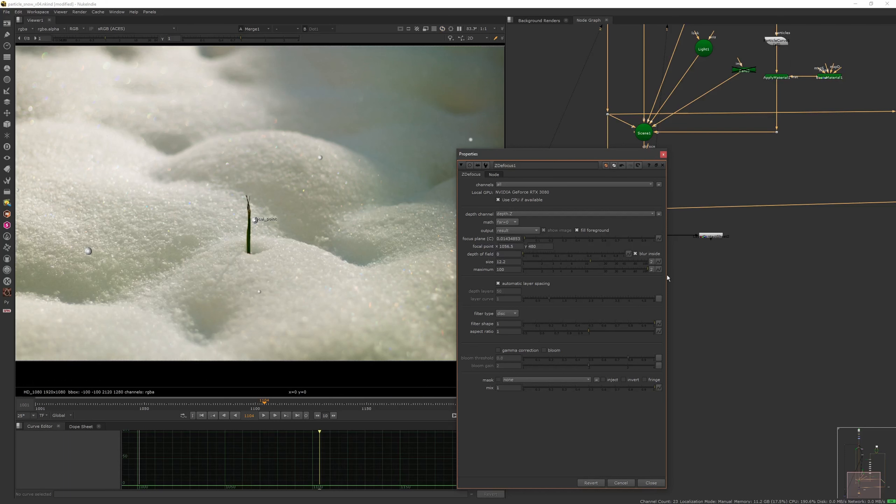
{"action": "left_click", "coordinate": [619, 262]}
{"action": "left_click_drag", "start_coordinate": [618, 262], "coordinate": [623, 264]}
{"action": "left_click_drag", "start_coordinate": [617, 265], "coordinate": [615, 266]}
{"action": "scroll", "coordinate": [330, 272], "scroll_direction": "down", "scroll_amount": 2}
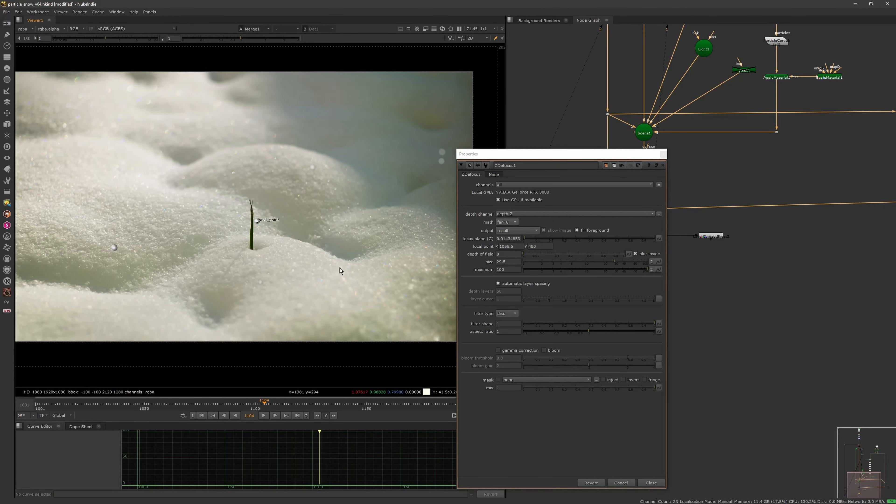
Scrub the timeline back to about frame 1042 and forward to about frame 1116 to examine the defocused snow
{"action": "scroll", "coordinate": [339, 272], "scroll_direction": "up", "scroll_amount": 1}
{"action": "scroll", "coordinate": [341, 280], "scroll_direction": "down", "scroll_amount": 3}
{"action": "scroll", "coordinate": [341, 277], "scroll_direction": "up", "scroll_amount": 1}
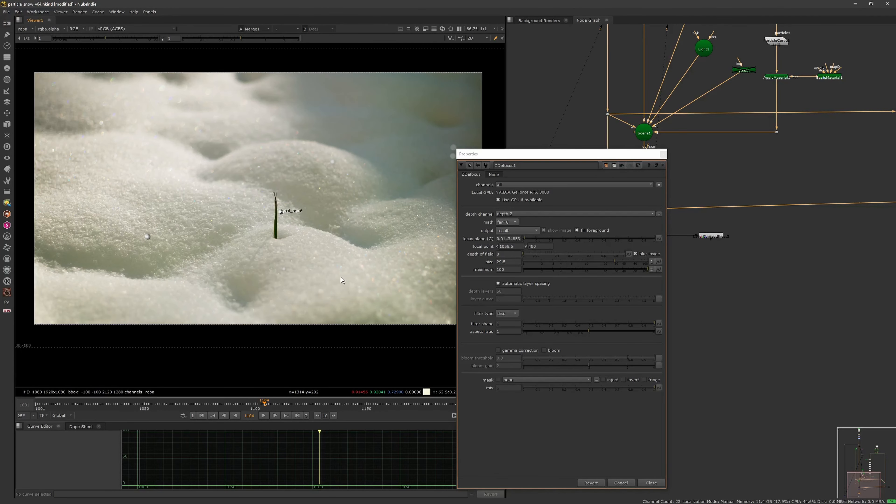
{"action": "left_click_drag", "start_coordinate": [153, 402], "coordinate": [129, 402]}
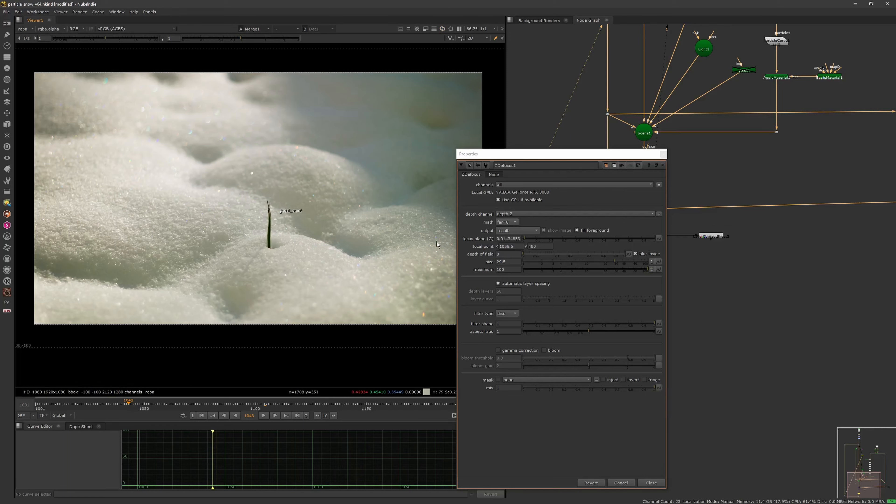
{"action": "left_click", "coordinate": [194, 404]}
{"action": "left_click_drag", "start_coordinate": [199, 406], "coordinate": [291, 411]}
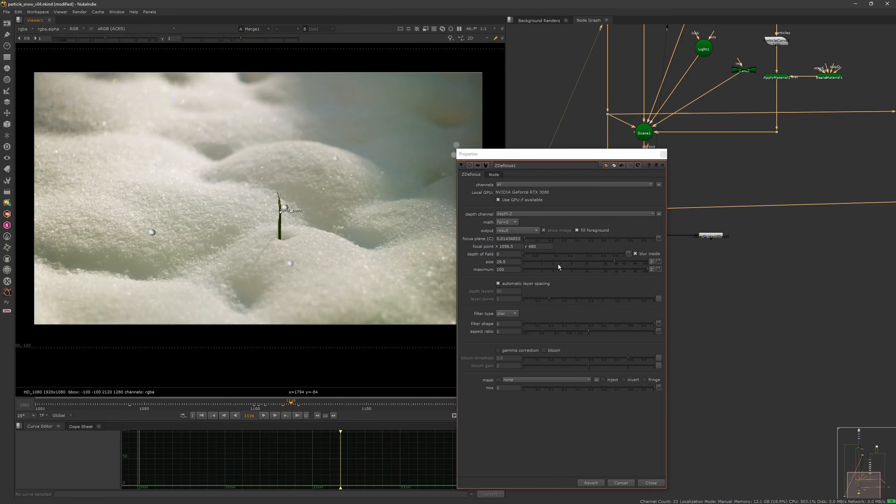
Set ZDefocus1's maximum to 200, raise its size to about 35, and save the script
{"action": "left_click_drag", "start_coordinate": [510, 269], "coordinate": [495, 267]}
{"action": "type", "text": "200"}
{"action": "key", "text": "Return"}
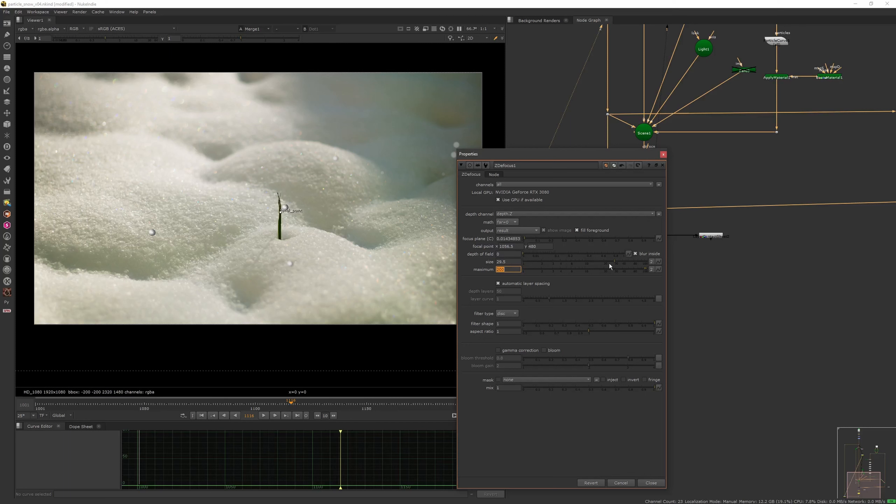
{"action": "left_click_drag", "start_coordinate": [618, 261], "coordinate": [621, 262]}
{"action": "left_click", "coordinate": [663, 154]}
{"action": "key", "text": "ctrl+s"}
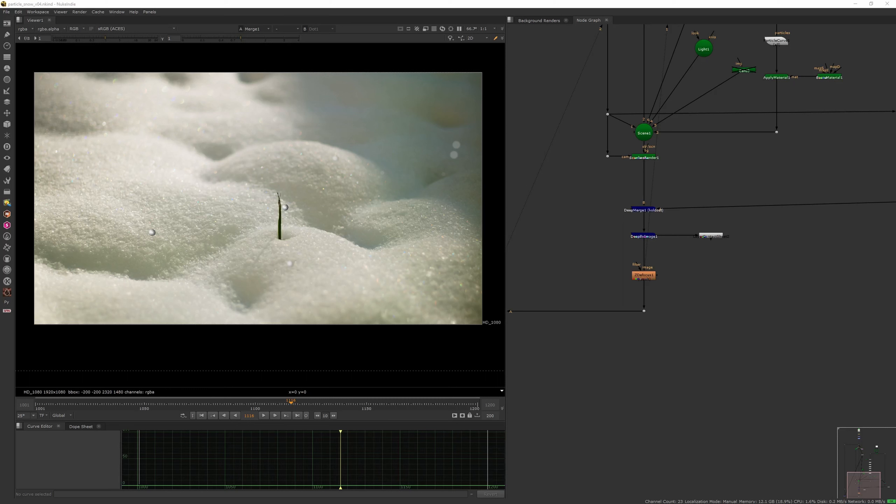
Bring in a bokeh image with a Read node, view it, and connect it to ZDefocus1's filter input
{"action": "left_click_drag", "start_coordinate": [639, 269], "coordinate": [618, 272]}
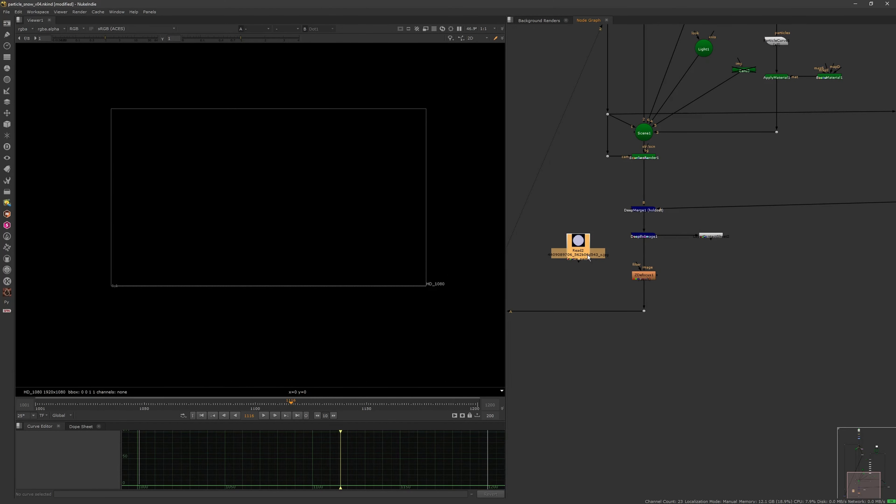
{"action": "key", "text": "1"}
{"action": "left_click", "coordinate": [584, 252]}
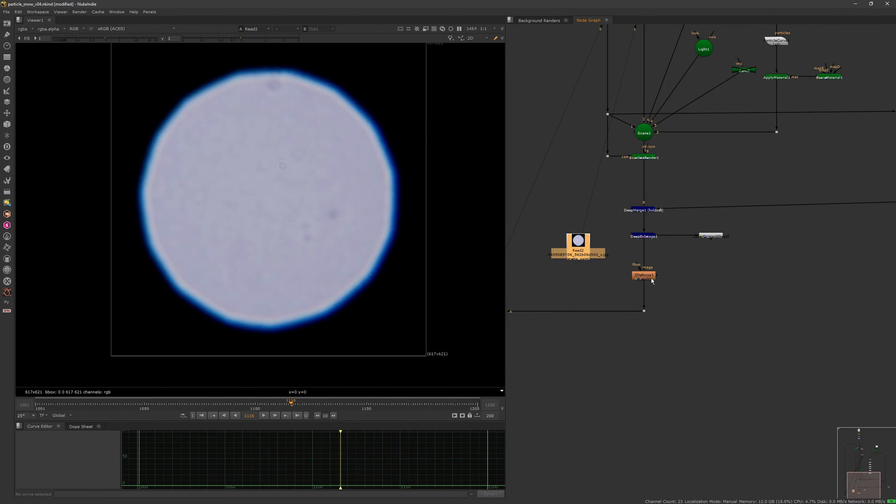
{"action": "left_click", "coordinate": [643, 276]}
{"action": "key", "text": "1"}
{"action": "left_click", "coordinate": [680, 309]}
{"action": "left_click_drag", "start_coordinate": [638, 270], "coordinate": [599, 272]}
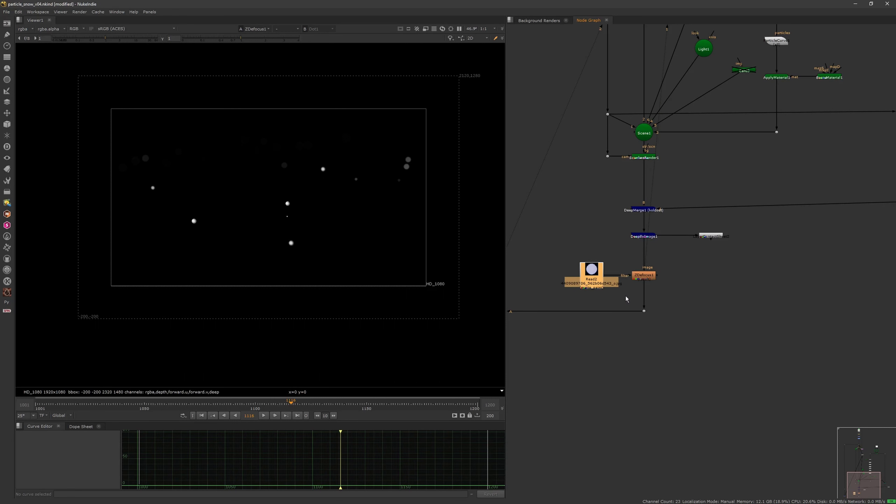
View the dot below ZDefocus1, examine the defocused snowflakes up close, and save the script
{"action": "left_click", "coordinate": [644, 310]}
{"action": "key", "text": "1"}
{"action": "middle_click_drag", "start_coordinate": [302, 229], "coordinate": [357, 238], "text": "alt"}
{"action": "middle_click_drag", "start_coordinate": [300, 204], "coordinate": [354, 260]}
{"action": "scroll", "coordinate": [332, 259], "scroll_direction": "up", "scroll_amount": 3}
{"action": "scroll", "coordinate": [353, 271], "scroll_direction": "up", "scroll_amount": 3}
{"action": "key", "text": "ctrl+s"}
{"action": "left_click", "coordinate": [638, 276]}
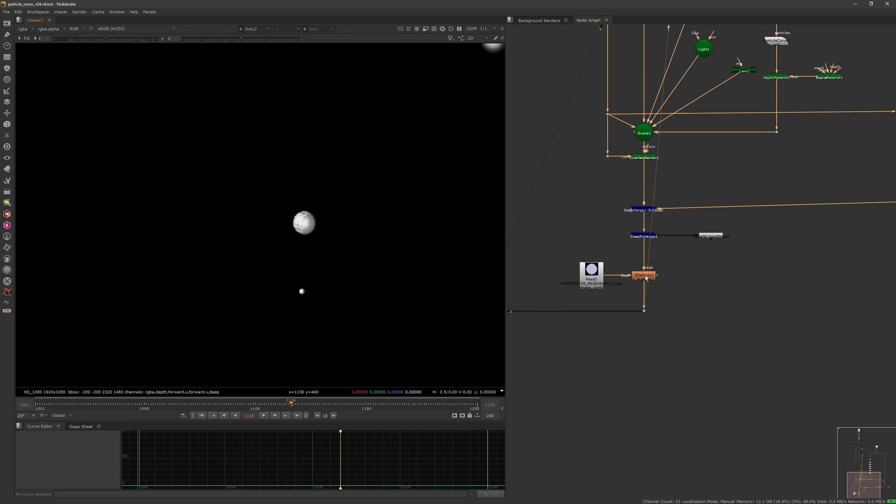
Set ZDefocus1's filter type to image and reposition the bokeh Read node beside it
{"action": "double_click", "coordinate": [639, 276]}
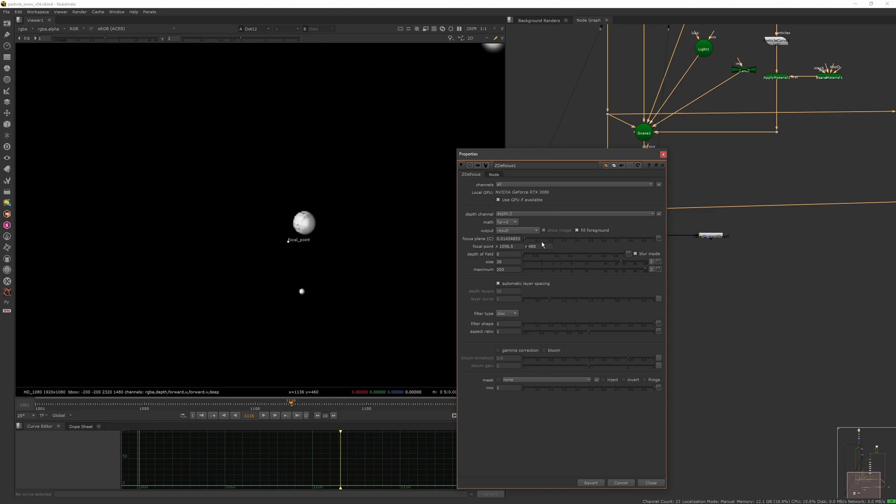
{"action": "left_click", "coordinate": [514, 314]}
{"action": "left_click", "coordinate": [519, 331]}
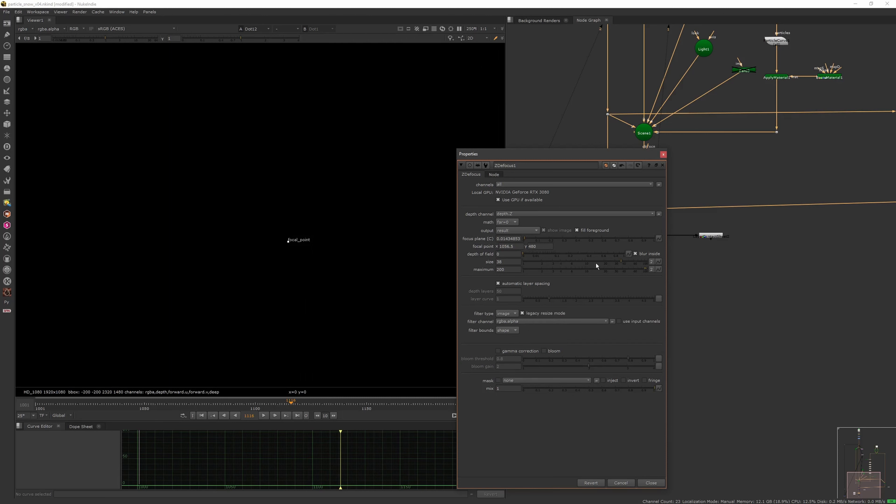
{"action": "left_click", "coordinate": [663, 154]}
{"action": "left_click", "coordinate": [608, 276]}
{"action": "left_click_drag", "start_coordinate": [598, 274], "coordinate": [592, 260]}
Enable use input channels, gamma correction and bloom on ZDefocus1, and view the Merge1 result
{"action": "left_click", "coordinate": [635, 276]}
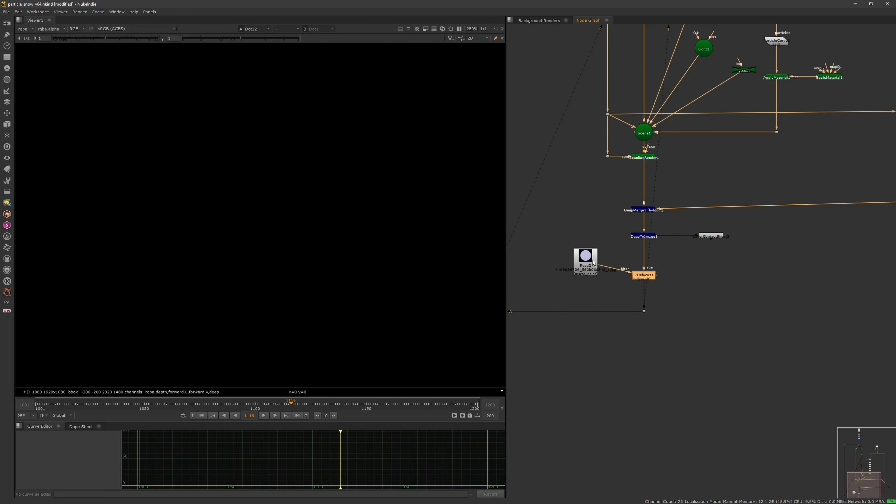
{"action": "scroll", "coordinate": [326, 281], "scroll_direction": "down", "scroll_amount": 4}
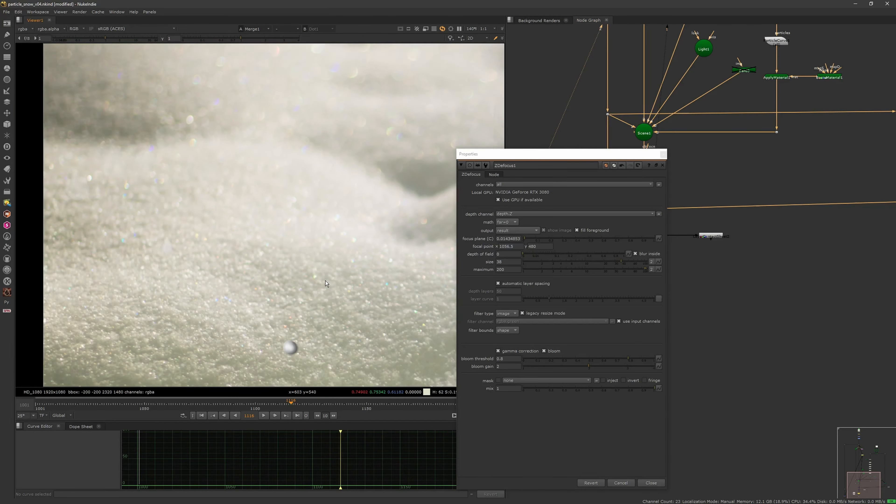
{"action": "middle_click_drag", "start_coordinate": [377, 285], "coordinate": [231, 285]}
{"action": "middle_click_drag", "start_coordinate": [351, 279], "coordinate": [295, 283]}
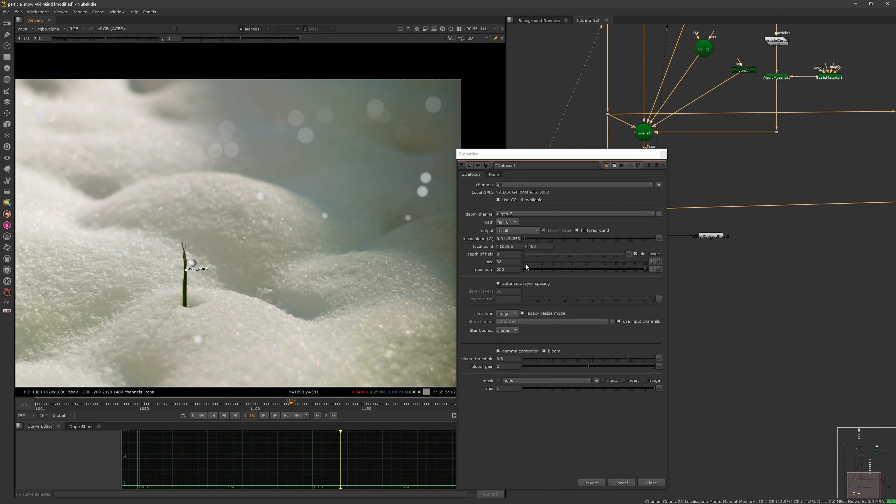
Toggle ZDefocus1's gamma correction and bloom off and on to compare their effect on the bokeh
{"action": "left_click", "coordinate": [522, 351]}
{"action": "left_click", "coordinate": [525, 352]}
{"action": "left_click", "coordinate": [545, 351]}
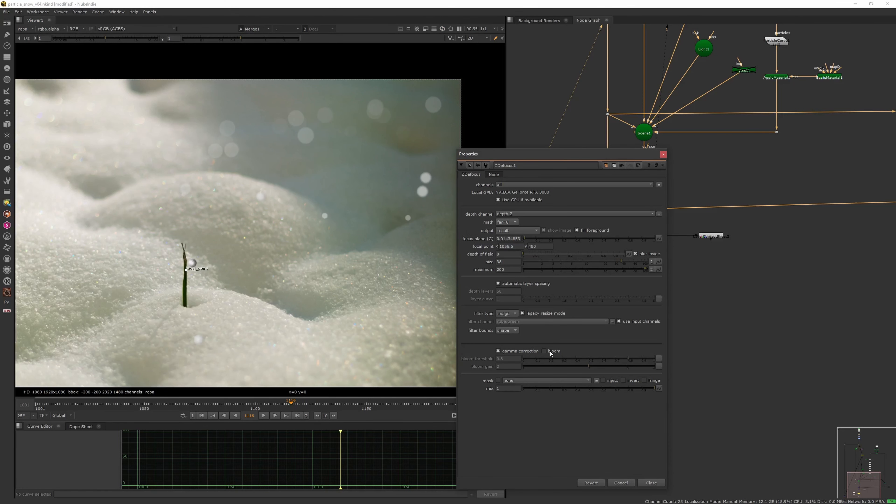
{"action": "left_click", "coordinate": [550, 351]}
{"action": "left_click", "coordinate": [553, 350]}
{"action": "left_click", "coordinate": [554, 351]}
Raise ZDefocus1's bloom gain to about 3.89, lower its bloom threshold to about 0.22, and turn bloom off
{"action": "left_click_drag", "start_coordinate": [588, 366], "coordinate": [651, 364]}
{"action": "left_click", "coordinate": [543, 358]}
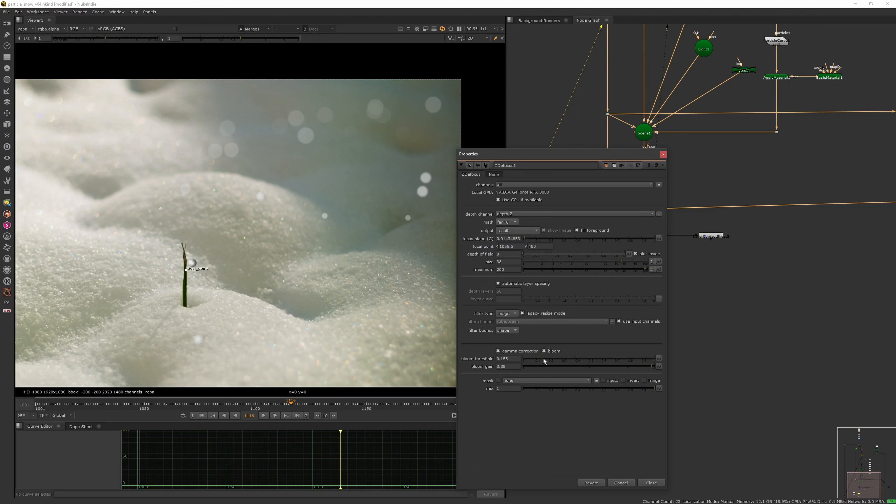
{"action": "left_click_drag", "start_coordinate": [547, 355], "coordinate": [551, 355]}
{"action": "left_click", "coordinate": [553, 349]}
Compare the defocused snowflakes with ZDefocus1's gamma correction off and on, leaving it enabled
{"action": "left_click", "coordinate": [528, 351]}
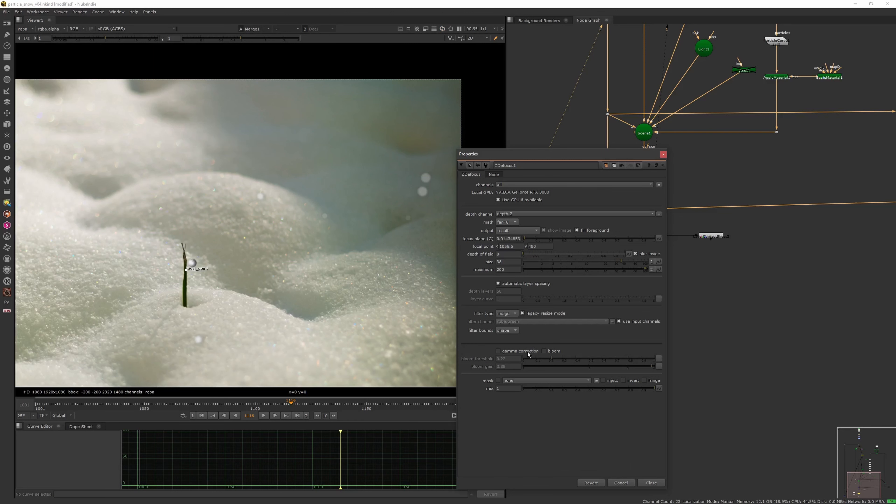
{"action": "middle_click_drag", "start_coordinate": [409, 223], "coordinate": [390, 243]}
{"action": "scroll", "coordinate": [390, 243], "scroll_direction": "up", "scroll_amount": 3}
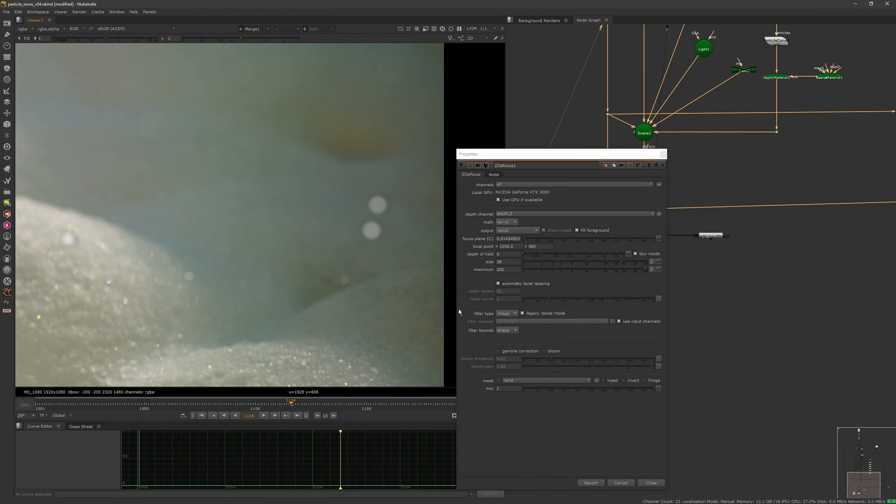
{"action": "left_click", "coordinate": [514, 350]}
{"action": "scroll", "coordinate": [381, 309], "scroll_direction": "down", "scroll_amount": 5}
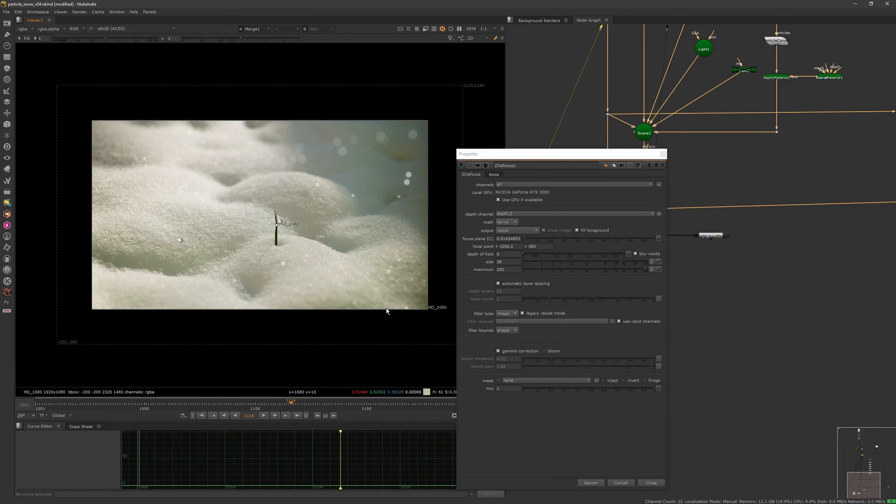
{"action": "scroll", "coordinate": [373, 301], "scroll_direction": "up", "scroll_amount": 1}
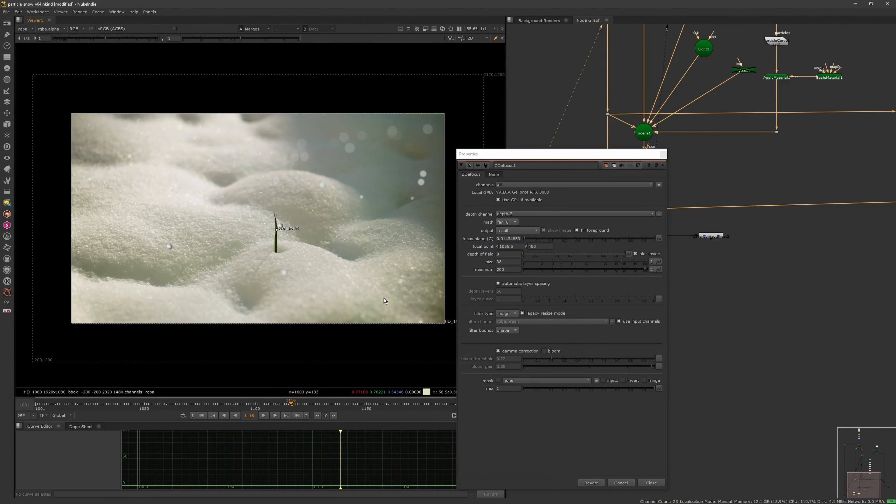
{"action": "left_click", "coordinate": [662, 155]}
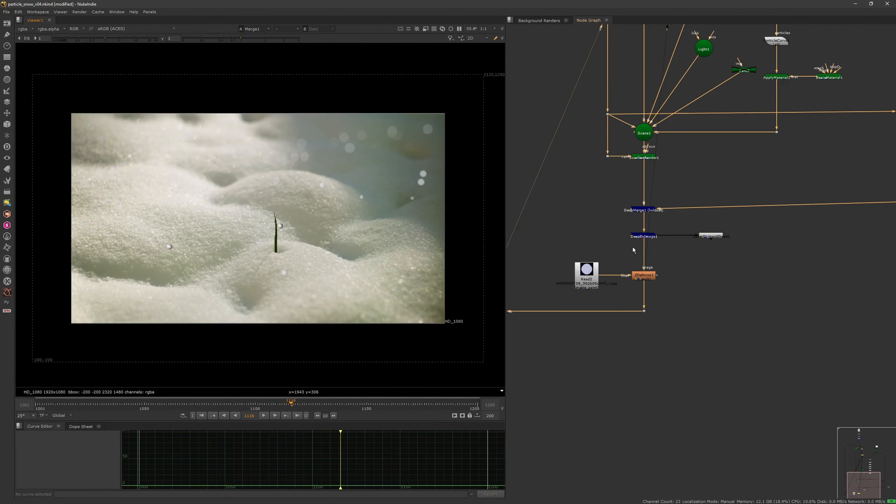
Set ZDefocus1's maximum to 80 and reduce its size to about 26.5
{"action": "double_click", "coordinate": [639, 278]}
{"action": "double_click", "coordinate": [506, 270]}
{"action": "type", "text": "100"}
{"action": "key", "text": "Return"}
{"action": "type", "text": "80"}
{"action": "key", "text": "Return"}
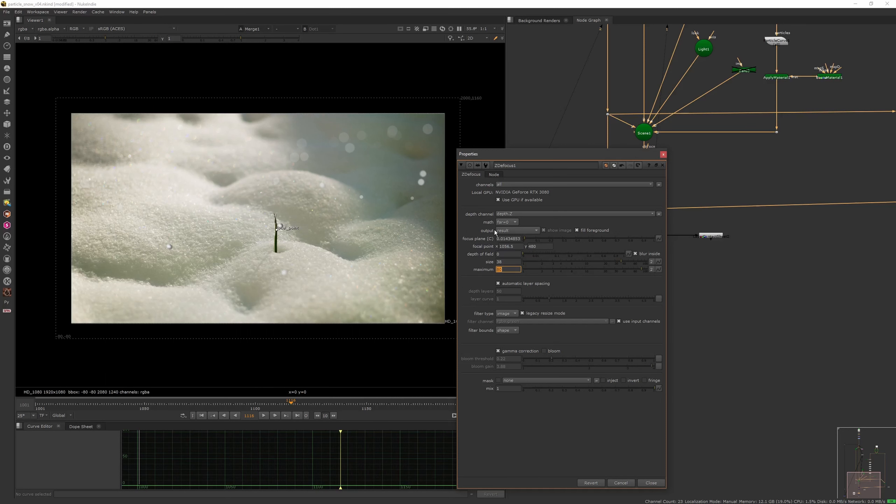
{"action": "scroll", "coordinate": [352, 235], "scroll_direction": "up", "scroll_amount": 3}
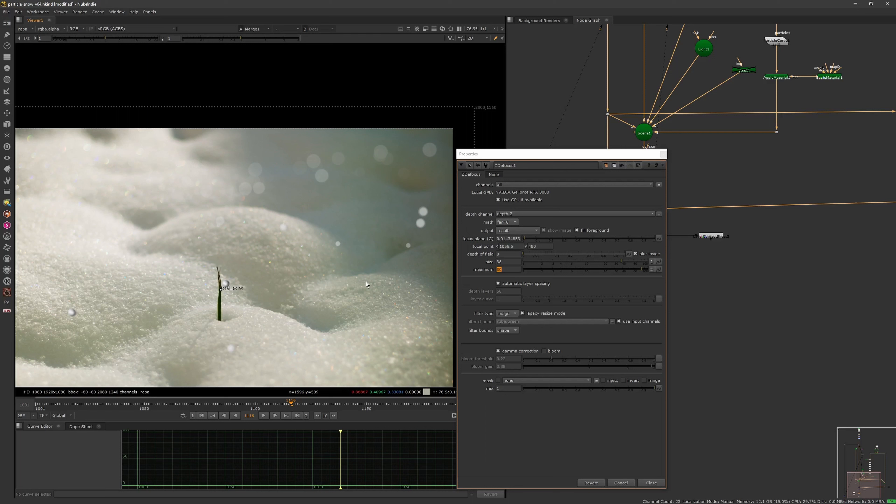
{"action": "left_click_drag", "start_coordinate": [619, 261], "coordinate": [612, 261]}
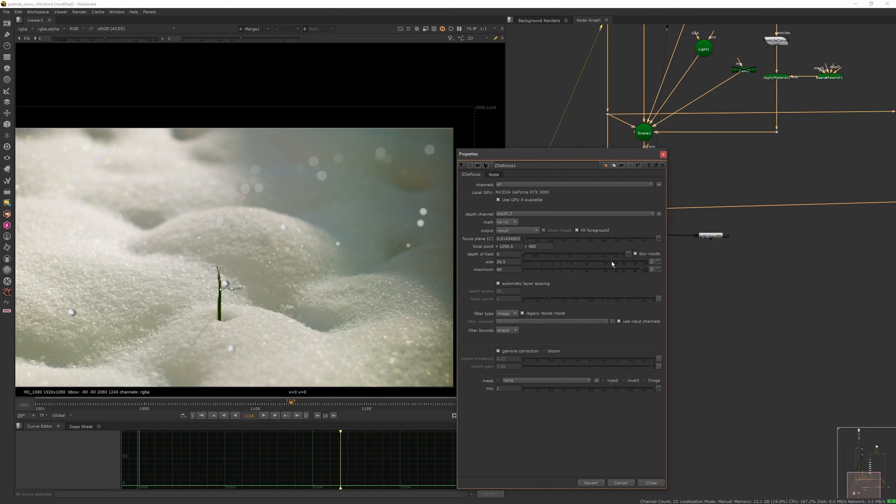
Set ZDefocus1's size to 25 and its maximum to 100, and close its properties
{"action": "left_click_drag", "start_coordinate": [515, 262], "coordinate": [479, 264]}
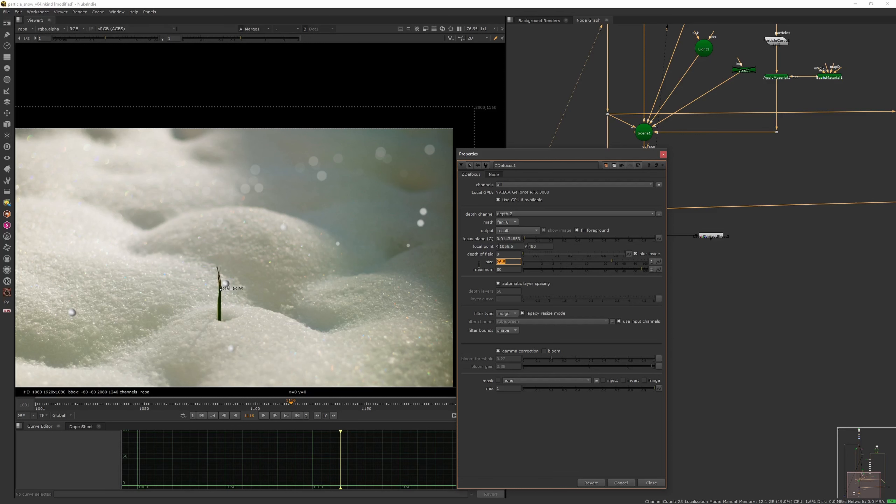
{"action": "type", "text": "100"}
{"action": "key", "text": "Return"}
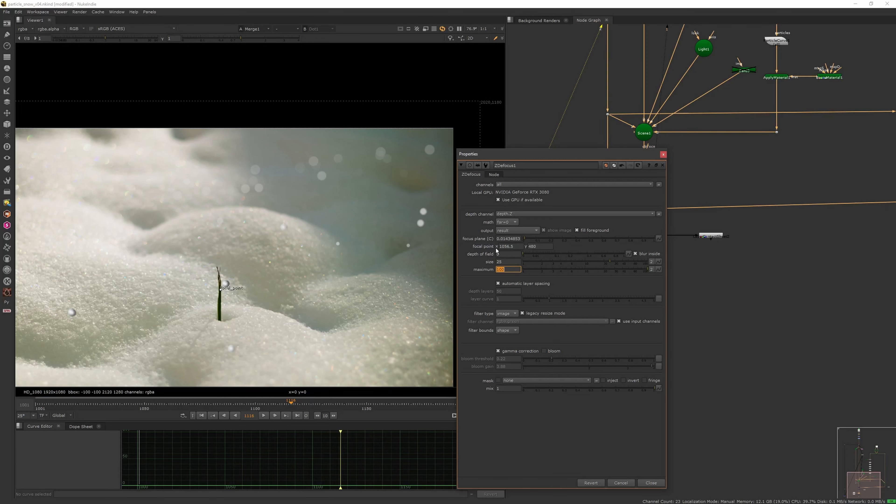
{"action": "middle_click_drag", "start_coordinate": [298, 323], "coordinate": [374, 275]}
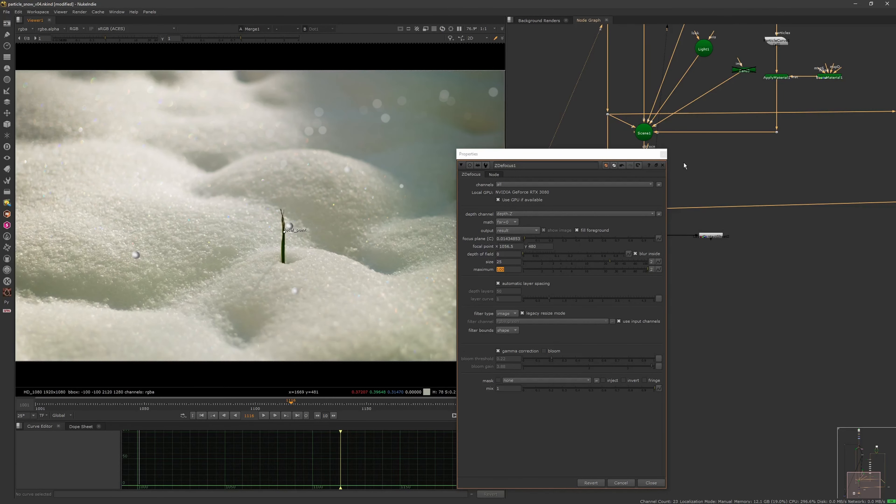
{"action": "left_click", "coordinate": [663, 154]}
{"action": "scroll", "coordinate": [395, 271], "scroll_direction": "down", "scroll_amount": 2}
{"action": "scroll", "coordinate": [371, 276], "scroll_direction": "up", "scroll_amount": 2}
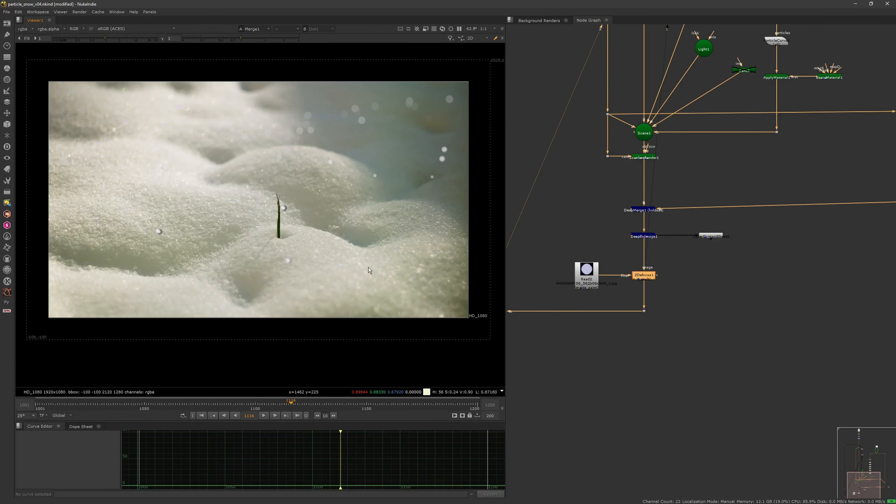
Scrub through the timeline to review the defocused snowflakes in the comp on different frames
{"action": "left_click_drag", "start_coordinate": [233, 406], "coordinate": [179, 403]}
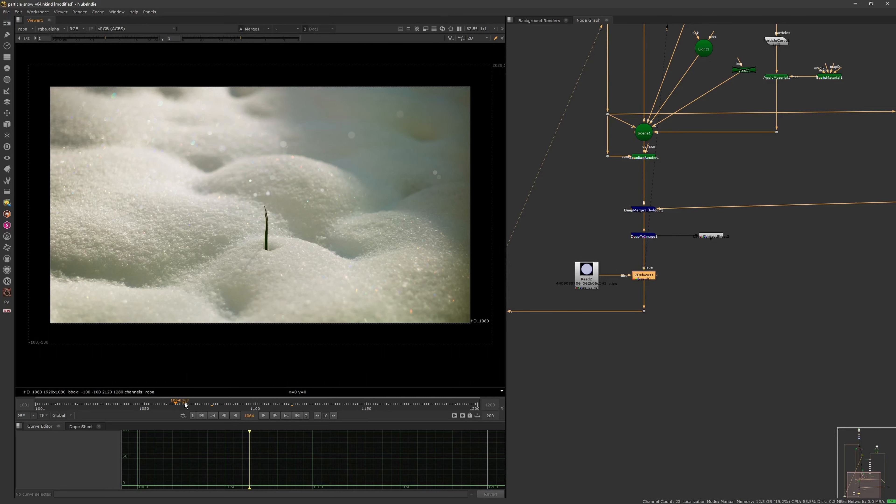
{"action": "left_click", "coordinate": [349, 406]}
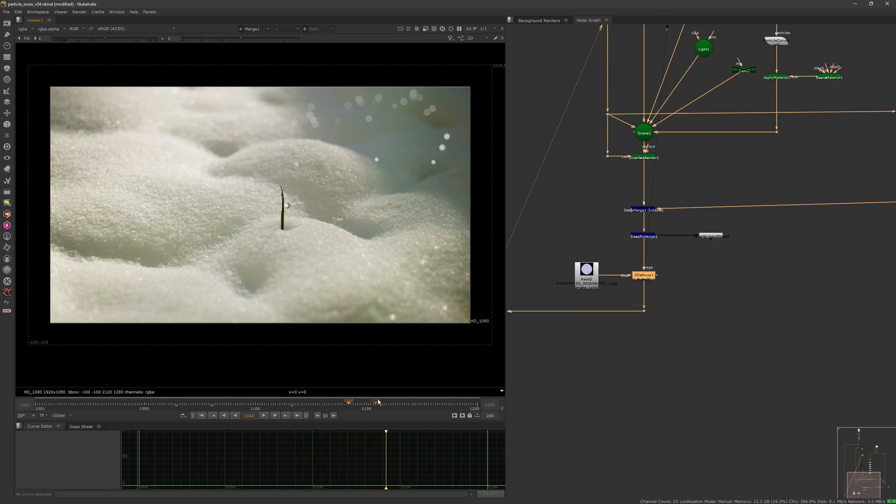
{"action": "left_click_drag", "start_coordinate": [386, 403], "coordinate": [394, 403]}
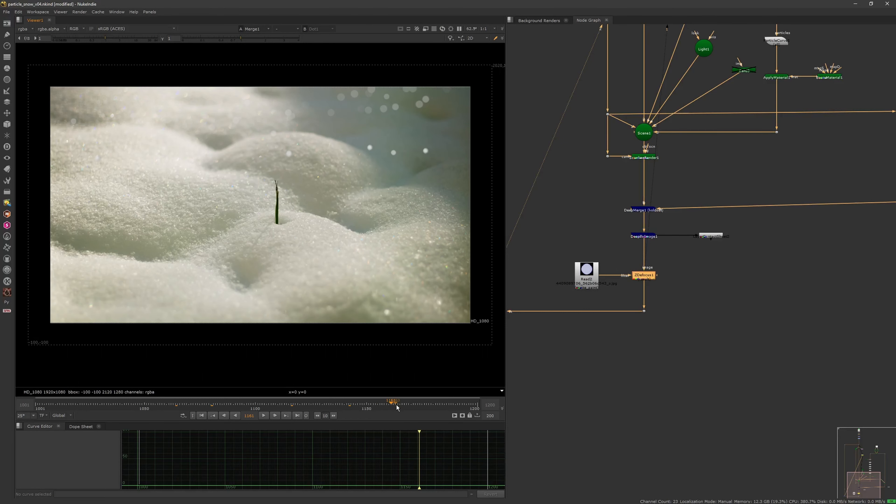
{"action": "left_click", "coordinate": [412, 404]}
Add a Chromatik node to the node graph and close its properties
{"action": "left_click", "coordinate": [609, 356]}
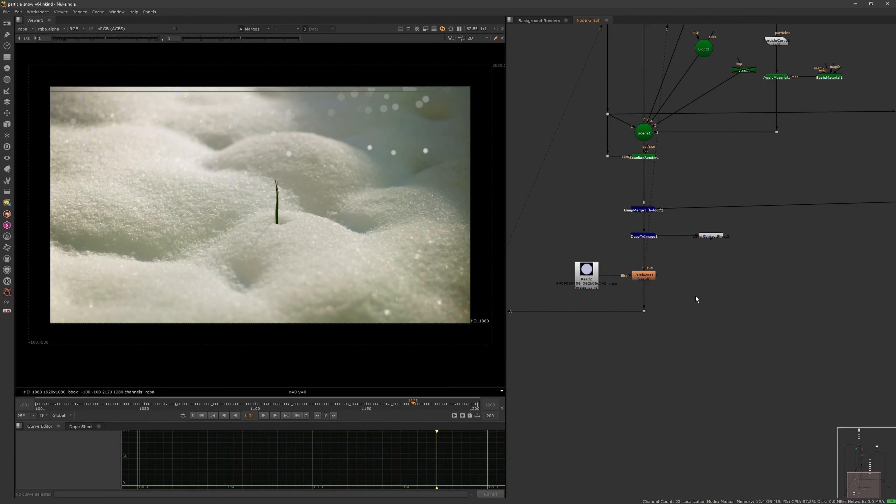
{"action": "key", "text": "Tab"}
{"action": "type", "text": "chromal"}
{"action": "key", "text": "BackSpace"}
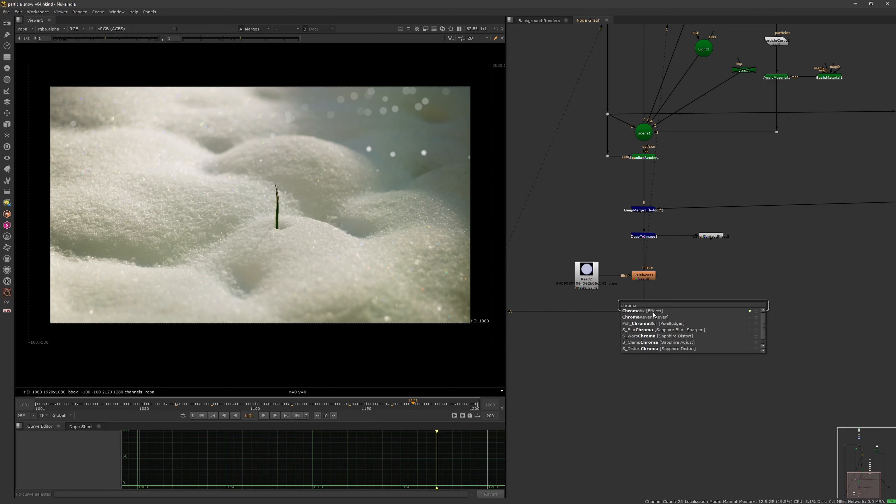
{"action": "left_click", "coordinate": [652, 311]}
{"action": "left_click", "coordinate": [699, 290]}
{"action": "left_click", "coordinate": [674, 265]}
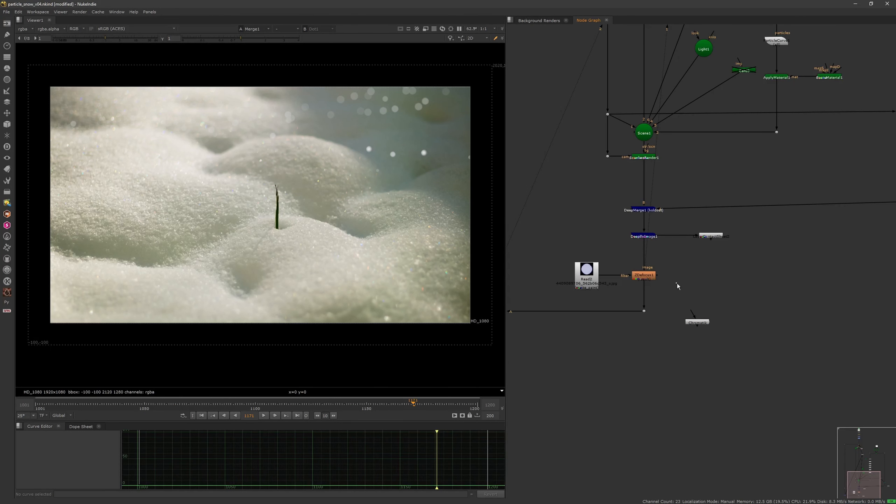
Insert Chromatik below ZDefocus1 in the particle branch, then view its output alone and in the Merge1 comp
{"action": "key", "text": "1"}
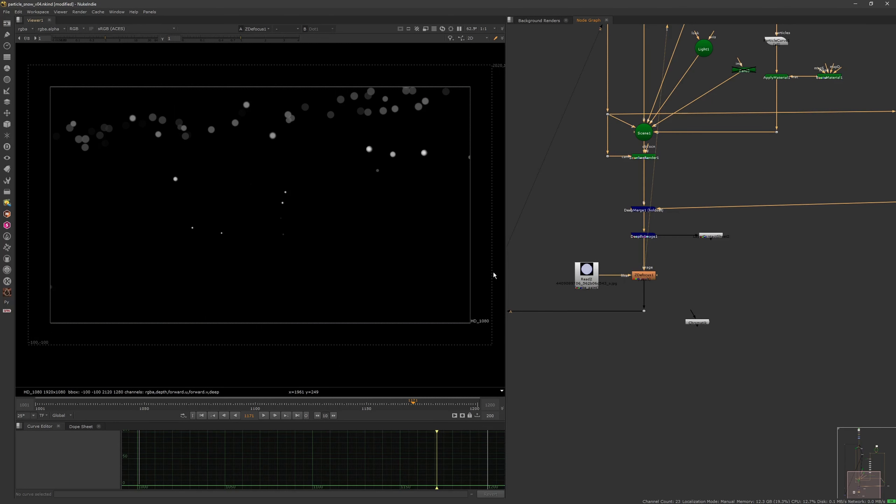
{"action": "key", "text": "f"}
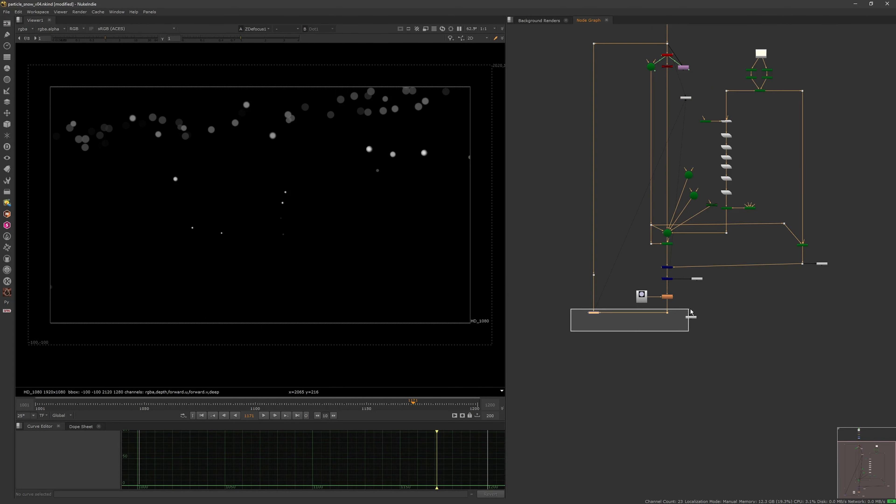
{"action": "scroll", "coordinate": [652, 336], "scroll_direction": "up", "scroll_amount": 4}
{"action": "left_click", "coordinate": [641, 306]}
{"action": "left_click_drag", "start_coordinate": [641, 306], "coordinate": [600, 311]}
{"action": "key", "text": "1"}
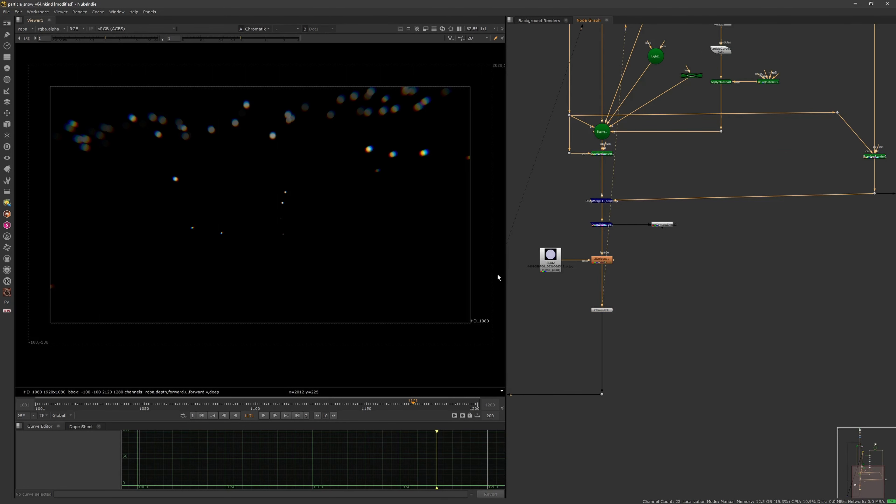
{"action": "key", "text": "2"}
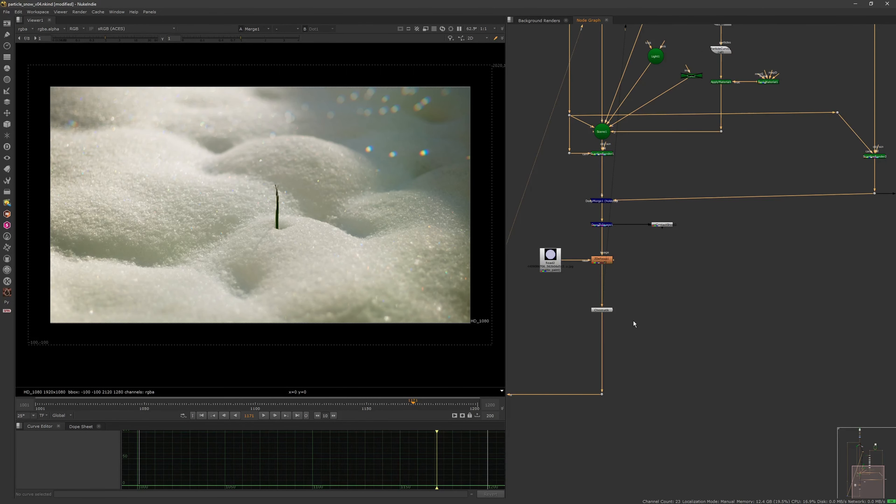
Reduce Chromatik's size to soften the colour fringing, and check the result in the full frame
{"action": "scroll", "coordinate": [340, 194], "scroll_direction": "up", "scroll_amount": 6}
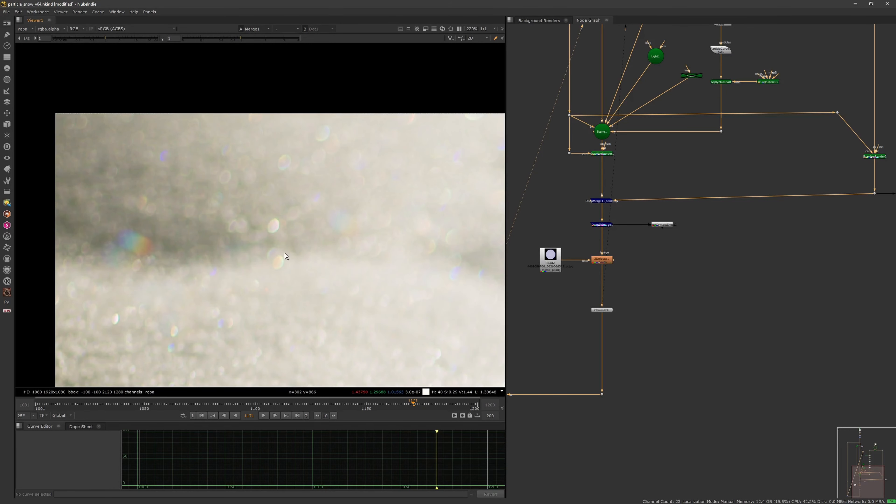
{"action": "scroll", "coordinate": [575, 331], "scroll_direction": "up", "scroll_amount": 2}
{"action": "double_click", "coordinate": [641, 284]}
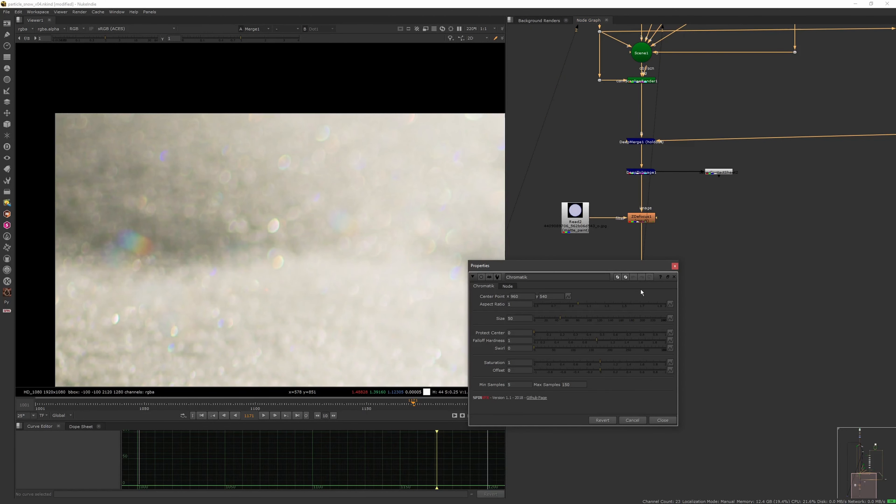
{"action": "left_click_drag", "start_coordinate": [560, 317], "coordinate": [547, 319]}
{"action": "left_click", "coordinate": [674, 265]}
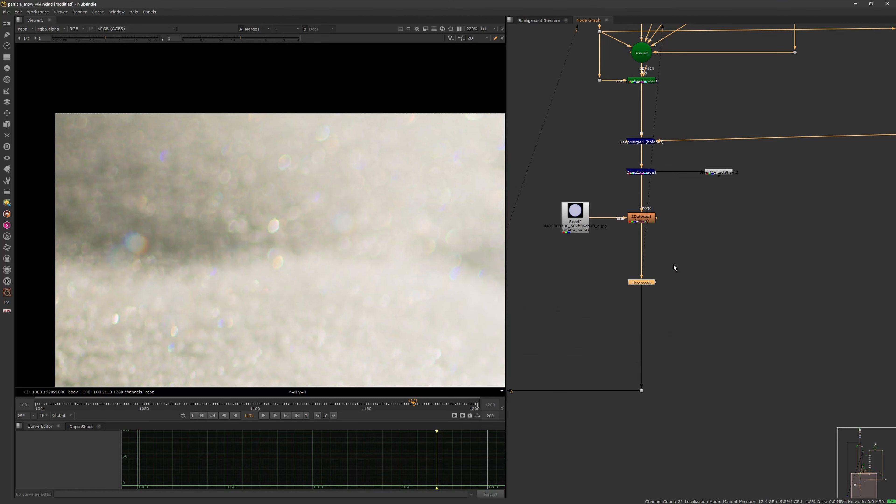
{"action": "key", "text": "g"}
{"action": "key", "text": "g"}
{"action": "scroll", "coordinate": [386, 335], "scroll_direction": "down", "scroll_amount": 6}
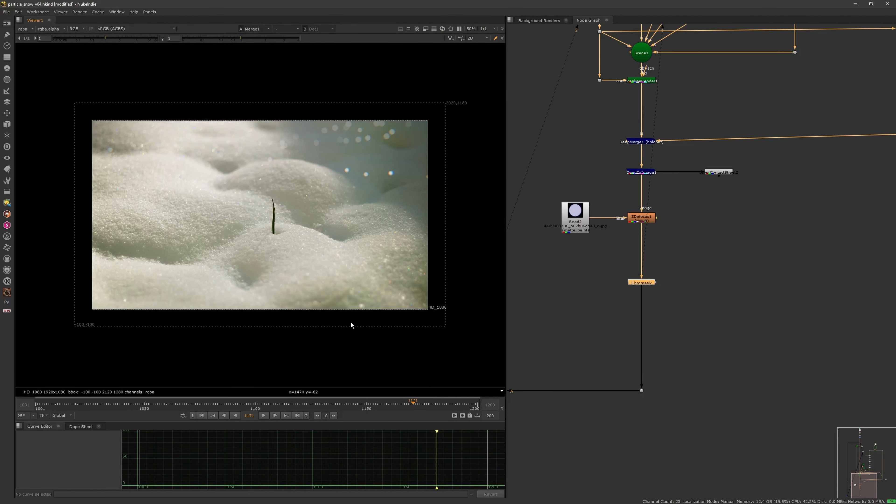
{"action": "scroll", "coordinate": [356, 307], "scroll_direction": "up", "scroll_amount": 1}
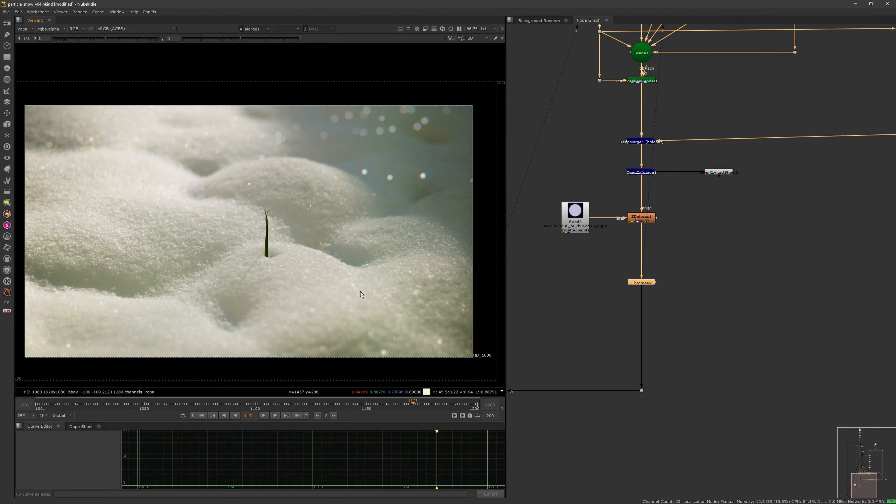
Turn off ZDefocus1's gamma correction, close its properties and save the script
{"action": "left_click", "coordinate": [639, 284]}
{"action": "double_click", "coordinate": [650, 221]}
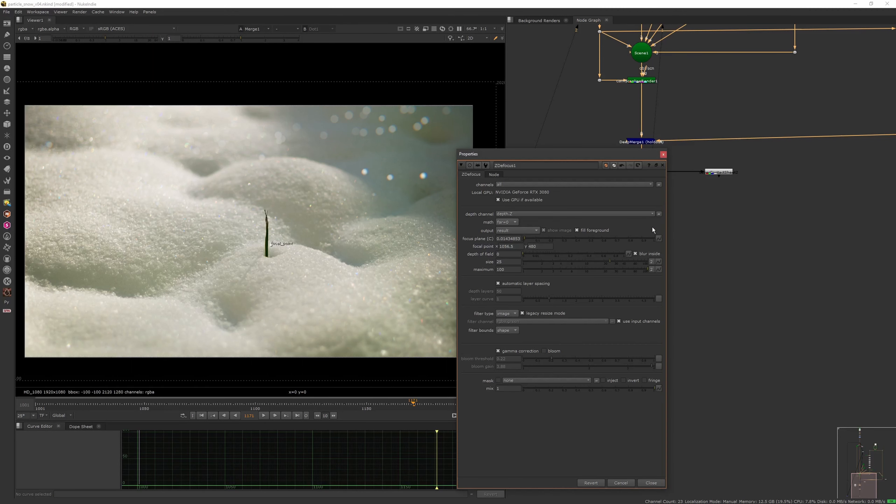
{"action": "left_click", "coordinate": [532, 350]}
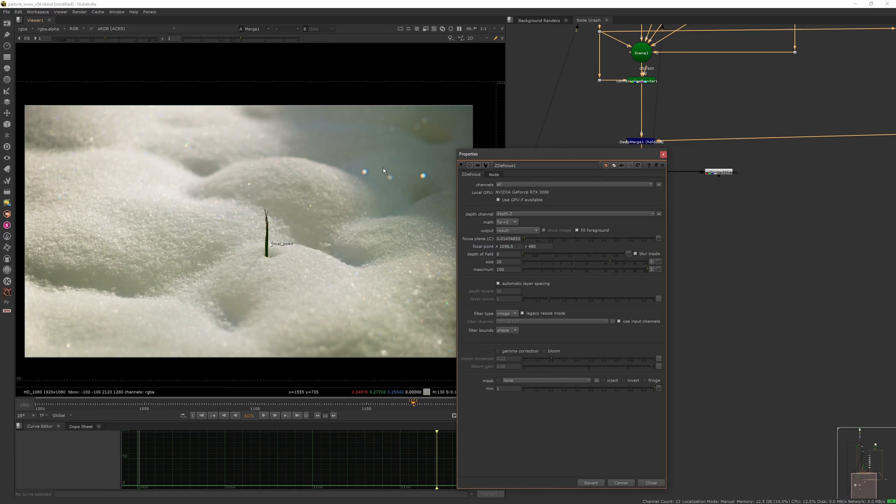
{"action": "left_click", "coordinate": [663, 154]}
{"action": "key", "text": "ctrl+s"}
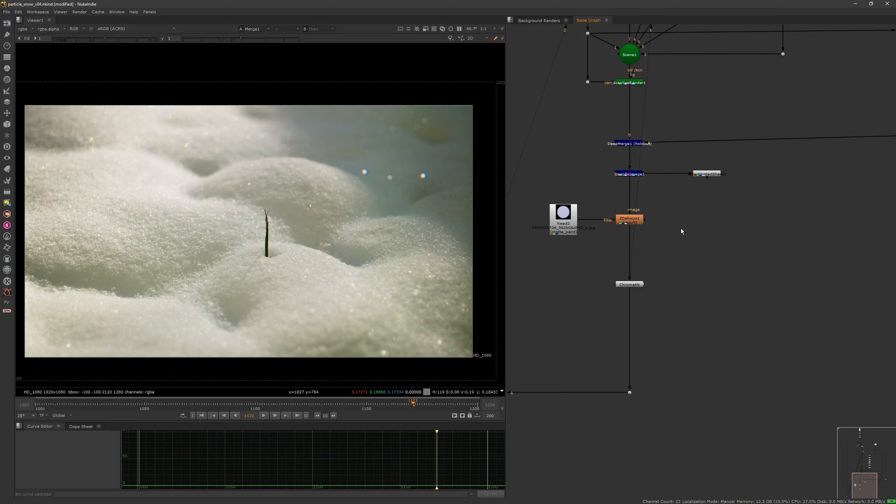
Set BasicMaterial1's emission, diffuse and specular to 1
{"action": "scroll", "coordinate": [682, 216], "scroll_direction": "down", "scroll_amount": 3}
{"action": "scroll", "coordinate": [687, 234], "scroll_direction": "up", "scroll_amount": 1}
{"action": "scroll", "coordinate": [685, 210], "scroll_direction": "up", "scroll_amount": 3}
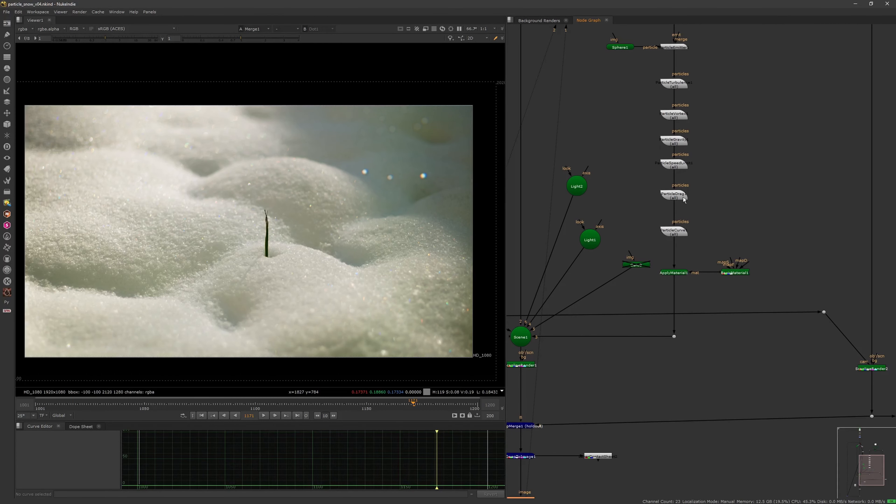
{"action": "left_click", "coordinate": [734, 274]}
{"action": "double_click", "coordinate": [733, 273]}
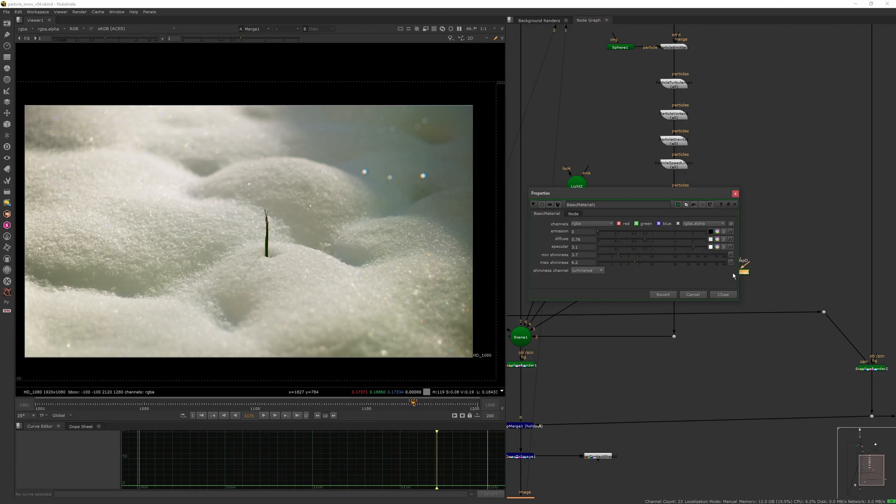
{"action": "left_click_drag", "start_coordinate": [616, 231], "coordinate": [645, 230]}
{"action": "left_click", "coordinate": [650, 231]}
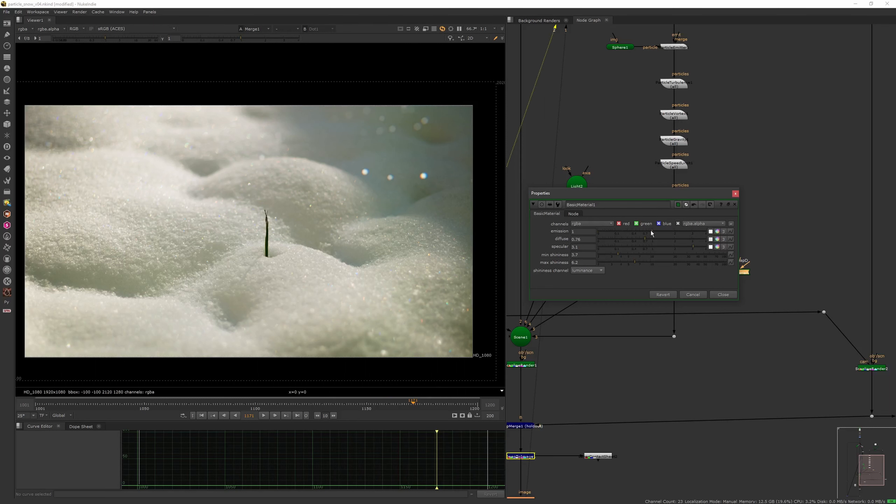
{"action": "left_click", "coordinate": [651, 239]}
{"action": "left_click", "coordinate": [667, 246]}
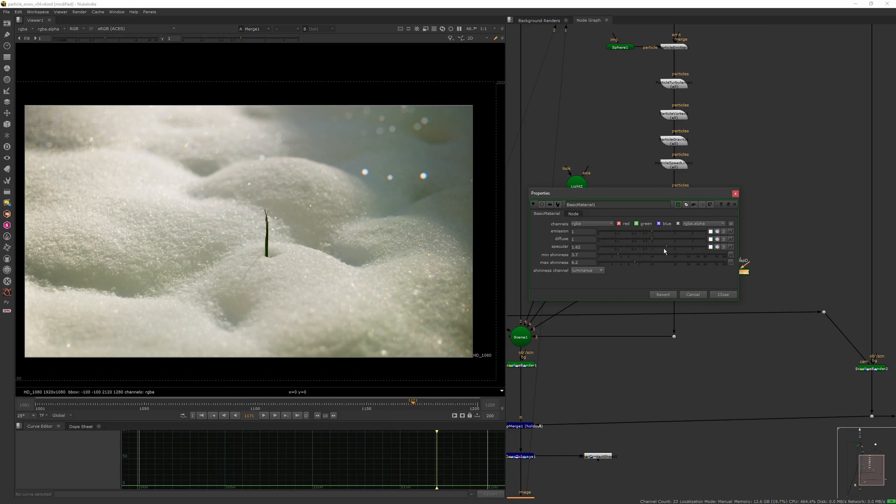
{"action": "left_click", "coordinate": [651, 247]}
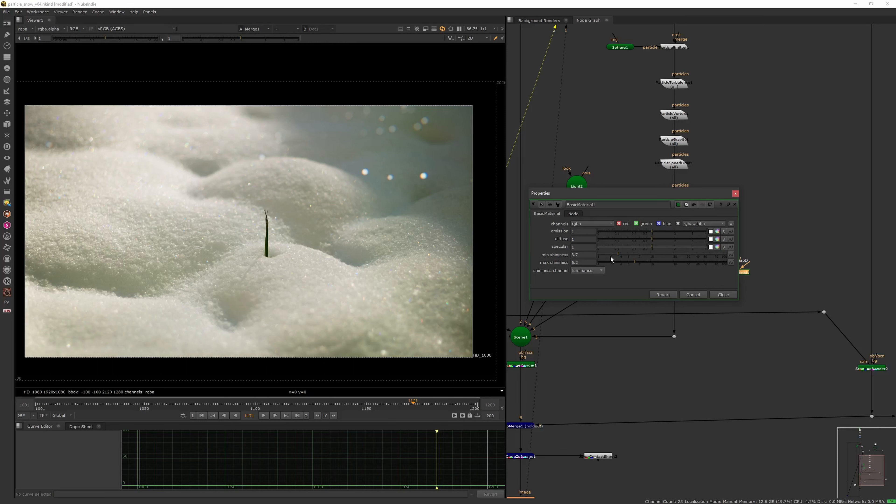
Raise BasicMaterial1's min shininess to about 8 and its max shininess above 10.6
{"action": "left_click", "coordinate": [651, 261]}
{"action": "left_click", "coordinate": [643, 254]}
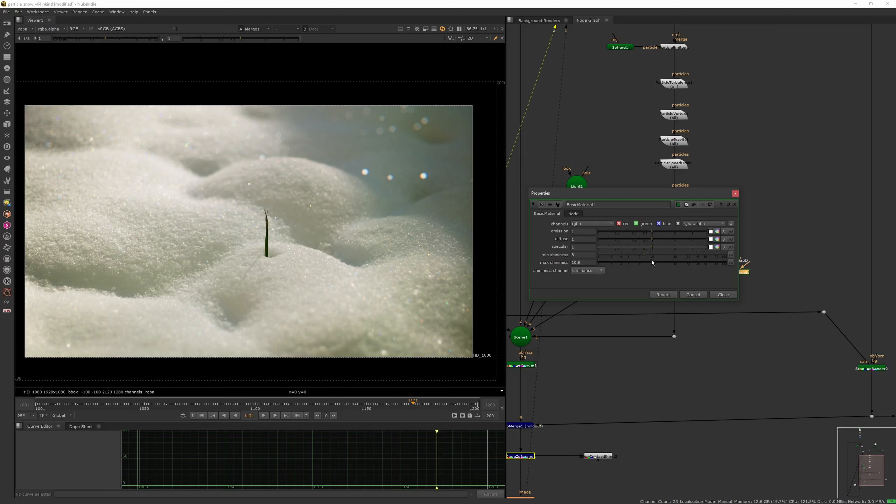
{"action": "left_click", "coordinate": [672, 262]}
{"action": "left_click", "coordinate": [678, 262]}
{"action": "left_click", "coordinate": [645, 255]}
Lower BasicMaterial1's diffuse, close its properties and save the script
{"action": "left_click", "coordinate": [640, 240]}
{"action": "left_click", "coordinate": [623, 240]}
{"action": "left_click", "coordinate": [621, 240]}
{"action": "left_click", "coordinate": [735, 194]}
{"action": "key", "text": "ctrl+s"}
Play the comp from frame 1001 to review the snowflakes in motion
{"action": "scroll", "coordinate": [690, 243], "scroll_direction": "down", "scroll_amount": 5}
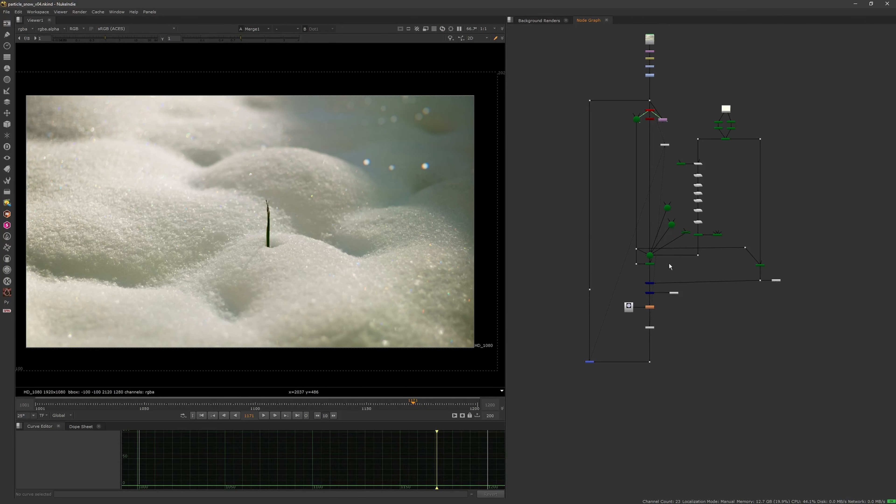
{"action": "key", "text": "ctrl+a"}
{"action": "left_click", "coordinate": [202, 416]}
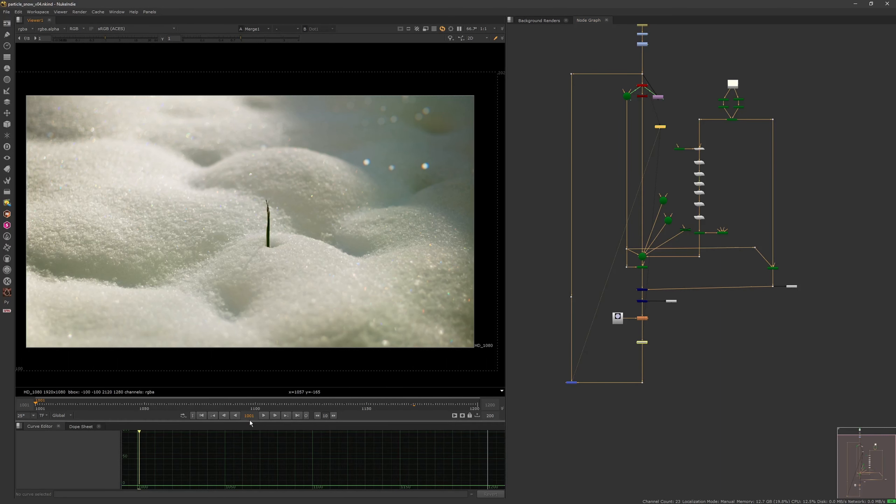
{"action": "left_click", "coordinate": [263, 415]}
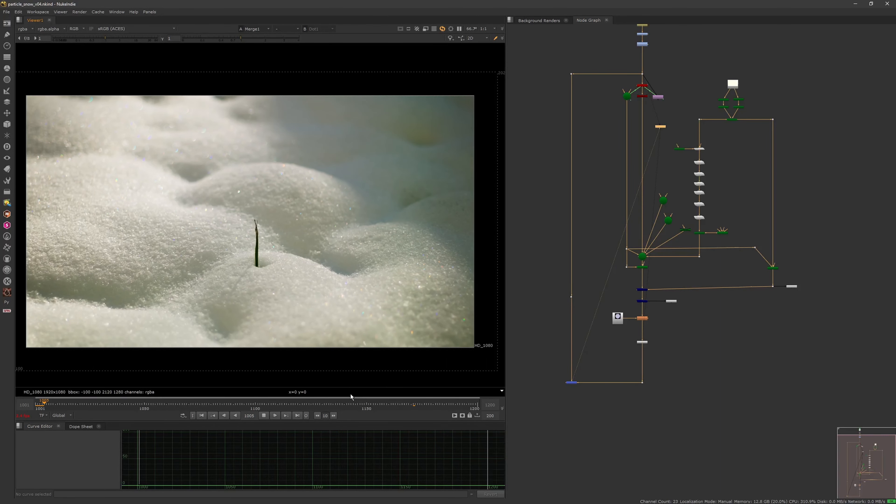
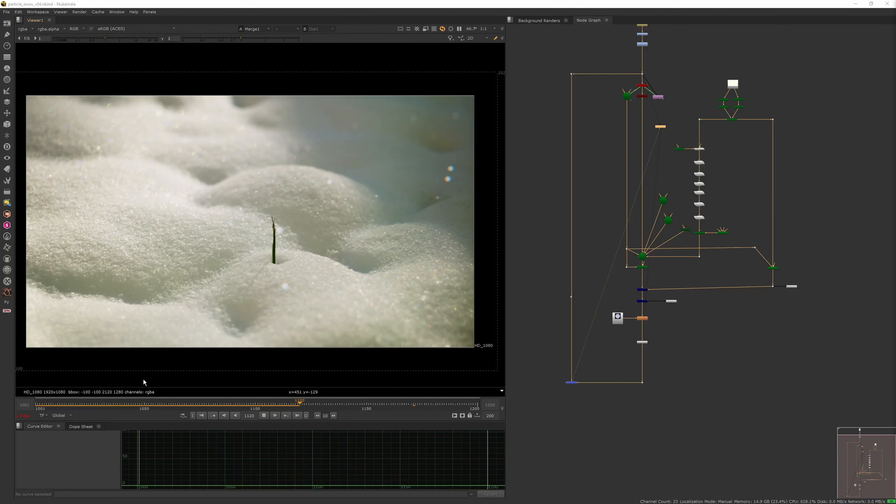
{"action": "left_click", "coordinate": [202, 416]}
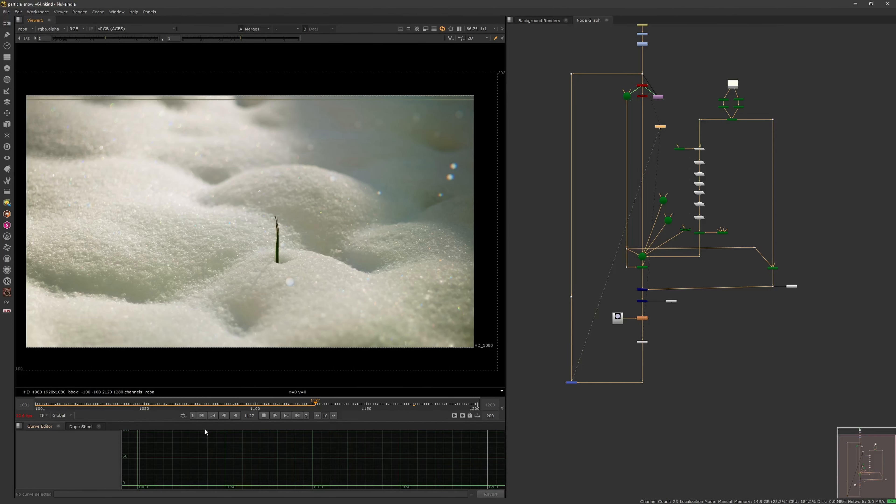
{"action": "left_click", "coordinate": [264, 416]}
Open Merge1's properties and check its merge operation
{"action": "left_click_drag", "start_coordinate": [547, 404], "coordinate": [599, 373]}
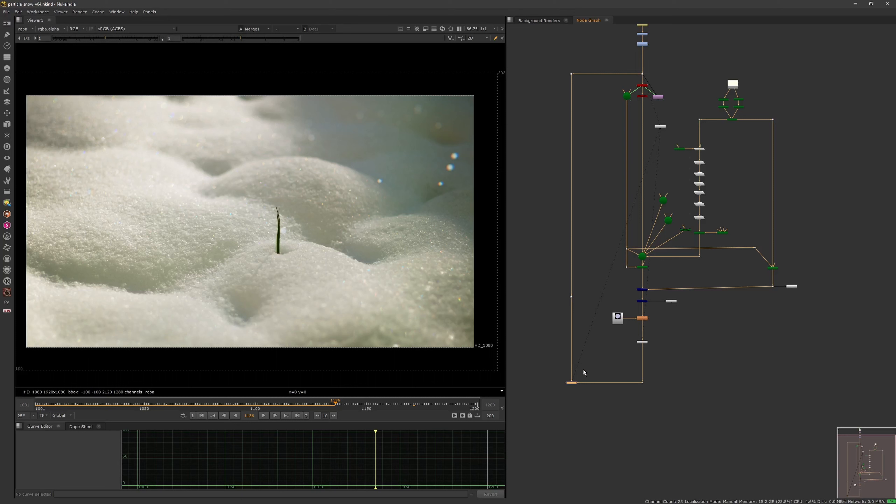
{"action": "double_click", "coordinate": [573, 384]}
{"action": "left_click", "coordinate": [426, 332]}
{"action": "left_click", "coordinate": [428, 346]}
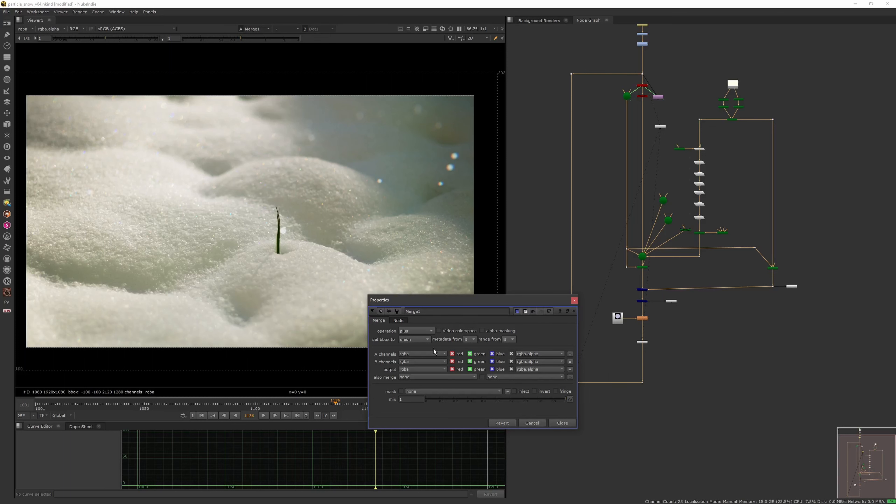
Set Merge1's operation to over, comparing the snowflake beside the plant stem, and close its properties
{"action": "scroll", "coordinate": [356, 246], "scroll_direction": "up", "scroll_amount": 6}
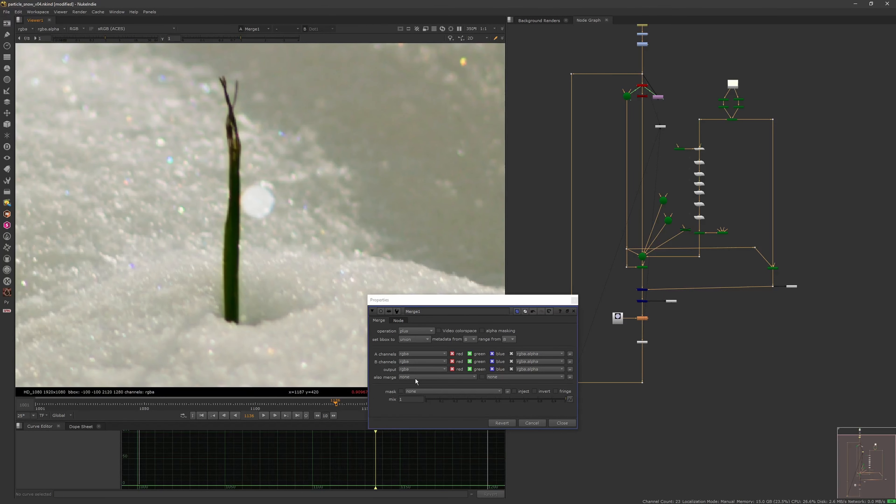
{"action": "left_click", "coordinate": [421, 332]}
{"action": "left_click", "coordinate": [423, 322]}
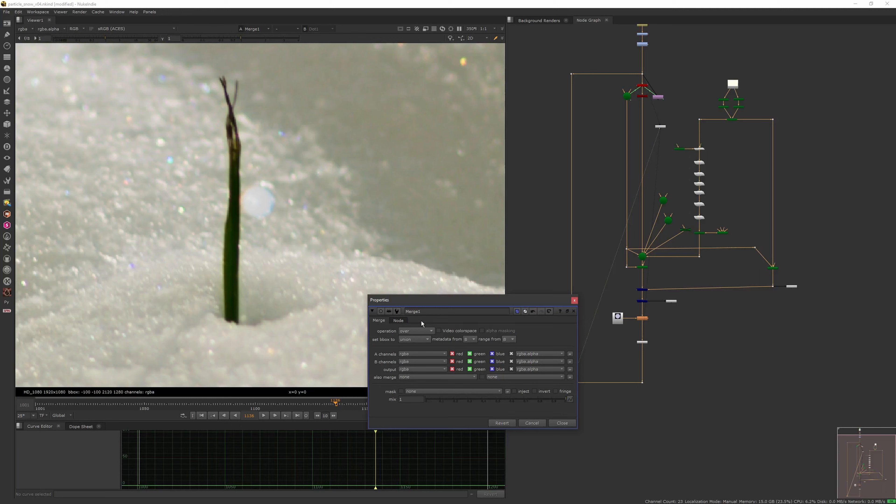
{"action": "left_click", "coordinate": [574, 300]}
{"action": "scroll", "coordinate": [362, 297], "scroll_direction": "down", "scroll_amount": 6}
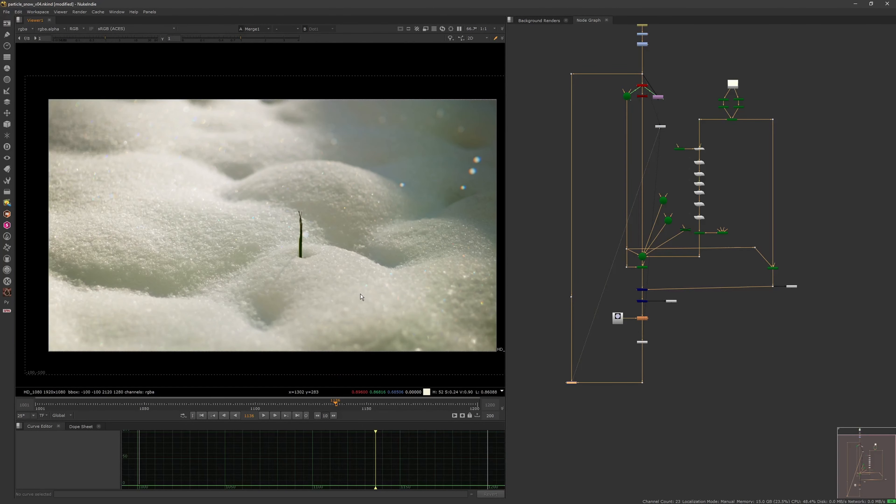
Go to frame 1150 and examine the snowflakes around the plant stem up close
{"action": "left_click_drag", "start_coordinate": [335, 403], "coordinate": [367, 406]}
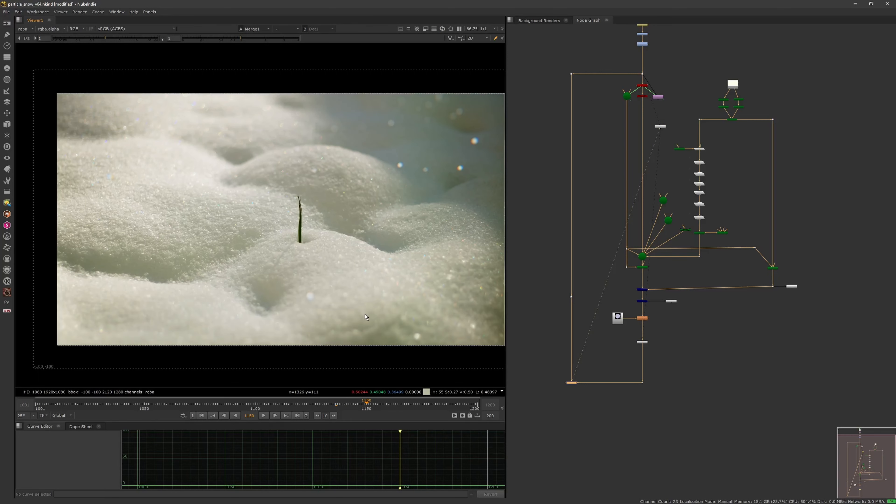
{"action": "scroll", "coordinate": [337, 298], "scroll_direction": "up", "scroll_amount": 3}
{"action": "scroll", "coordinate": [707, 239], "scroll_direction": "up", "scroll_amount": 6}
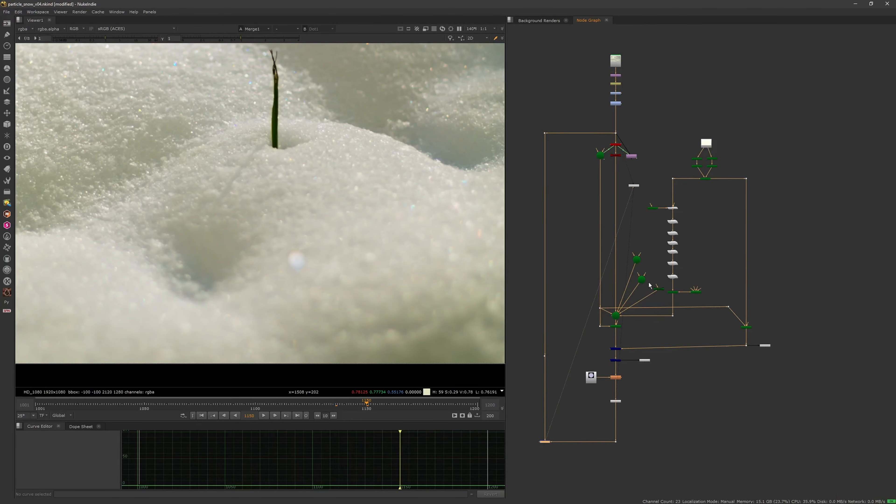
Set BasicMaterial1's emission to 2.16, diffuse to 0.02 and specular to 2.28
{"action": "left_click", "coordinate": [707, 235]}
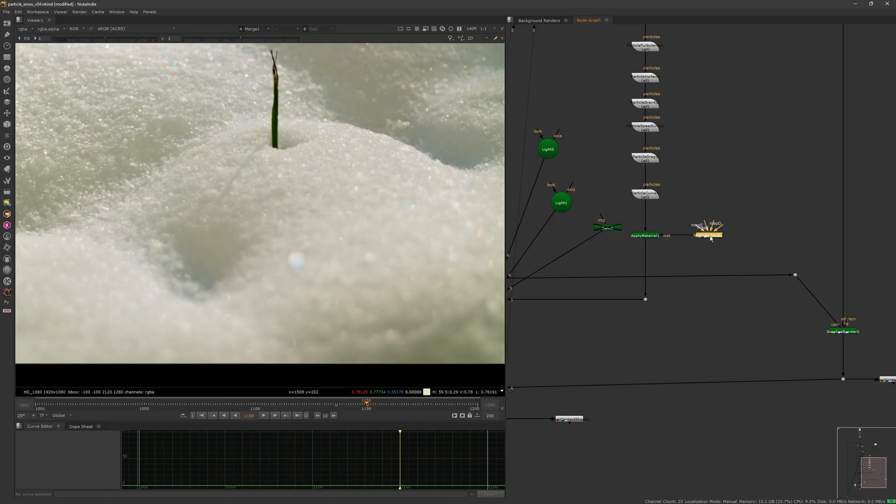
{"action": "double_click", "coordinate": [706, 235]}
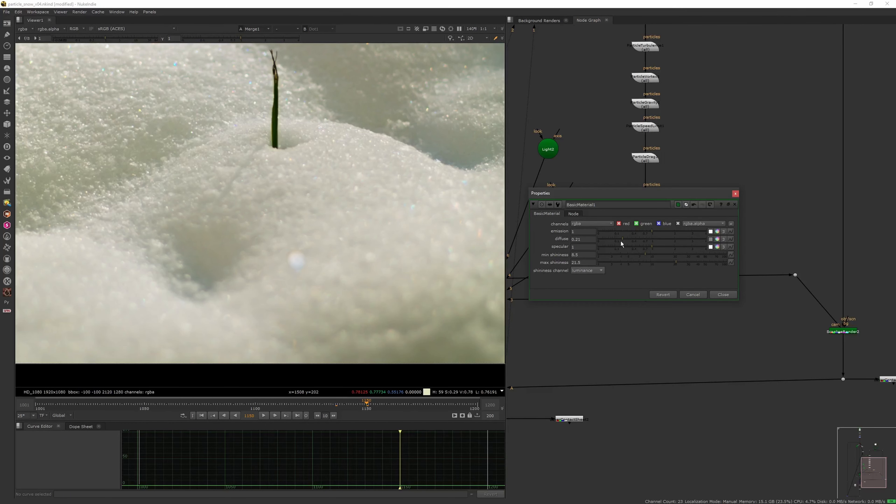
{"action": "mouse_move", "coordinate": [622, 239]}
{"action": "left_mouse_down"}
{"action": "mouse_move", "coordinate": [635, 239]}
{"action": "mouse_move", "coordinate": [607, 239]}
{"action": "left_mouse_up"}
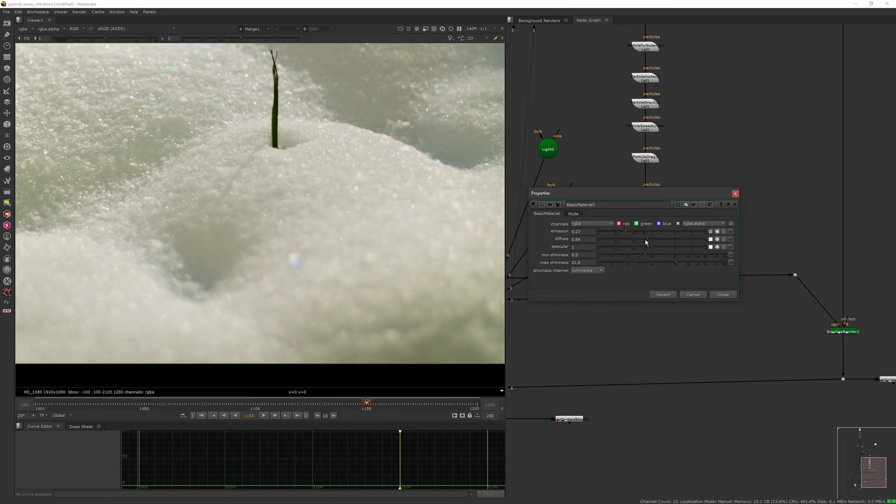
{"action": "scroll", "coordinate": [340, 297], "scroll_direction": "down", "scroll_amount": 3}
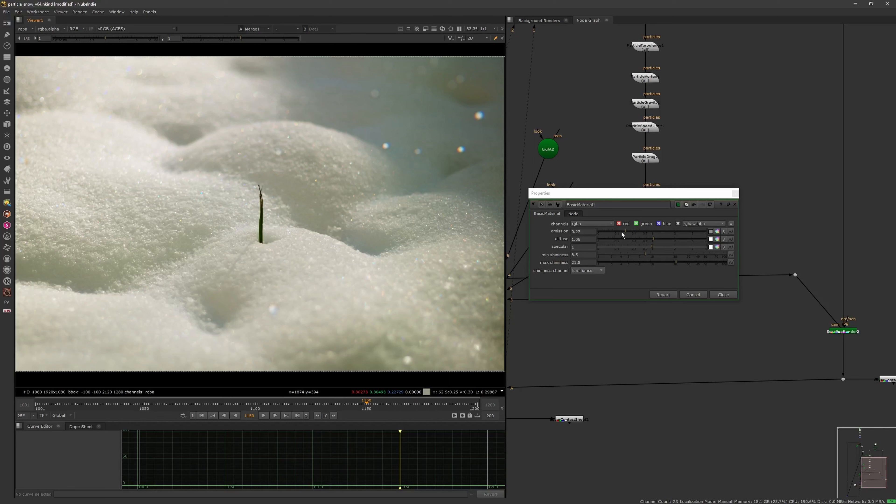
{"action": "left_click_drag", "start_coordinate": [622, 232], "coordinate": [609, 233]}
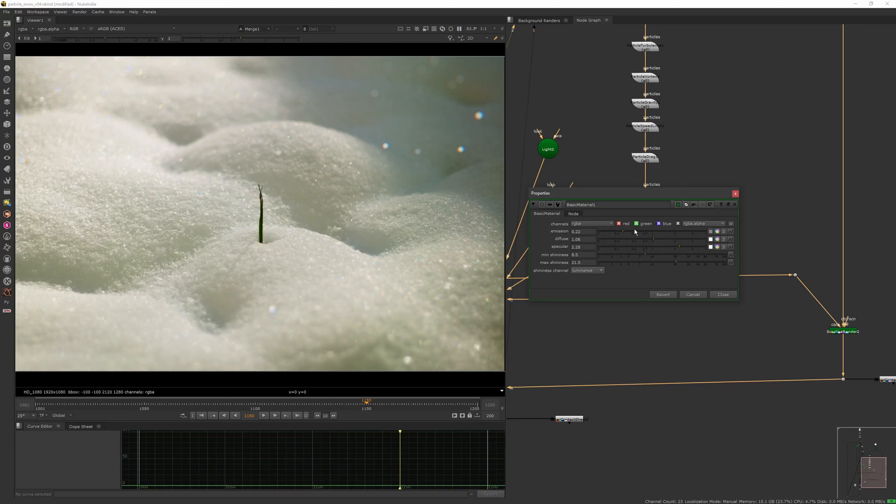
{"action": "left_click_drag", "start_coordinate": [653, 240], "coordinate": [623, 241]}
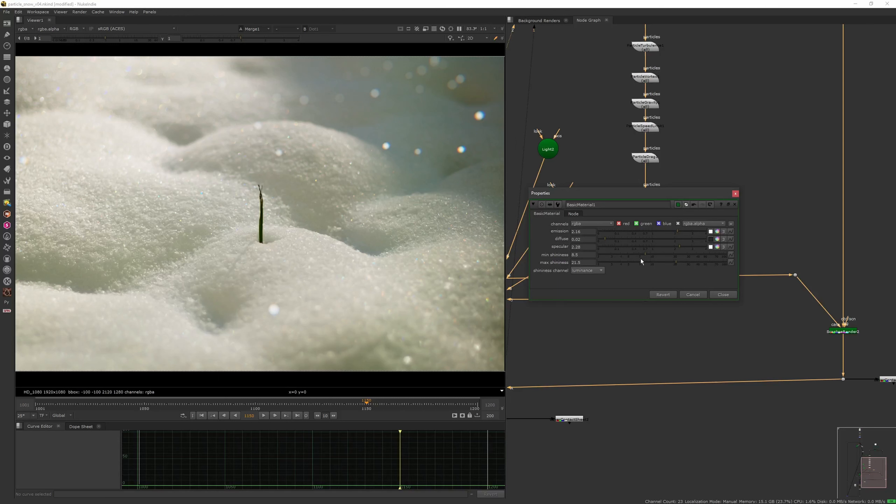
Set BasicMaterial1's min shininess to 7.1 and max shininess to 48, and close its properties
{"action": "left_click_drag", "start_coordinate": [643, 255], "coordinate": [612, 255]}
{"action": "left_click_drag", "start_coordinate": [691, 260], "coordinate": [702, 262]}
{"action": "scroll", "coordinate": [418, 259], "scroll_direction": "down", "scroll_amount": 3}
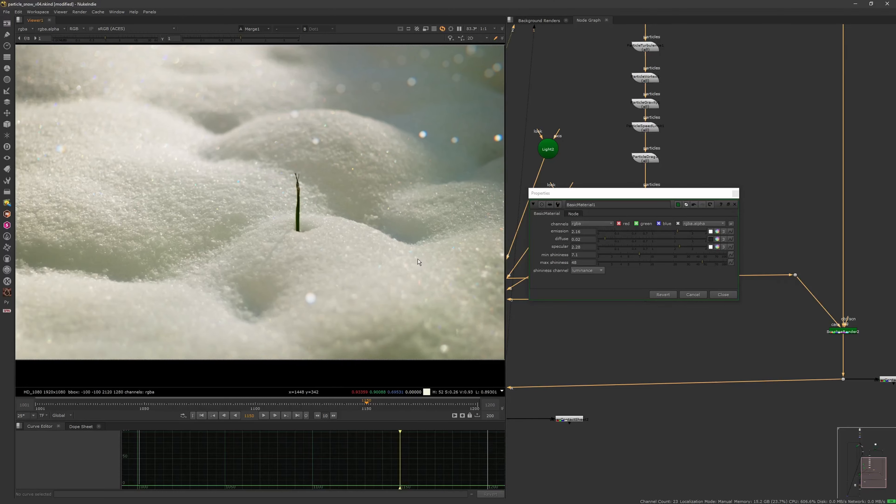
{"action": "scroll", "coordinate": [361, 286], "scroll_direction": "up", "scroll_amount": 1}
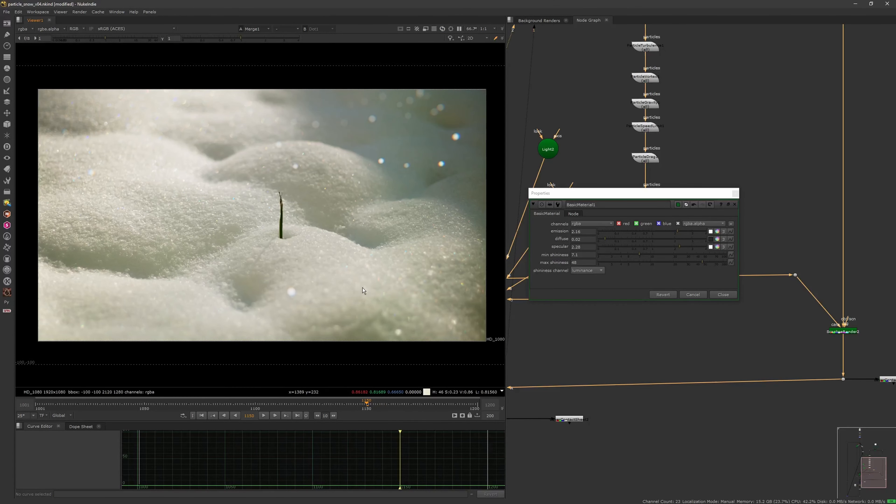
{"action": "left_click", "coordinate": [735, 194]}
Try different Size values on the Chromatik node and close its properties
{"action": "scroll", "coordinate": [651, 263], "scroll_direction": "down", "scroll_amount": 5}
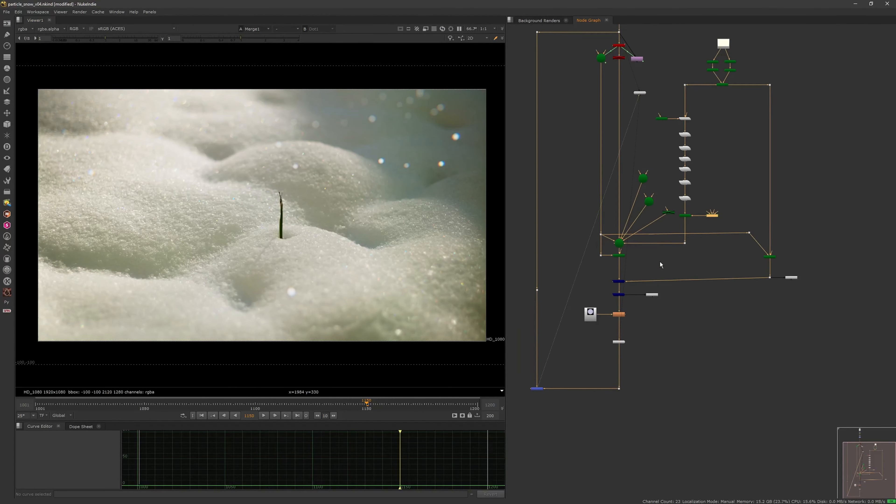
{"action": "scroll", "coordinate": [609, 306], "scroll_direction": "up", "scroll_amount": 5}
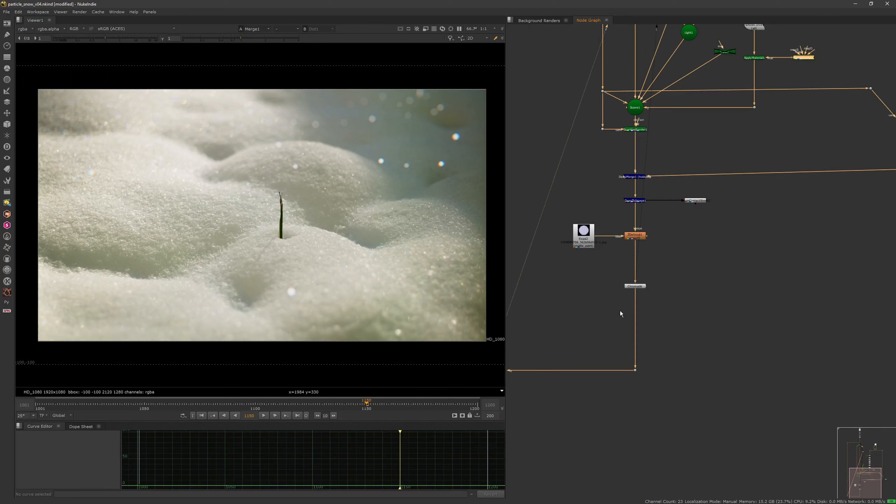
{"action": "double_click", "coordinate": [638, 286]}
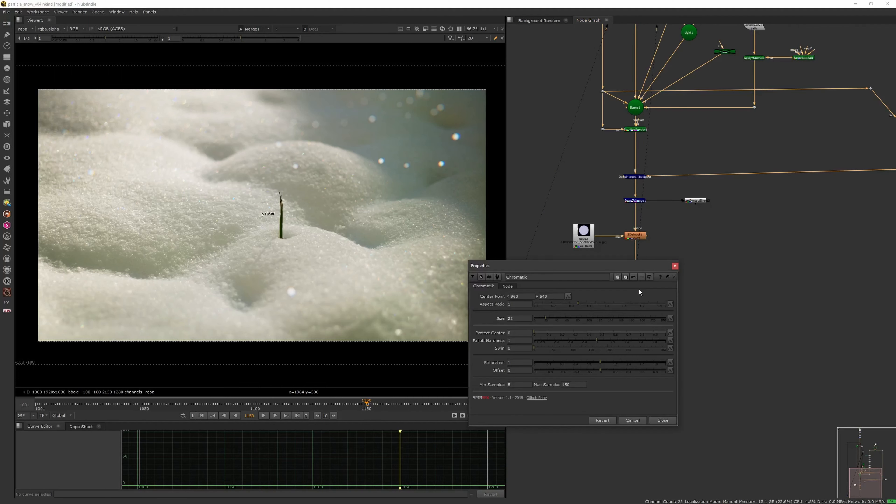
{"action": "left_click", "coordinate": [542, 317]}
{"action": "left_click_drag", "start_coordinate": [543, 317], "coordinate": [546, 320]}
{"action": "left_click_drag", "start_coordinate": [554, 319], "coordinate": [549, 318]}
{"action": "left_click", "coordinate": [674, 266]}
{"action": "middle_click_drag", "start_coordinate": [645, 273], "coordinate": [678, 264]}
{"action": "middle_click_drag", "start_coordinate": [483, 300], "coordinate": [484, 306]}
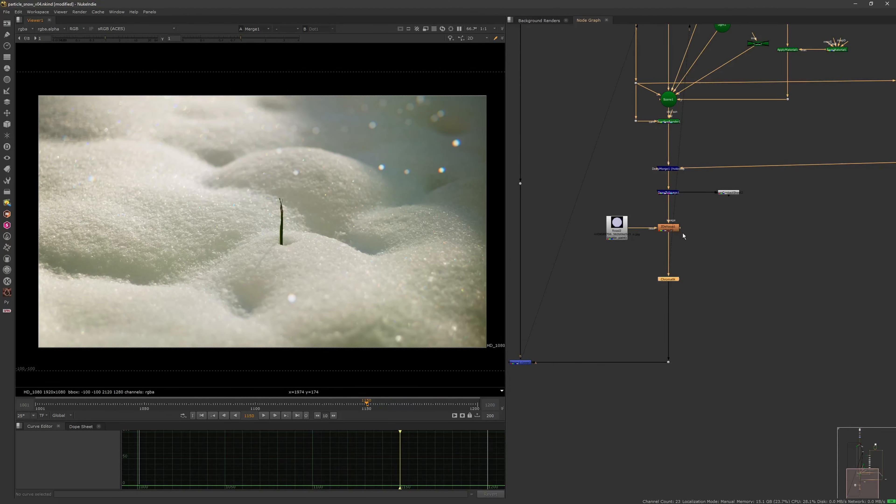
Set BasicMaterial1's emission to 1.04, diffuse to 0.045 and specular to 1.04, and close its properties
{"action": "middle_click_drag", "start_coordinate": [779, 99], "coordinate": [720, 251]}
{"action": "double_click", "coordinate": [777, 202]}
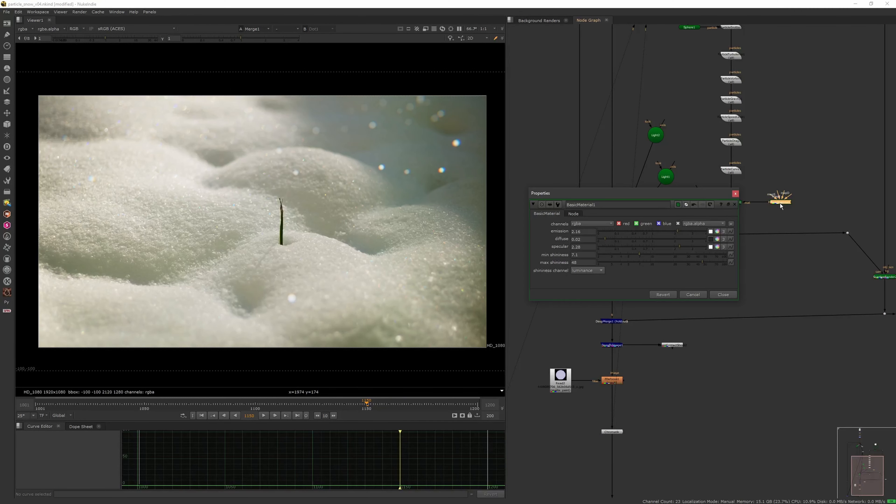
{"action": "left_click", "coordinate": [619, 239]}
{"action": "left_click_drag", "start_coordinate": [625, 239], "coordinate": [653, 247]}
{"action": "left_click", "coordinate": [670, 231]}
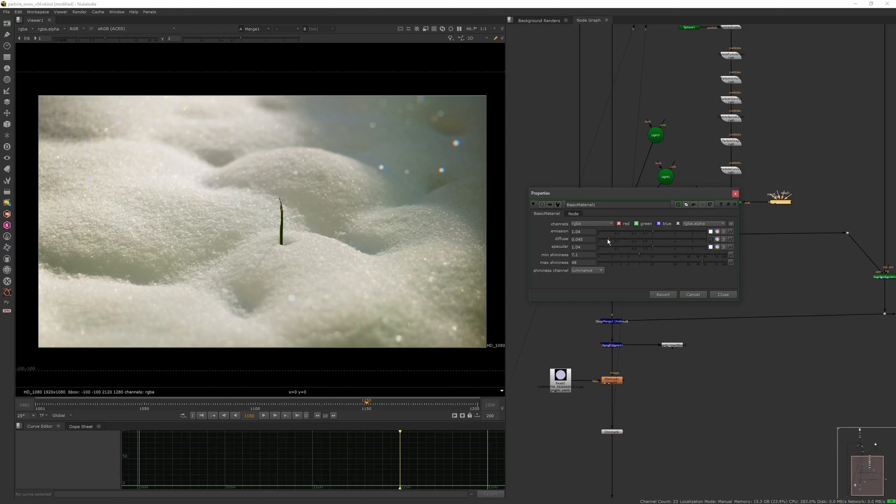
{"action": "left_click", "coordinate": [734, 205]}
Adjust the Chromatik node's Size to 22 and close its properties
{"action": "middle_click_drag", "start_coordinate": [612, 412], "coordinate": [639, 291]}
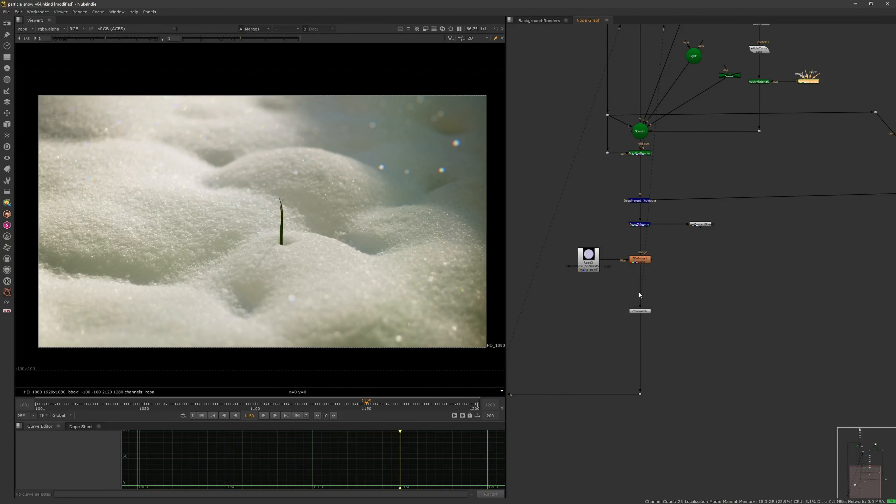
{"action": "double_click", "coordinate": [637, 313]}
{"action": "mouse_move", "coordinate": [545, 319]}
{"action": "left_mouse_down"}
{"action": "mouse_move", "coordinate": [538, 317]}
{"action": "mouse_move", "coordinate": [547, 319]}
{"action": "left_mouse_up"}
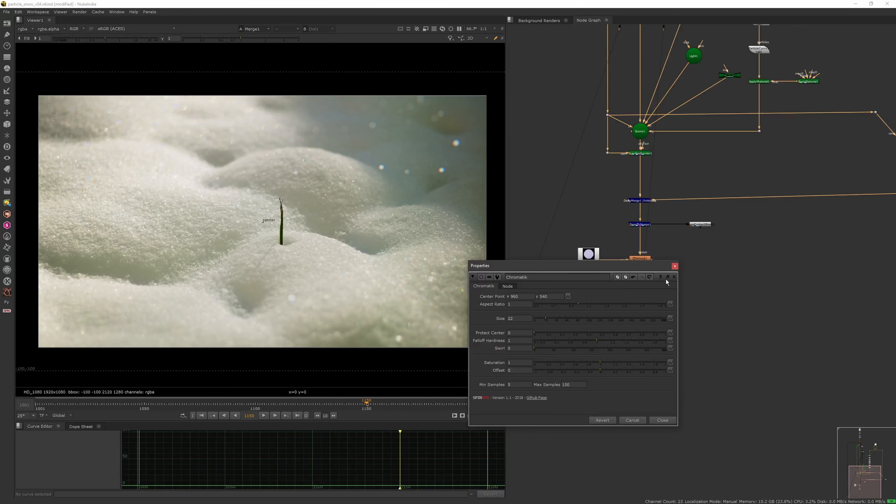
{"action": "left_click", "coordinate": [674, 264]}
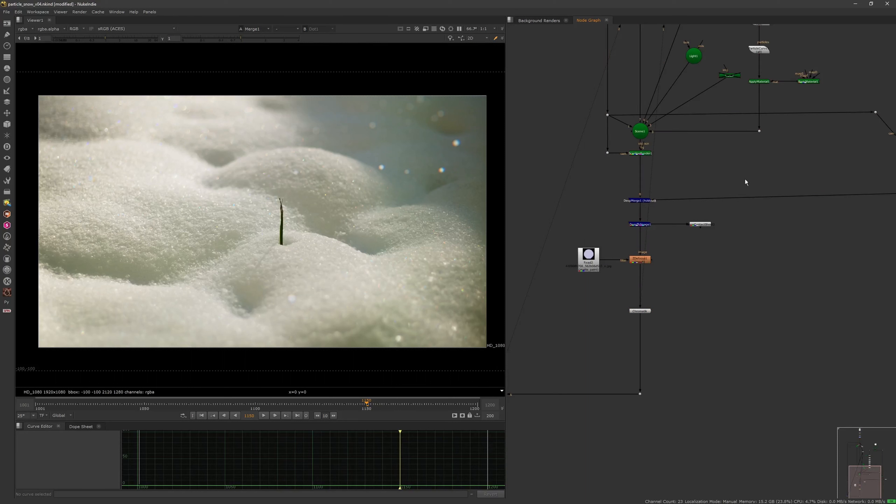
Raise BasicMaterial1's emission to 2.02, lower its specular to about 0.15 and close its properties
{"action": "double_click", "coordinate": [809, 85]}
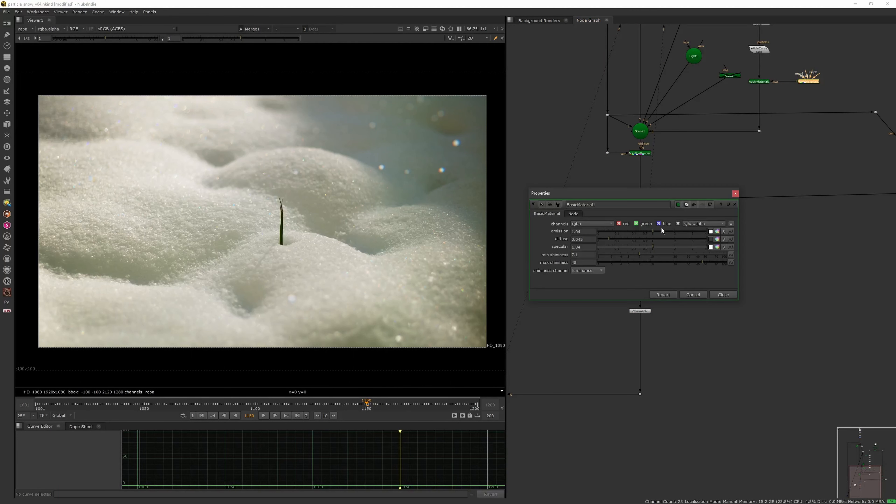
{"action": "left_click_drag", "start_coordinate": [656, 232], "coordinate": [667, 232]}
{"action": "left_click_drag", "start_coordinate": [670, 232], "coordinate": [674, 232]}
{"action": "left_click_drag", "start_coordinate": [653, 246], "coordinate": [621, 246]}
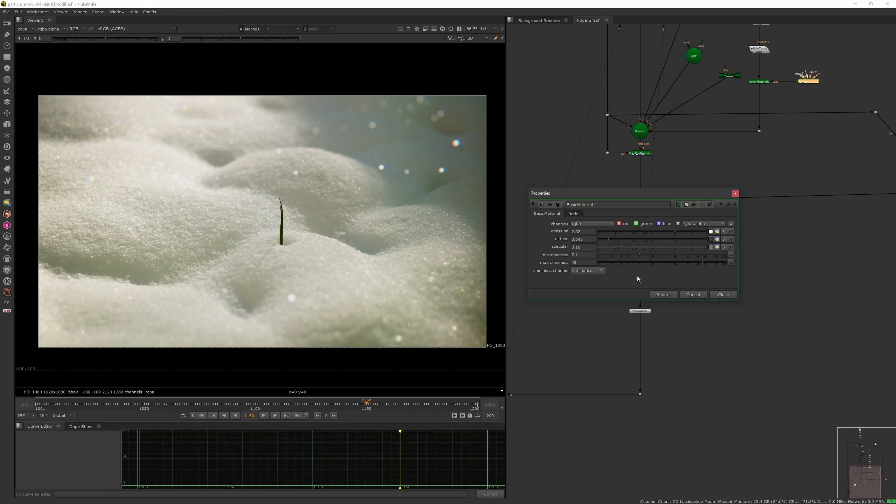
{"action": "left_click", "coordinate": [735, 195]}
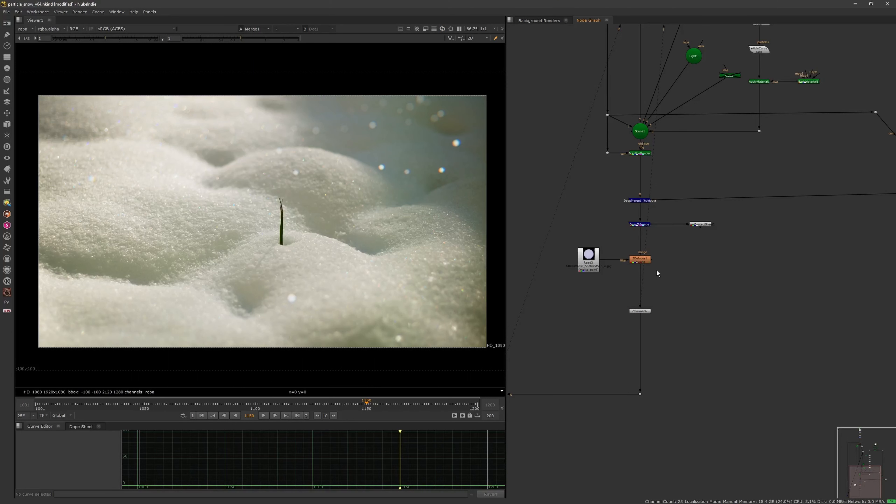
{"action": "double_click", "coordinate": [640, 235]}
{"action": "left_click_drag", "start_coordinate": [593, 152], "coordinate": [615, 180]}
{"action": "left_click_drag", "start_coordinate": [581, 155], "coordinate": [582, 156]}
{"action": "left_click", "coordinate": [685, 94]}
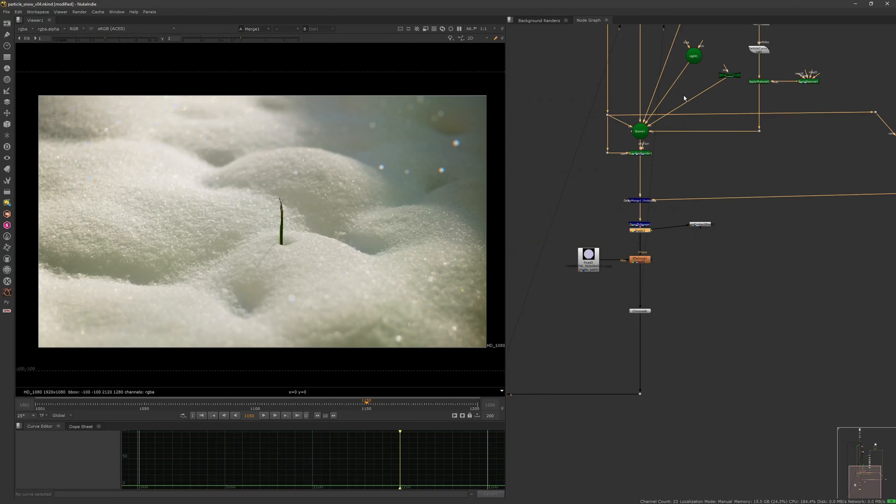
{"action": "left_click_drag", "start_coordinate": [640, 228], "coordinate": [641, 223]}
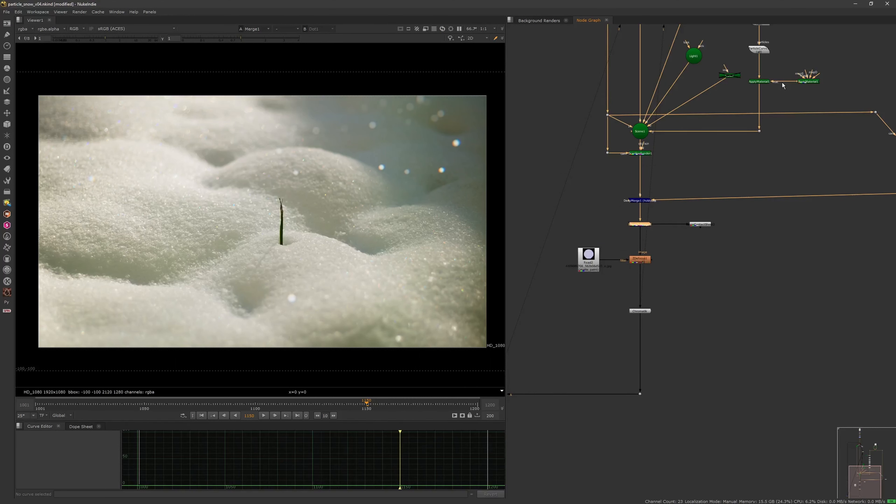
Readjust BasicMaterial1's shading, setting its min shininess to 2 and max shininess to 9.8
{"action": "double_click", "coordinate": [806, 81]}
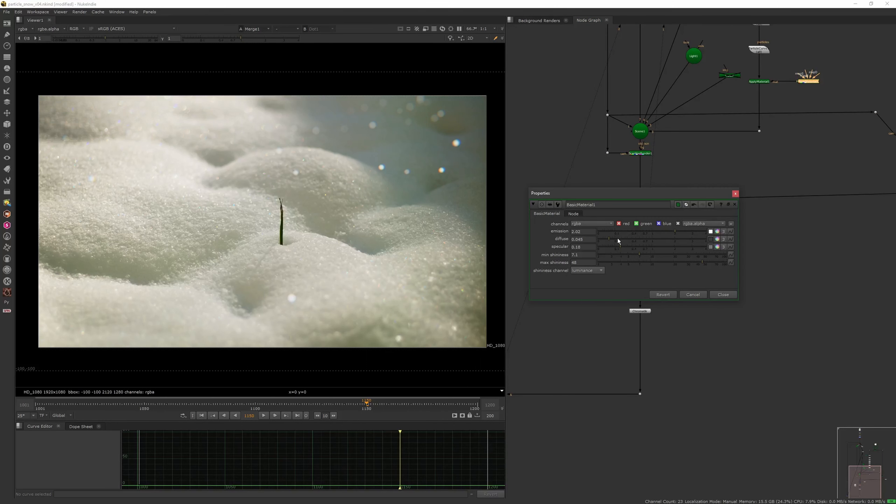
{"action": "left_click", "coordinate": [652, 231]}
{"action": "left_click", "coordinate": [650, 239]}
{"action": "left_click", "coordinate": [643, 246]}
{"action": "left_click", "coordinate": [610, 255]}
{"action": "left_click", "coordinate": [650, 262]}
{"action": "left_click", "coordinate": [602, 255]}
Set BasicMaterial1's specular to 1.54 and diffuse to 2.18, lower its emission and close its properties
{"action": "left_click", "coordinate": [663, 247]}
{"action": "mouse_move", "coordinate": [650, 240]}
{"action": "left_mouse_down"}
{"action": "mouse_move", "coordinate": [632, 241]}
{"action": "mouse_move", "coordinate": [647, 240]}
{"action": "left_mouse_up"}
{"action": "left_click", "coordinate": [659, 240]}
{"action": "left_click", "coordinate": [667, 230]}
{"action": "left_click_drag", "start_coordinate": [653, 239], "coordinate": [677, 239]}
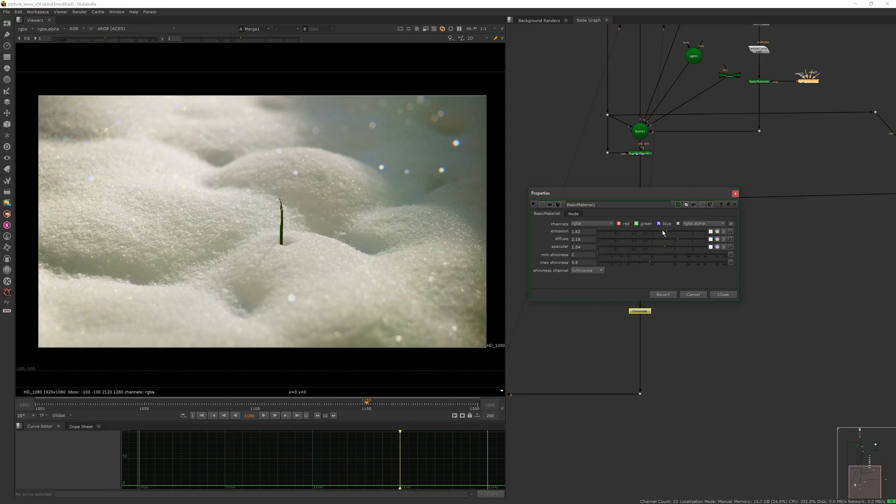
{"action": "left_click", "coordinate": [615, 231]}
{"action": "left_click", "coordinate": [736, 193]}
Reduce the Chromatik node's Size slightly and close its properties
{"action": "double_click", "coordinate": [639, 310]}
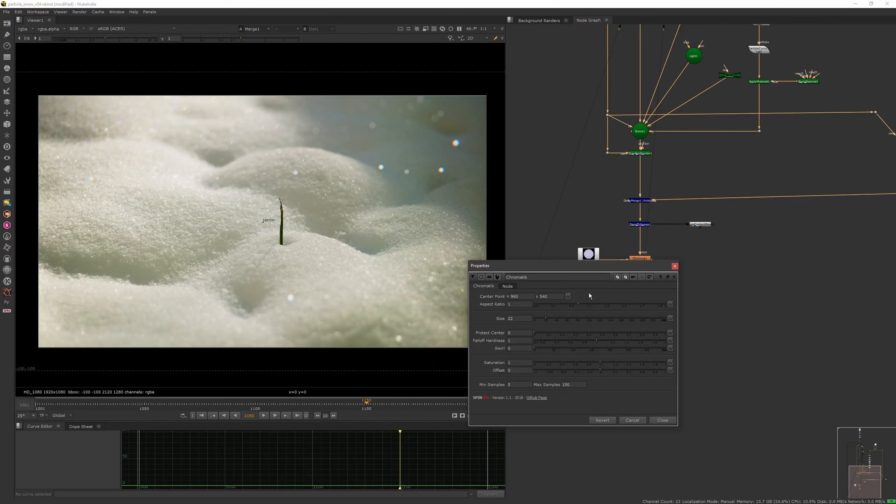
{"action": "left_click_drag", "start_coordinate": [545, 319], "coordinate": [542, 320]}
{"action": "left_click", "coordinate": [673, 266]}
Set Merge1's operation to plus with a mix somewhat above 0.46, close its properties and save the script
{"action": "middle_click_drag", "start_coordinate": [598, 310], "coordinate": [681, 249]}
{"action": "double_click", "coordinate": [571, 333]}
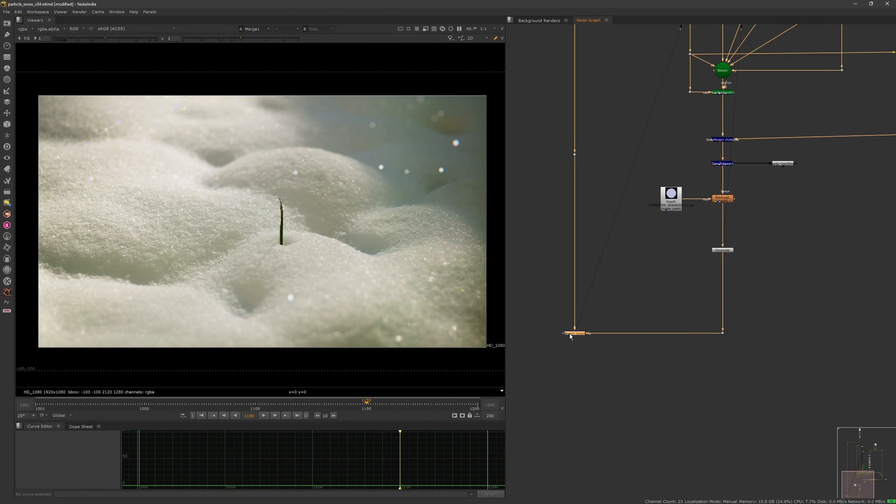
{"action": "left_click_drag", "start_coordinate": [494, 399], "coordinate": [489, 399]}
{"action": "left_click", "coordinate": [431, 331]}
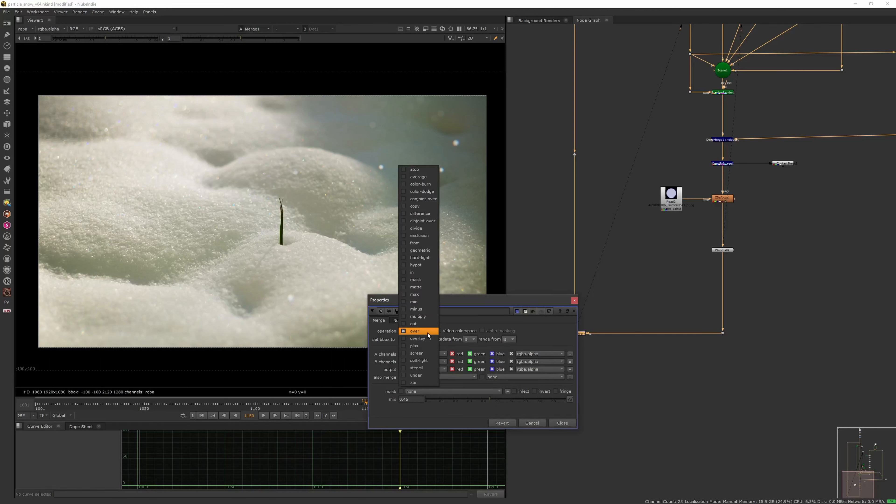
{"action": "left_click", "coordinate": [425, 345]}
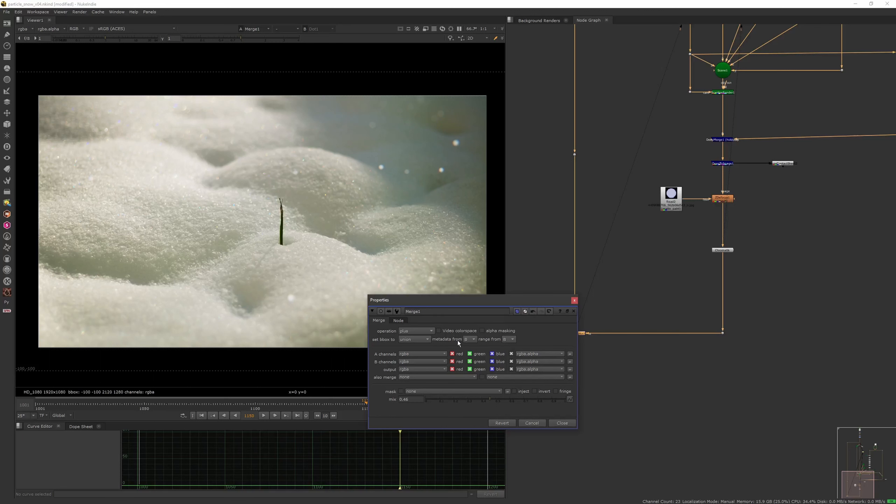
{"action": "left_click_drag", "start_coordinate": [498, 399], "coordinate": [516, 398]}
{"action": "left_click", "coordinate": [574, 300]}
{"action": "key", "text": "ctrl+s"}
{"action": "scroll", "coordinate": [663, 229], "scroll_direction": "down", "scroll_amount": 5}
{"action": "middle_click_drag", "start_coordinate": [717, 96], "coordinate": [690, 188]}
{"action": "middle_click", "coordinate": [688, 193]}
{"action": "scroll", "coordinate": [689, 197], "scroll_direction": "up", "scroll_amount": 2}
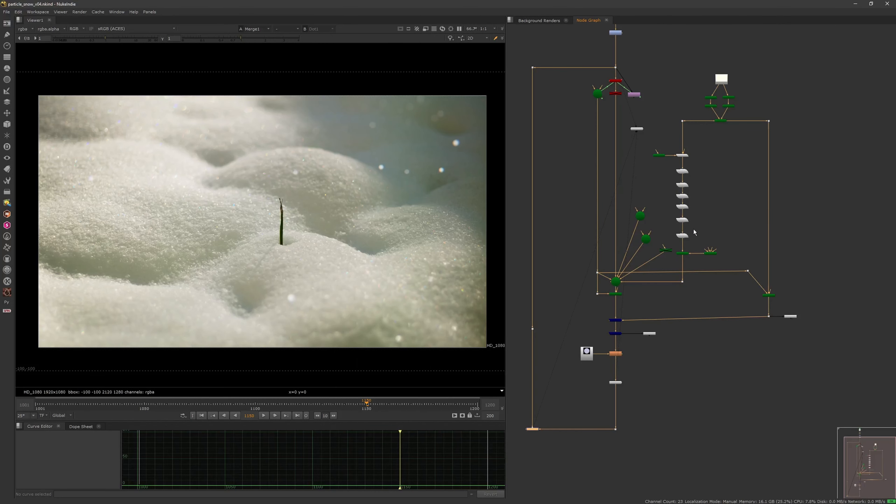
{"action": "scroll", "coordinate": [688, 255], "scroll_direction": "up", "scroll_amount": 4}
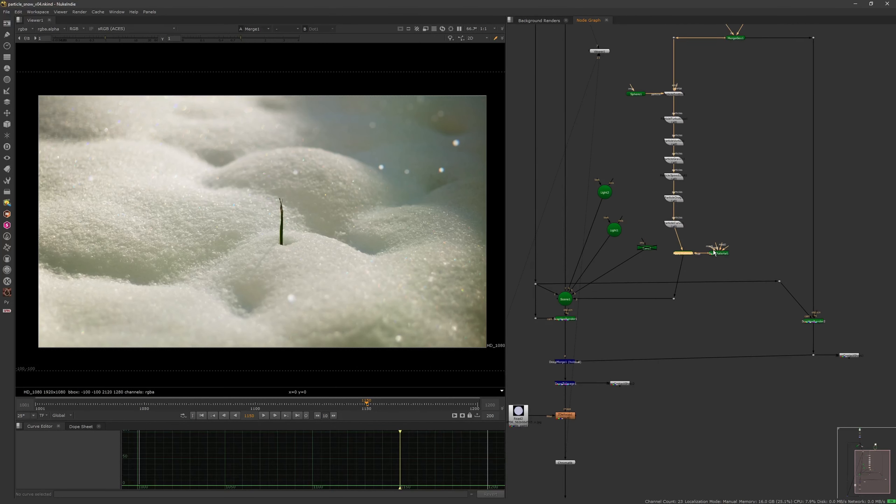
Rewire the particle stream to run directly from the last particle node past ApplyMaterial1, and scrub the timeline to check the composite
{"action": "left_click_drag", "start_coordinate": [683, 260], "coordinate": [678, 233]}
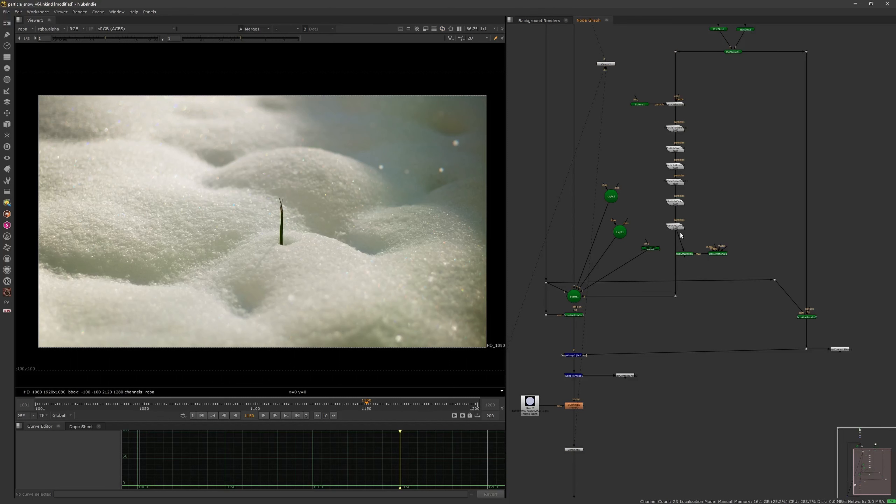
{"action": "key", "text": "f"}
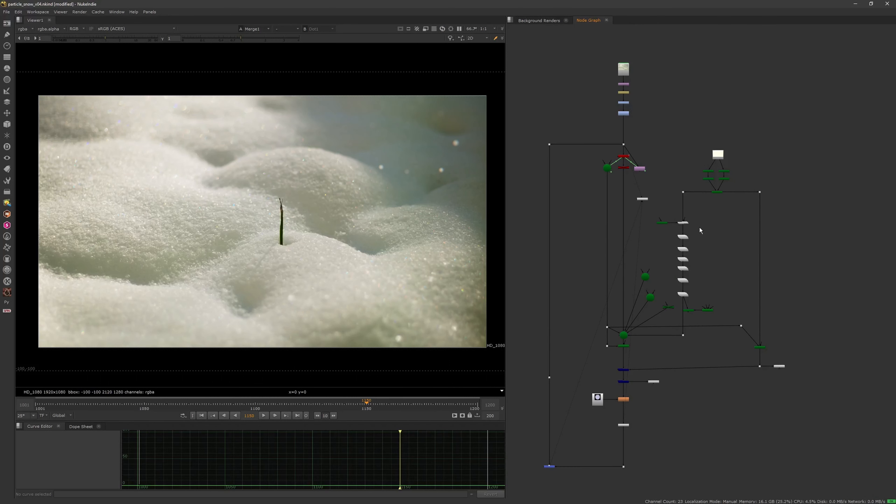
{"action": "scroll", "coordinate": [246, 402], "scroll_direction": "up", "scroll_amount": 1}
{"action": "scroll", "coordinate": [254, 402], "scroll_direction": "down", "scroll_amount": 1}
{"action": "left_click", "coordinate": [233, 404]}
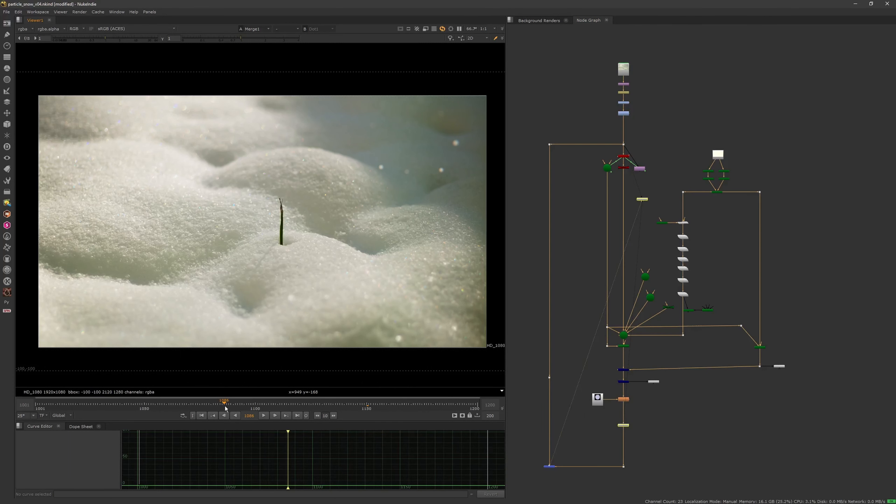
{"action": "left_click_drag", "start_coordinate": [233, 405], "coordinate": [402, 409]}
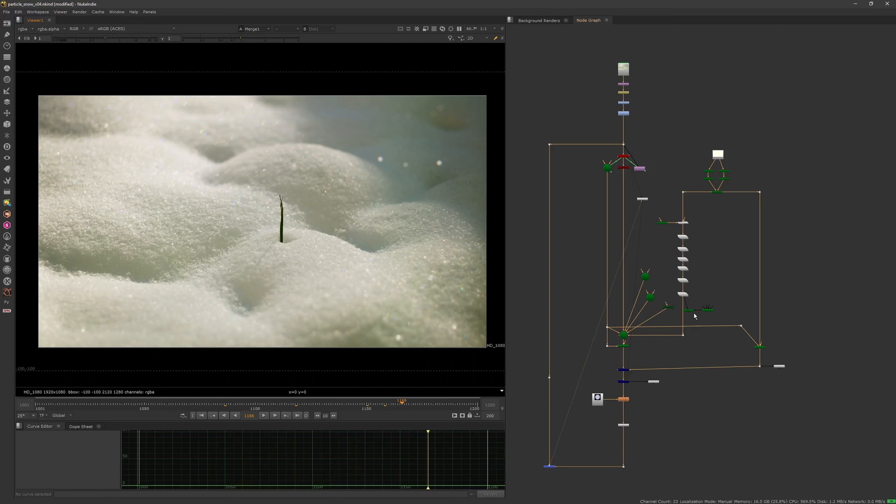
Move ApplyMaterial1 and BasicMaterial1 aside, clear of the particle stream, and save the script
{"action": "left_click_drag", "start_coordinate": [734, 296], "coordinate": [708, 290]}
{"action": "left_click", "coordinate": [706, 309]}
{"action": "key", "text": "ctrl+s"}
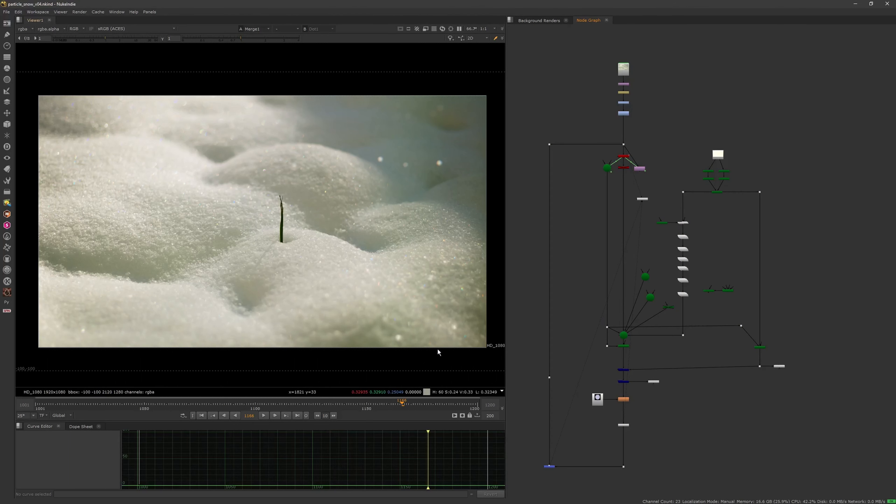
Return to frame 1001 and create a MotionBlur node next to the pipe below the Chromatik node
{"action": "left_click", "coordinate": [436, 406]}
{"action": "left_click", "coordinate": [235, 415]}
{"action": "left_click", "coordinate": [215, 416]}
{"action": "middle_click_drag", "start_coordinate": [607, 408], "coordinate": [640, 303]}
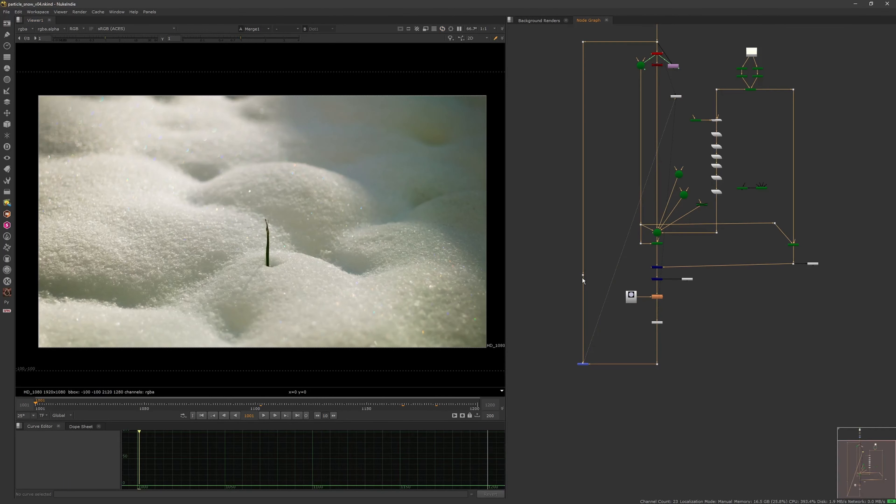
{"action": "scroll", "coordinate": [636, 304], "scroll_direction": "up", "scroll_amount": 3}
{"action": "scroll", "coordinate": [608, 322], "scroll_direction": "up", "scroll_amount": 2}
{"action": "key", "text": "Tab"}
{"action": "type", "text": "motio"}
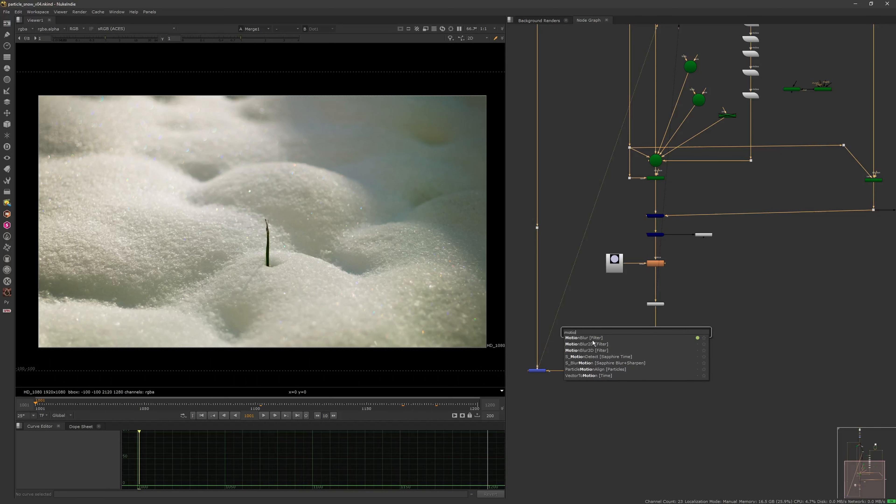
{"action": "left_click", "coordinate": [604, 337]}
View the LayerContactSheet node near frame 1085 to inspect the particle render's layers, and close MotionBlur1's properties
{"action": "left_click", "coordinate": [703, 235]}
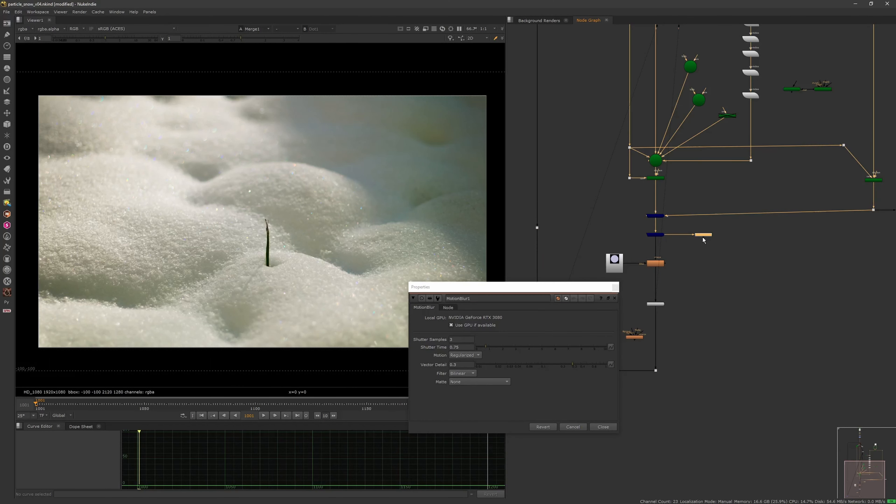
{"action": "key", "text": "1"}
{"action": "left_click_drag", "start_coordinate": [228, 401], "coordinate": [222, 401]}
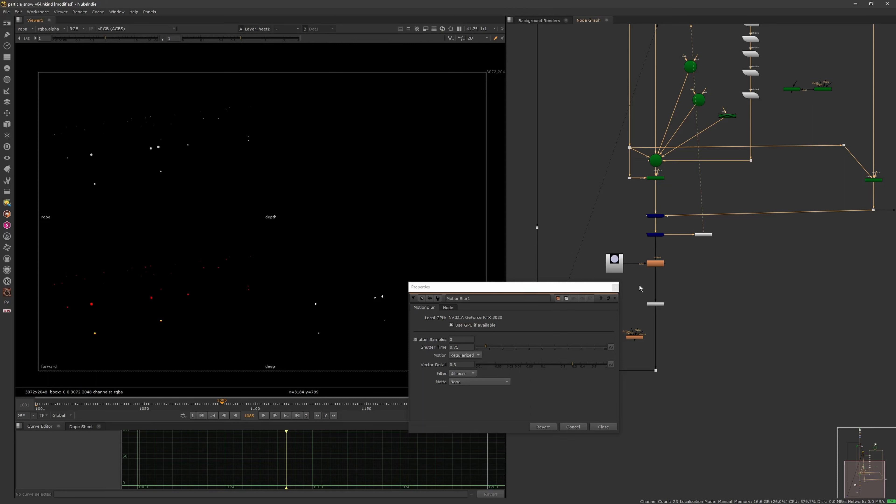
{"action": "left_click", "coordinate": [614, 286]}
Insert MotionBlur1 into the particle pipe below the Chromatik node, view its output and save the script
{"action": "middle_click_drag", "start_coordinate": [617, 242], "coordinate": [632, 199]}
{"action": "scroll", "coordinate": [659, 271], "scroll_direction": "up", "scroll_amount": 3}
{"action": "left_click_drag", "start_coordinate": [640, 313], "coordinate": [680, 315]}
{"action": "key", "text": "1"}
{"action": "left_click", "coordinate": [676, 314], "text": "shift"}
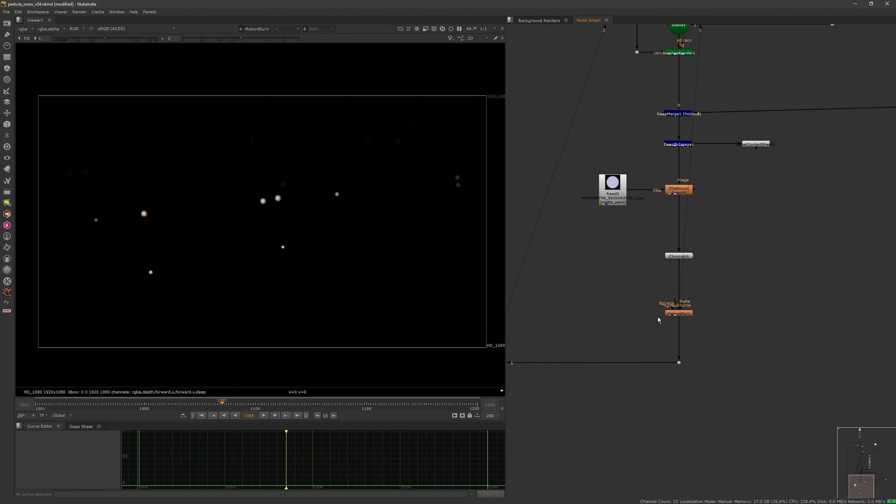
{"action": "key", "text": "ctrl+s"}
Open MotionBlur1's properties, disable the Chromatik node and toggle MotionBlur1 off and on to compare its effect
{"action": "double_click", "coordinate": [677, 314]}
{"action": "scroll", "coordinate": [250, 240], "scroll_direction": "up", "scroll_amount": 4}
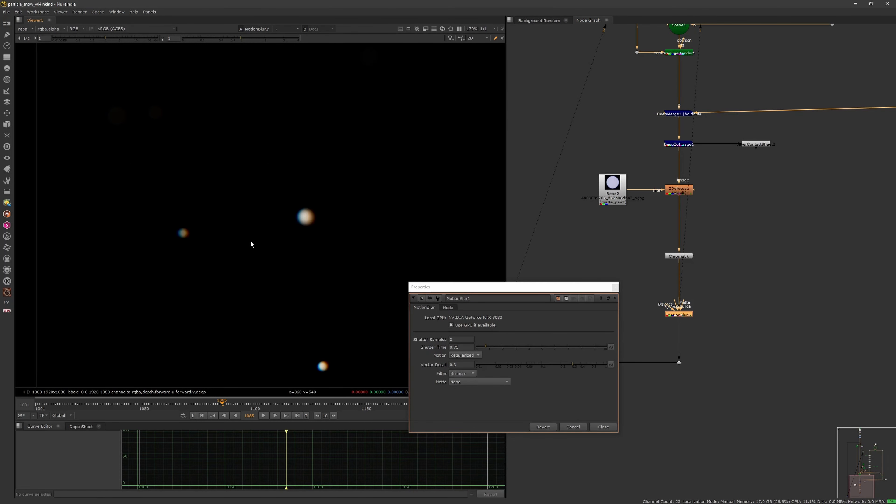
{"action": "left_click", "coordinate": [679, 256]}
{"action": "key", "text": "d"}
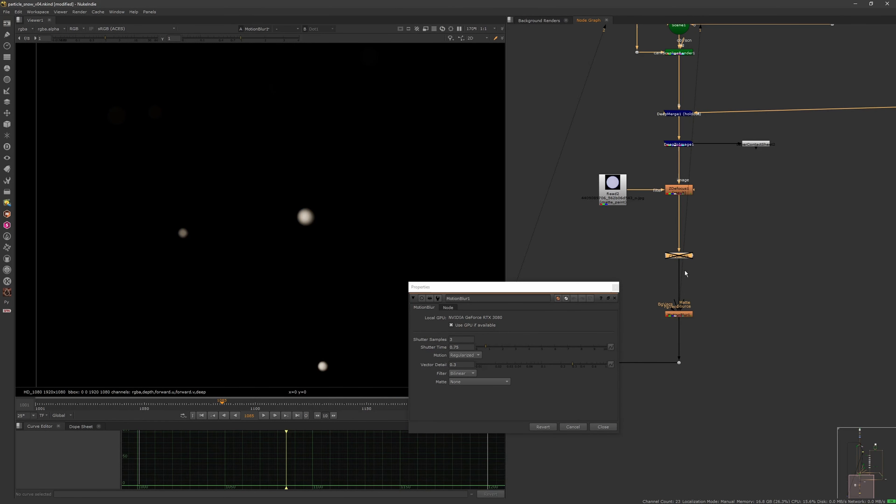
{"action": "left_click", "coordinate": [682, 312]}
{"action": "key", "text": "d"}
{"action": "key", "text": "d"}
{"action": "key", "text": "d"}
{"action": "key", "text": "d"}
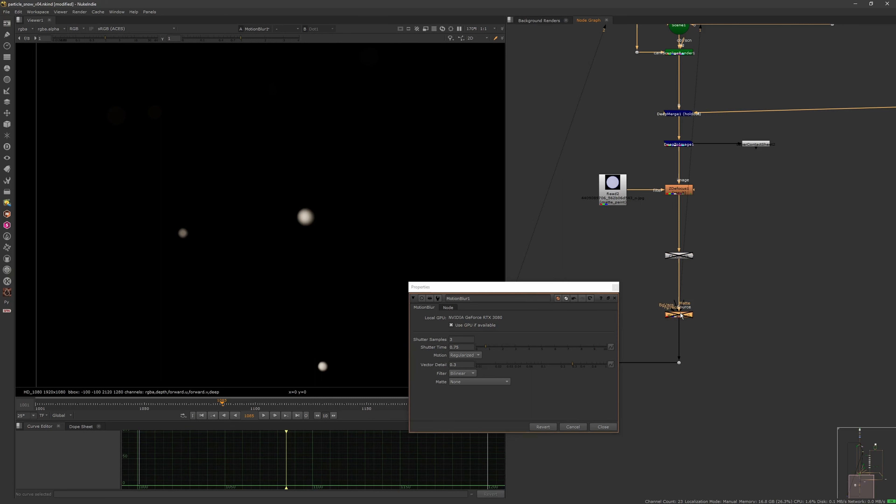
Set MotionBlur1's shutter samples to 10, try a shutter time of 0.5 and raise it to 1, inspecting the particles up close
{"action": "double_click", "coordinate": [458, 348]}
{"action": "type", "text": "05"}
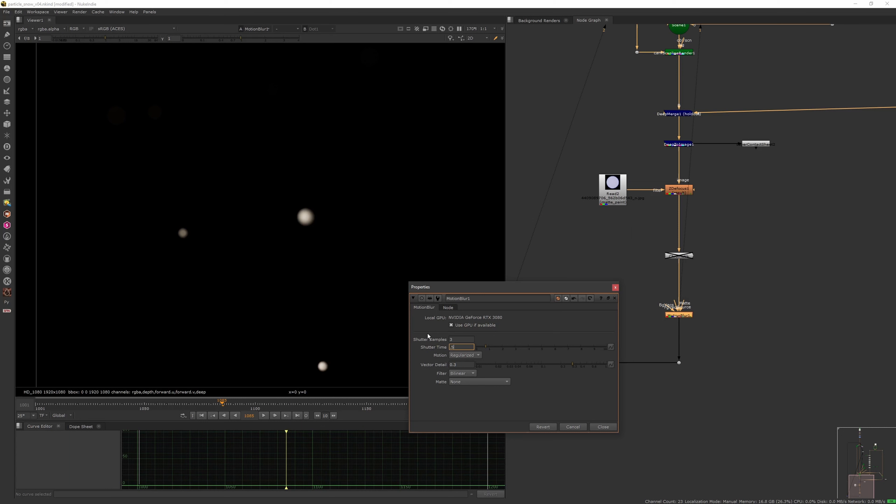
{"action": "left_click", "coordinate": [463, 339]}
{"action": "type", "text": "10"}
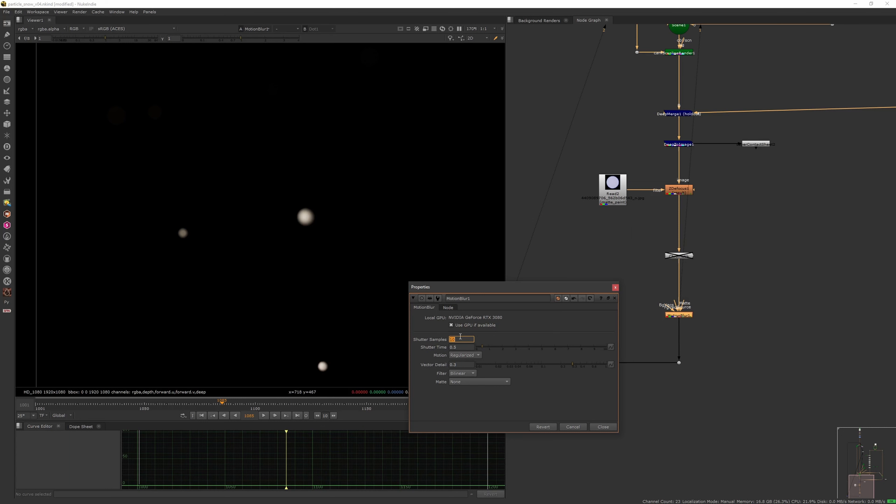
{"action": "key", "text": "Tab"}
{"action": "type", "text": "1"}
{"action": "scroll", "coordinate": [316, 266], "scroll_direction": "down", "scroll_amount": 3}
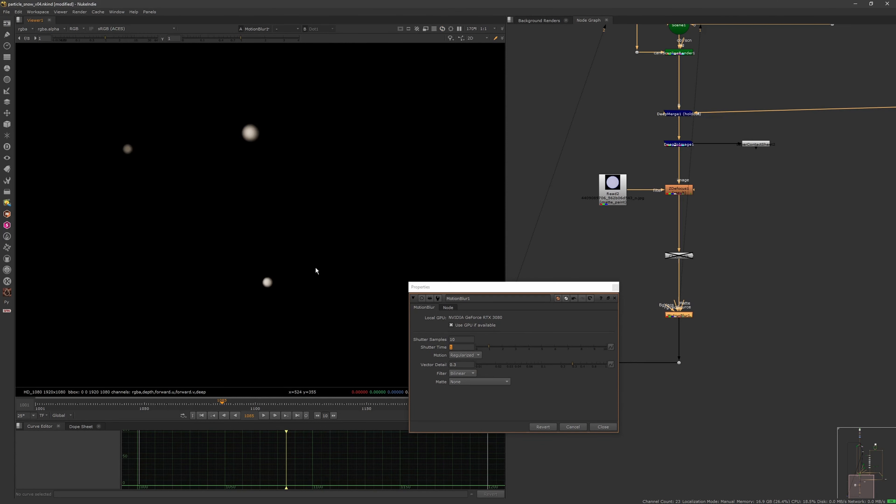
{"action": "middle_click_drag", "start_coordinate": [457, 202], "coordinate": [349, 226]}
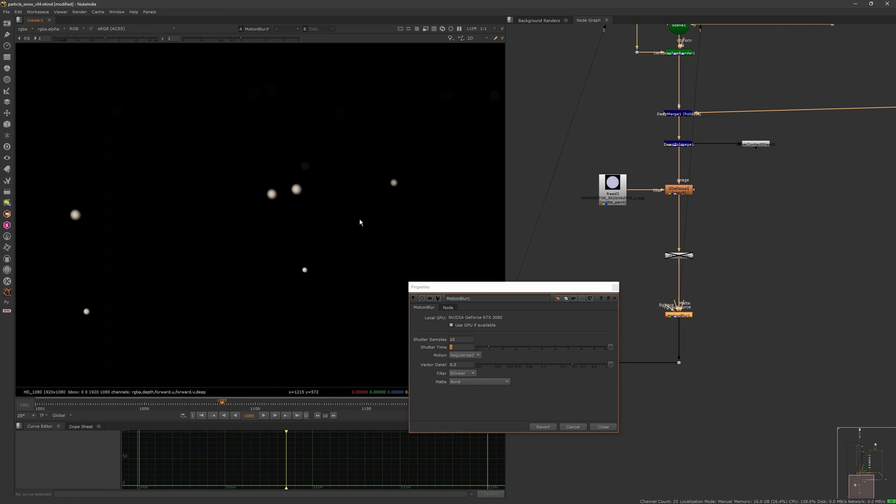
{"action": "scroll", "coordinate": [356, 248], "scroll_direction": "up", "scroll_amount": 4}
Try a MotionBlur1 shutter time of 2 and inspect the particle trails on a later frame
{"action": "left_click", "coordinate": [458, 346]}
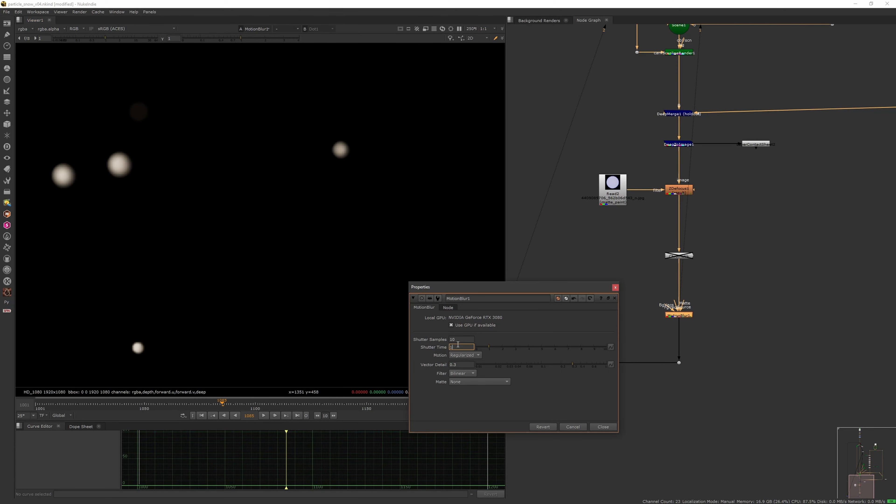
{"action": "type", "text": "2"}
{"action": "key", "text": "Return"}
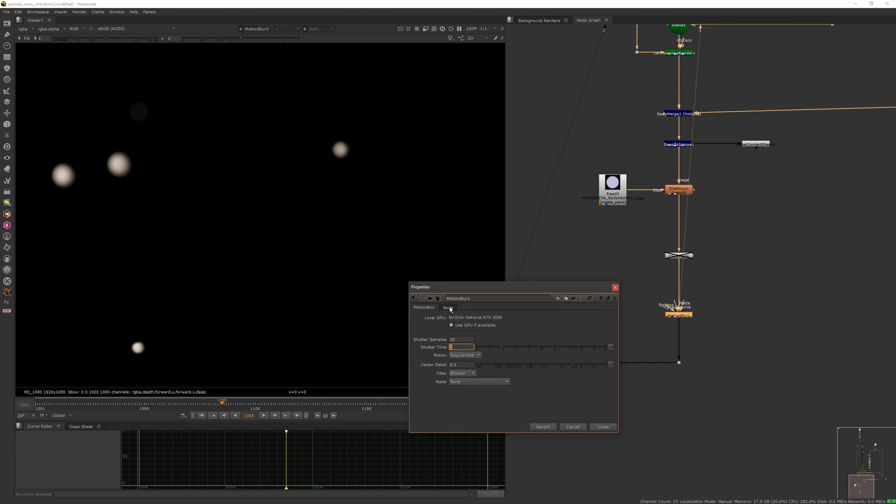
{"action": "left_click_drag", "start_coordinate": [714, 288], "coordinate": [667, 324]}
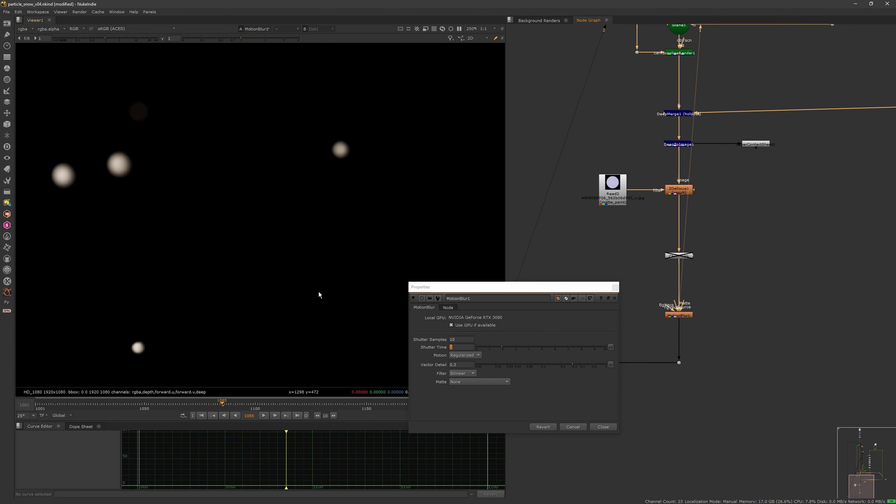
{"action": "middle_click_drag", "start_coordinate": [247, 319], "coordinate": [309, 301]}
{"action": "scroll", "coordinate": [309, 302], "scroll_direction": "down", "scroll_amount": 1}
{"action": "scroll", "coordinate": [308, 301], "scroll_direction": "down", "scroll_amount": 6}
{"action": "left_click_drag", "start_coordinate": [253, 403], "coordinate": [306, 403]}
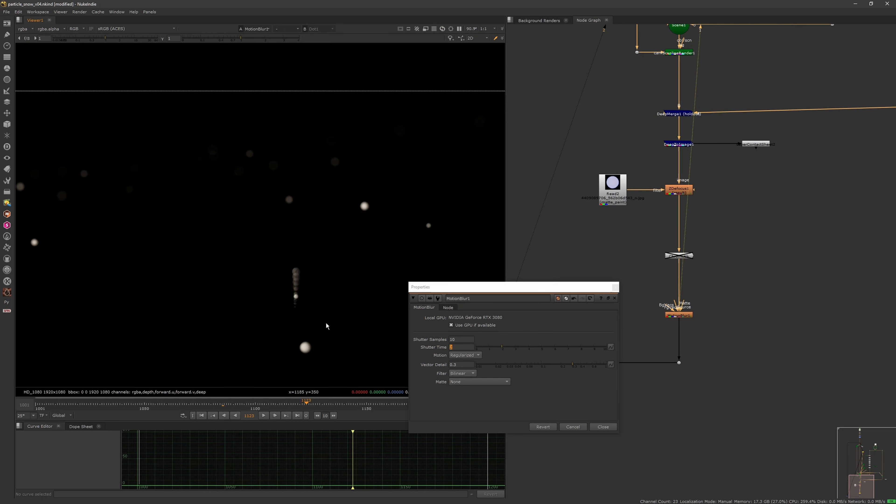
{"action": "scroll", "coordinate": [311, 284], "scroll_direction": "up", "scroll_amount": 3}
Reduce MotionBlur1's shutter time to 1 and then 0.5, check the whole frame and close the properties
{"action": "type", "text": "1"}
{"action": "key", "text": "Return"}
{"action": "type", "text": ".5"}
{"action": "key", "text": "Return"}
{"action": "scroll", "coordinate": [352, 240], "scroll_direction": "down", "scroll_amount": 3}
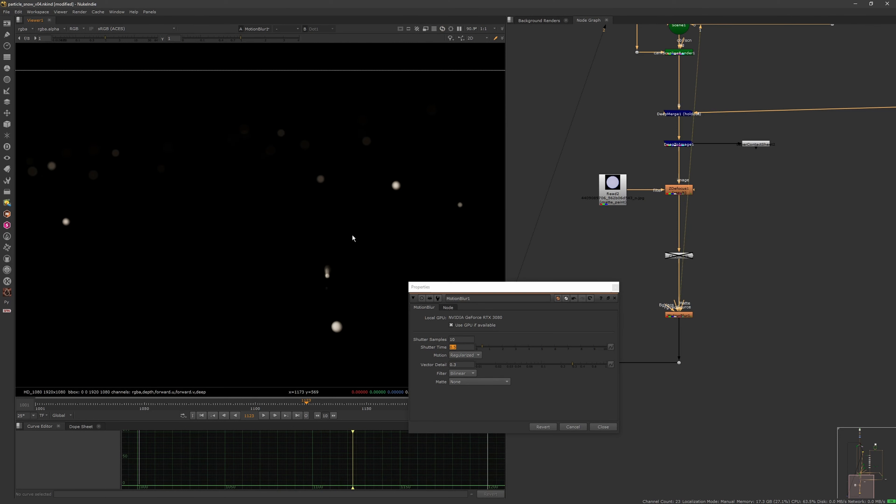
{"action": "key", "text": "f"}
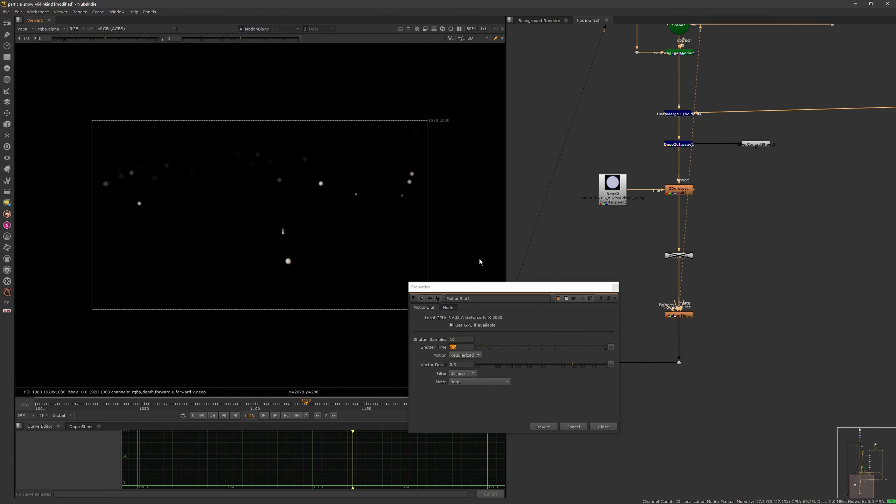
{"action": "left_click", "coordinate": [615, 286]}
Compare the merged snow composite with the motion-blurred particles alone at close range
{"action": "key", "text": "2"}
{"action": "middle_click_drag", "start_coordinate": [624, 284], "coordinate": [635, 277]}
{"action": "scroll", "coordinate": [328, 292], "scroll_direction": "up", "scroll_amount": 5}
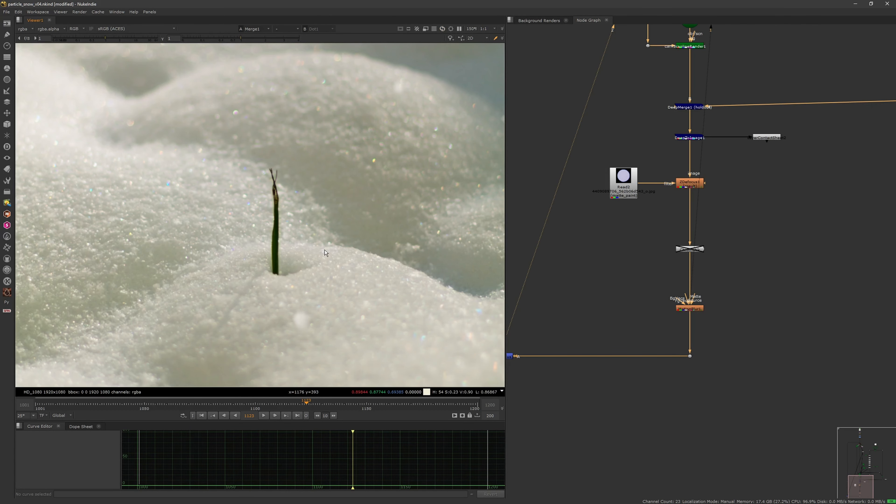
{"action": "key", "text": "1"}
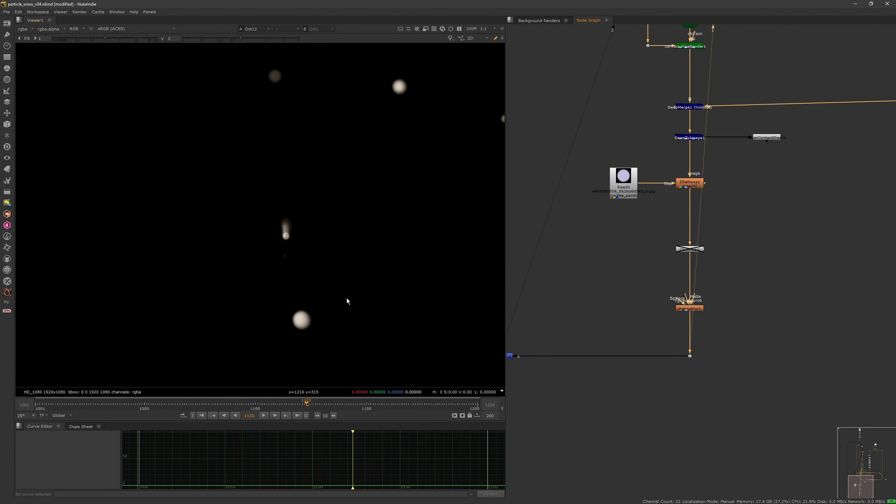
Check neighbouring frames and play back the short range around frame 1120 to examine the particles' motion and size changes
{"action": "left_click", "coordinate": [314, 405]}
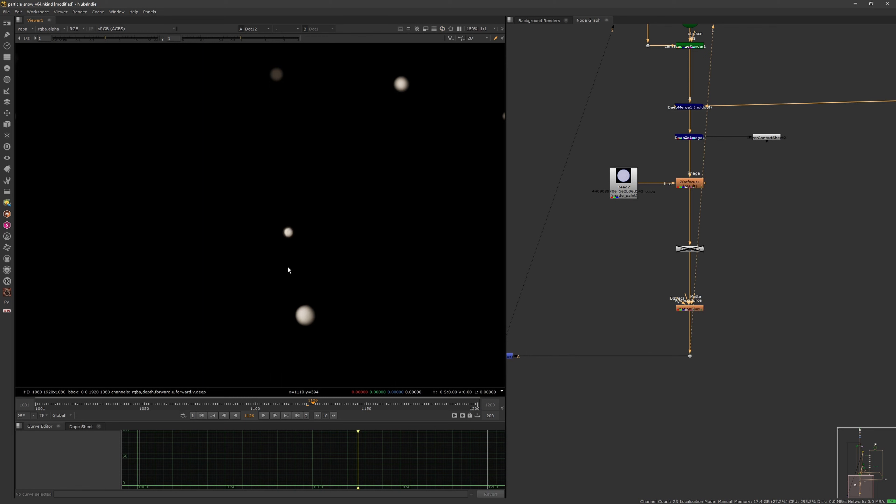
{"action": "scroll", "coordinate": [326, 300], "scroll_direction": "down", "scroll_amount": 3}
{"action": "left_click", "coordinate": [302, 405]}
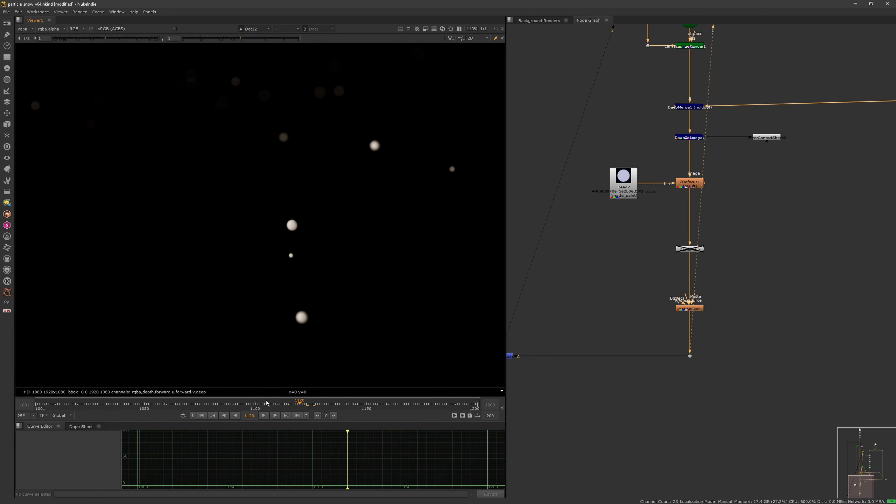
{"action": "left_click", "coordinate": [264, 416]}
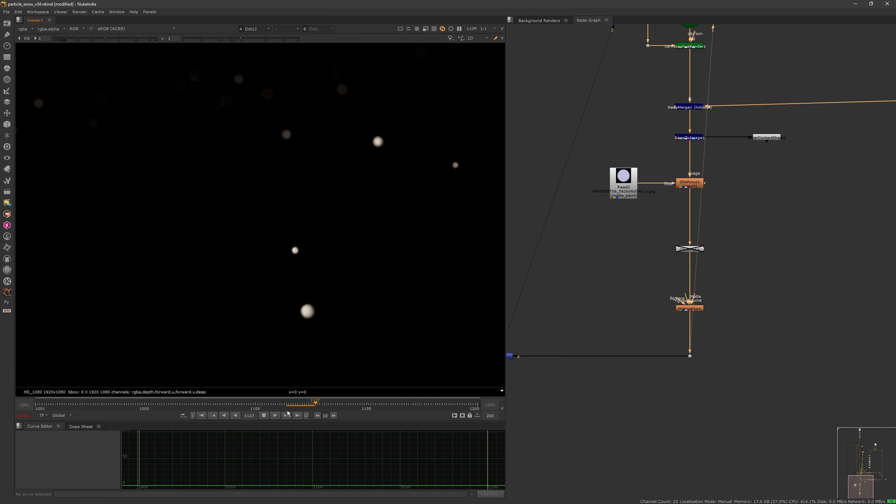
{"action": "left_click", "coordinate": [264, 417]}
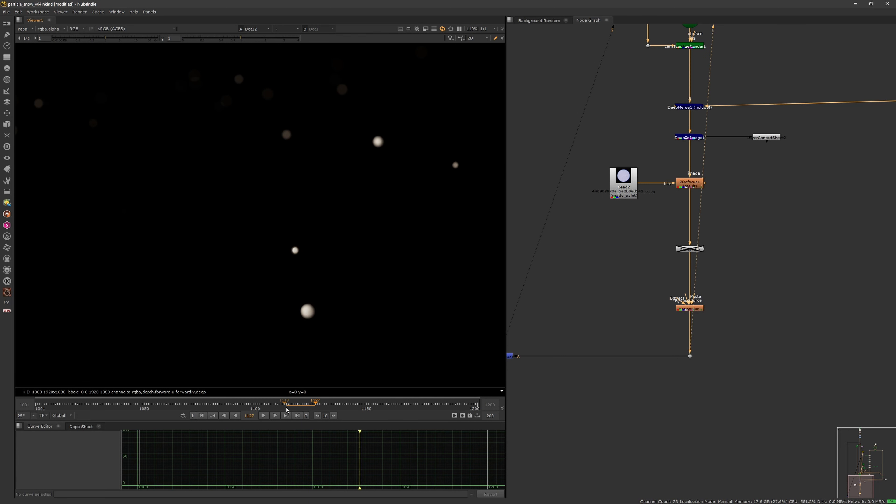
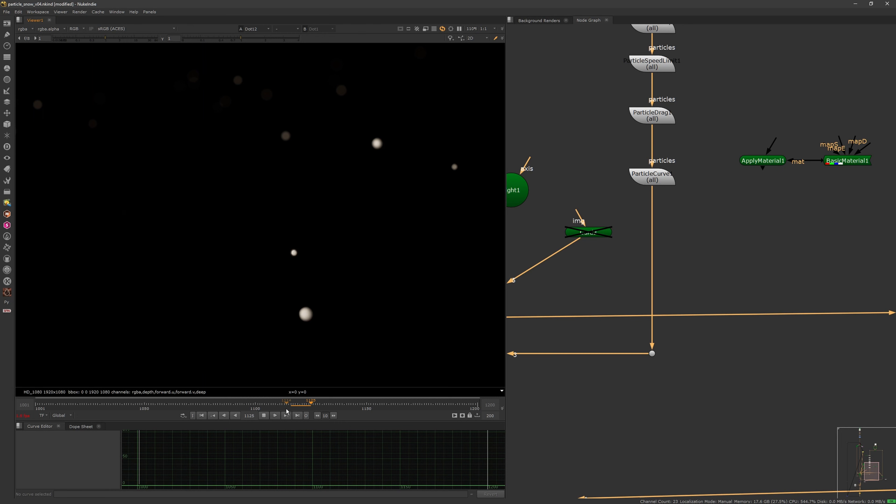
{"action": "left_click", "coordinate": [264, 416]}
{"action": "left_click", "coordinate": [302, 404]}
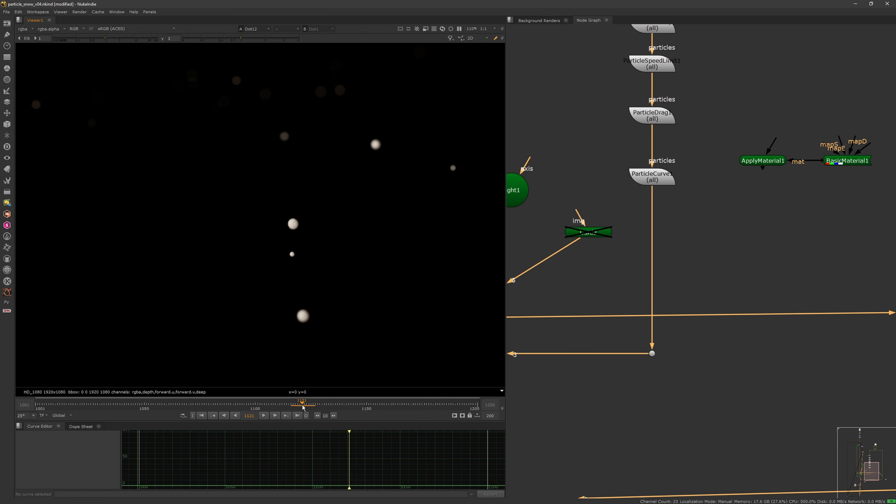
Open ParticleCurve1's properties and disable the node
{"action": "scroll", "coordinate": [728, 206], "scroll_direction": "down", "scroll_amount": 3}
{"action": "middle_click_drag", "start_coordinate": [726, 207], "coordinate": [762, 219]}
{"action": "scroll", "coordinate": [762, 219], "scroll_direction": "up", "scroll_amount": 2}
{"action": "left_click", "coordinate": [702, 248]}
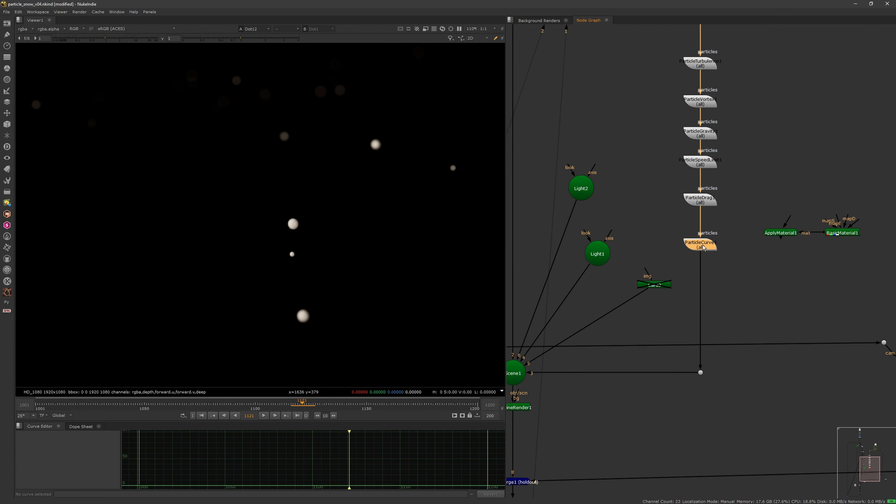
{"action": "double_click", "coordinate": [705, 247]}
{"action": "key", "text": "d"}
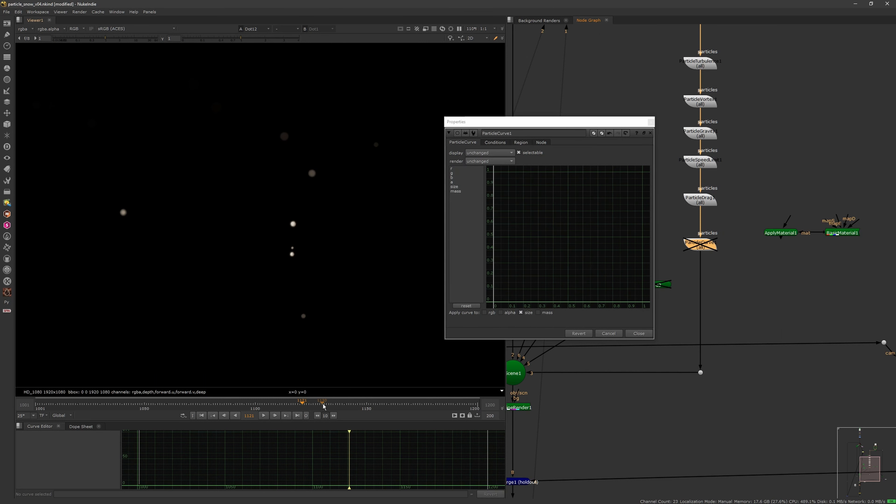
Play back the frames up to about 1130 to examine the particles without ParticleCurve1, and close its properties
{"action": "left_click", "coordinate": [282, 403]}
{"action": "left_click", "coordinate": [263, 416]}
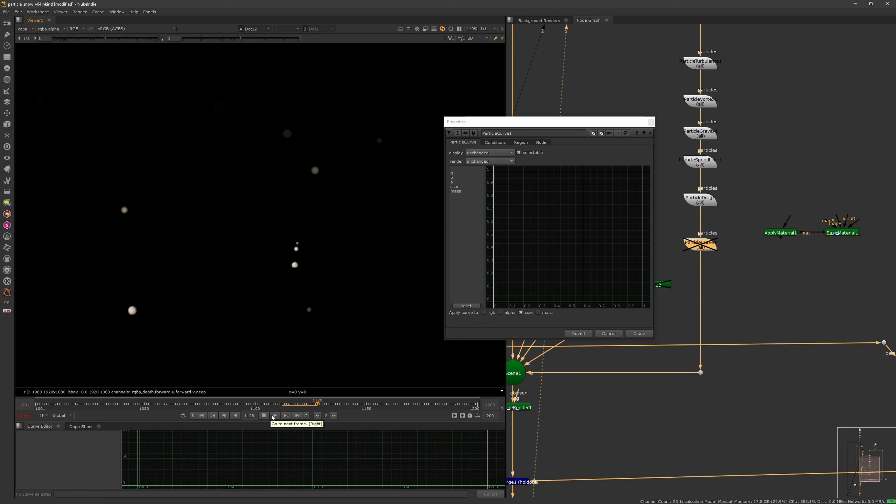
{"action": "left_click", "coordinate": [273, 416]}
{"action": "left_click", "coordinate": [639, 333]}
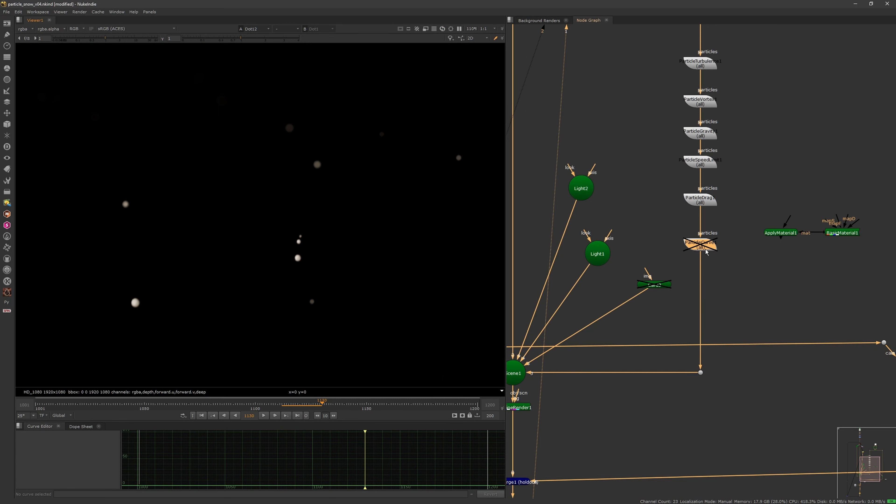
Re-enable the ParticleCurve1 node at the end of the particle chain
{"action": "key", "text": "d"}
{"action": "scroll", "coordinate": [707, 258], "scroll_direction": "down", "scroll_amount": 4}
{"action": "left_click", "coordinate": [717, 262]}
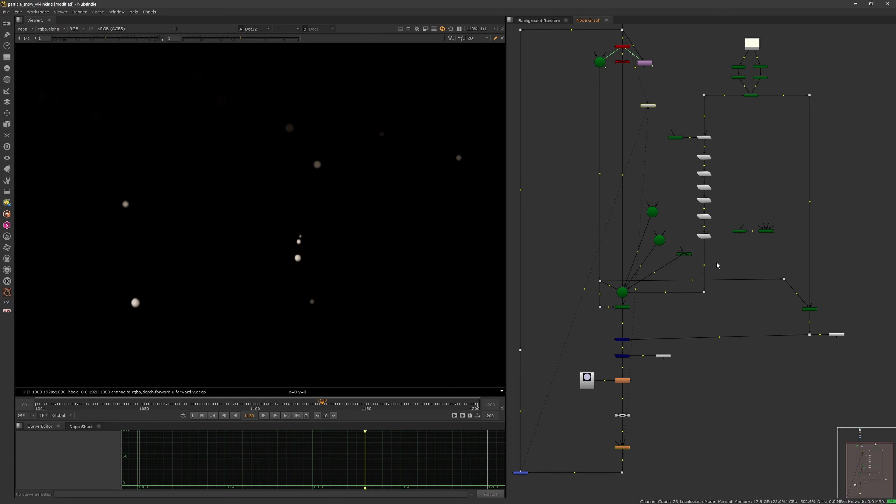
Show the merged snow composite in full and play it back from the first frame
{"action": "key", "text": "f"}
{"action": "middle_click_drag", "start_coordinate": [686, 426], "coordinate": [681, 354]}
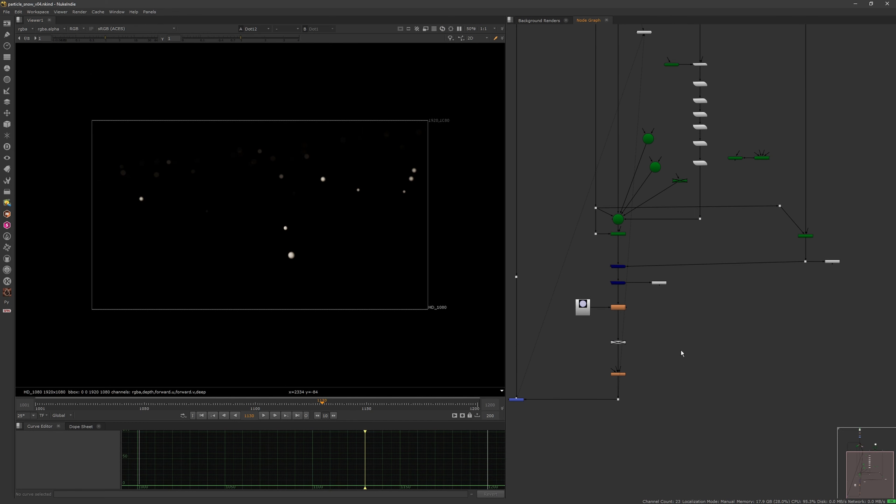
{"action": "key", "text": "2"}
{"action": "scroll", "coordinate": [373, 320], "scroll_direction": "up", "scroll_amount": 3}
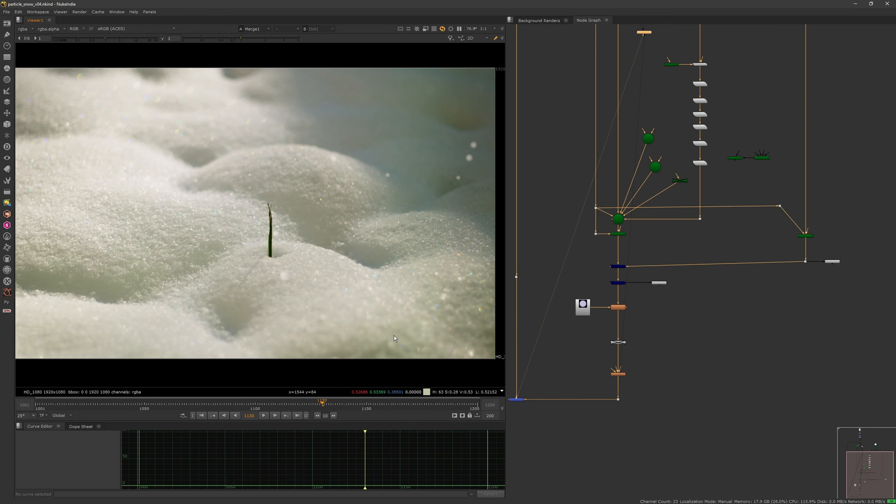
{"action": "scroll", "coordinate": [391, 333], "scroll_direction": "down", "scroll_amount": 1}
{"action": "middle_click_drag", "start_coordinate": [631, 371], "coordinate": [628, 271]}
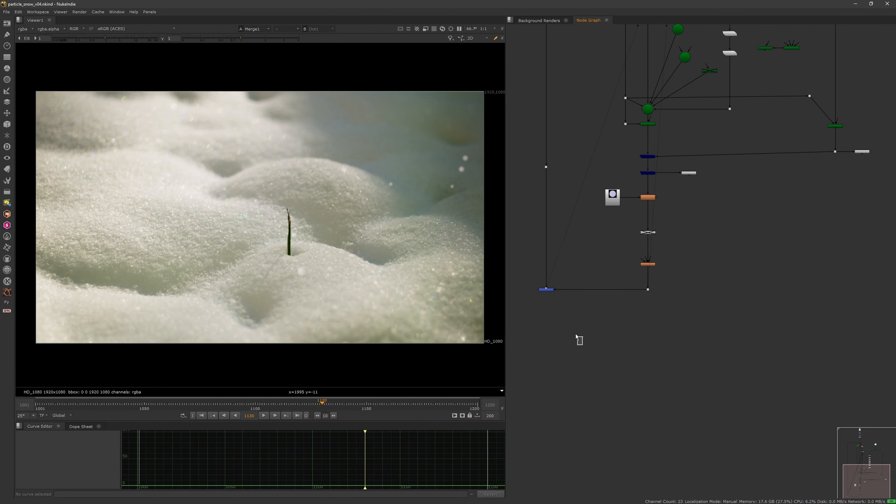
{"action": "left_click", "coordinate": [202, 416]}
{"action": "left_click", "coordinate": [263, 415]}
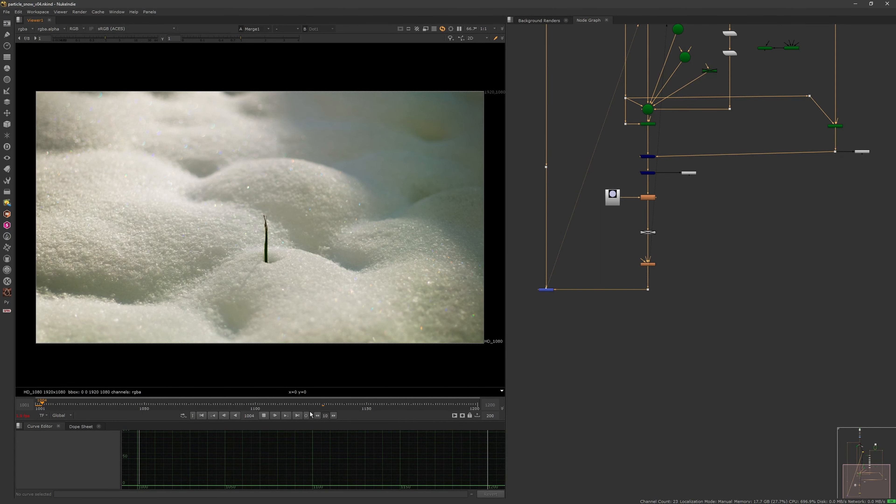
Disable the ParticleTurbulence1 node below the particle emitter
{"action": "scroll", "coordinate": [709, 230], "scroll_direction": "up", "scroll_amount": 8}
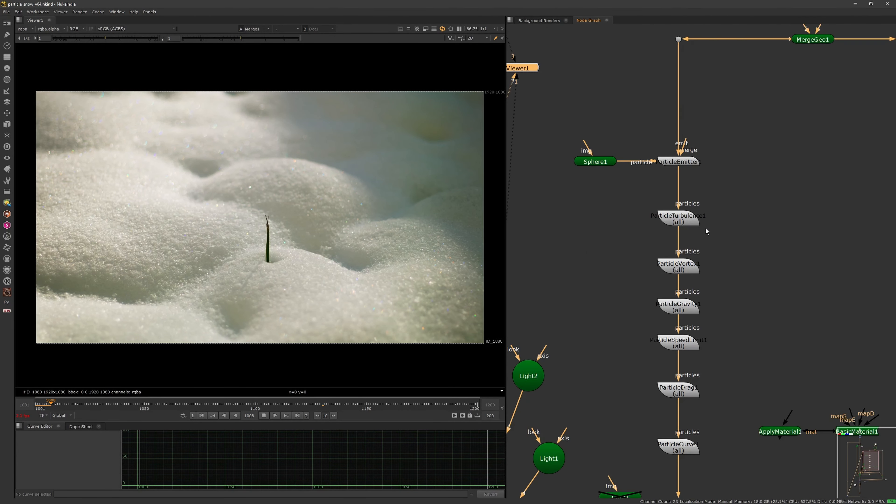
{"action": "left_click", "coordinate": [689, 220]}
{"action": "left_click_drag", "start_coordinate": [689, 219], "coordinate": [687, 221]}
{"action": "key", "text": "d"}
{"action": "scroll", "coordinate": [619, 221], "scroll_direction": "down", "scroll_amount": 5}
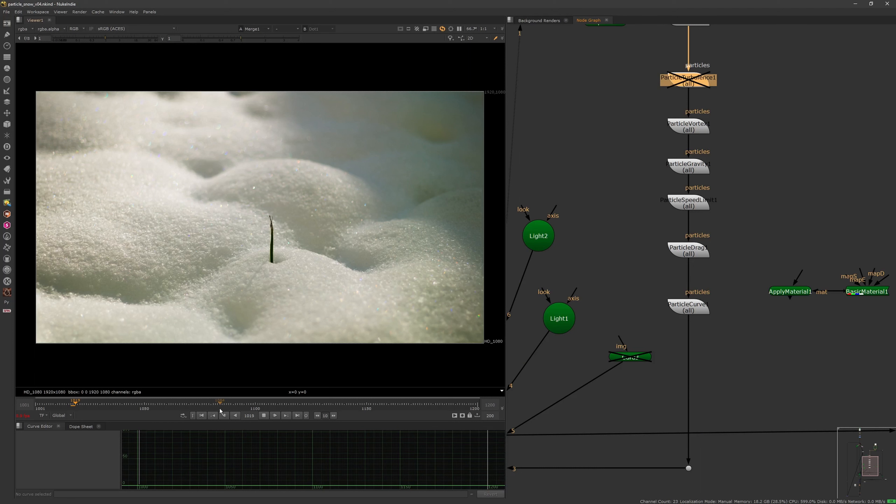
Play back the merged composite from the start to examine the particles without ParticleTurbulence1
{"action": "left_click", "coordinate": [263, 415]}
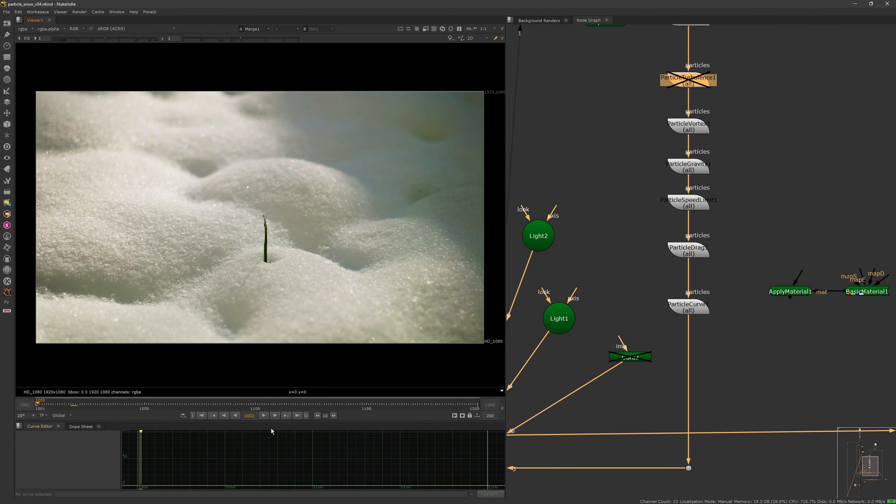
{"action": "left_click", "coordinate": [264, 415]}
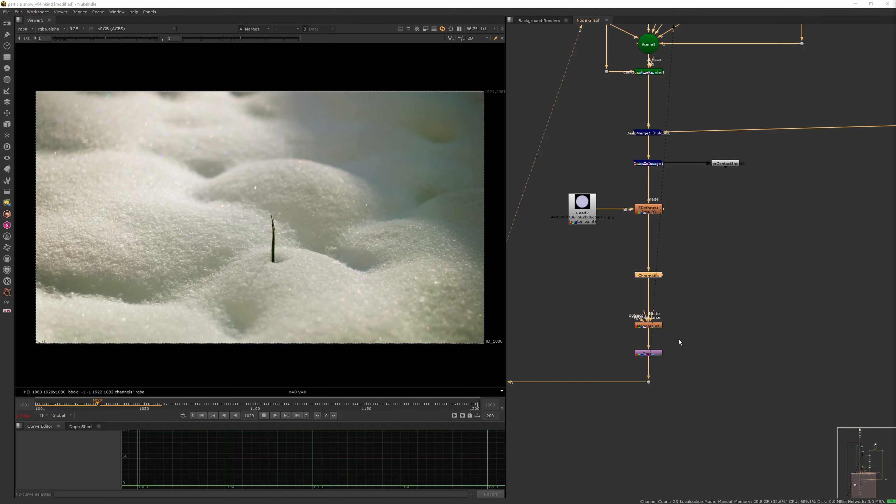
{"action": "scroll", "coordinate": [684, 331], "scroll_direction": "down", "scroll_amount": 4}
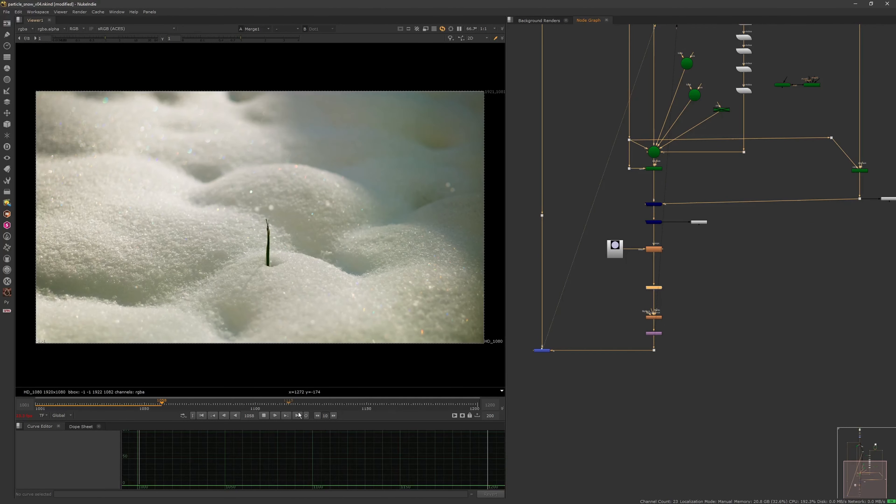
{"action": "left_click", "coordinate": [209, 417]}
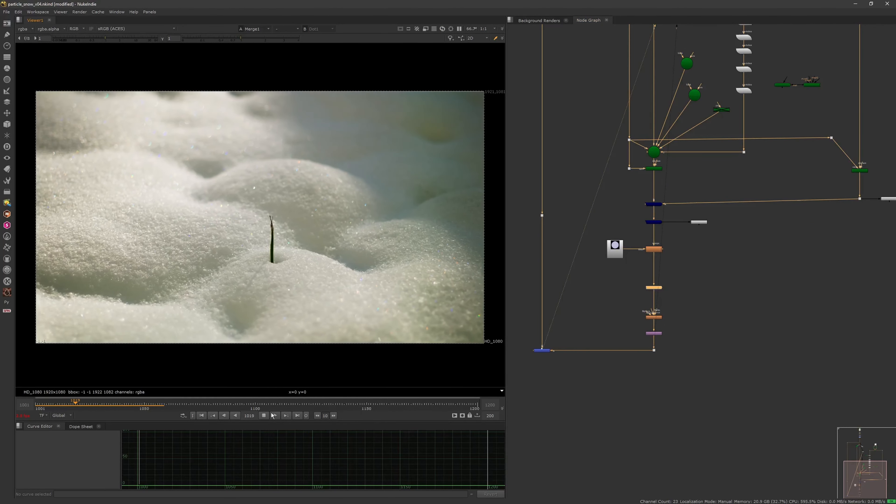
Move the Crop1 node between ZDefocus1 and Chromatik, and view the output of Chromatik
{"action": "scroll", "coordinate": [687, 323], "scroll_direction": "up", "scroll_amount": 4}
{"action": "key", "text": "1"}
{"action": "scroll", "coordinate": [394, 279], "scroll_direction": "down", "scroll_amount": 3}
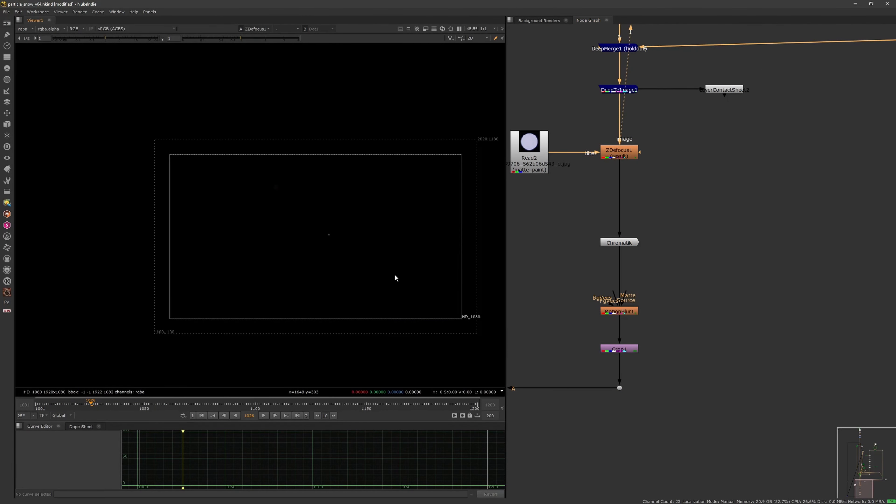
{"action": "scroll", "coordinate": [625, 350], "scroll_direction": "up", "scroll_amount": 3}
{"action": "left_click_drag", "start_coordinate": [624, 383], "coordinate": [664, 225], "text": "ctrl+shift"}
{"action": "scroll", "coordinate": [691, 383], "scroll_direction": "down", "scroll_amount": 3}
{"action": "key", "text": "1"}
{"action": "left_click", "coordinate": [669, 262]}
{"action": "key", "text": "1"}
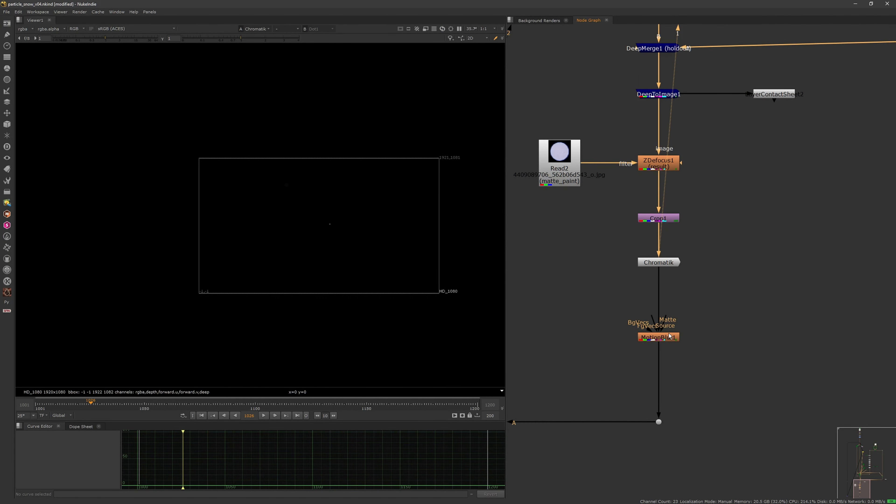
View the Merge1 output fitted to the viewer and start playback from the first frame
{"action": "scroll", "coordinate": [669, 335], "scroll_direction": "down", "scroll_amount": 5}
{"action": "left_click", "coordinate": [629, 340]}
{"action": "key", "text": "1"}
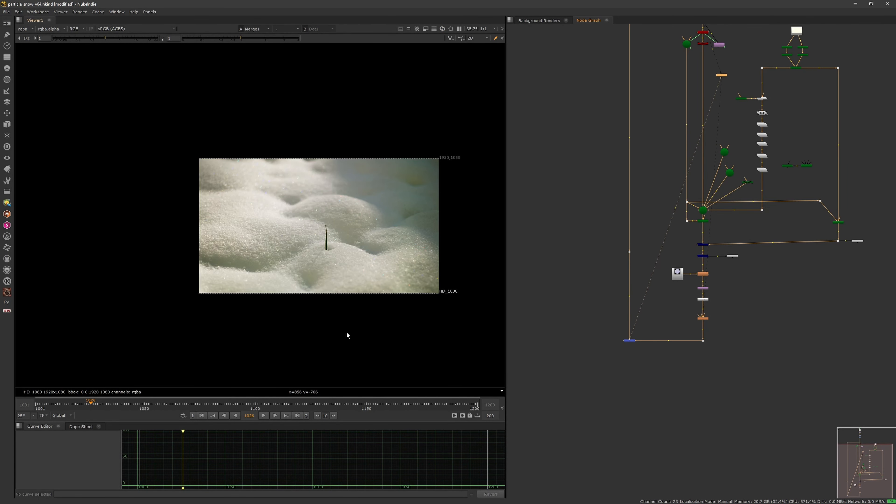
{"action": "key", "text": "f"}
{"action": "left_click", "coordinate": [201, 416]}
{"action": "key", "text": "f"}
{"action": "left_click", "coordinate": [264, 415]}
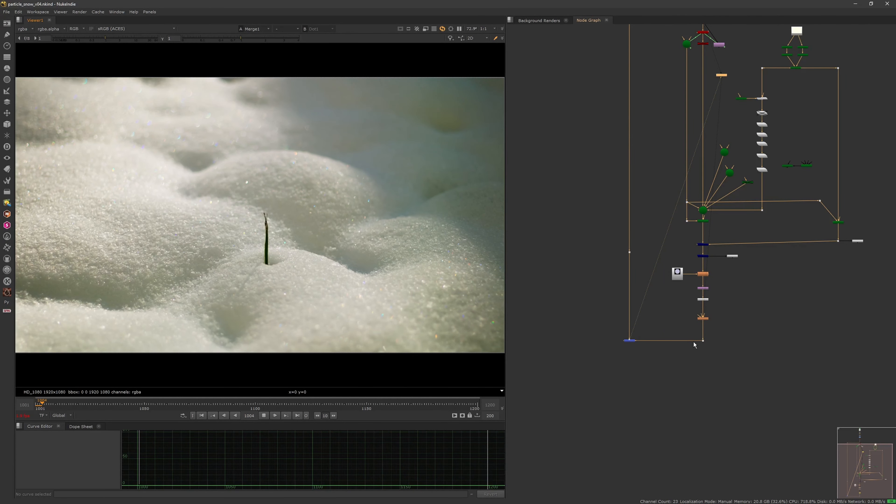
Review the particle chain and the render, defocus and motion blur nodes while the composite plays back
{"action": "key", "text": "f"}
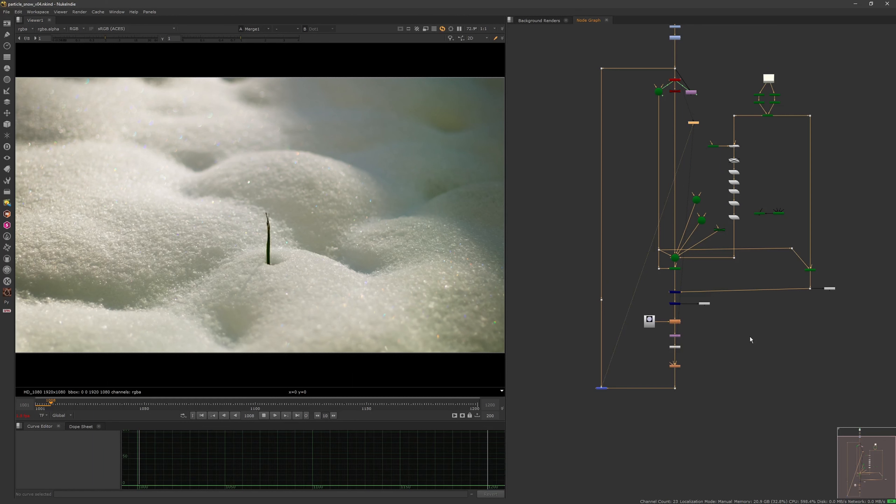
{"action": "scroll", "coordinate": [741, 299], "scroll_direction": "up", "scroll_amount": 6}
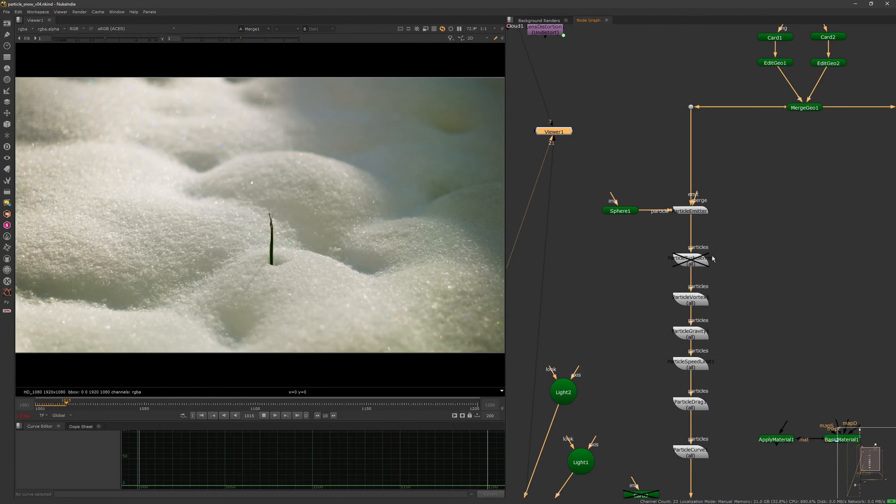
{"action": "key", "text": "f"}
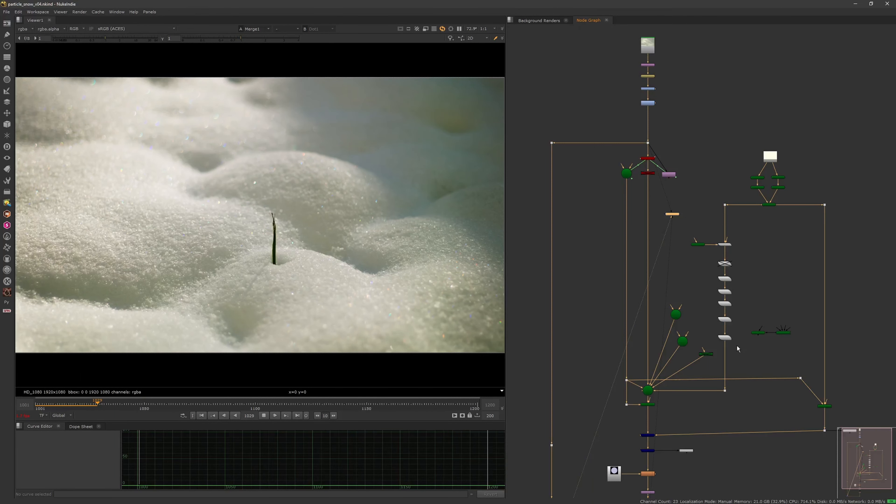
{"action": "scroll", "coordinate": [720, 361], "scroll_direction": "up", "scroll_amount": 6}
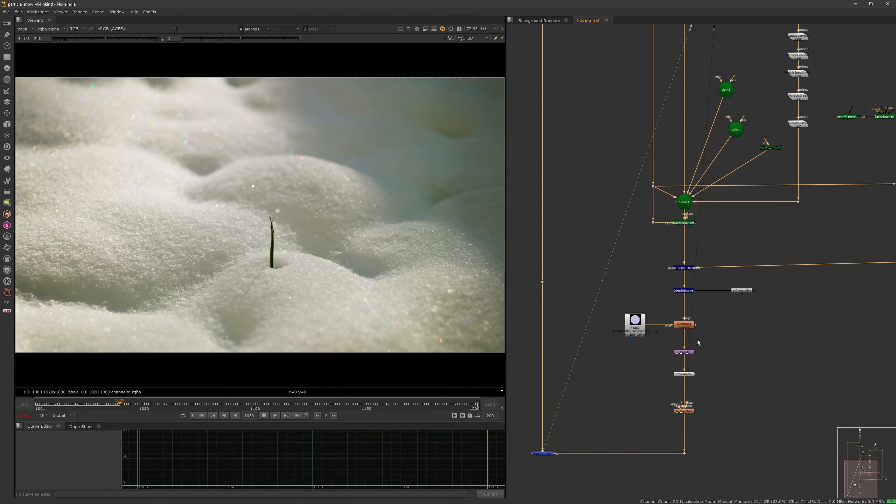
{"action": "scroll", "coordinate": [696, 339], "scroll_direction": "up", "scroll_amount": 3}
{"action": "scroll", "coordinate": [702, 344], "scroll_direction": "down", "scroll_amount": 5}
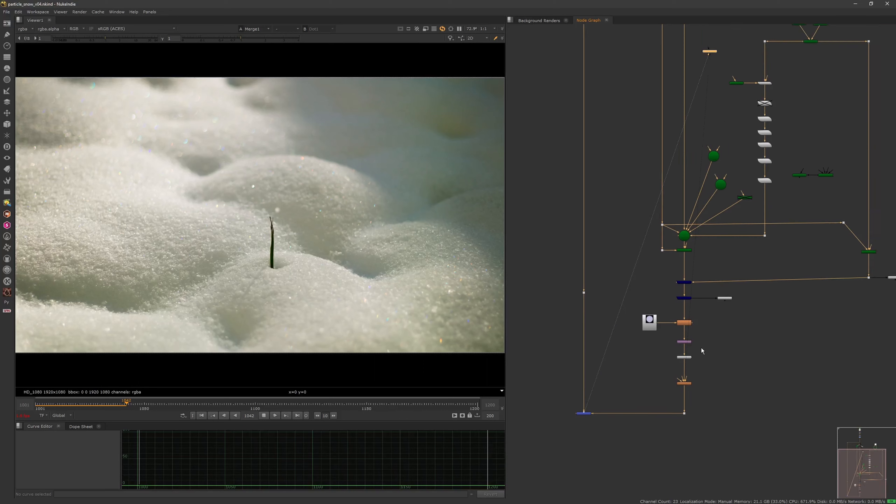
{"action": "middle_click_drag", "start_coordinate": [702, 348], "coordinate": [691, 360]}
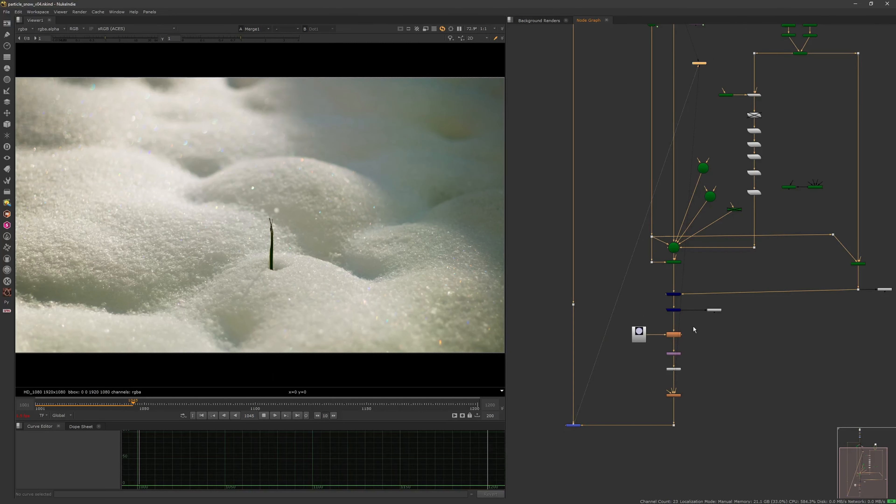
{"action": "scroll", "coordinate": [694, 327], "scroll_direction": "up", "scroll_amount": 4}
{"action": "scroll", "coordinate": [666, 355], "scroll_direction": "down", "scroll_amount": 4}
{"action": "mouse_move", "coordinate": [665, 352]}
{"action": "middle_mouse_down"}
{"action": "mouse_move", "coordinate": [681, 349]}
{"action": "mouse_move", "coordinate": [670, 355]}
{"action": "middle_mouse_up"}
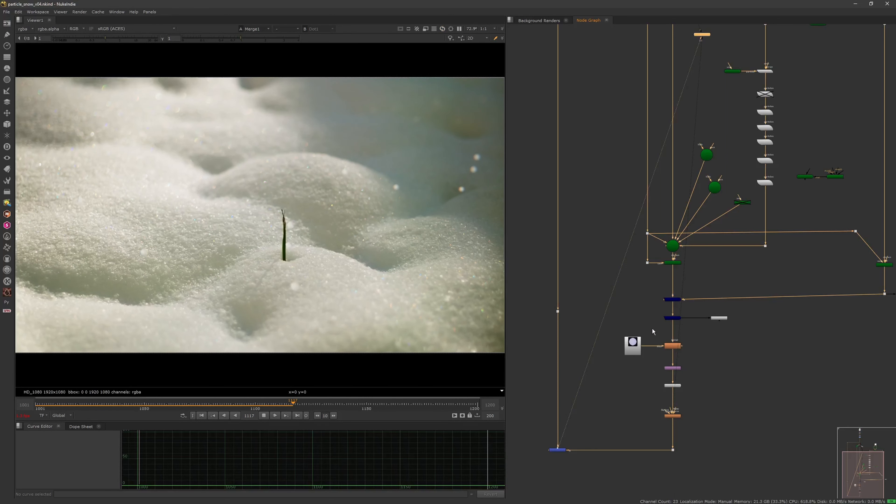
{"action": "scroll", "coordinate": [652, 328], "scroll_direction": "up", "scroll_amount": 3}
{"action": "scroll", "coordinate": [669, 351], "scroll_direction": "down", "scroll_amount": 2}
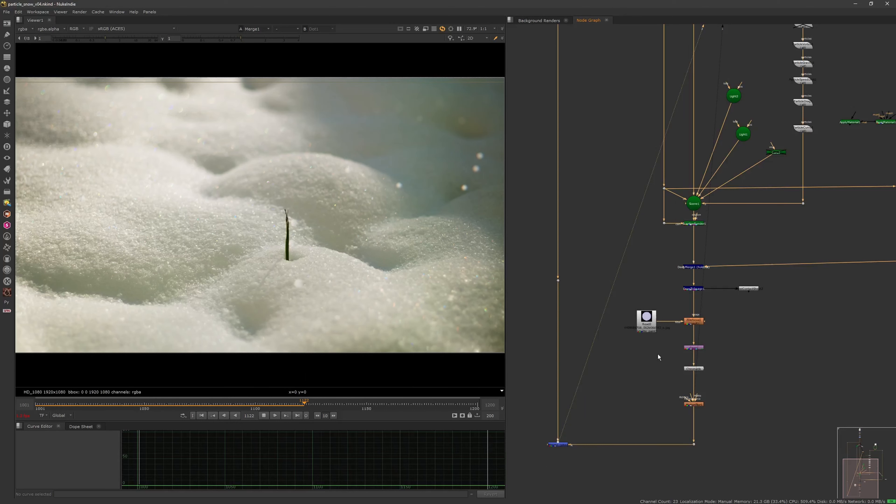
{"action": "scroll", "coordinate": [702, 321], "scroll_direction": "up", "scroll_amount": 2}
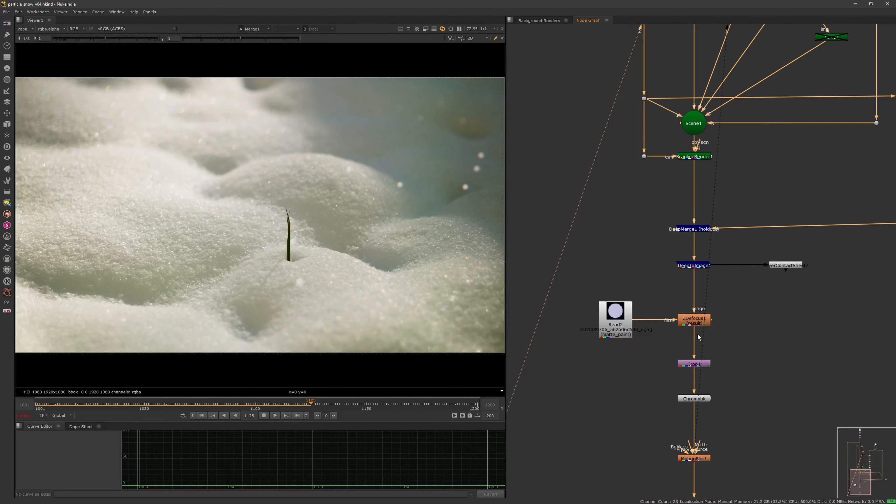
{"action": "scroll", "coordinate": [714, 314], "scroll_direction": "down", "scroll_amount": 5}
{"action": "middle_click_drag", "start_coordinate": [697, 322], "coordinate": [678, 341]}
{"action": "scroll", "coordinate": [672, 356], "scroll_direction": "up", "scroll_amount": 2}
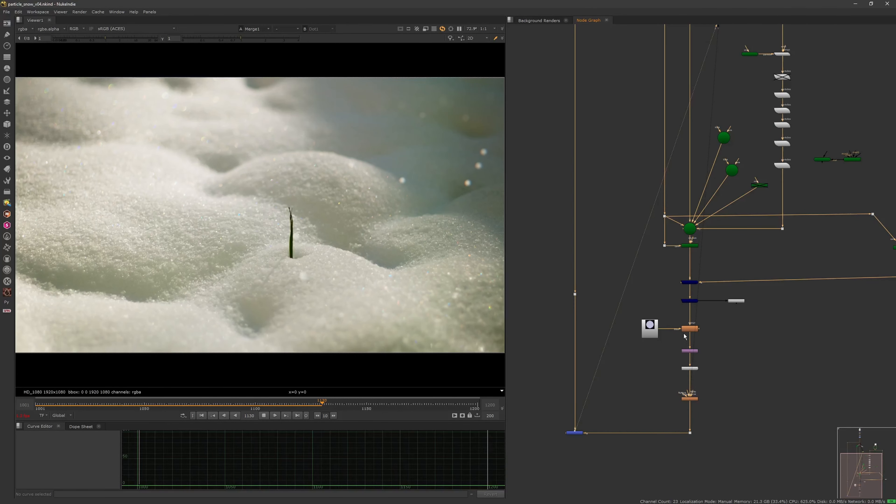
{"action": "middle_click_drag", "start_coordinate": [676, 352], "coordinate": [667, 366]}
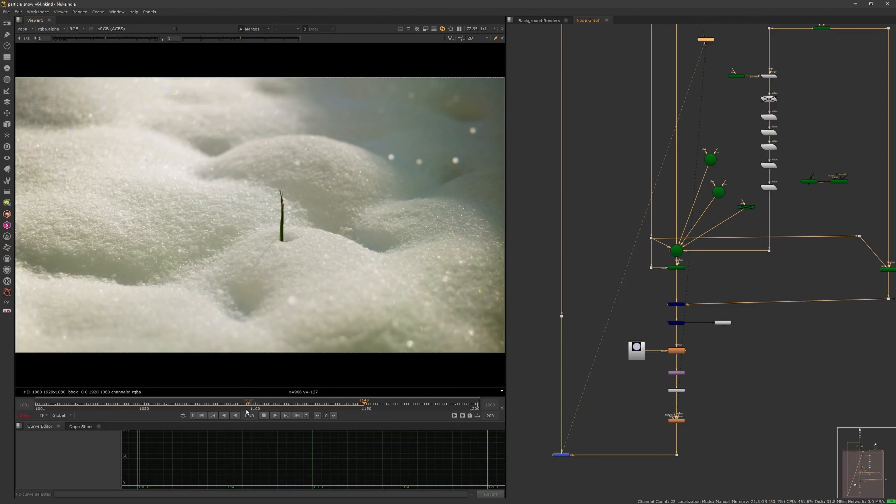
Stop the playback, go to frame 1101 and examine the ZDefocus1 particles at close range
{"action": "left_click", "coordinate": [201, 416]}
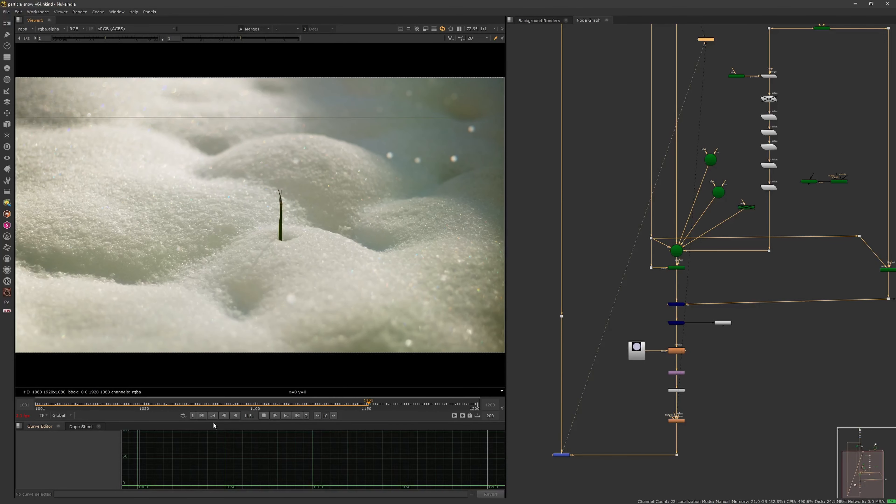
{"action": "left_click", "coordinate": [260, 414]}
{"action": "mouse_move", "coordinate": [251, 402]}
{"action": "left_mouse_down"}
{"action": "mouse_move", "coordinate": [239, 404]}
{"action": "mouse_move", "coordinate": [258, 403]}
{"action": "left_mouse_up"}
{"action": "scroll", "coordinate": [688, 364], "scroll_direction": "up", "scroll_amount": 4}
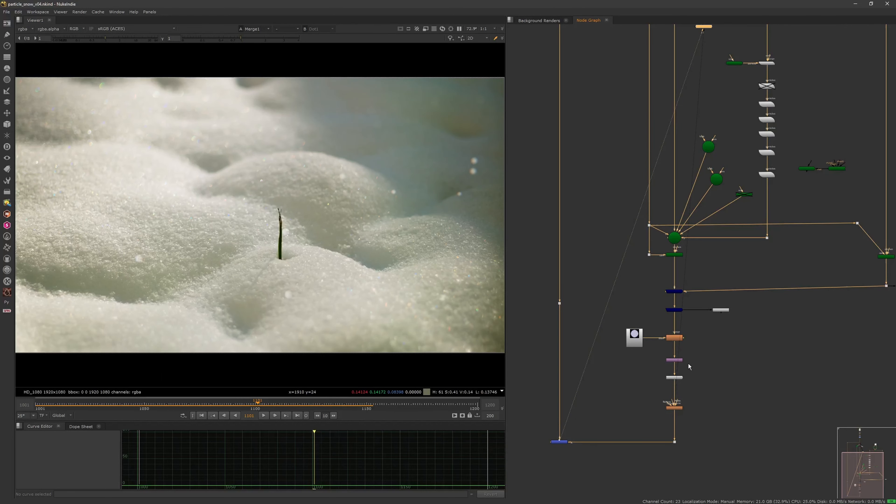
{"action": "scroll", "coordinate": [681, 359], "scroll_direction": "up", "scroll_amount": 1}
{"action": "left_click", "coordinate": [673, 324]}
{"action": "key", "text": "1"}
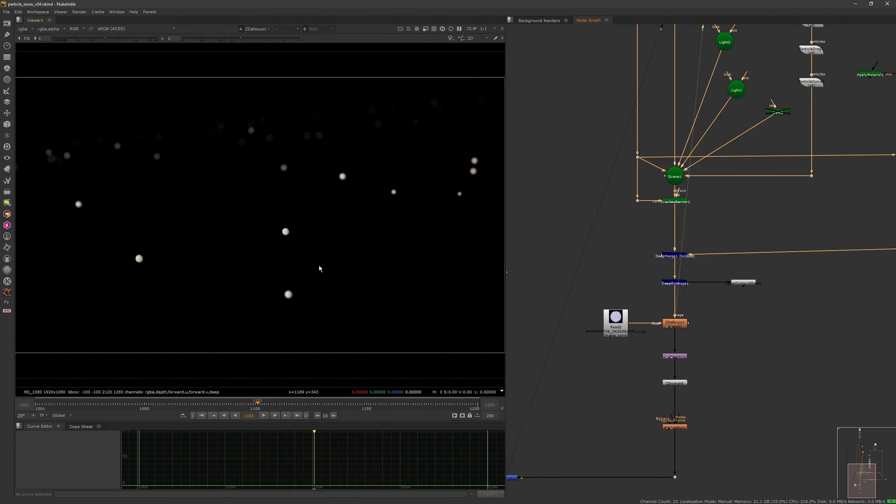
{"action": "middle_click_drag", "start_coordinate": [314, 242], "coordinate": [335, 252]}
{"action": "scroll", "coordinate": [335, 253], "scroll_direction": "up", "scroll_amount": 3}
View the particle output after Chromatik and MotionBlur1 to examine the colour fringing
{"action": "middle_click_drag", "start_coordinate": [647, 434], "coordinate": [637, 372]}
{"action": "left_click", "coordinate": [665, 415]}
{"action": "key", "text": "1"}
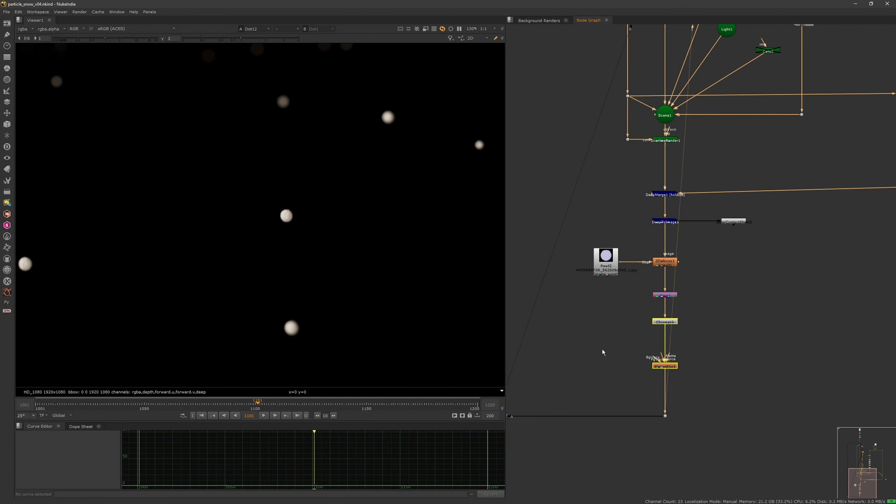
{"action": "middle_click_drag", "start_coordinate": [576, 378], "coordinate": [591, 374]}
{"action": "key", "text": "1"}
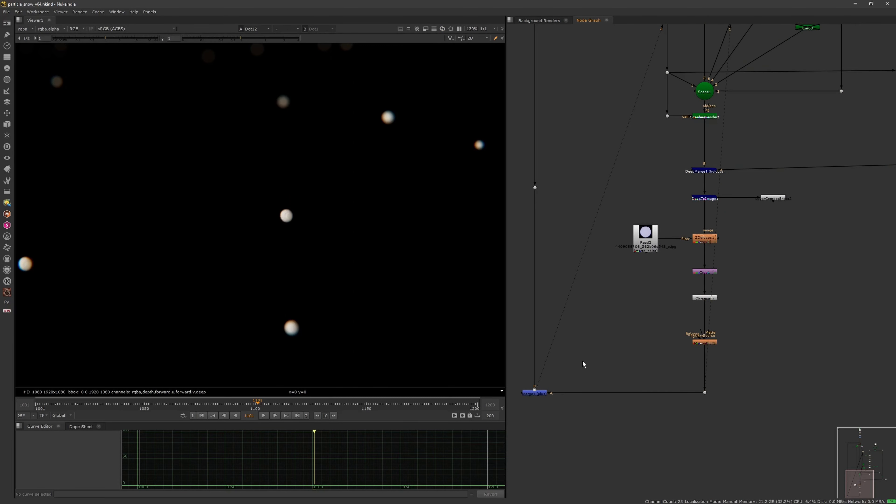
Check Merge1's properties against the merged composite, close them and examine the whole frame
{"action": "double_click", "coordinate": [538, 394]}
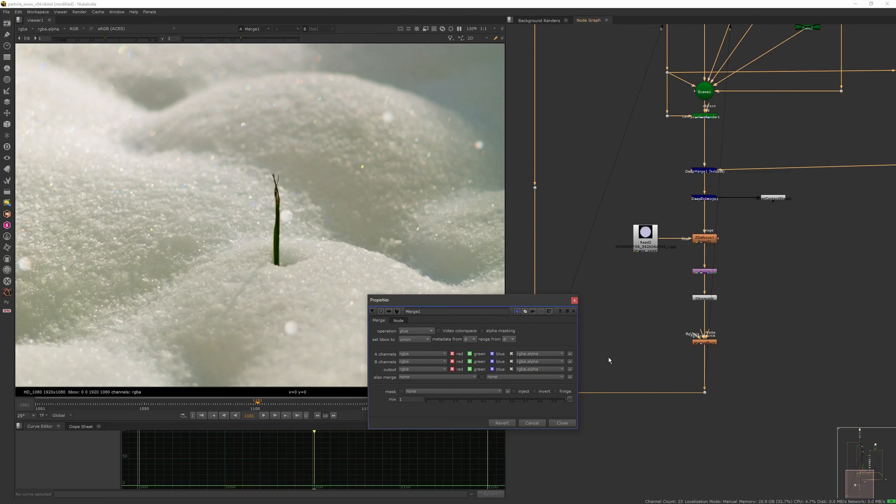
{"action": "left_click", "coordinate": [574, 300]}
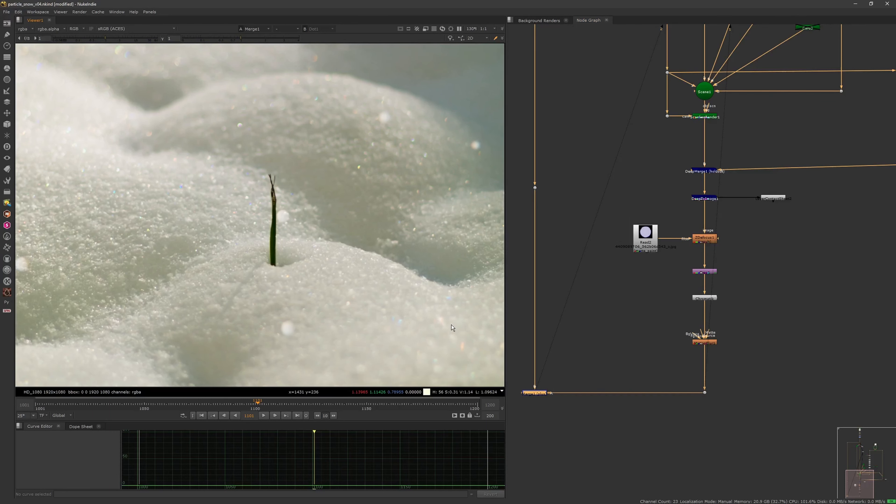
{"action": "scroll", "coordinate": [450, 329], "scroll_direction": "down", "scroll_amount": 5}
{"action": "scroll", "coordinate": [412, 314], "scroll_direction": "up", "scroll_amount": 2}
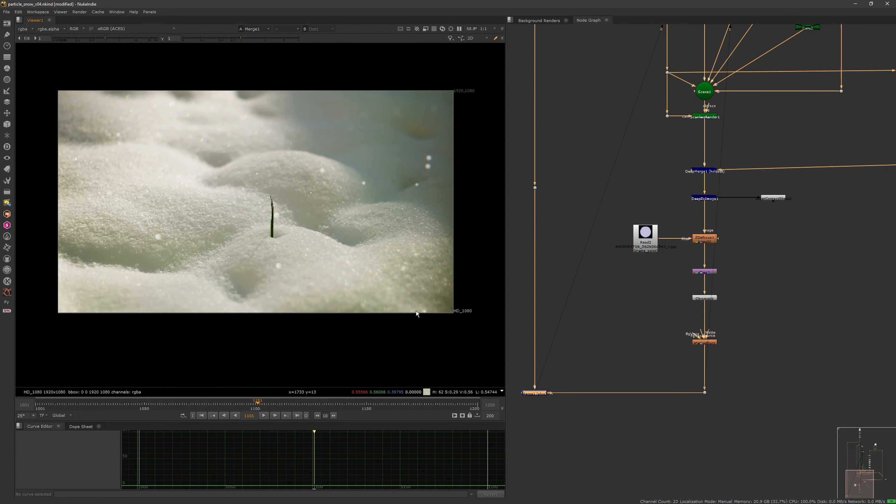
View the Chromatik output with the particles alone
{"action": "scroll", "coordinate": [670, 300], "scroll_direction": "up", "scroll_amount": 3}
{"action": "left_click", "coordinate": [688, 276]}
{"action": "key", "text": "1"}
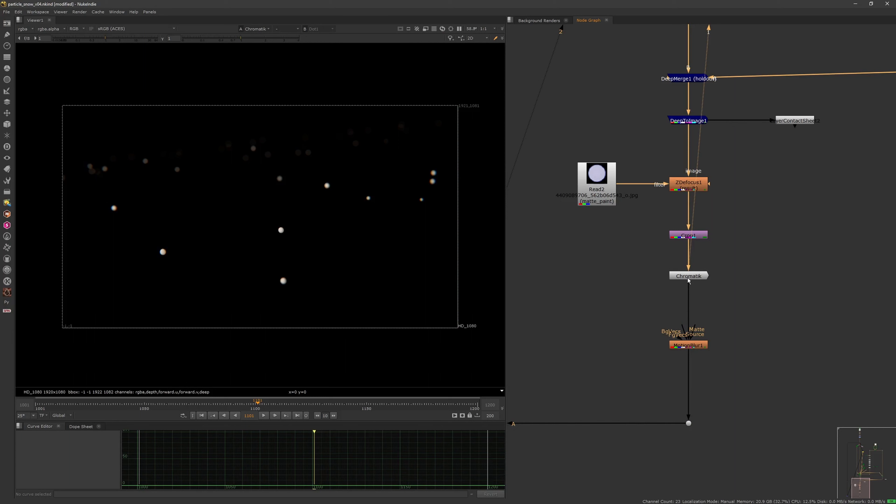
Switch to the plain snow plate and examine the colour fringing on its out-of-focus highlights at close range, then the whole frame
{"action": "left_click", "coordinate": [614, 329]}
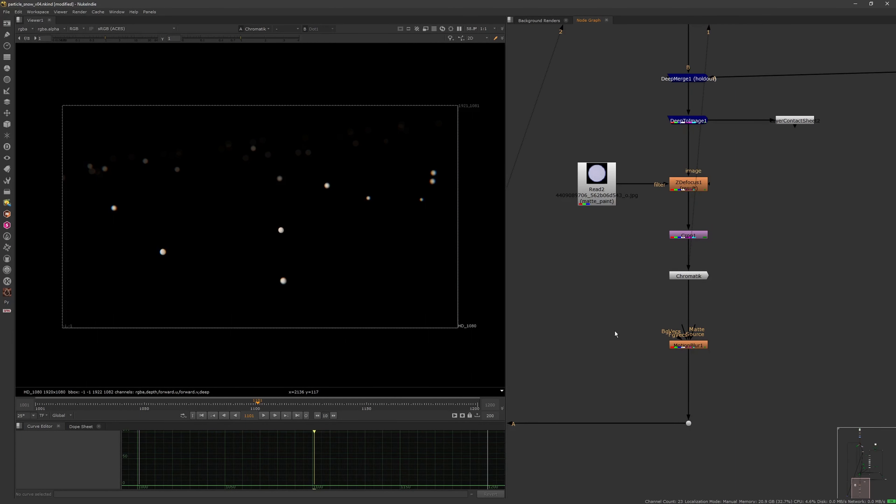
{"action": "key", "text": "2"}
{"action": "scroll", "coordinate": [276, 298], "scroll_direction": "up", "scroll_amount": 7}
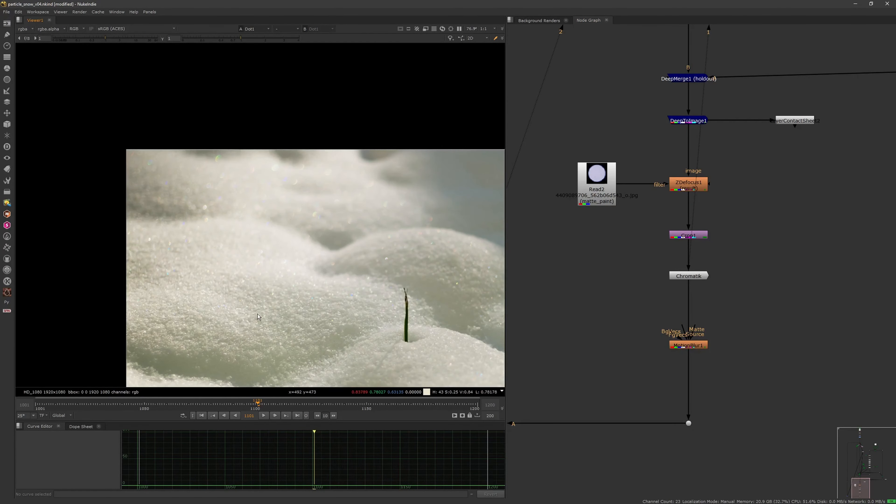
{"action": "scroll", "coordinate": [334, 309], "scroll_direction": "down", "scroll_amount": 3}
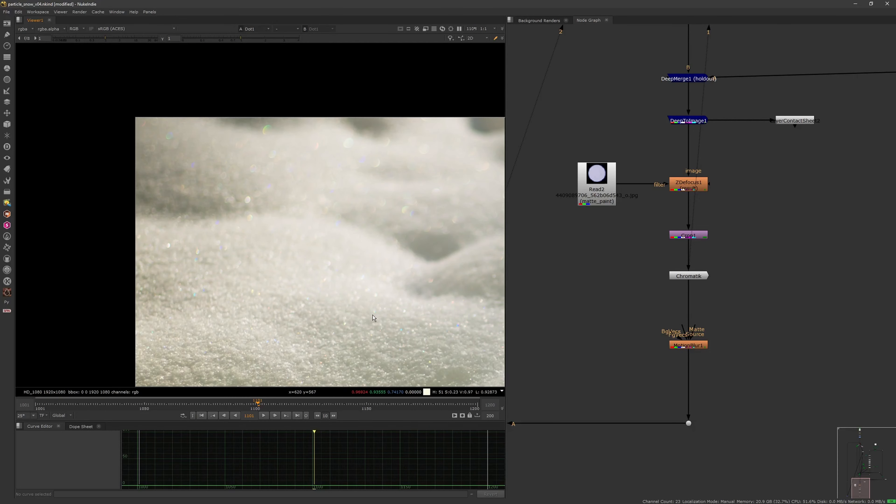
{"action": "middle_click_drag", "start_coordinate": [373, 317], "coordinate": [348, 289]}
{"action": "middle_click_drag", "start_coordinate": [418, 310], "coordinate": [326, 239]}
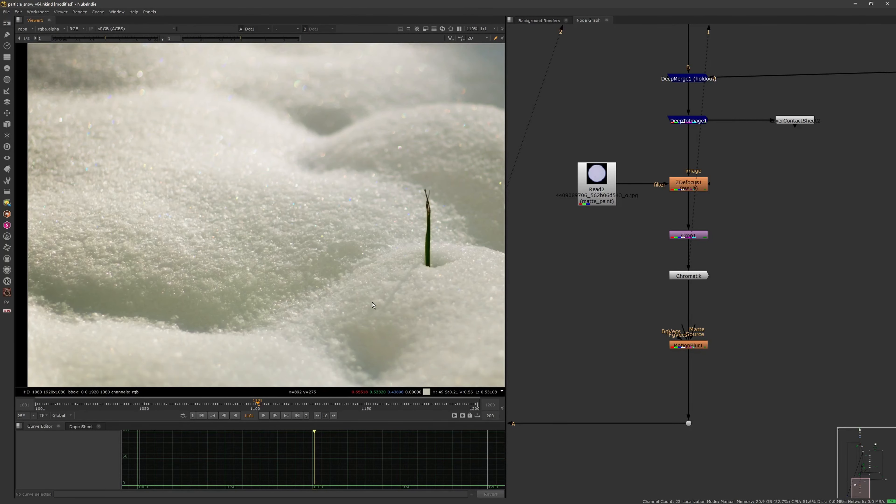
{"action": "middle_click_drag", "start_coordinate": [372, 305], "coordinate": [317, 284]}
{"action": "scroll", "coordinate": [385, 225], "scroll_direction": "down", "scroll_amount": 3}
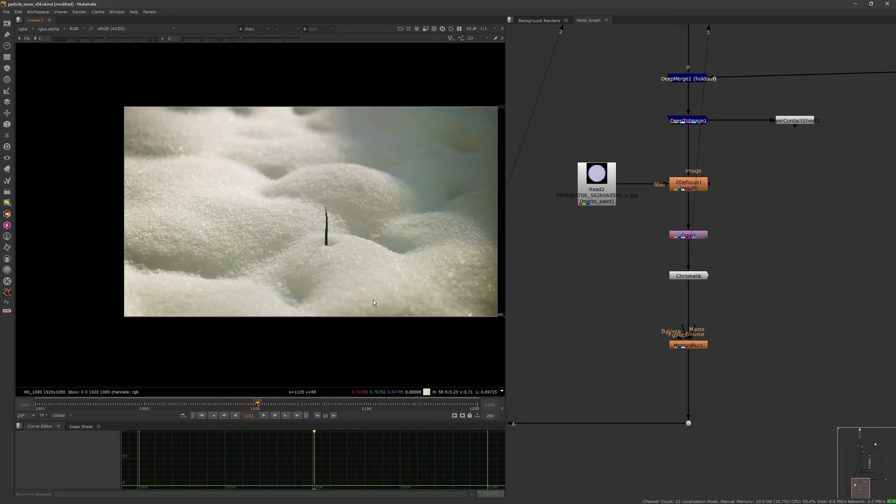
Move Chromatik to a side branch and add a Keymix before MotionBlur1, with Crop1 as B and Chromatik as A
{"action": "left_click_drag", "start_coordinate": [703, 277], "coordinate": [757, 270]}
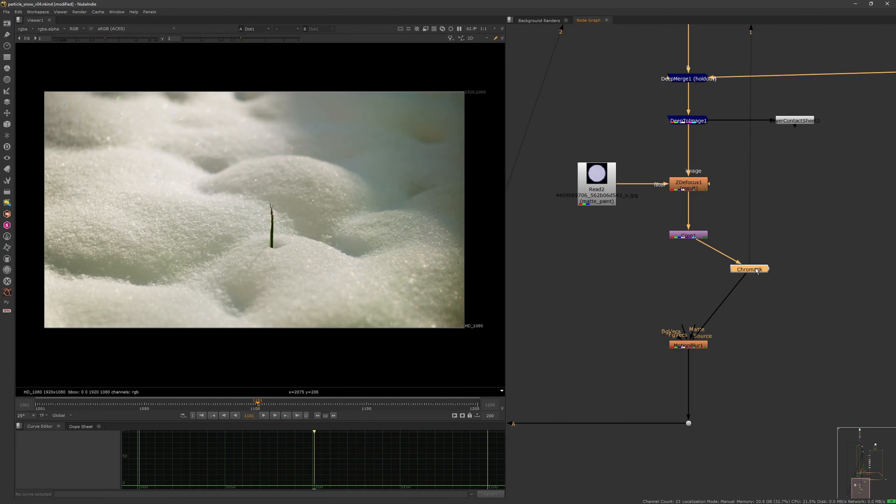
{"action": "key", "text": "1"}
{"action": "left_click", "coordinate": [673, 297]}
{"action": "key", "text": "Tab"}
{"action": "type", "text": "bokeh"}
{"action": "key", "text": "Escape"}
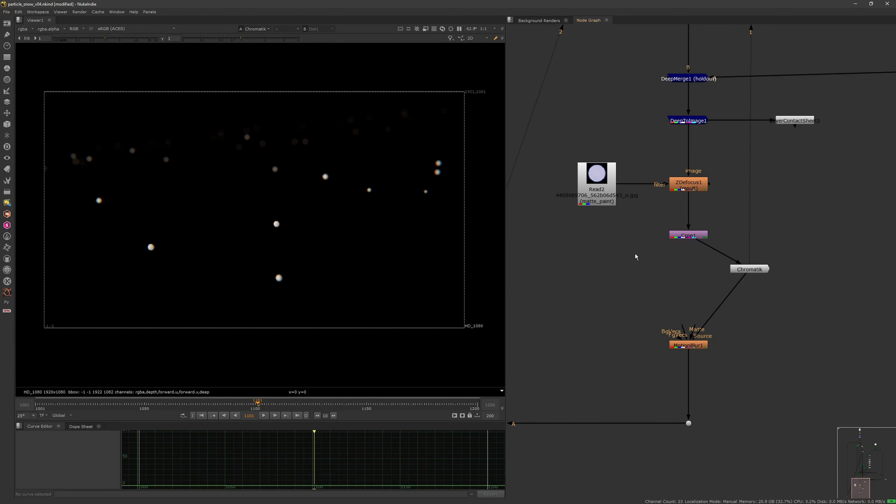
{"action": "left_click", "coordinate": [642, 240]}
{"action": "left_click", "coordinate": [681, 235]}
{"action": "mouse_move", "coordinate": [678, 279]}
{"action": "left_mouse_down"}
{"action": "mouse_move", "coordinate": [689, 275]}
{"action": "mouse_move", "coordinate": [691, 289]}
{"action": "left_mouse_up"}
{"action": "left_click_drag", "start_coordinate": [750, 269], "coordinate": [750, 282]}
{"action": "left_click", "coordinate": [634, 274]}
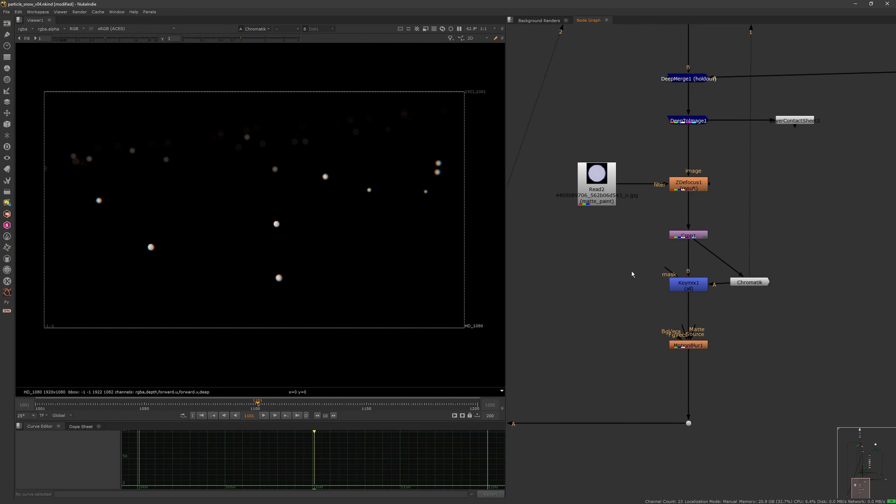
Add a Roto node and, over the snow plate, draw a closed shape around the in-focus mounds and plant stem
{"action": "key", "text": "o"}
{"action": "left_click_drag", "start_coordinate": [469, 201], "coordinate": [608, 295]}
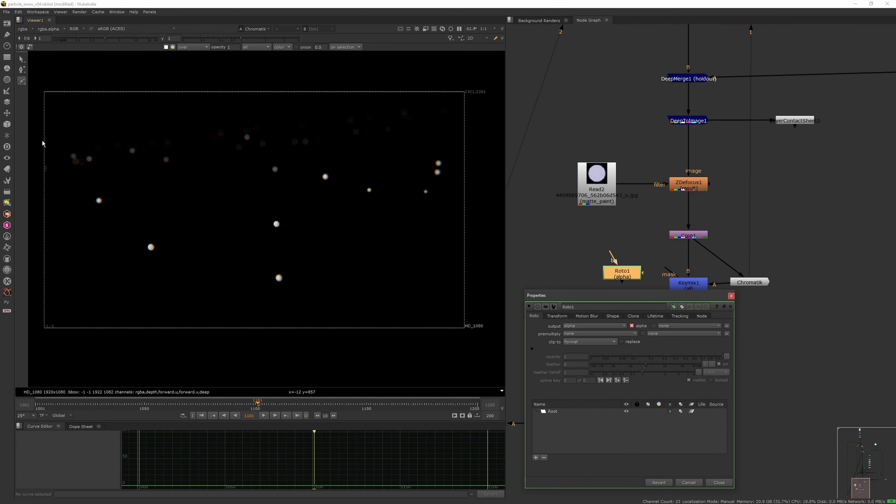
{"action": "key", "text": "2"}
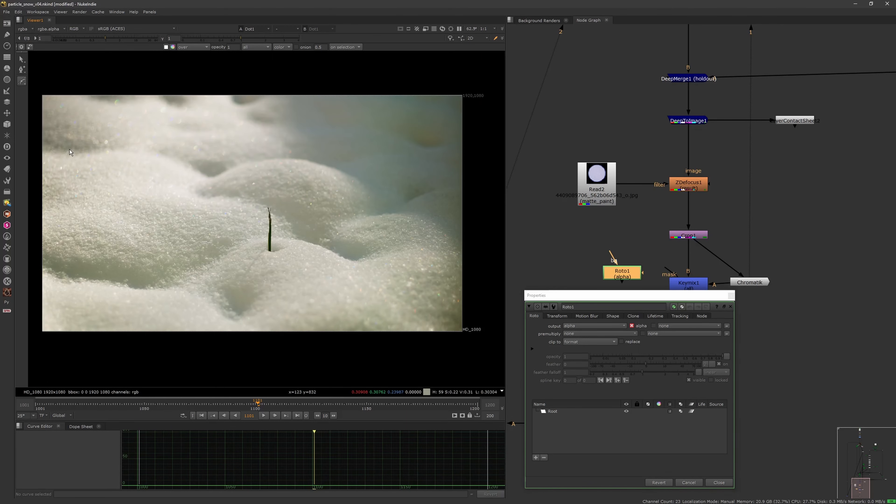
{"action": "left_click", "coordinate": [36, 127]}
{"action": "left_click", "coordinate": [41, 177]}
{"action": "left_click", "coordinate": [59, 198]}
{"action": "left_click", "coordinate": [178, 188]}
{"action": "left_click", "coordinate": [202, 180]}
{"action": "left_click", "coordinate": [235, 172]}
{"action": "left_click", "coordinate": [308, 163]}
{"action": "left_click", "coordinate": [349, 177]}
{"action": "left_click", "coordinate": [372, 199]}
{"action": "left_click", "coordinate": [423, 234]}
{"action": "left_click", "coordinate": [364, 273]}
{"action": "left_click", "coordinate": [310, 279]}
{"action": "left_click", "coordinate": [255, 303]}
{"action": "left_click", "coordinate": [202, 301]}
{"action": "left_click", "coordinate": [164, 291]}
{"action": "left_click", "coordinate": [130, 287]}
{"action": "left_click", "coordinate": [92, 285]}
{"action": "left_click", "coordinate": [55, 274]}
{"action": "left_click", "coordinate": [40, 240]}
{"action": "left_click", "coordinate": [36, 130]}
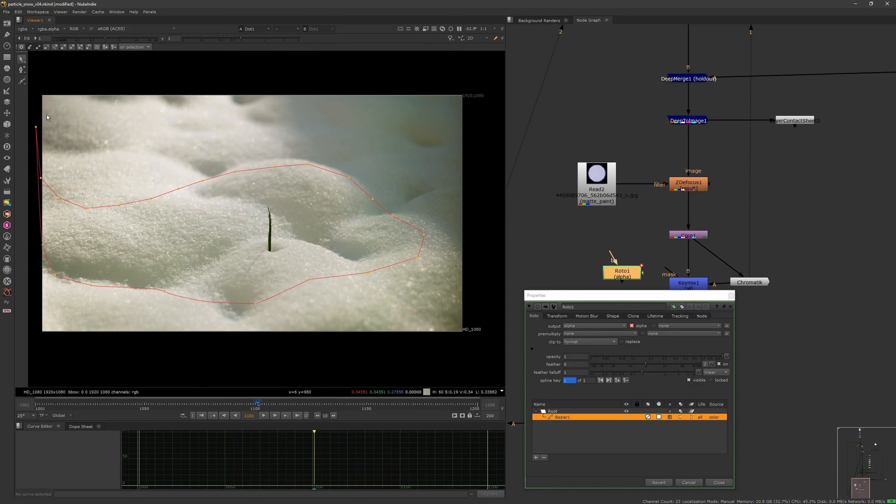
Delete the roto shape's stray upper-left point, switch to Rectangle Selection and smooth all remaining points
{"action": "key", "text": "Delete"}
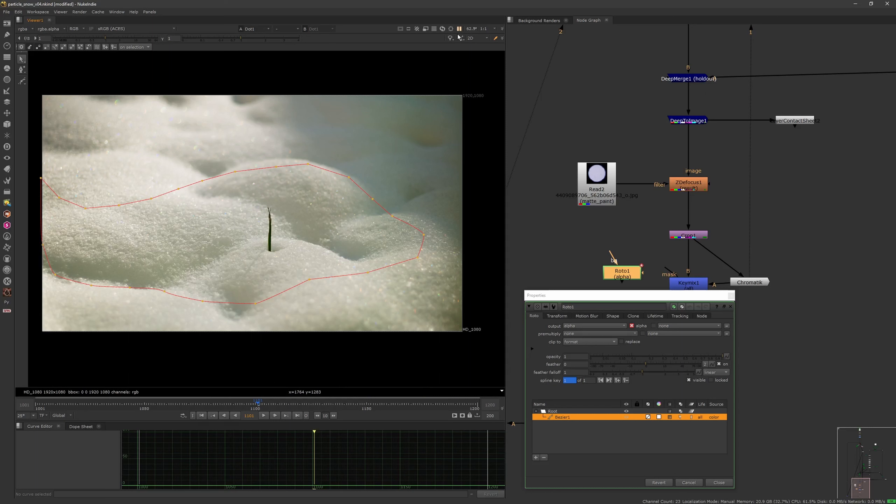
{"action": "left_click", "coordinate": [452, 38]}
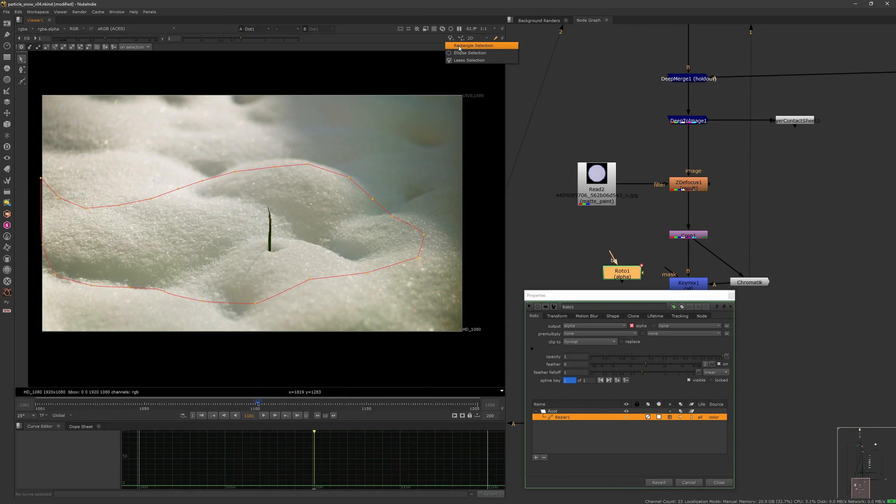
{"action": "left_click", "coordinate": [459, 46]}
{"action": "left_click_drag", "start_coordinate": [48, 178], "coordinate": [49, 216]}
{"action": "left_click_drag", "start_coordinate": [444, 136], "coordinate": [35, 335]}
{"action": "key", "text": "Tab"}
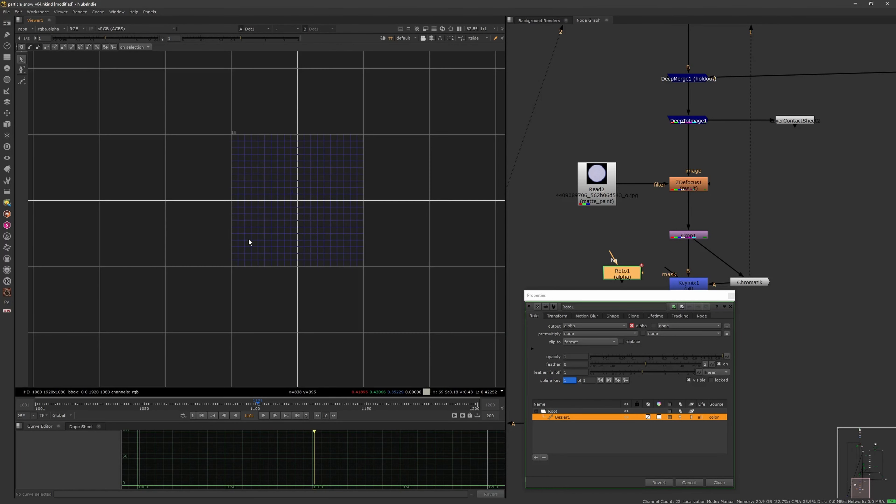
{"action": "key", "text": "Tab"}
{"action": "key", "text": "a"}
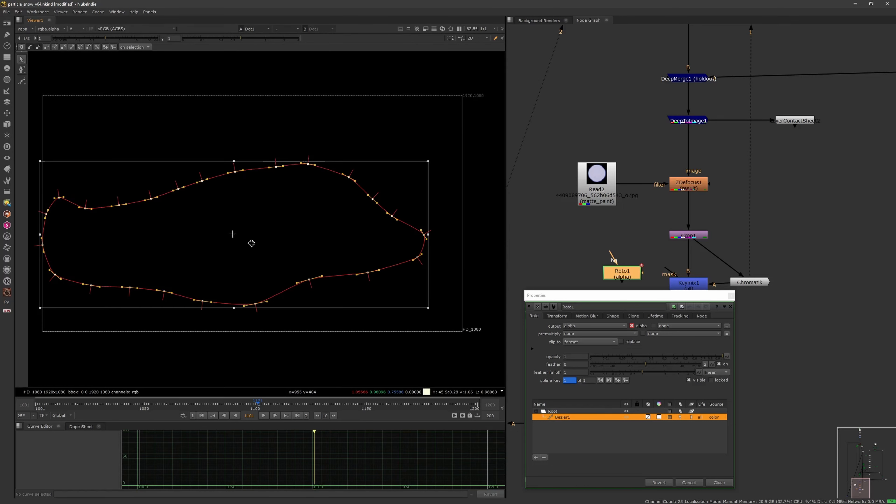
{"action": "left_click", "coordinate": [549, 259]}
{"action": "key", "text": "a"}
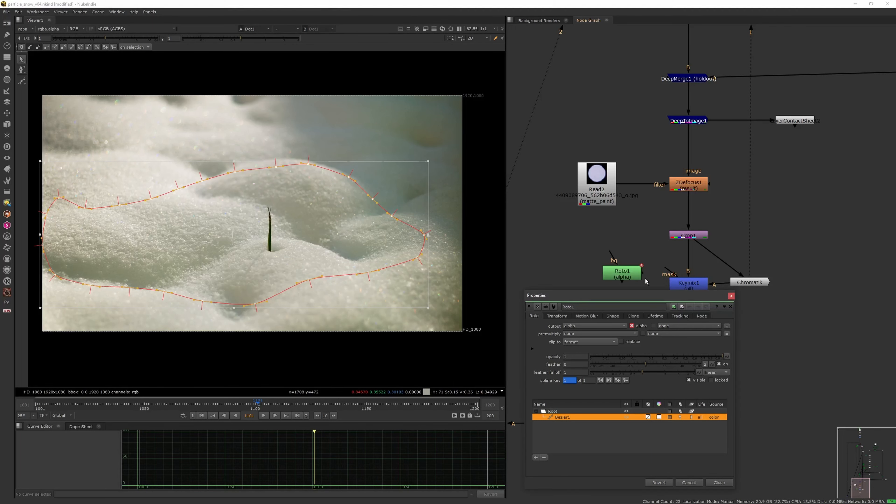
Connect Roto1 to Keymix1's mask input, view its alpha and invert the Bezier shape
{"action": "key", "text": "1"}
{"action": "left_click_drag", "start_coordinate": [670, 271], "coordinate": [638, 274]}
{"action": "key", "text": "a"}
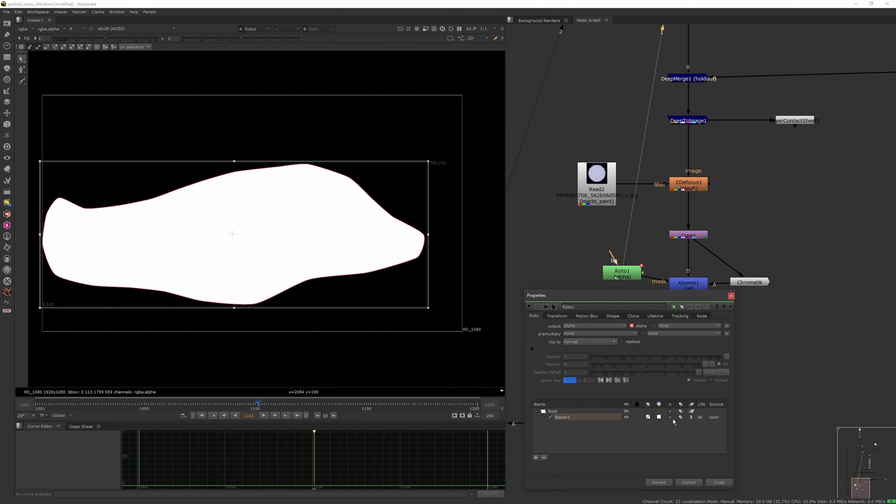
{"action": "left_click", "coordinate": [670, 417]}
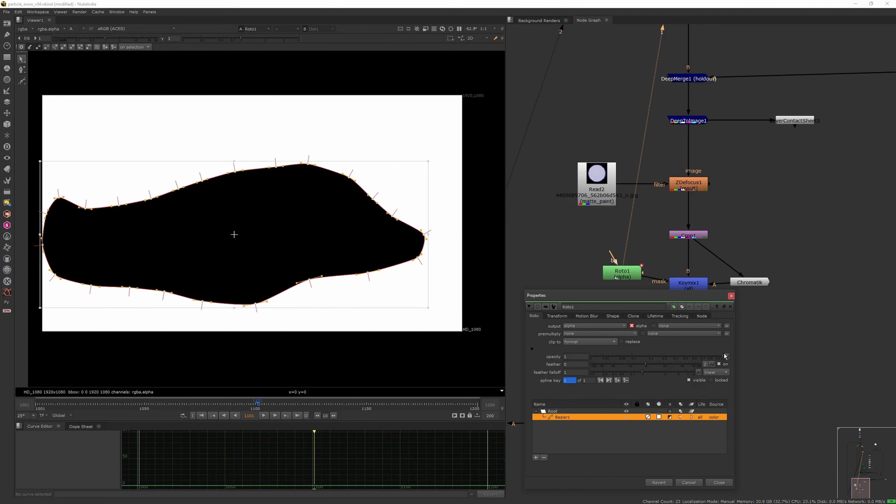
{"action": "left_click", "coordinate": [731, 306]}
Add a Blur with size 100 between Roto1 and Keymix1's mask input
{"action": "left_click_drag", "start_coordinate": [631, 279], "coordinate": [615, 268]}
{"action": "type", "text": "b"}
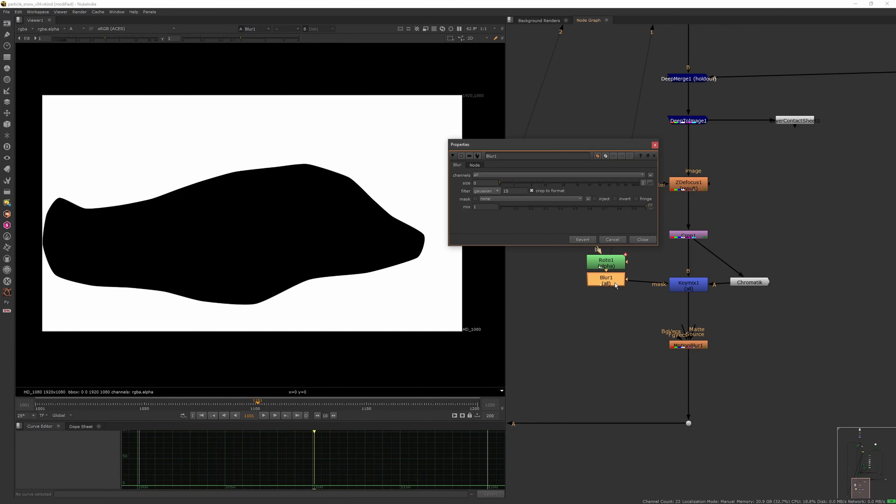
{"action": "type", "text": "100"}
{"action": "key", "text": "Return"}
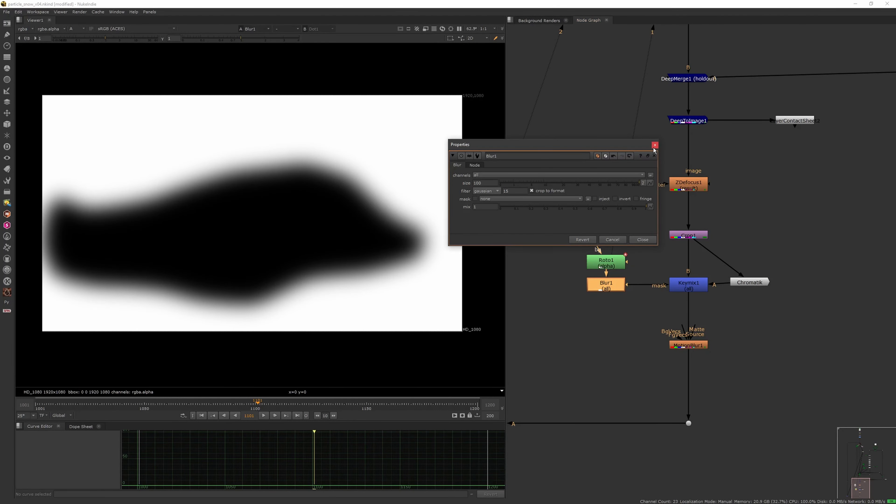
{"action": "left_click", "coordinate": [643, 239]}
{"action": "left_click", "coordinate": [650, 366]}
{"action": "key", "text": "a"}
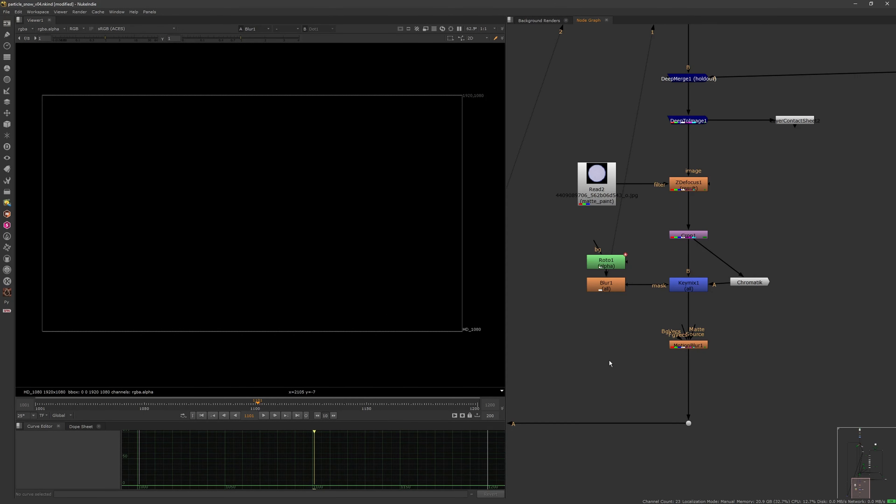
Compare the particles at close range between the Keymix1 output and the Crop1 output
{"action": "key", "text": "2"}
{"action": "left_click", "coordinate": [685, 284]}
{"action": "key", "text": "1"}
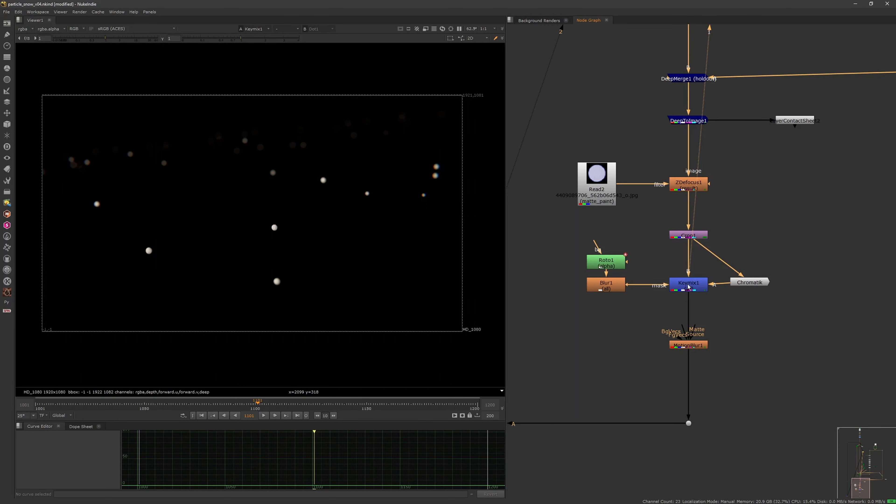
{"action": "scroll", "coordinate": [354, 239], "scroll_direction": "up", "scroll_amount": 6}
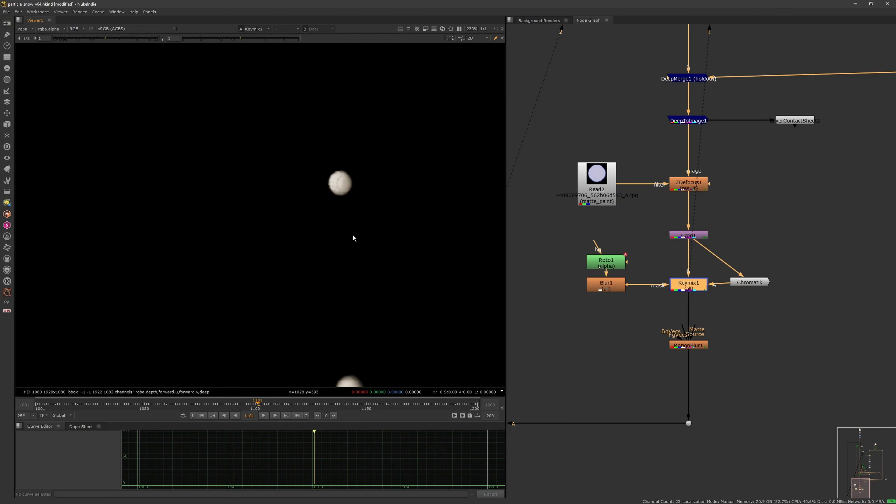
{"action": "left_click", "coordinate": [700, 236]}
{"action": "key", "text": "1"}
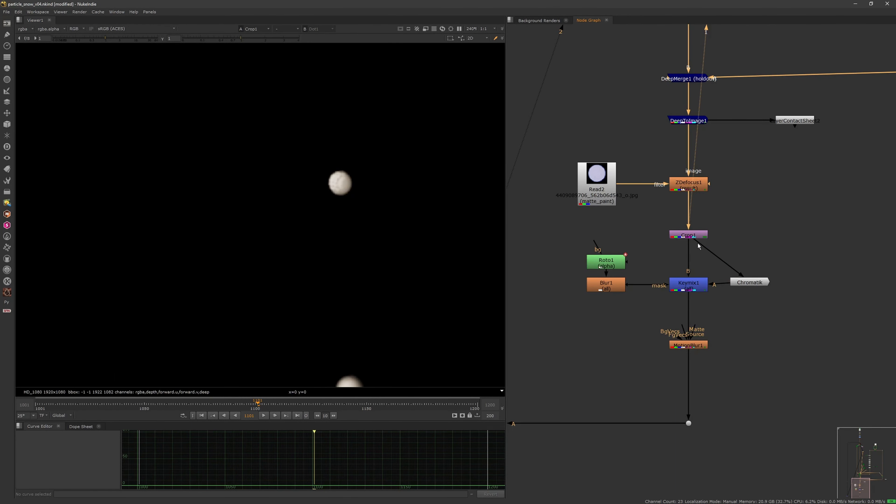
View the Chromatik output and move its node up between the levels of Crop1 and Keymix1
{"action": "left_click", "coordinate": [743, 283]}
{"action": "key", "text": "1"}
{"action": "left_click_drag", "start_coordinate": [743, 283], "coordinate": [751, 261]}
View the Keymix1 output and examine the colour fringing on the particles across the frame
{"action": "left_click", "coordinate": [692, 289]}
{"action": "key", "text": "1"}
{"action": "scroll", "coordinate": [381, 271], "scroll_direction": "down", "scroll_amount": 5}
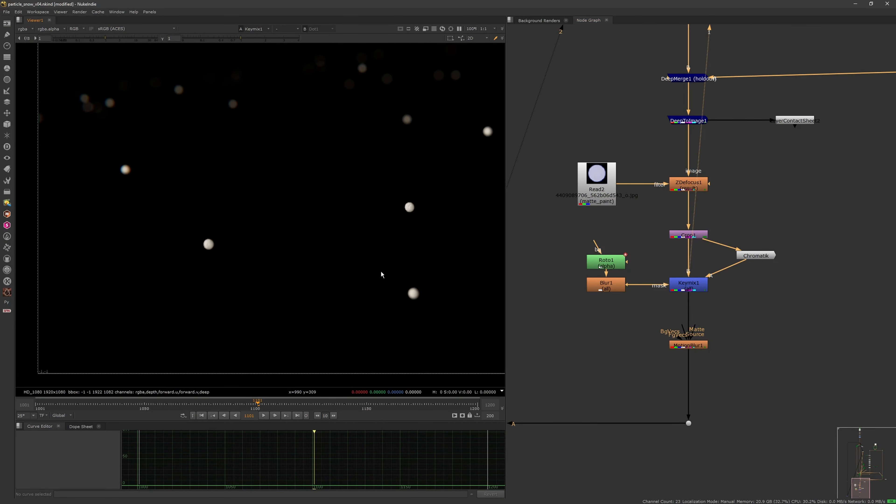
{"action": "scroll", "coordinate": [394, 299], "scroll_direction": "down", "scroll_amount": 4}
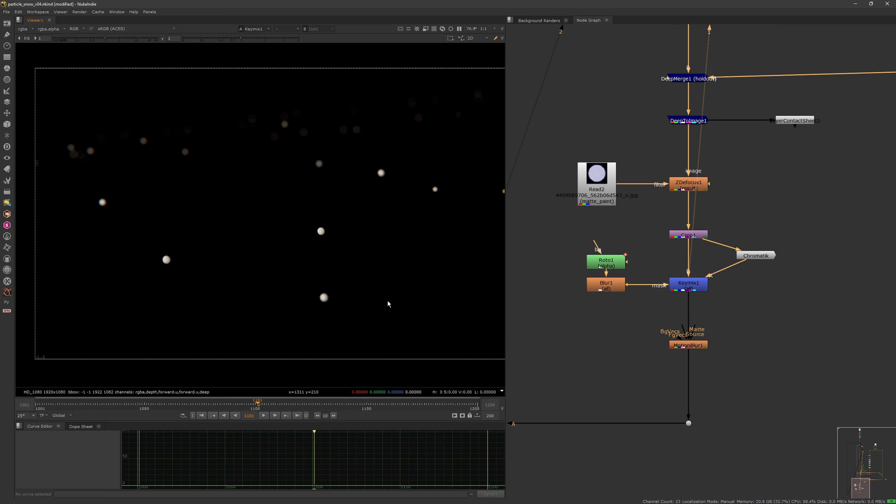
View the Merge1 composite, play it from frame 1101 and look over the entire node tree
{"action": "key", "text": "f"}
{"action": "key", "text": "2"}
{"action": "scroll", "coordinate": [606, 349], "scroll_direction": "down", "scroll_amount": 4}
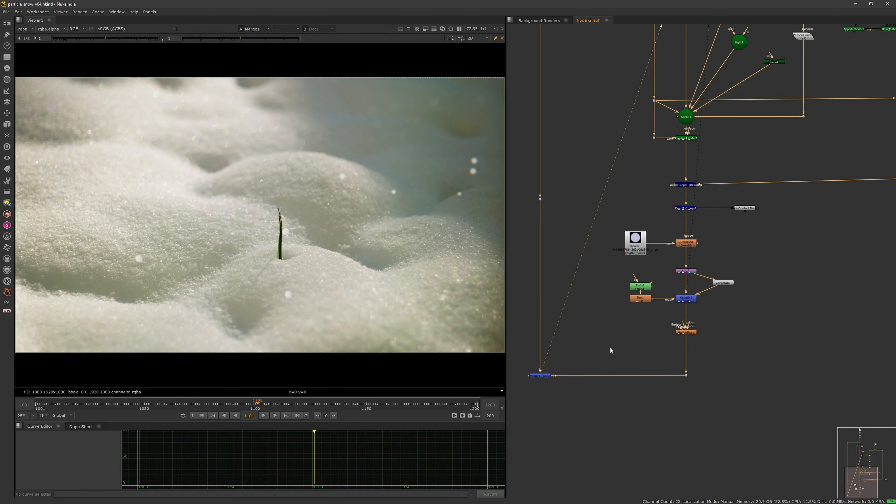
{"action": "middle_click_drag", "start_coordinate": [587, 362], "coordinate": [618, 353]}
{"action": "left_click", "coordinate": [265, 416]}
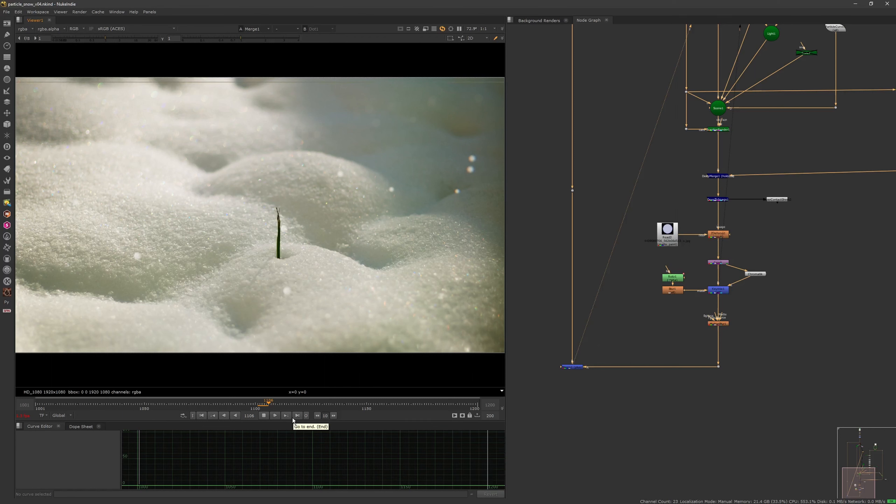
{"action": "middle_click_drag", "start_coordinate": [709, 289], "coordinate": [727, 383]}
{"action": "scroll", "coordinate": [675, 351], "scroll_direction": "down", "scroll_amount": 1}
{"action": "scroll", "coordinate": [703, 342], "scroll_direction": "down", "scroll_amount": 2}
{"action": "scroll", "coordinate": [718, 375], "scroll_direction": "down", "scroll_amount": 2}
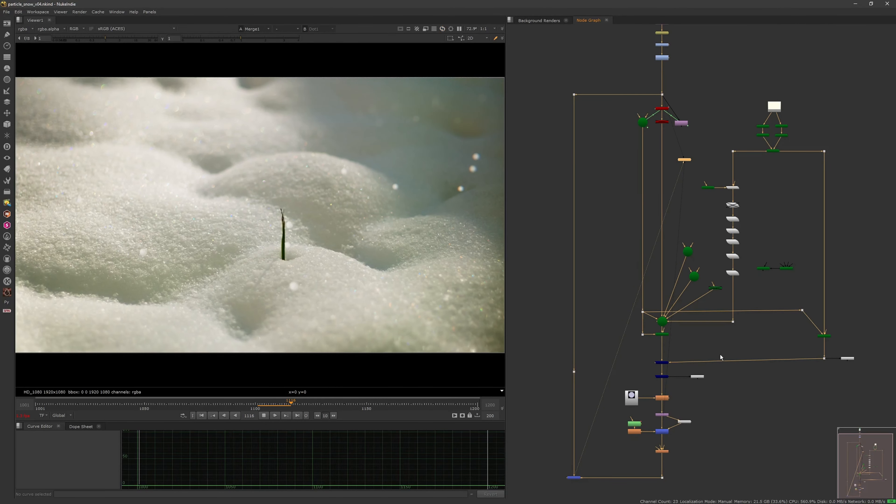